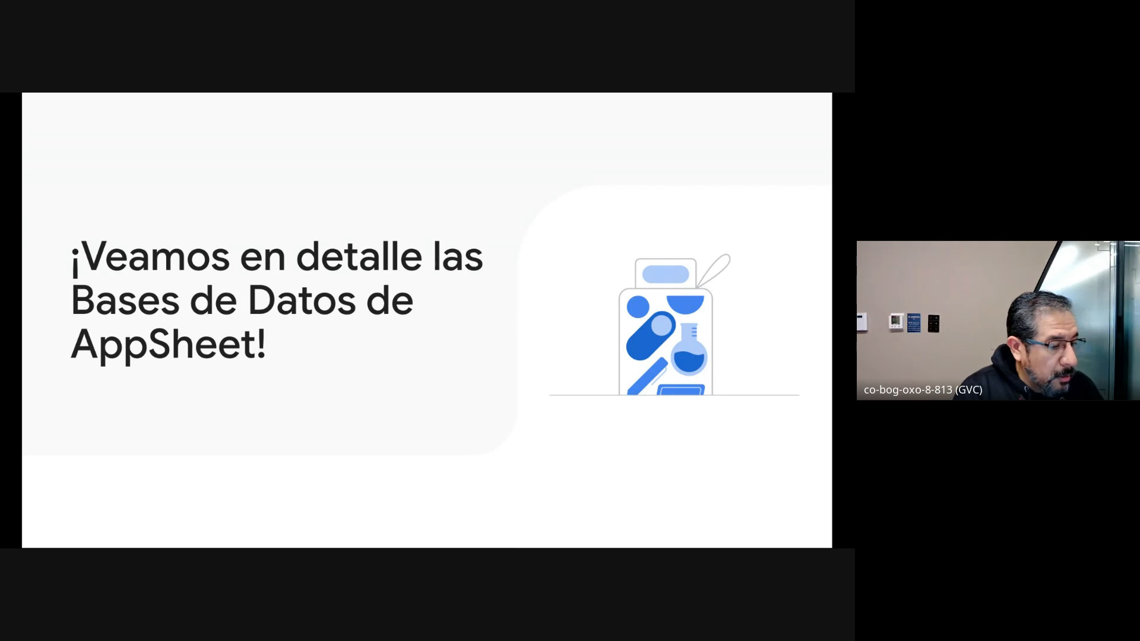
Step: Switch to the AppSheet site and sign in with the existing Google account
{"action": "key", "text": "ctrl+Tab"}
{"action": "left_click", "coordinate": [826, 154]}
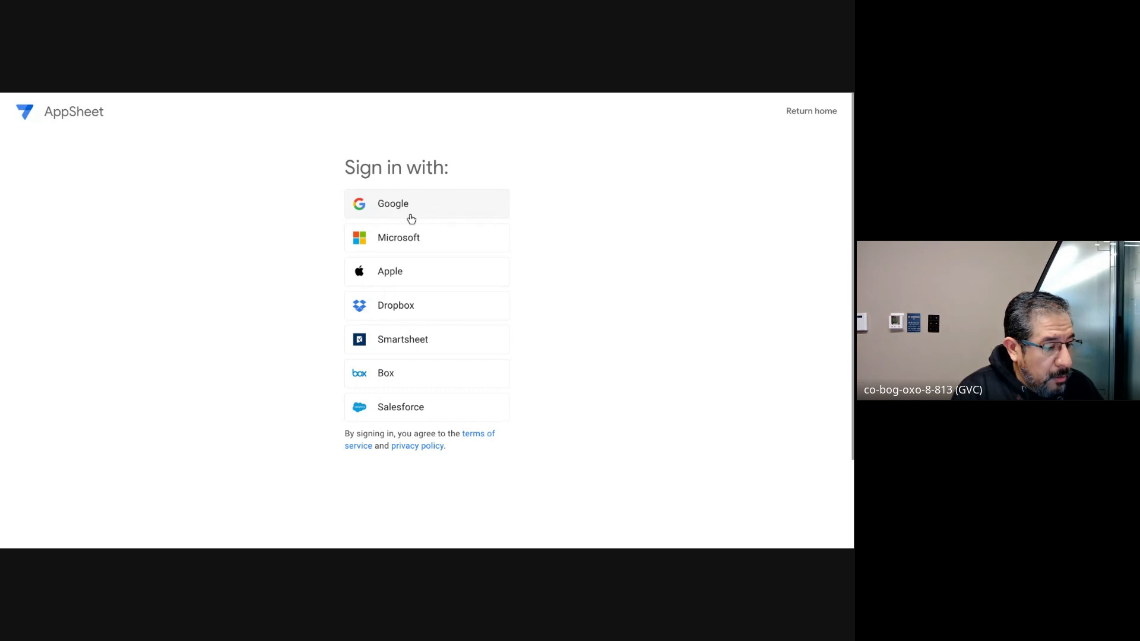
{"action": "left_click", "coordinate": [411, 219]}
{"action": "left_click", "coordinate": [512, 270]}
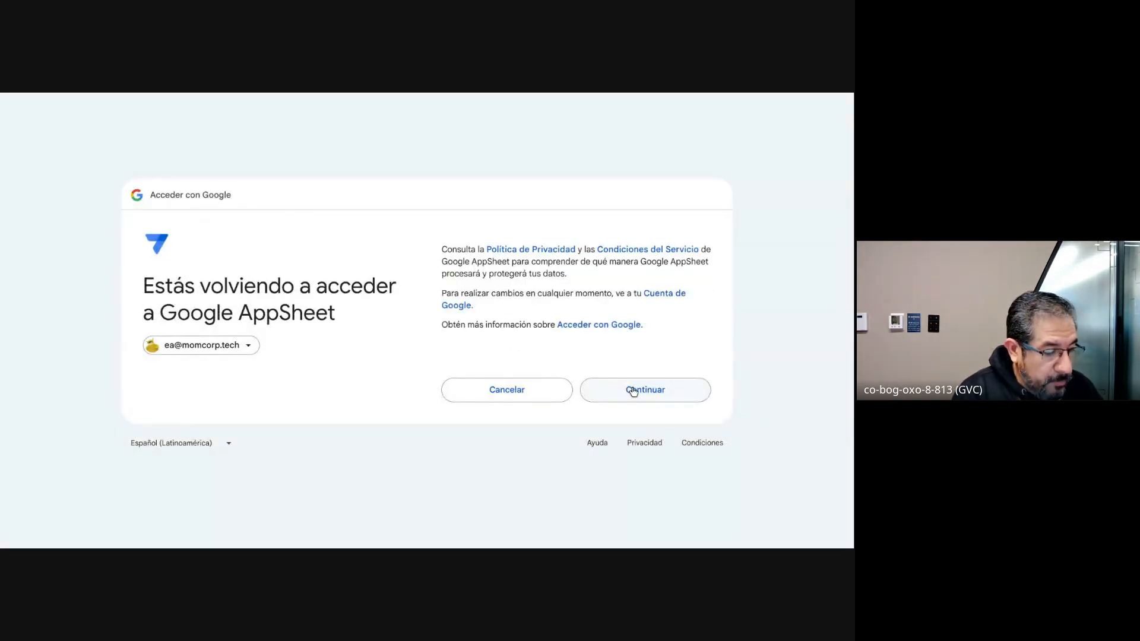
{"action": "left_click", "coordinate": [633, 390]}
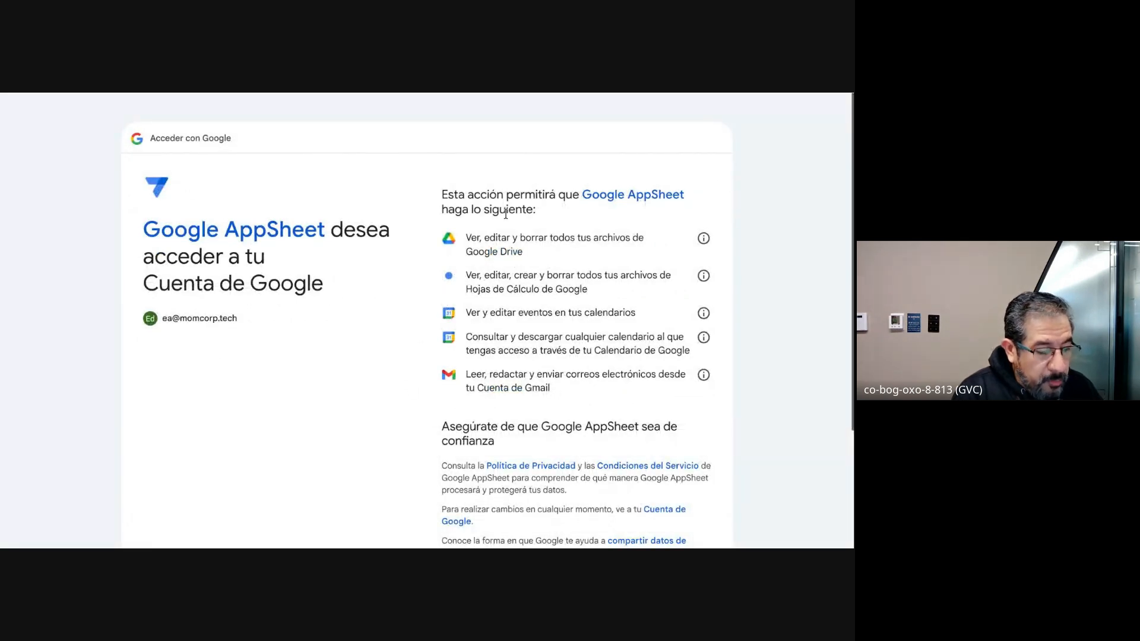
Step: Review the permissions AppSheet requests and allow it access to the Google account
{"action": "scroll", "coordinate": [451, 330], "scroll_direction": "down", "scroll_amount": 2}
{"action": "scroll", "coordinate": [448, 329], "scroll_direction": "up", "scroll_amount": 2}
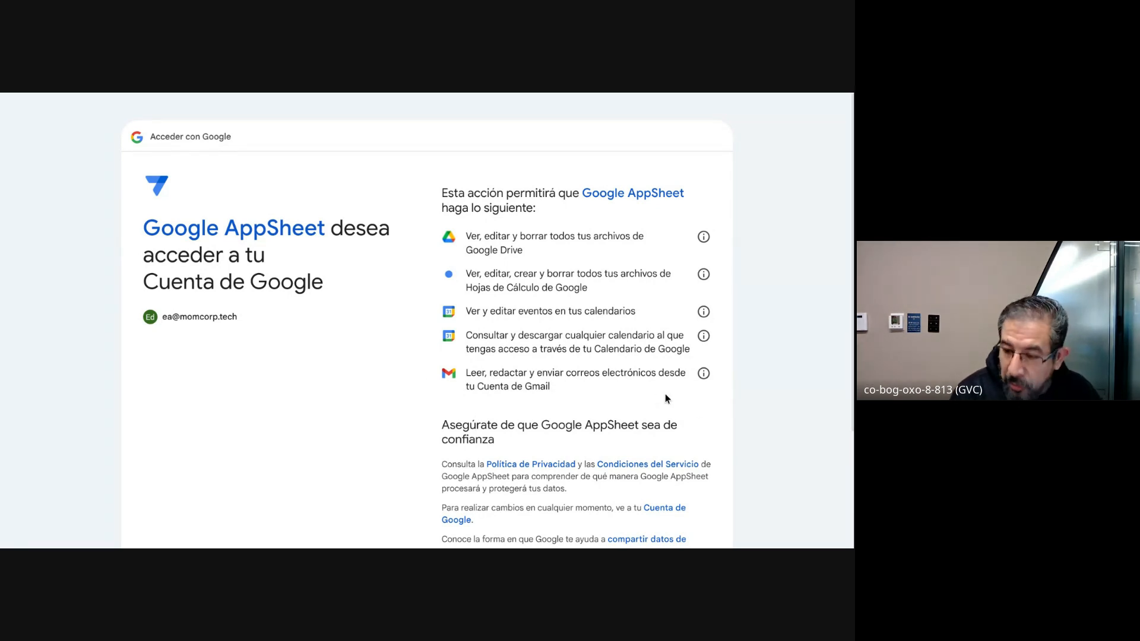
{"action": "scroll", "coordinate": [665, 398], "scroll_direction": "down", "scroll_amount": 3}
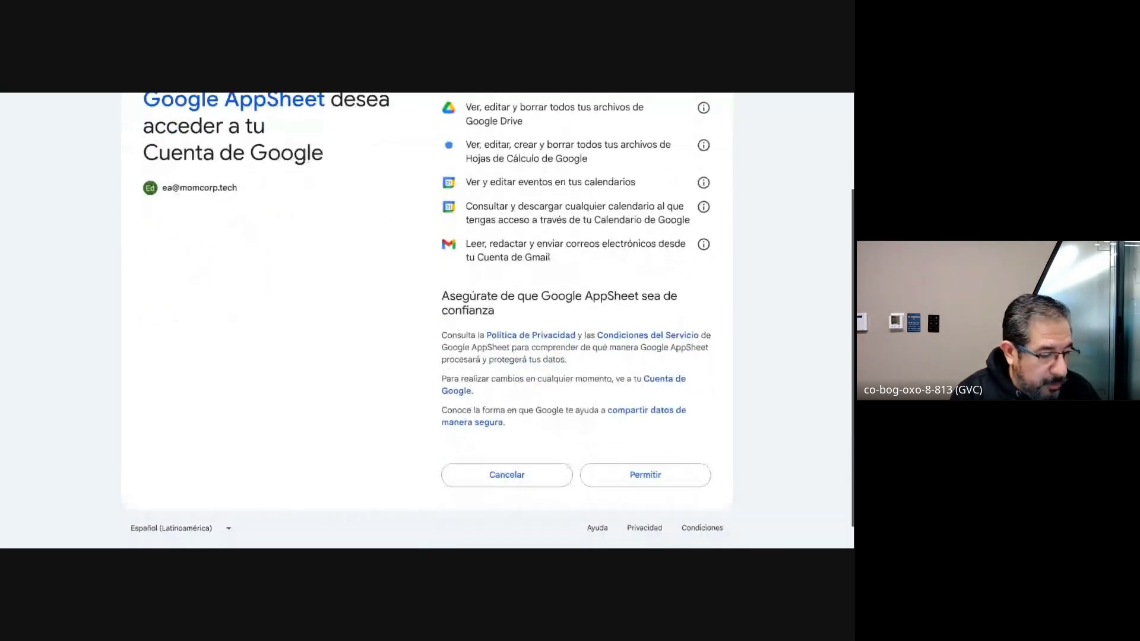
{"action": "left_click", "coordinate": [647, 453]}
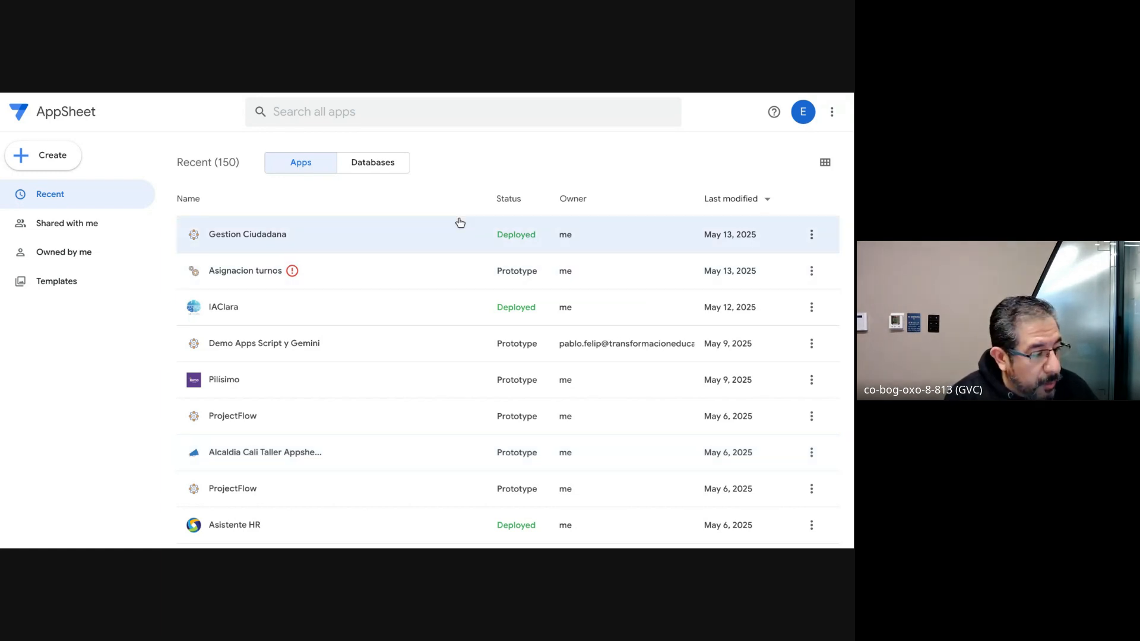
Step: Show the recent databases instead of the apps and look through the list
{"action": "left_click", "coordinate": [377, 169]}
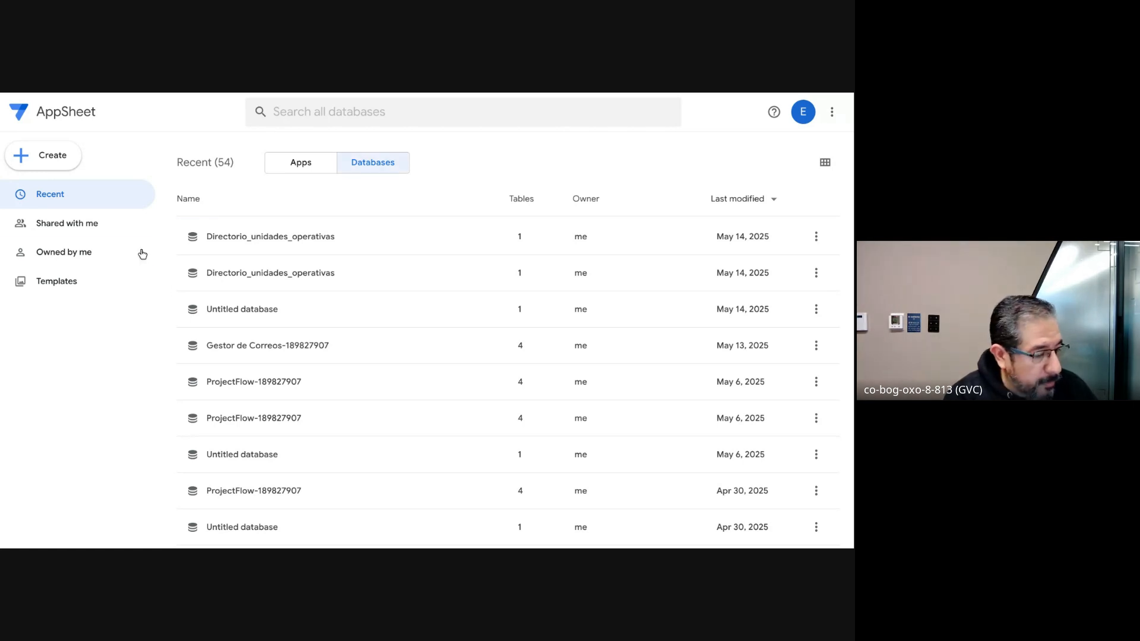
{"action": "scroll", "coordinate": [315, 435], "scroll_direction": "down", "scroll_amount": 5}
{"action": "scroll", "coordinate": [315, 436], "scroll_direction": "up", "scroll_amount": 5}
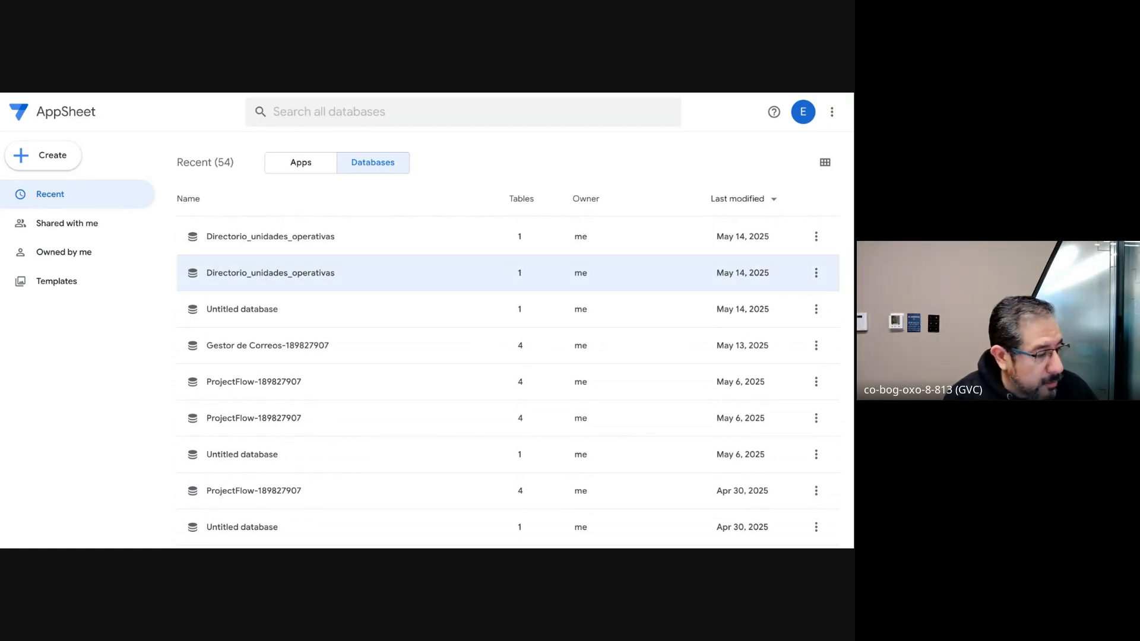
Step: Create a database by importing from Sheets, searching for "direc" and choosing the Directorio_unidades_operativas spreadsheet
{"action": "left_click", "coordinate": [57, 158]}
{"action": "mouse_move", "coordinate": [97, 234]}
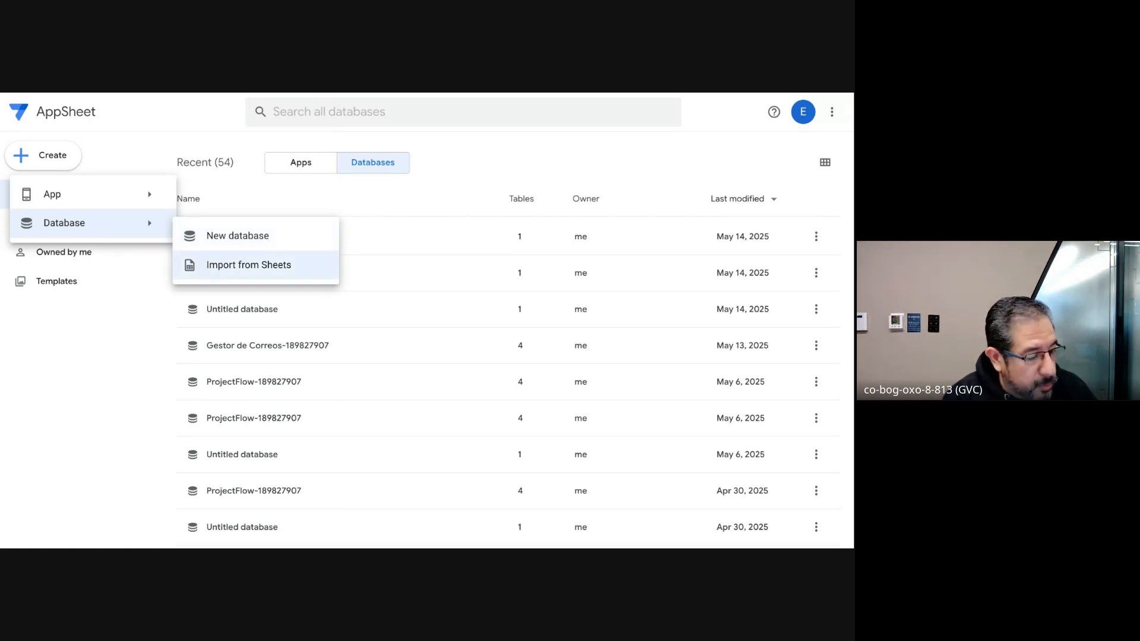
{"action": "left_click", "coordinate": [221, 272]}
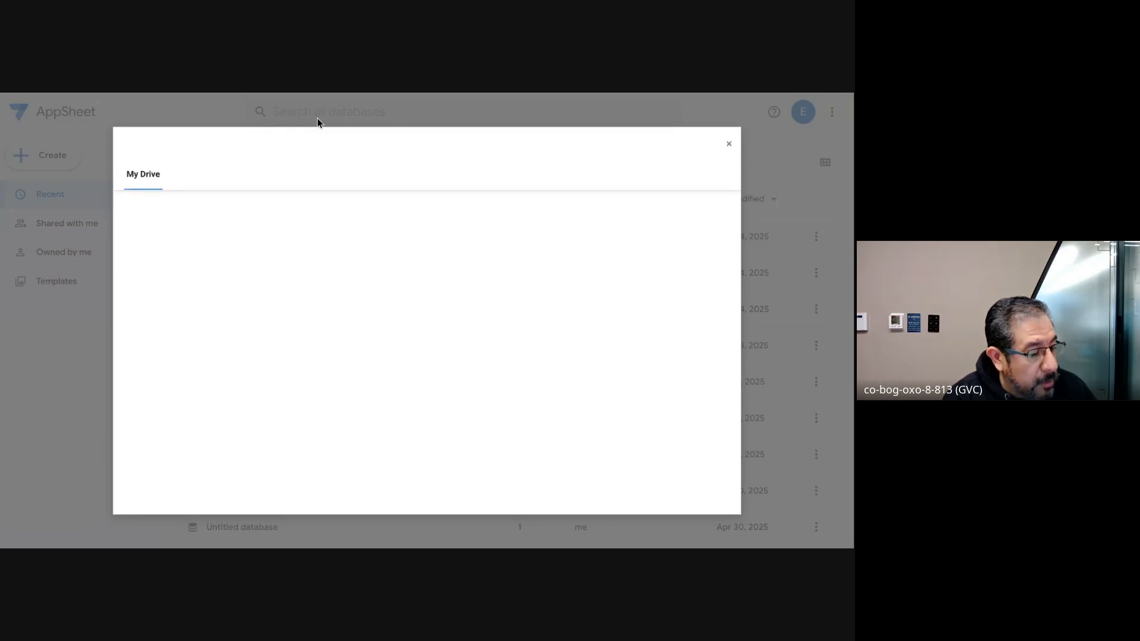
{"action": "left_click", "coordinate": [211, 213]}
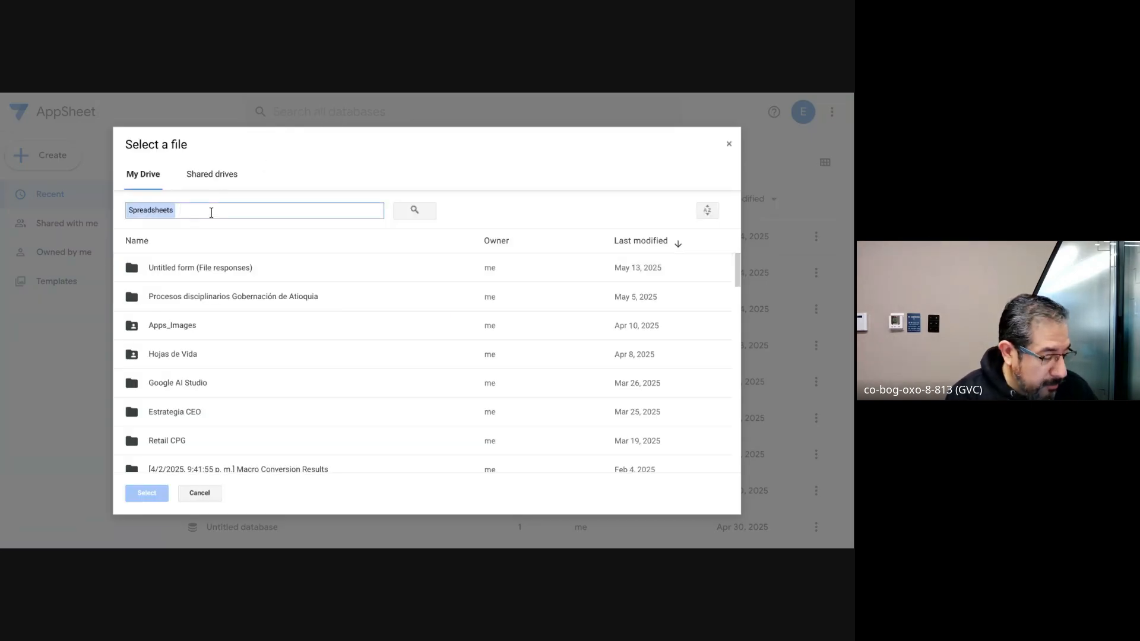
{"action": "type", "text": "direc"}
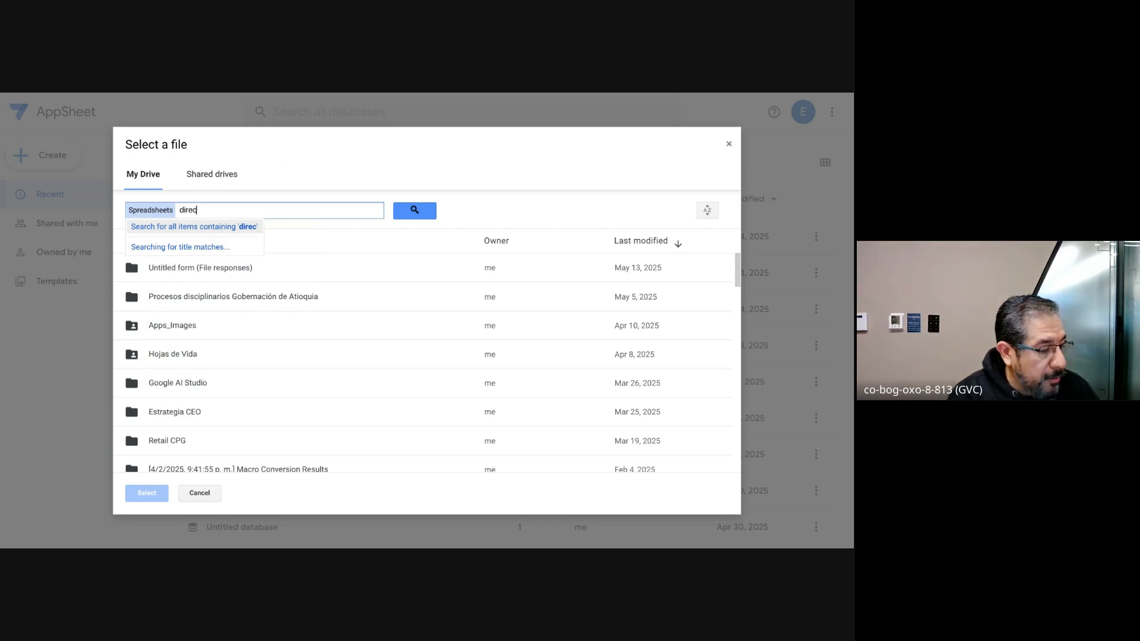
{"action": "key", "text": "Return"}
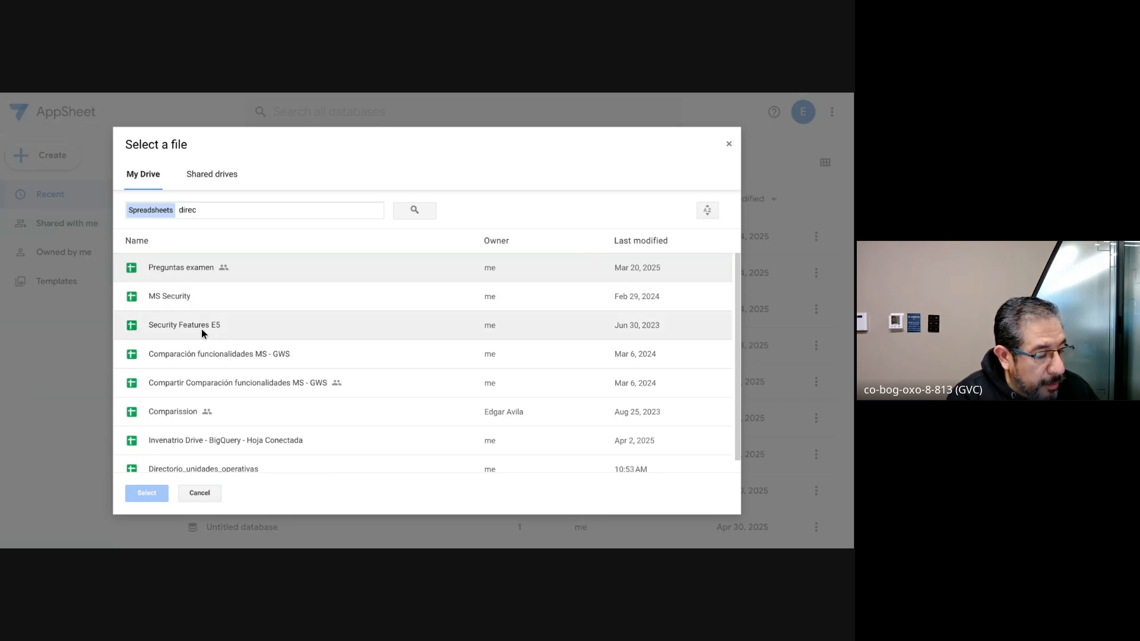
{"action": "left_click", "coordinate": [212, 465]}
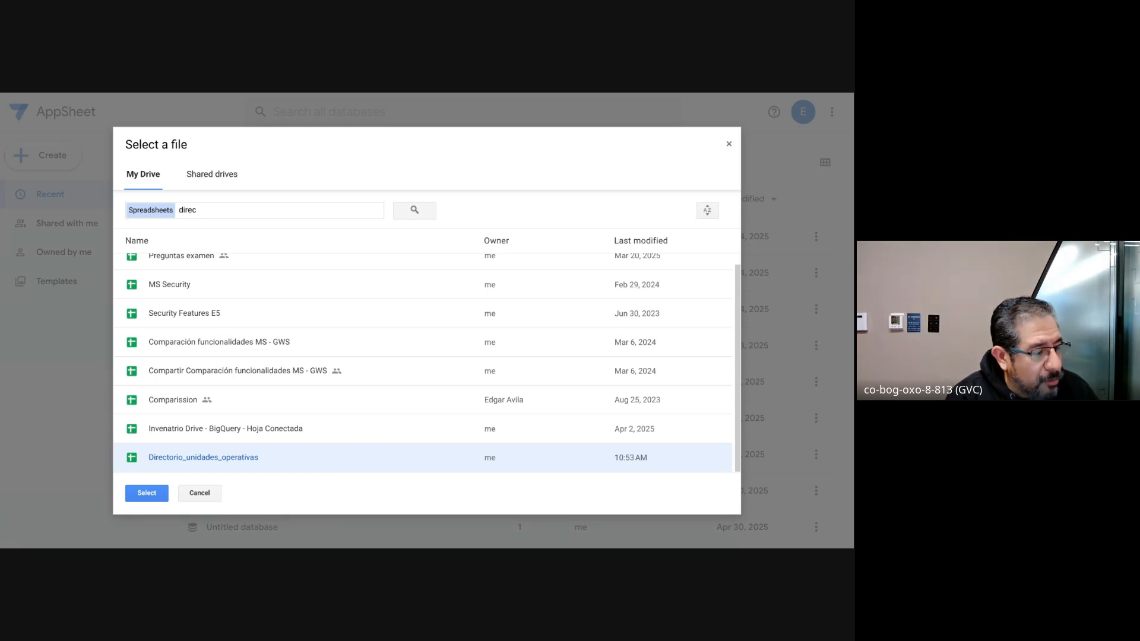
Step: Switch to the Directorio_unidades_operativas spreadsheet in Google Sheets and examine its column headers and data from CodSIRBE to BARRIO
{"action": "key", "text": "ctrl+Tab"}
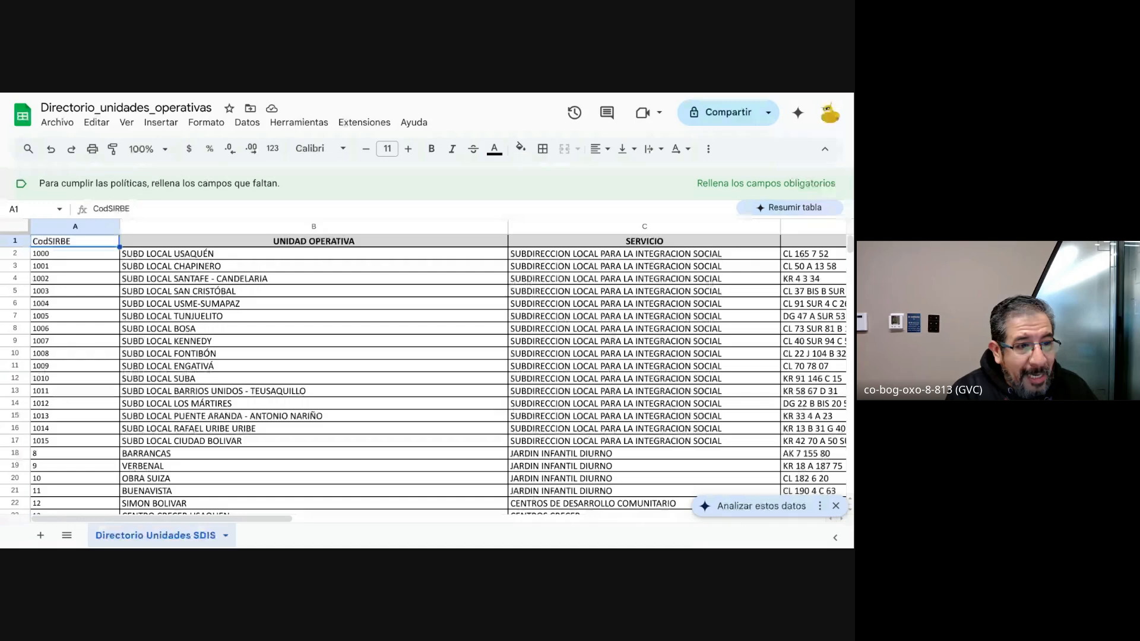
{"action": "left_click", "coordinate": [75, 253]}
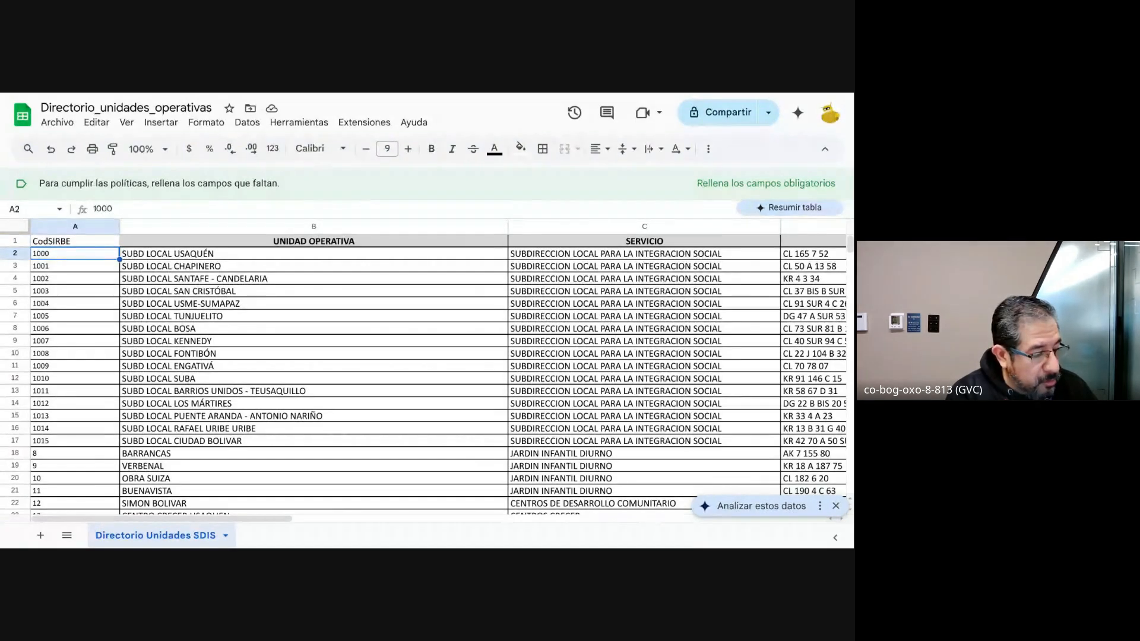
{"action": "key", "text": "shift+Down"}
{"action": "key", "text": "Down"}
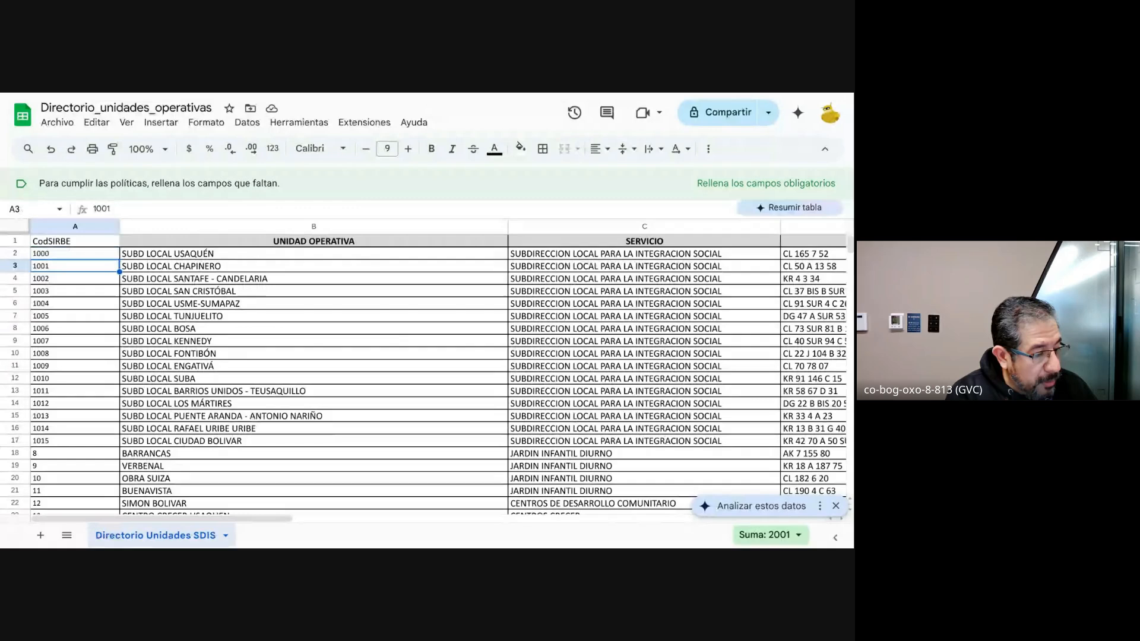
{"action": "key", "text": "Up"}
{"action": "key", "text": "Up"}
{"action": "key", "text": "Right"}
{"action": "key", "text": "Right"}
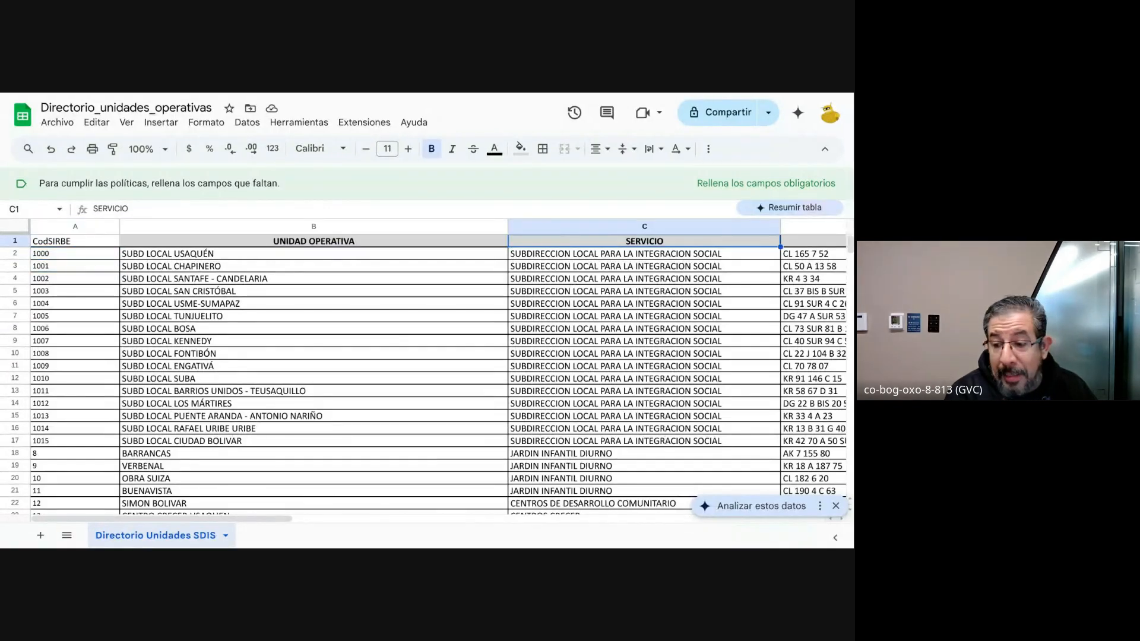
{"action": "key", "text": "Right"}
{"action": "key", "text": "Right"}
{"action": "key", "text": "Right"}
{"action": "key", "text": "Right"}
{"action": "key", "text": "Right"}
{"action": "key", "text": "Right"}
{"action": "key", "text": "Right"}
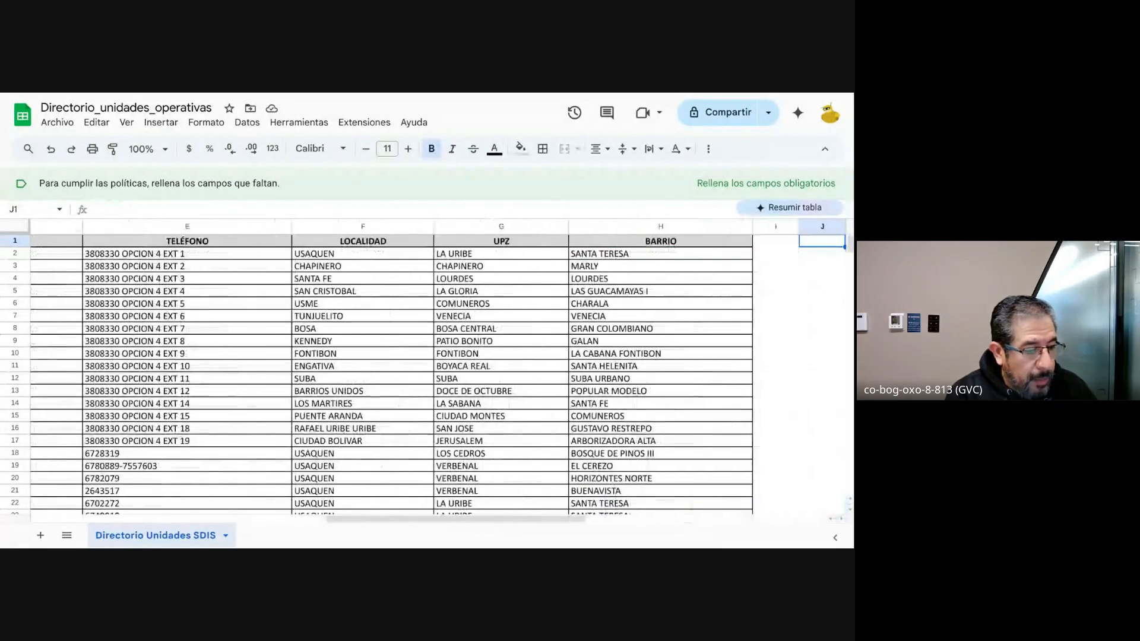
{"action": "key", "text": "Down"}
{"action": "key", "text": "Left"}
{"action": "key", "text": "Left"}
{"action": "key", "text": "Left"}
{"action": "key", "text": "Left"}
{"action": "key", "text": "Left"}
{"action": "key", "text": "Left"}
{"action": "key", "text": "Left"}
{"action": "key", "text": "Left"}
{"action": "key", "text": "Left"}
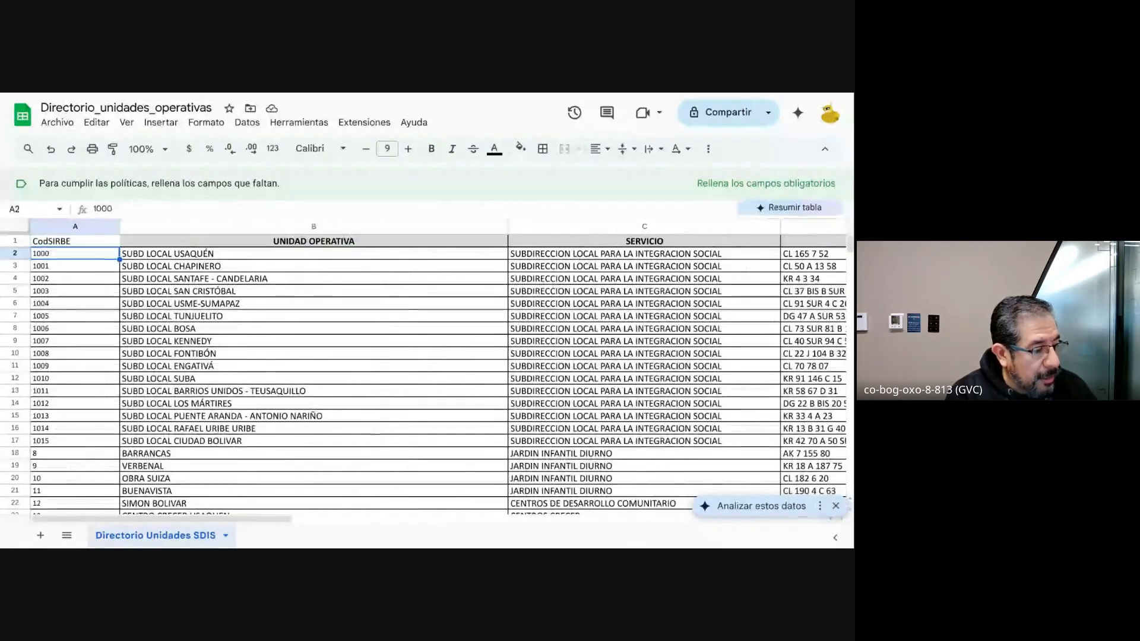
{"action": "key", "text": "Right"}
{"action": "key", "text": "Right"}
{"action": "key", "text": "Right"}
{"action": "key", "text": "Right"}
{"action": "key", "text": "Right"}
{"action": "key", "text": "Right"}
{"action": "key", "text": "Right"}
{"action": "key", "text": "Right"}
{"action": "key", "text": "Right"}
{"action": "key", "text": "Right"}
{"action": "key", "text": "Right"}
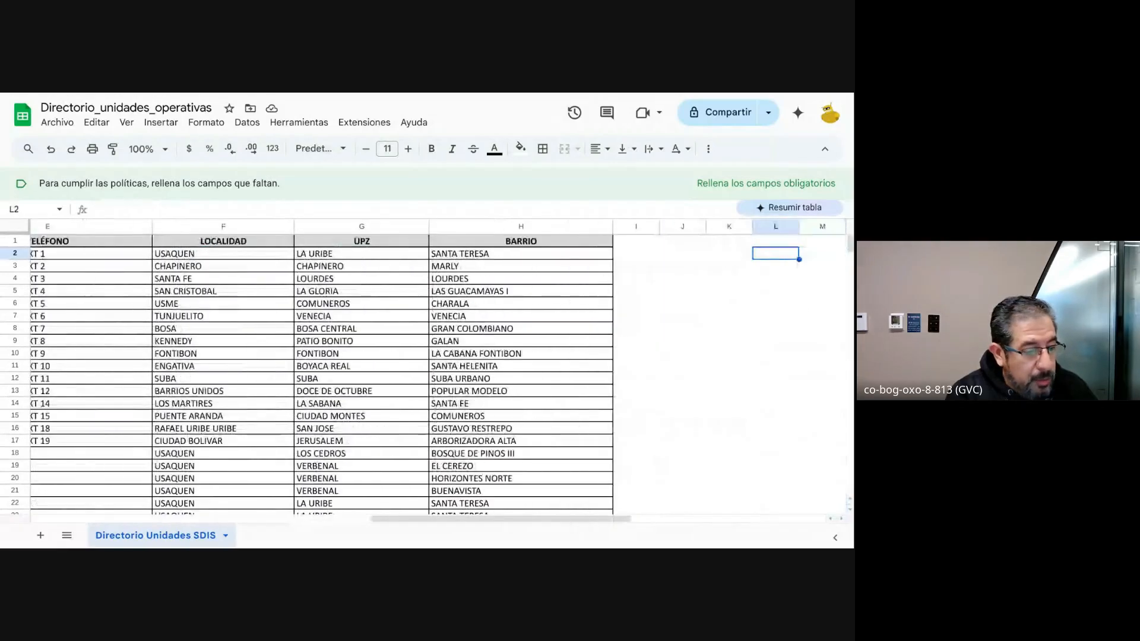
{"action": "key", "text": "Left"}
{"action": "key", "text": "Left"}
{"action": "key", "text": "Left"}
{"action": "key", "text": "Left"}
{"action": "key", "text": "Left"}
{"action": "key", "text": "Left"}
{"action": "key", "text": "Left"}
{"action": "key", "text": "Left"}
{"action": "key", "text": "Left"}
{"action": "key", "text": "Left"}
{"action": "key", "text": "Left"}
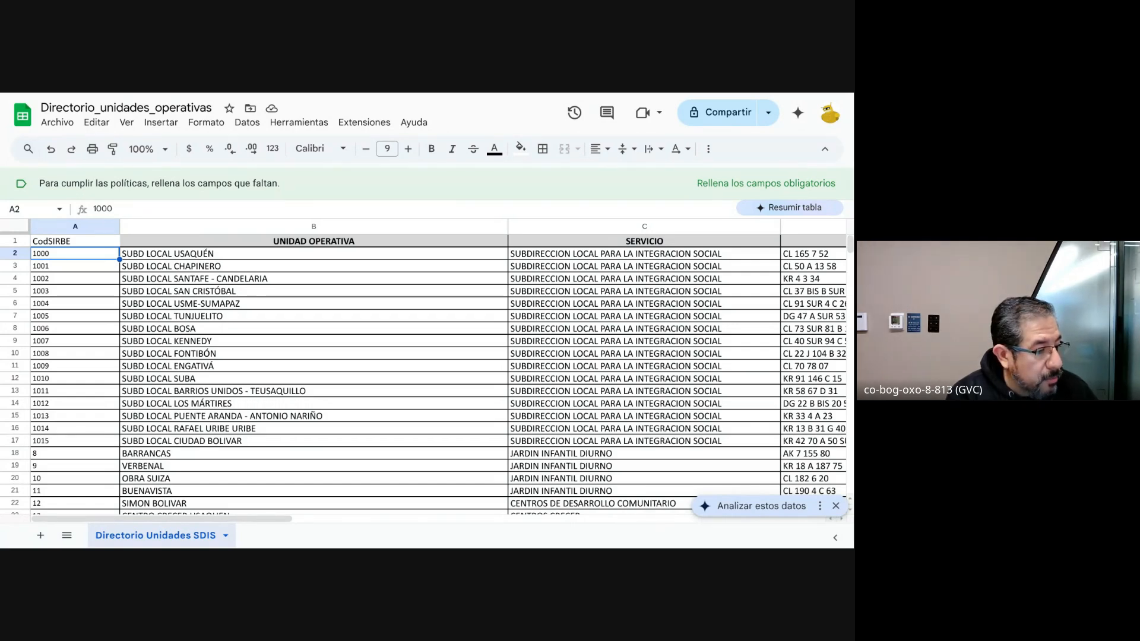
Step: Return to AppSheet and check the imported Directorio Unidades SDIS table's columns and rows
{"action": "key", "text": "ctrl+Tab"}
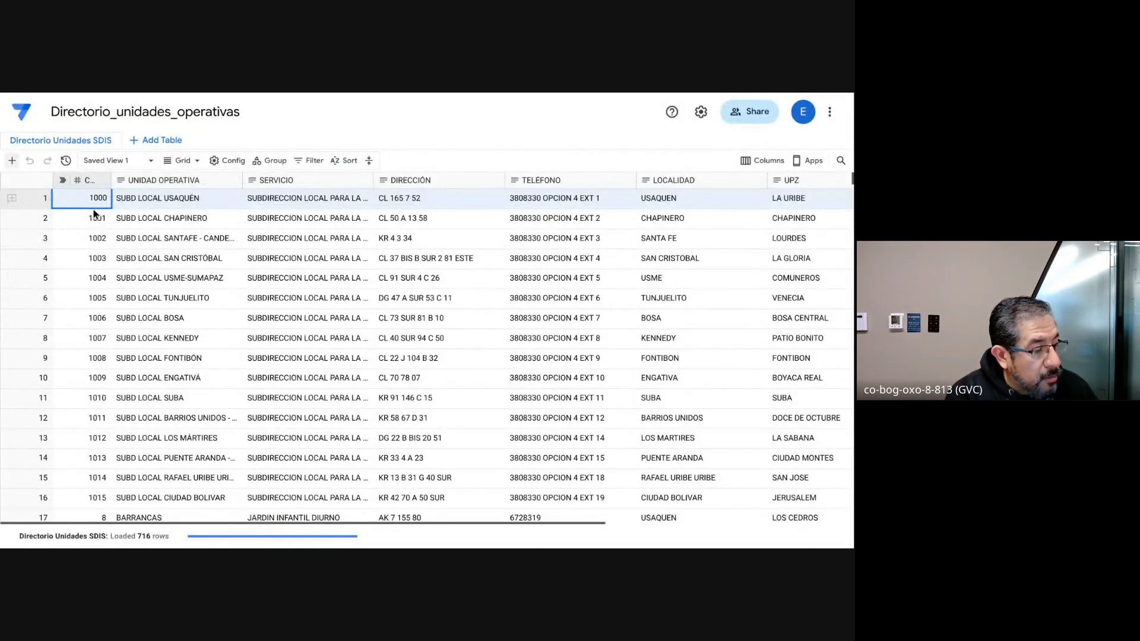
{"action": "scroll", "coordinate": [86, 205], "scroll_direction": "right", "scroll_amount": 5}
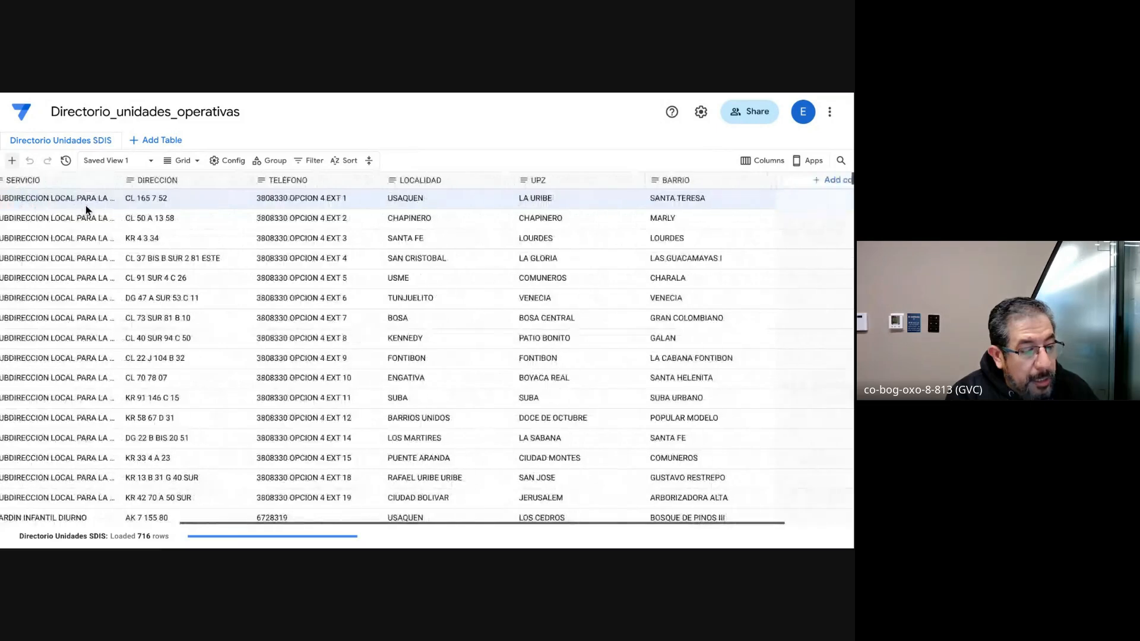
{"action": "scroll", "coordinate": [86, 205], "scroll_direction": "down", "scroll_amount": 1}
{"action": "scroll", "coordinate": [85, 206], "scroll_direction": "left", "scroll_amount": 5}
{"action": "scroll", "coordinate": [86, 206], "scroll_direction": "up", "scroll_amount": 1}
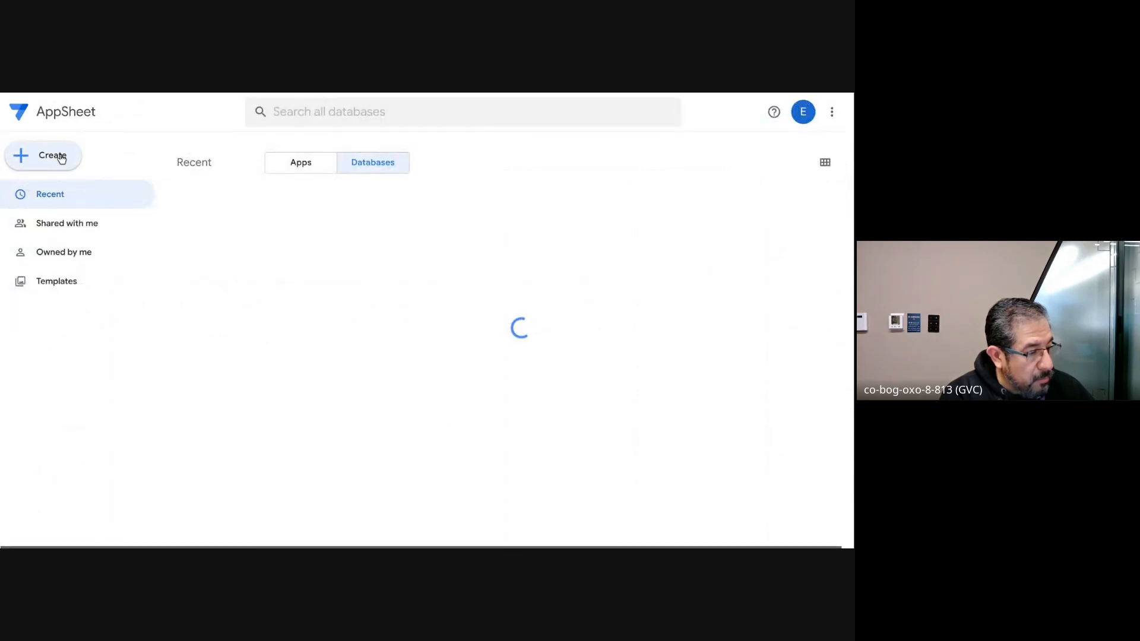
Step: Create a new blank AppSheet database
{"action": "left_click", "coordinate": [54, 156]}
{"action": "mouse_move", "coordinate": [83, 229]}
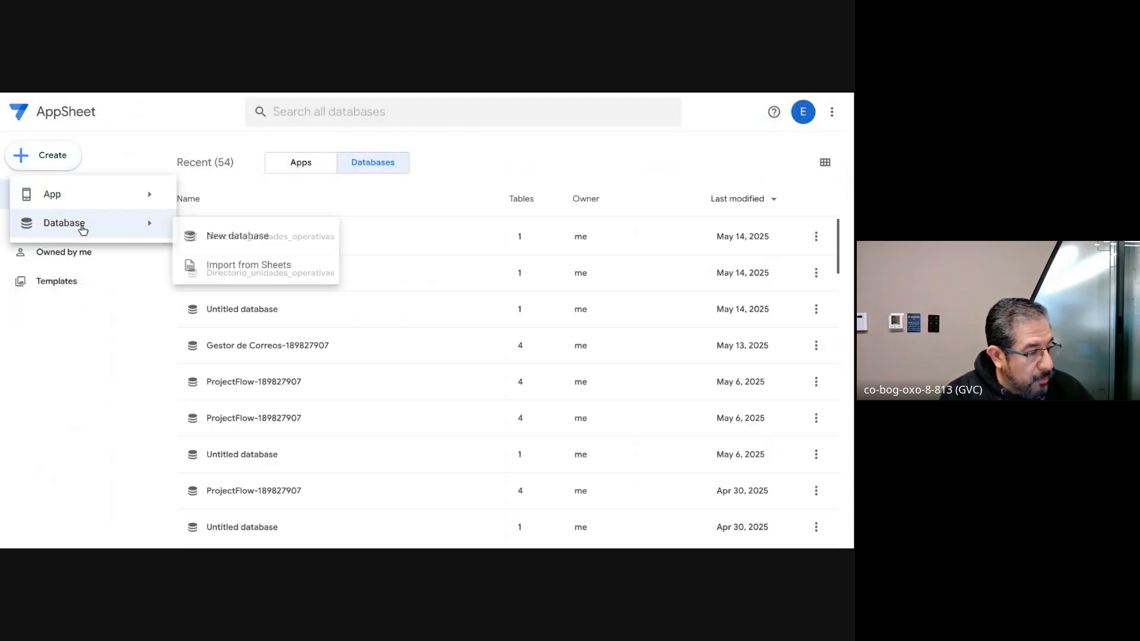
{"action": "left_click", "coordinate": [243, 240]}
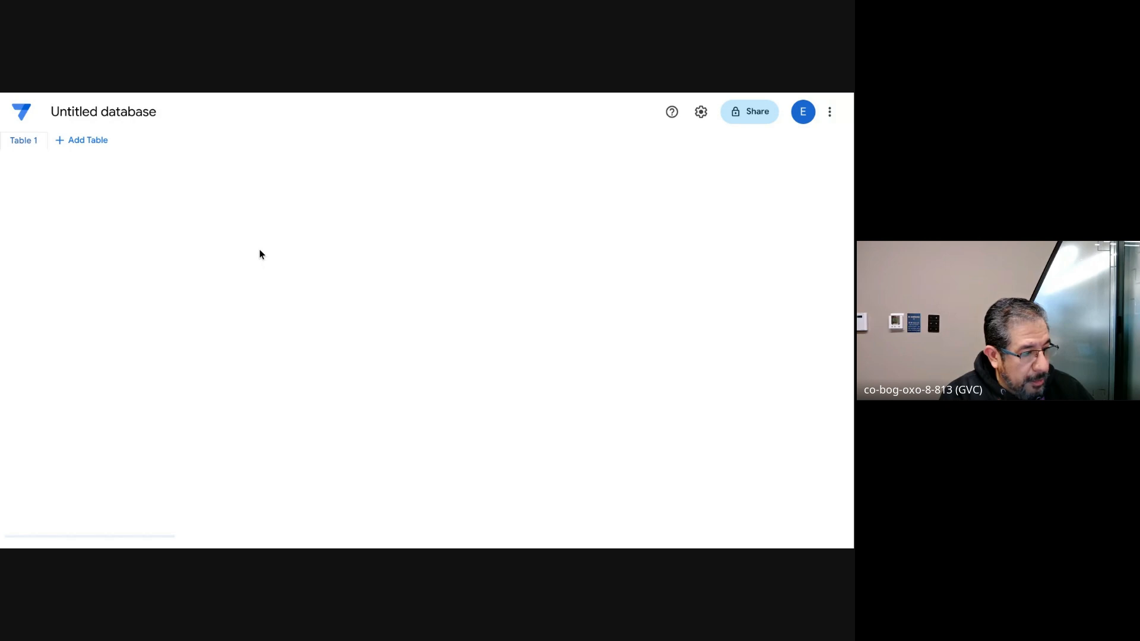
Step: Rename the untitled database to "Sedes Nutresa"
{"action": "double_click", "coordinate": [73, 113]}
{"action": "key", "text": "ctrl+a"}
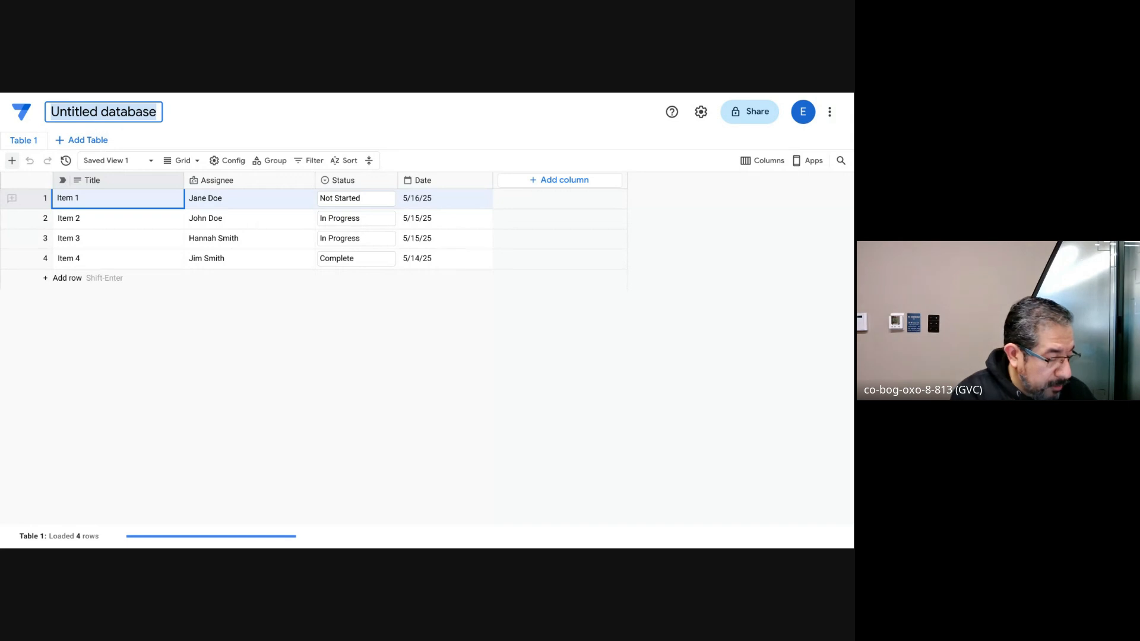
{"action": "type", "text": "Sedes Nutresa"}
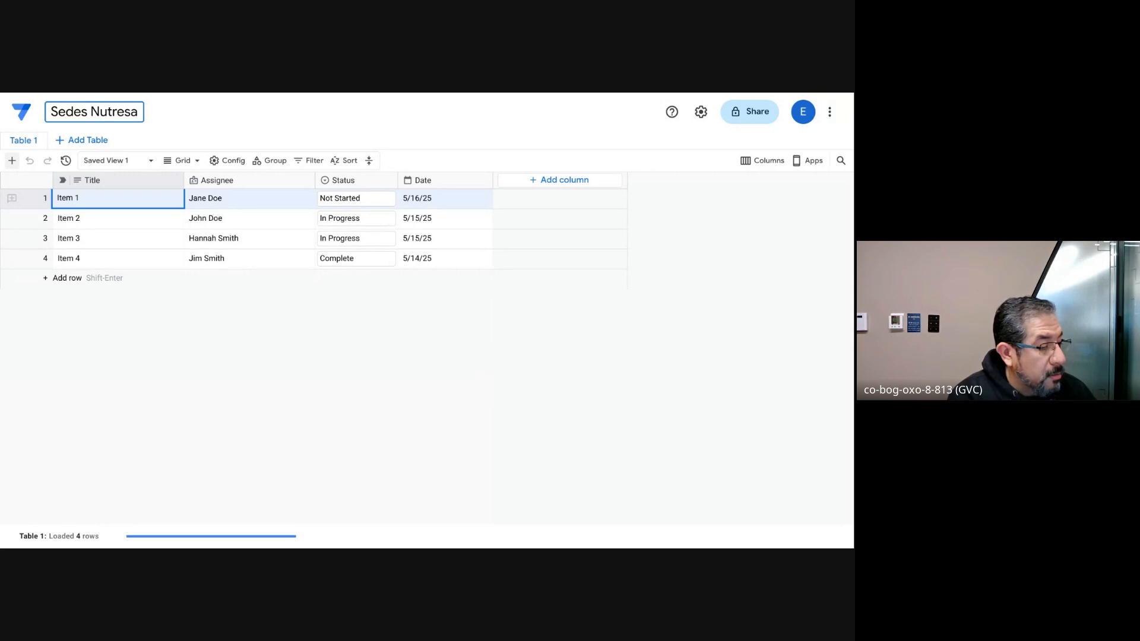
{"action": "left_click", "coordinate": [92, 218]}
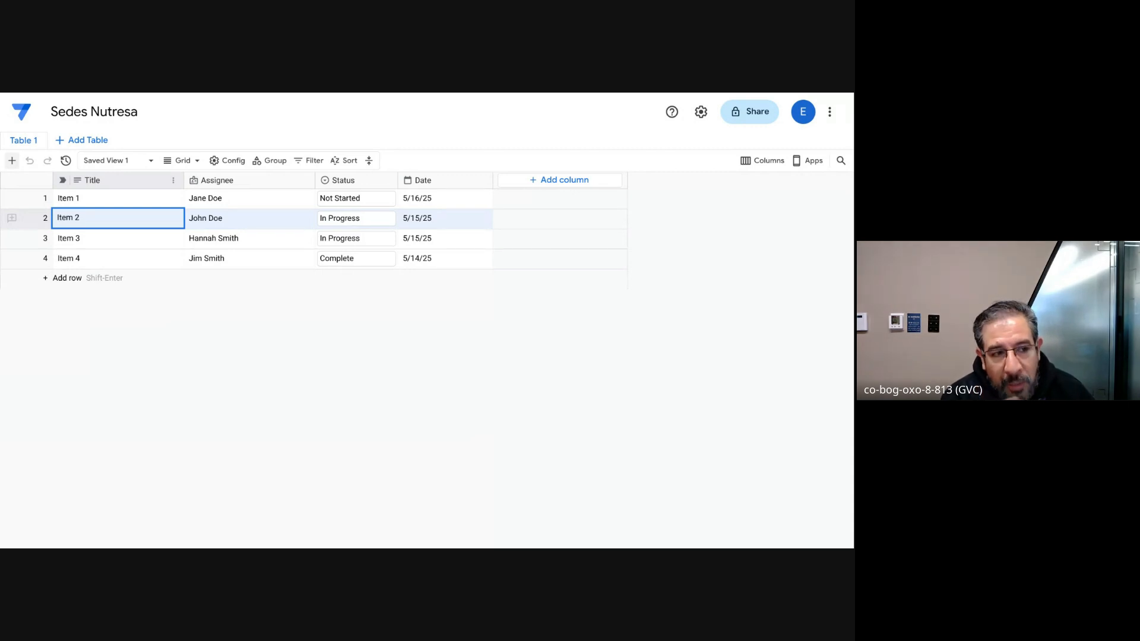
Step: Rename the Title column of Table 1 to "Nombre", keeping the Text type, and save it
{"action": "left_click", "coordinate": [173, 180]}
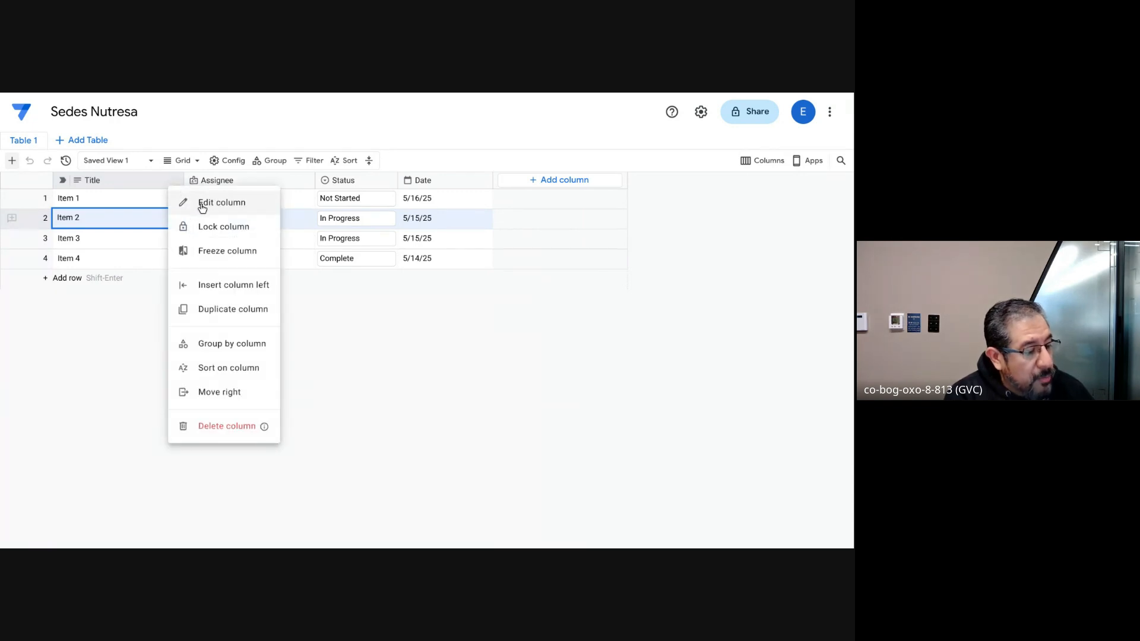
{"action": "left_click", "coordinate": [201, 202]}
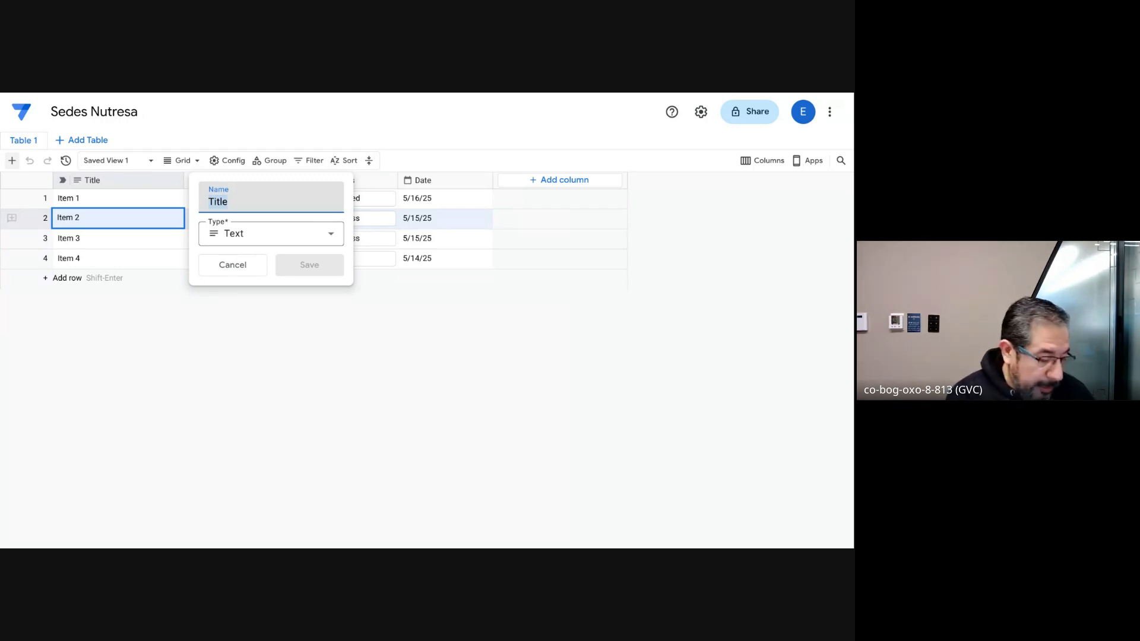
{"action": "type", "text": "Nombre"}
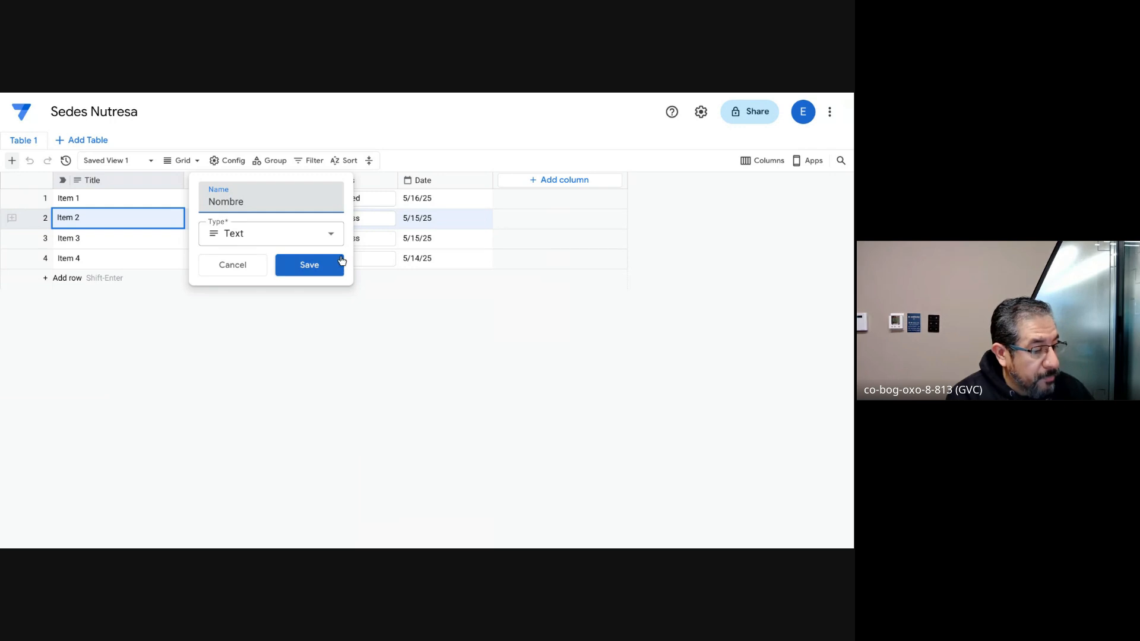
{"action": "left_click", "coordinate": [325, 265]}
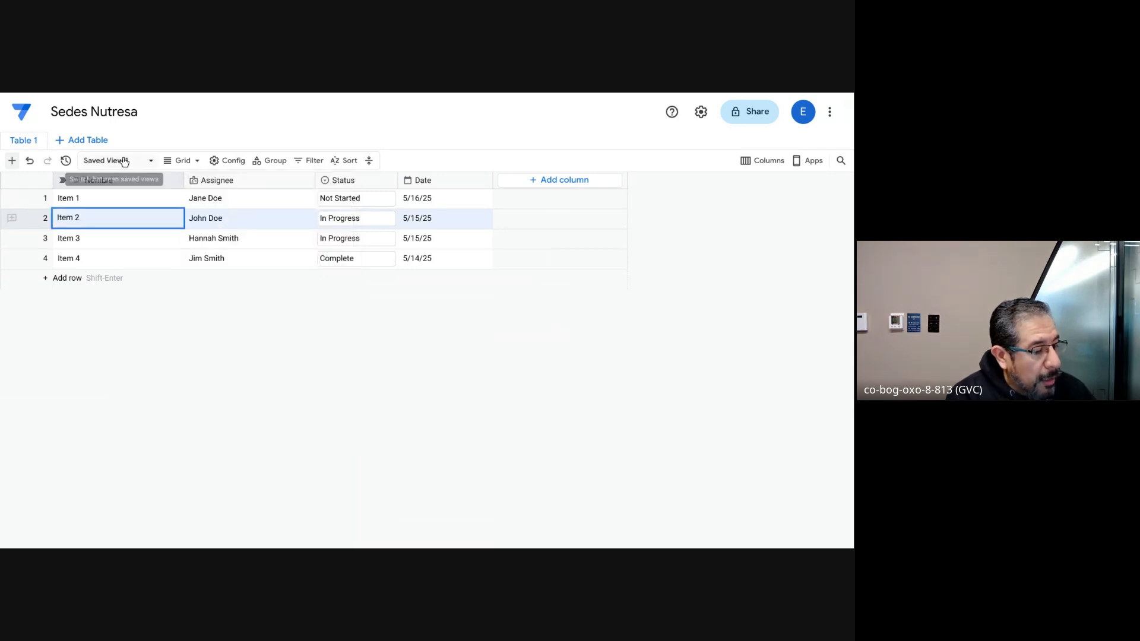
Step: Try to change the Nombre column's type to Number in Table 1
{"action": "left_click", "coordinate": [173, 182]}
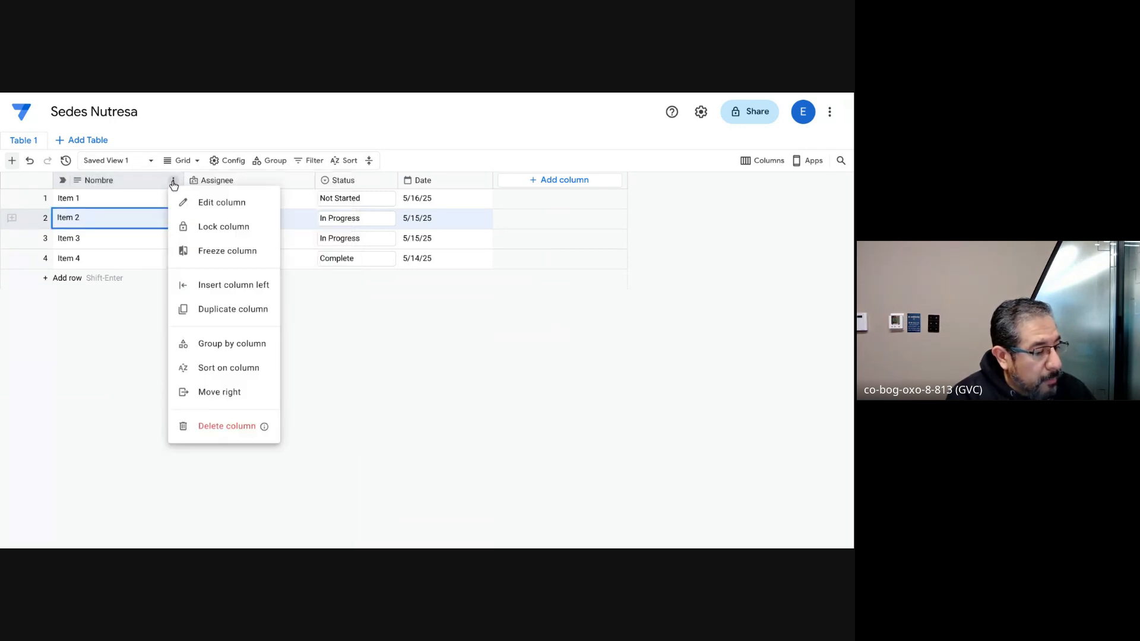
{"action": "left_click", "coordinate": [198, 206]}
{"action": "left_click", "coordinate": [271, 239]}
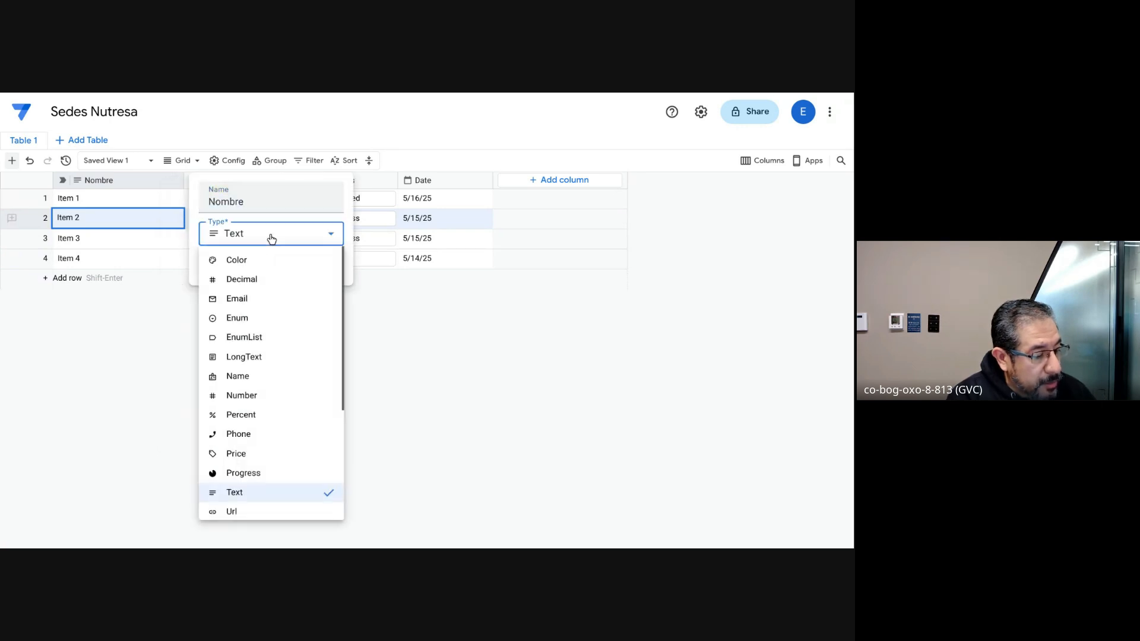
{"action": "left_click", "coordinate": [257, 399]}
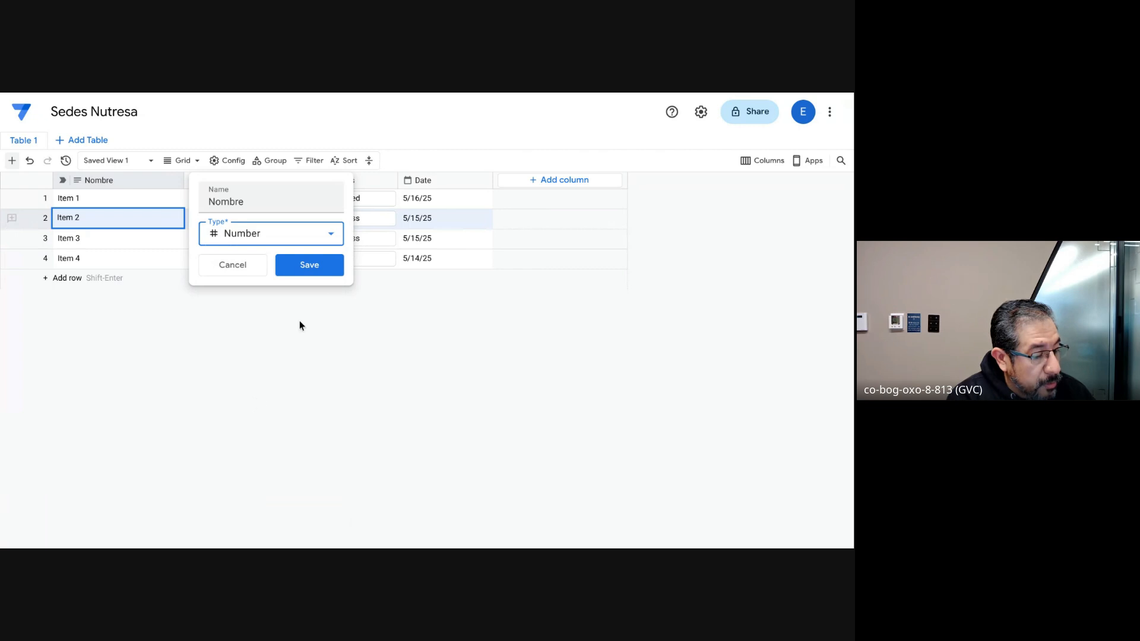
{"action": "left_click", "coordinate": [315, 273]}
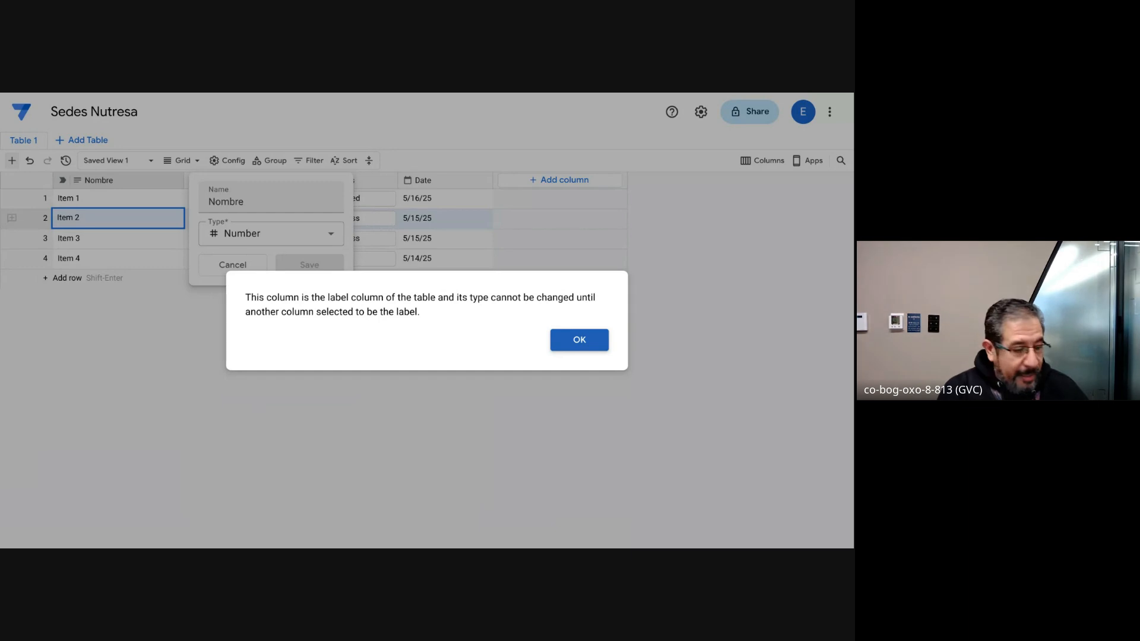
{"action": "left_click", "coordinate": [580, 344]}
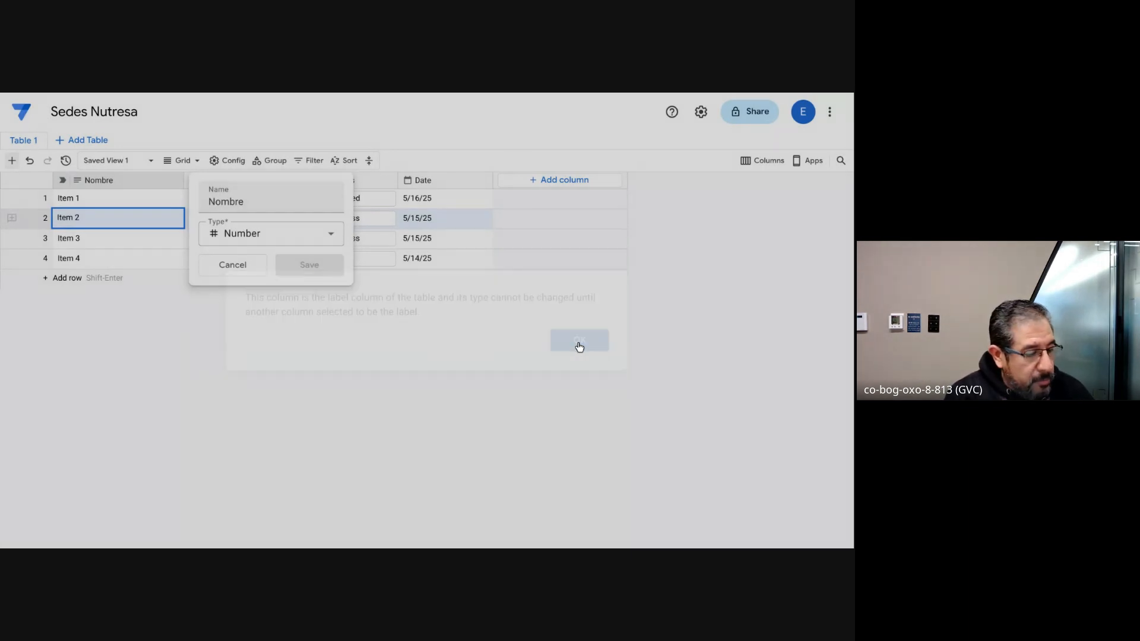
{"action": "left_click", "coordinate": [243, 271]}
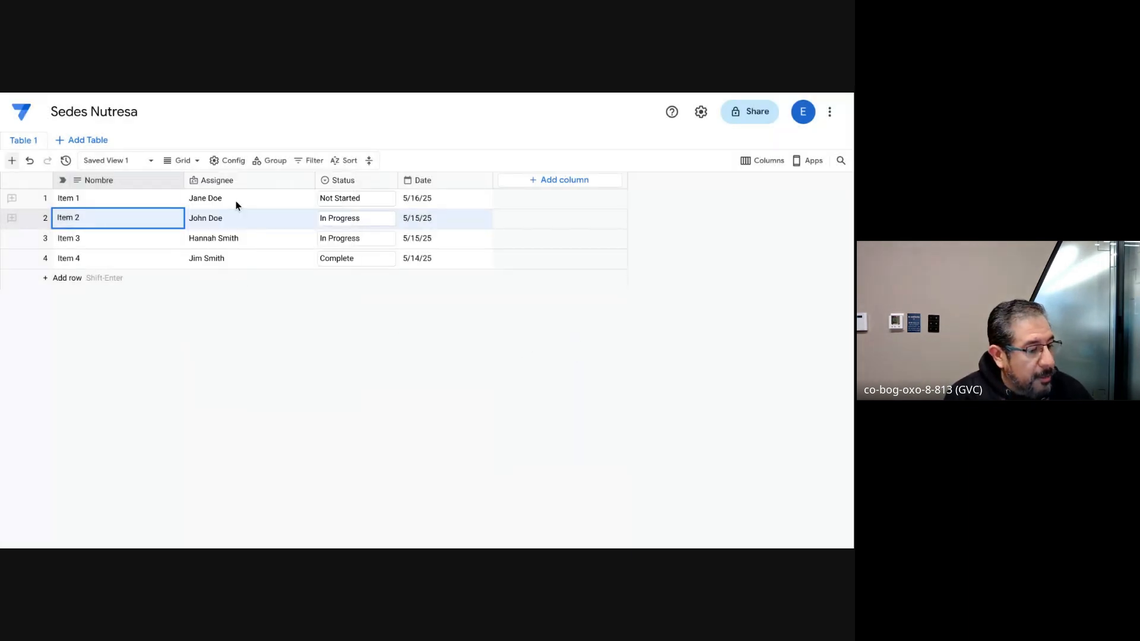
Step: Make the Assignee column the label column of Table 1
{"action": "left_click", "coordinate": [305, 182]}
{"action": "left_click", "coordinate": [307, 185]}
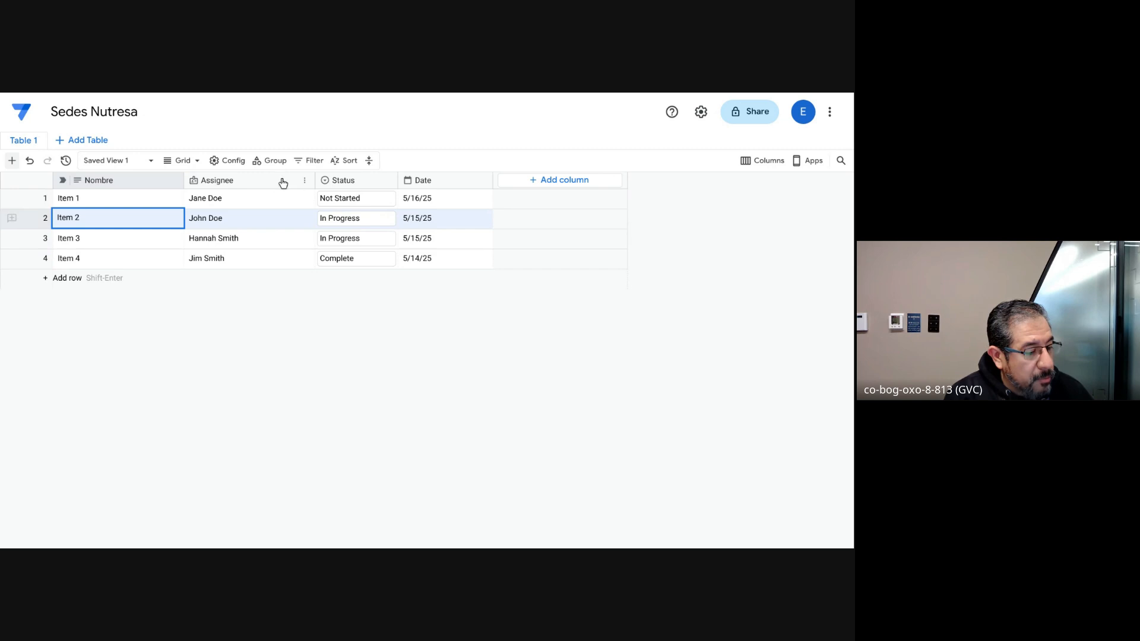
{"action": "left_click", "coordinate": [303, 182]}
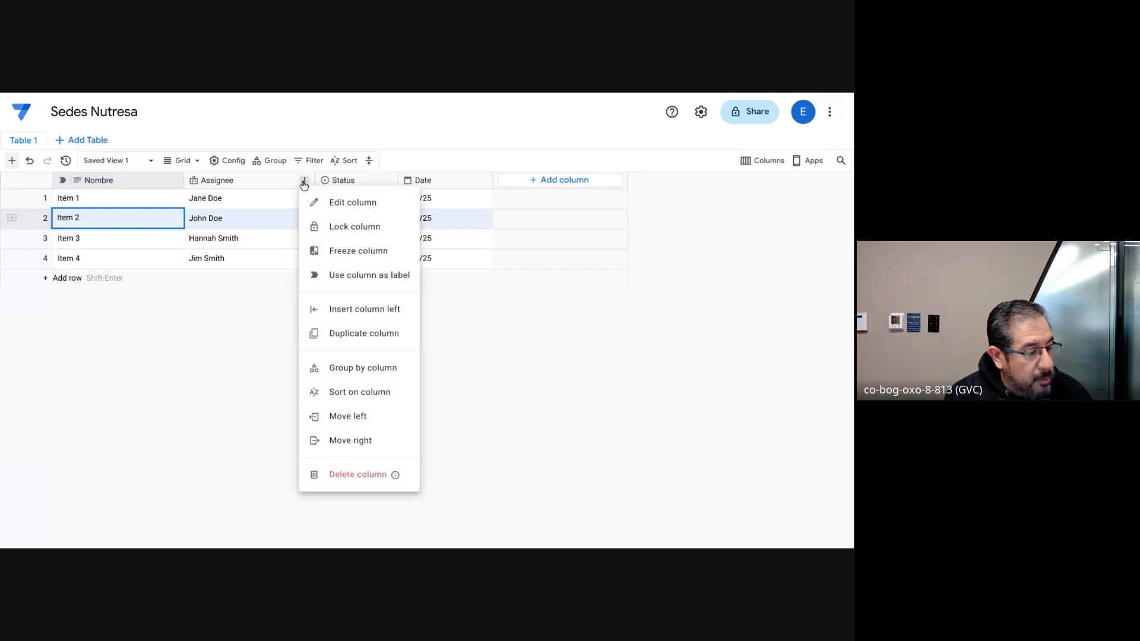
{"action": "left_click", "coordinate": [330, 276]}
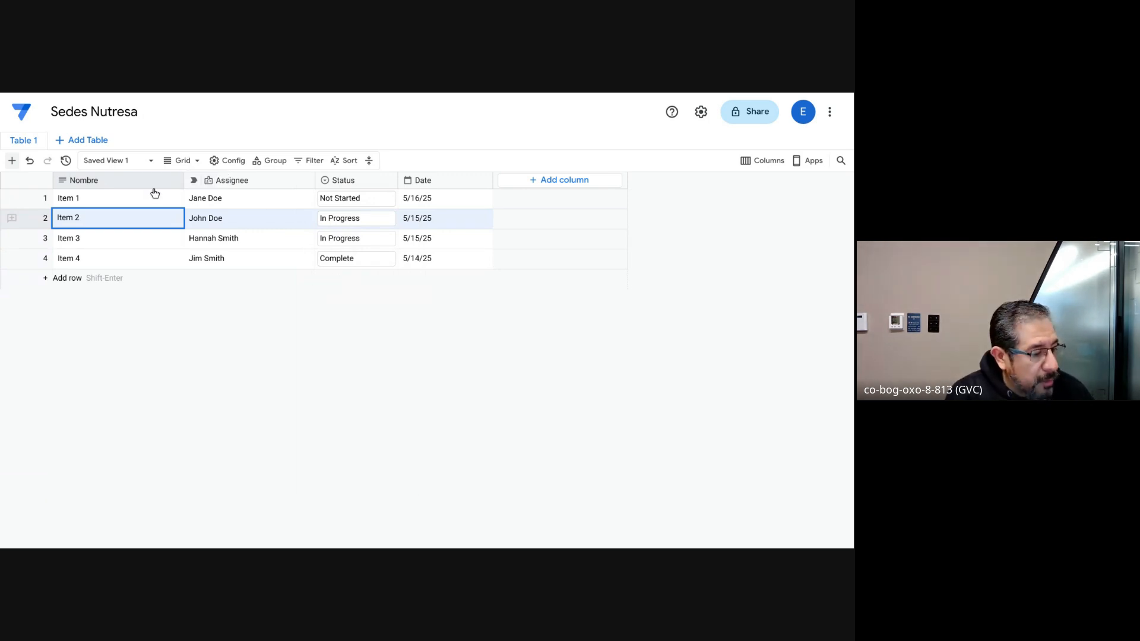
Step: Change the Nombre column's type to Email and save it
{"action": "left_click", "coordinate": [173, 183]}
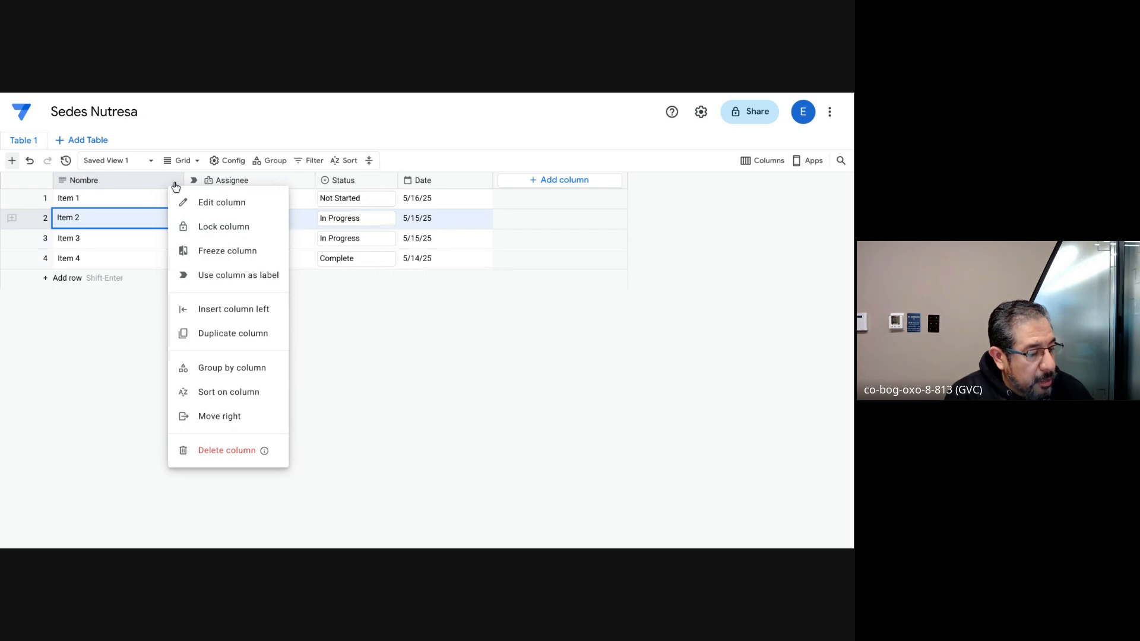
{"action": "left_click", "coordinate": [198, 208]}
{"action": "left_click", "coordinate": [271, 242]}
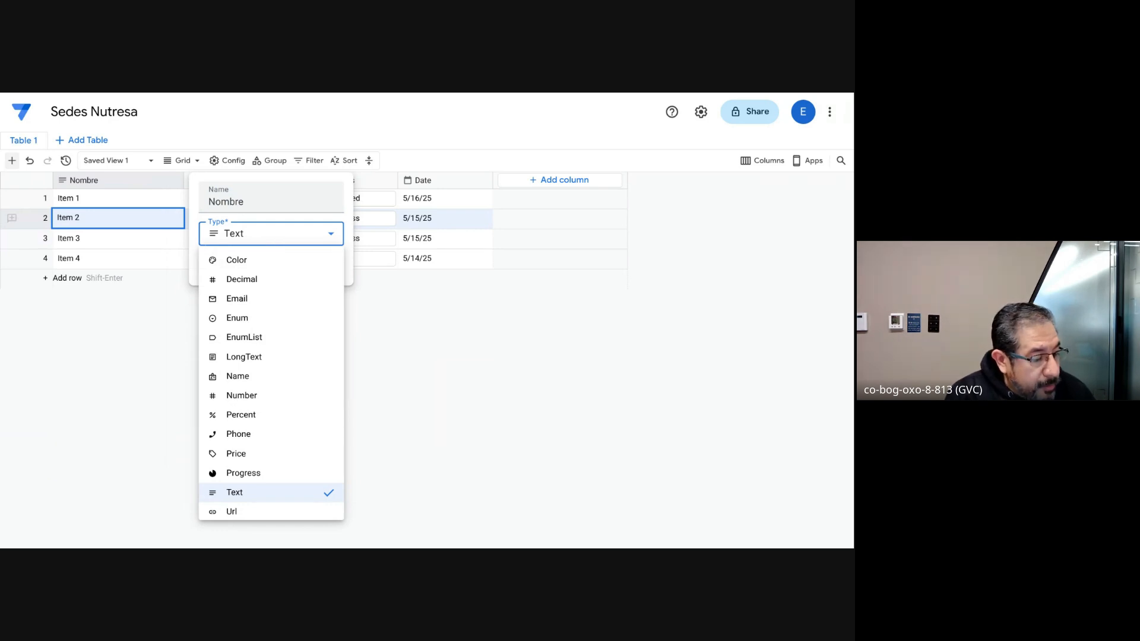
{"action": "left_click", "coordinate": [250, 299]}
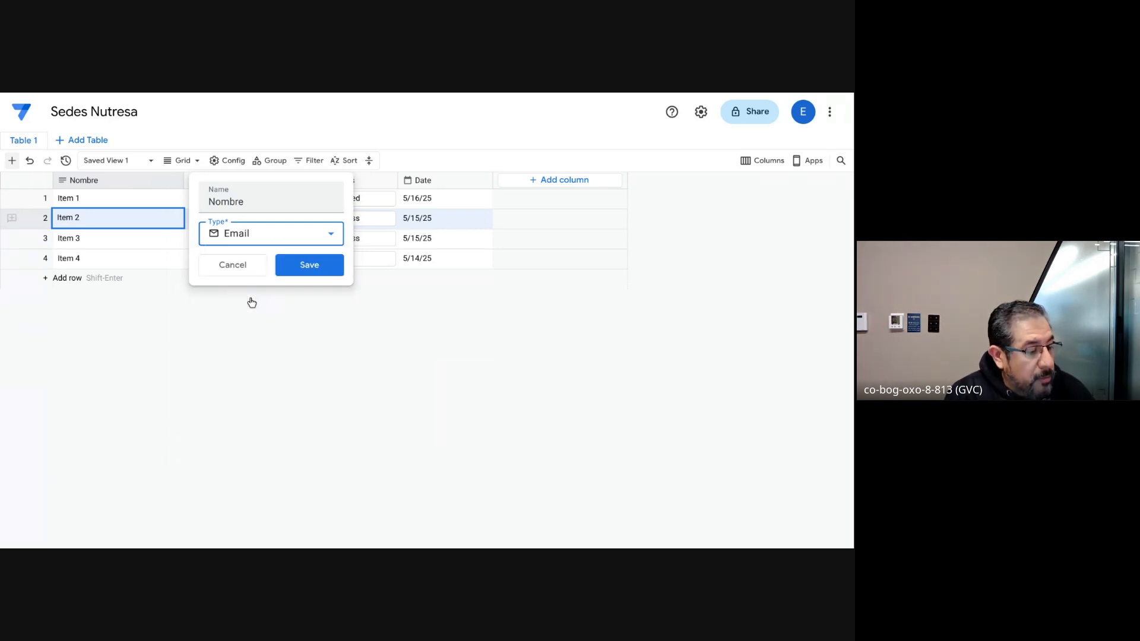
{"action": "left_click", "coordinate": [322, 267]}
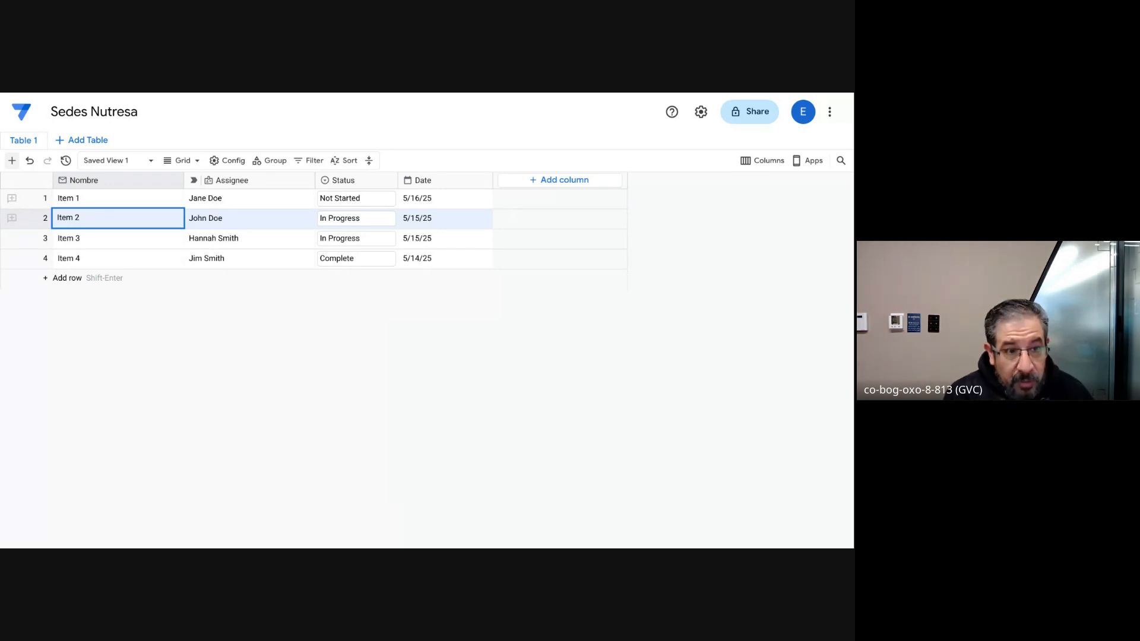
Step: Delete the Status column from Table 1
{"action": "left_click", "coordinate": [384, 183]}
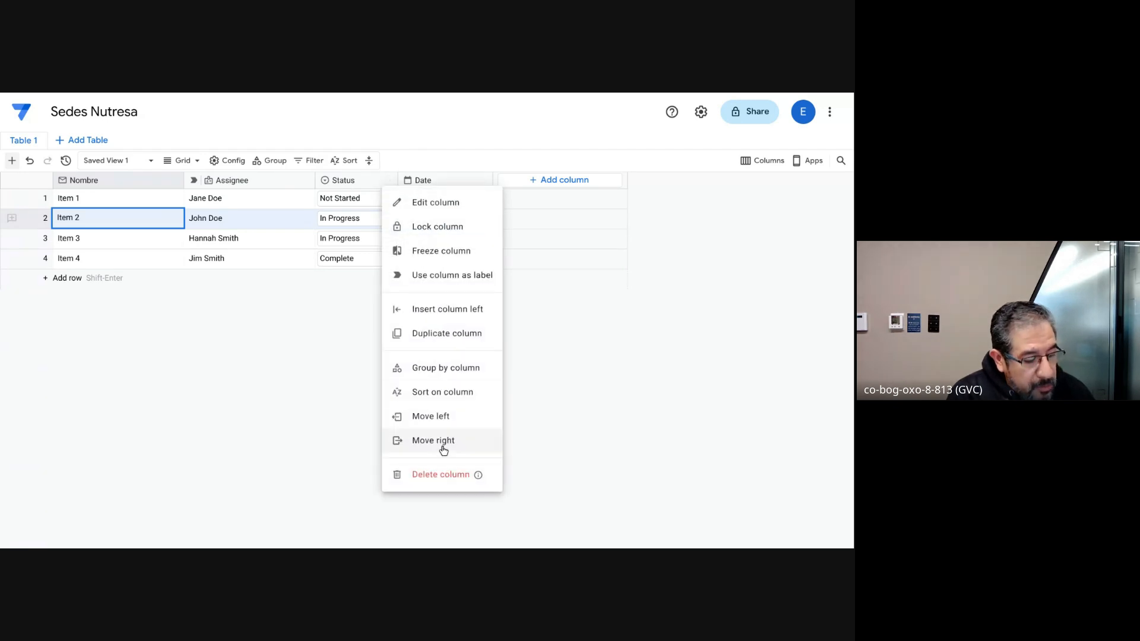
{"action": "left_click", "coordinate": [432, 477]}
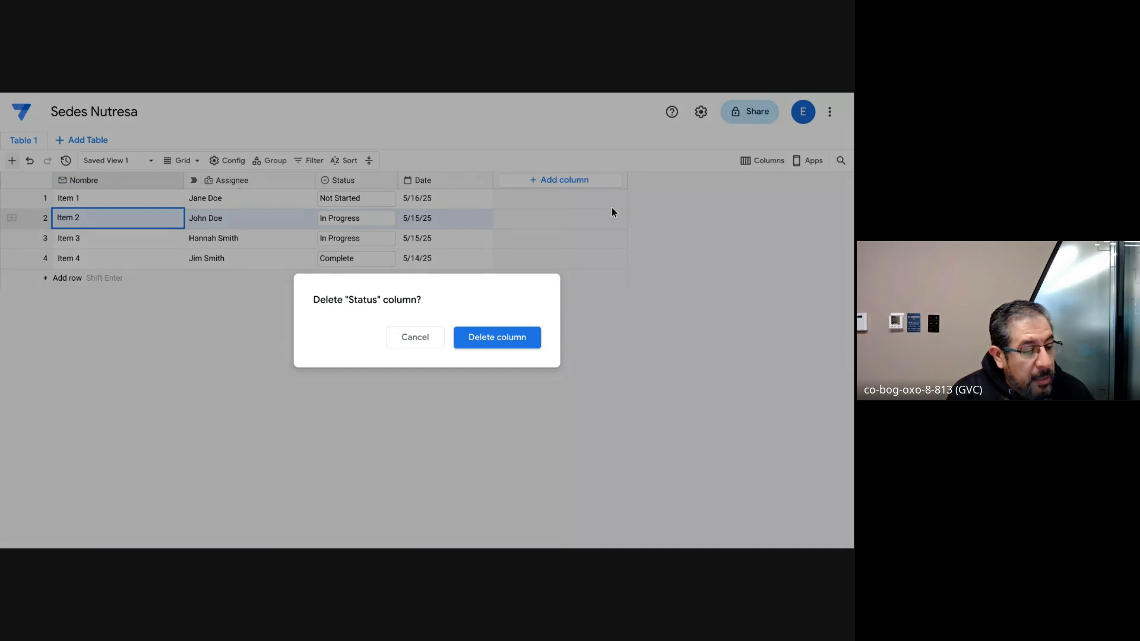
{"action": "left_click", "coordinate": [490, 342]}
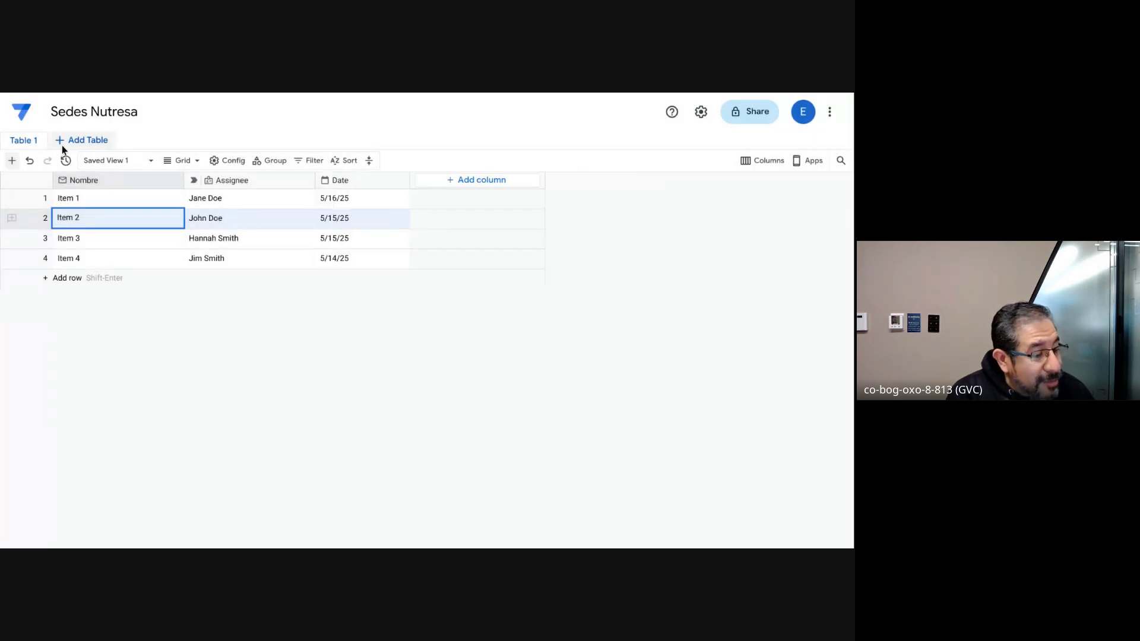
Step: Create a new table and rename its Untitled Text column to "Nombre de Sede", keeping the Text type
{"action": "left_click", "coordinate": [86, 142]}
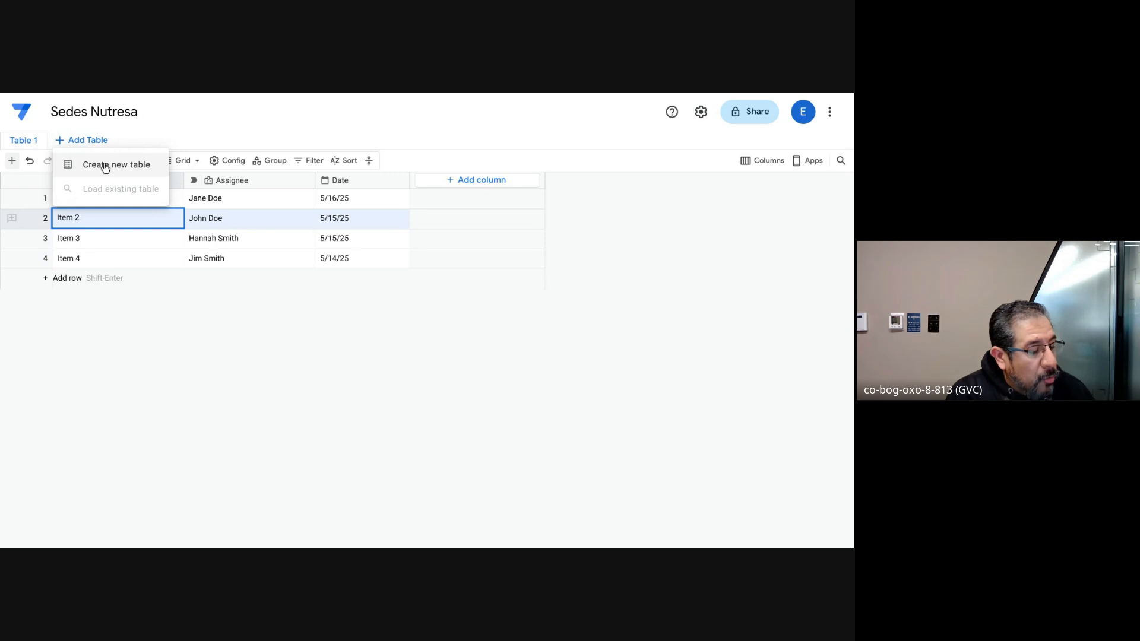
{"action": "left_click", "coordinate": [103, 165]}
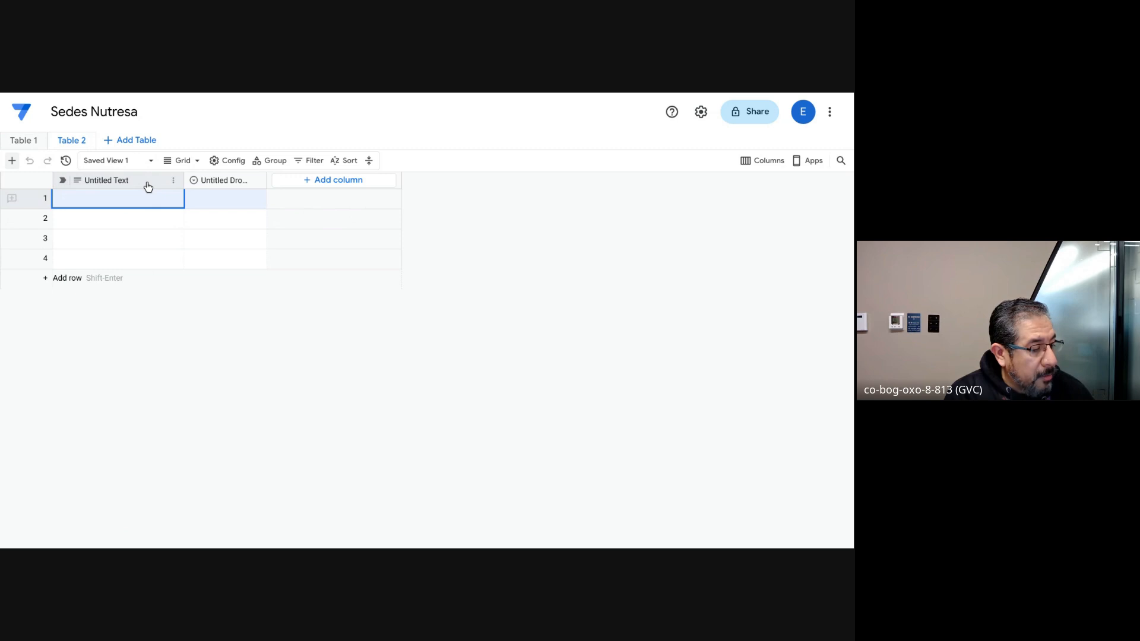
{"action": "left_click", "coordinate": [174, 183]}
{"action": "left_click", "coordinate": [203, 201]}
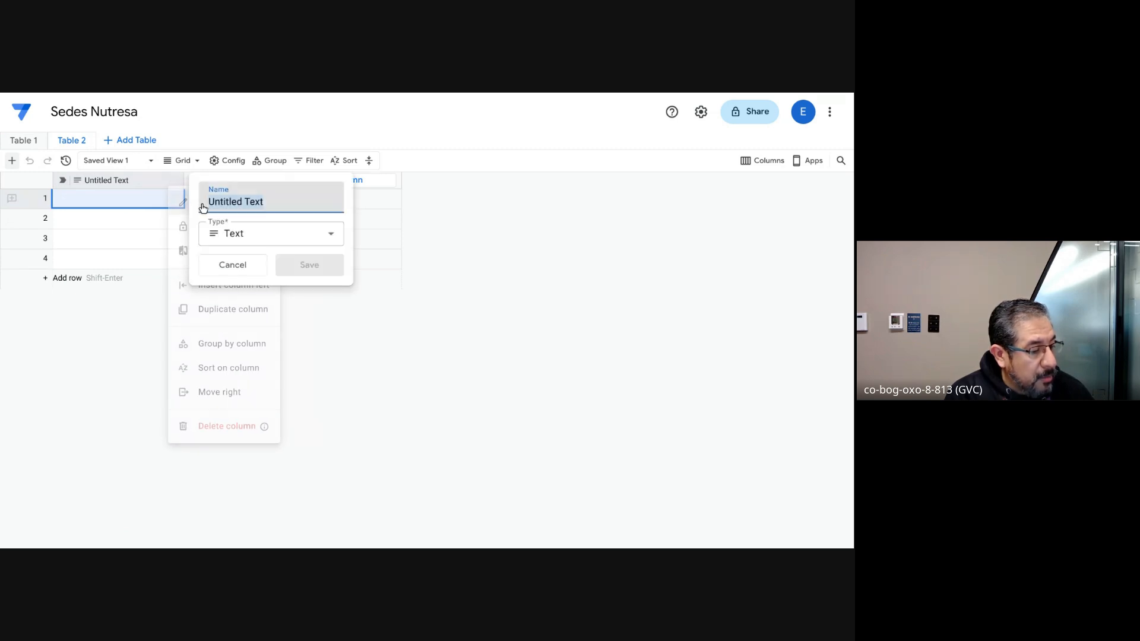
{"action": "type", "text": "Nom"}
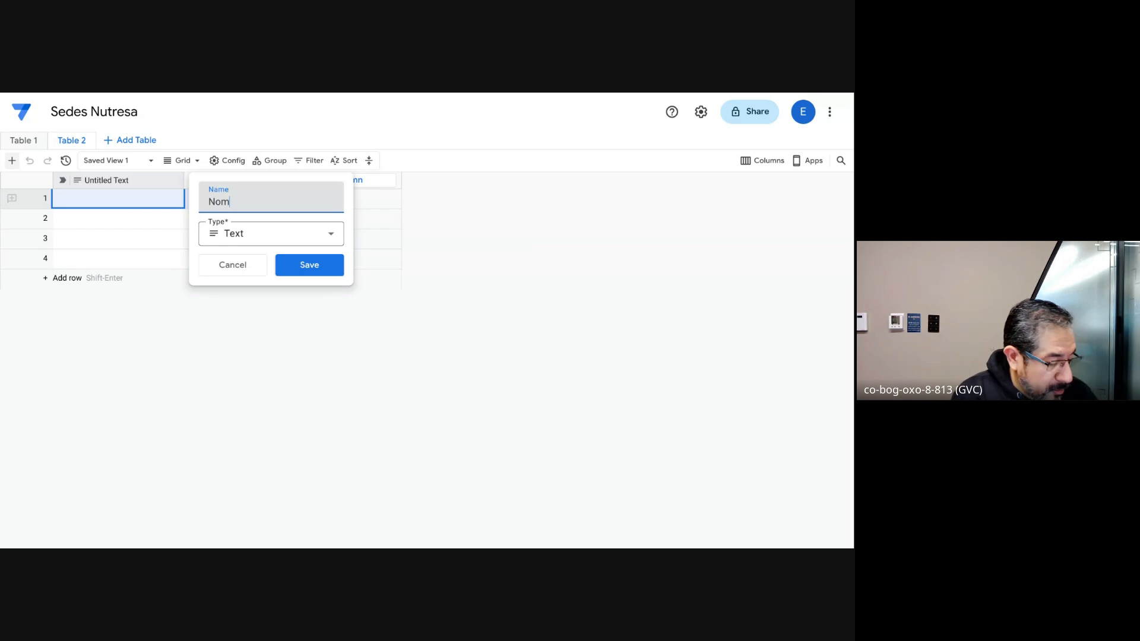
{"action": "type", "text": "bre de S"}
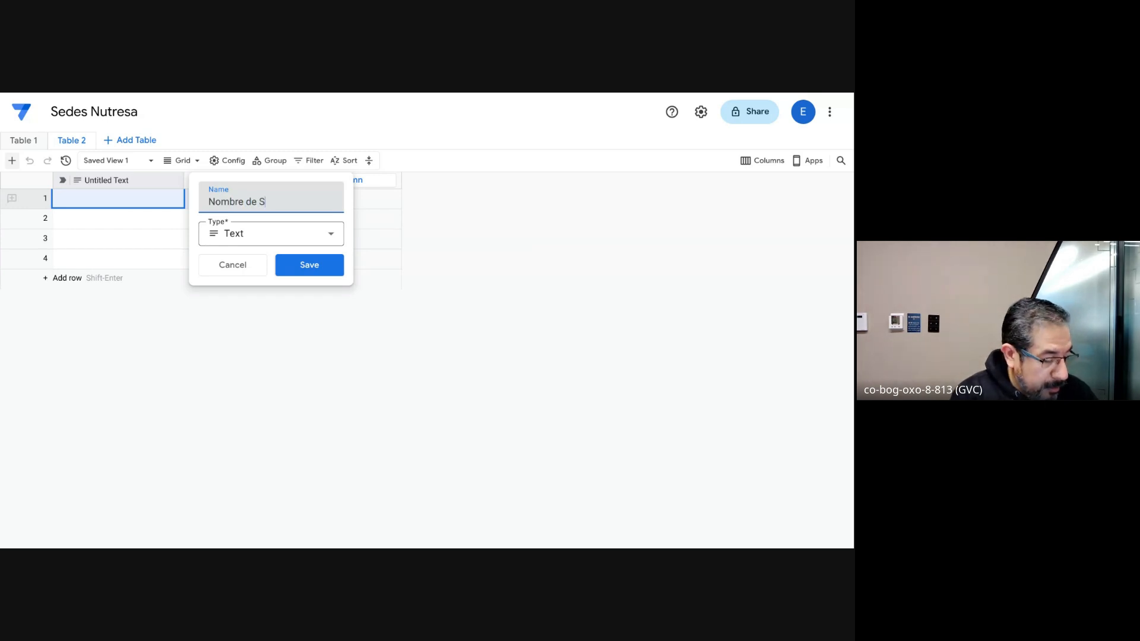
{"action": "type", "text": "ede"}
{"action": "left_click", "coordinate": [369, 229]}
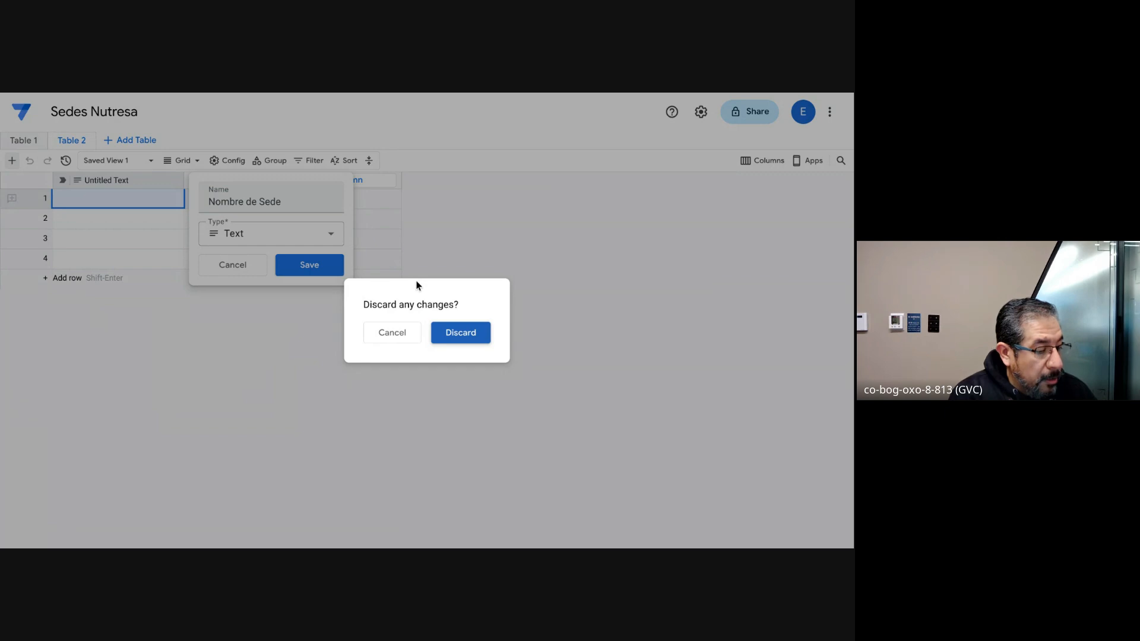
{"action": "left_click", "coordinate": [403, 334]}
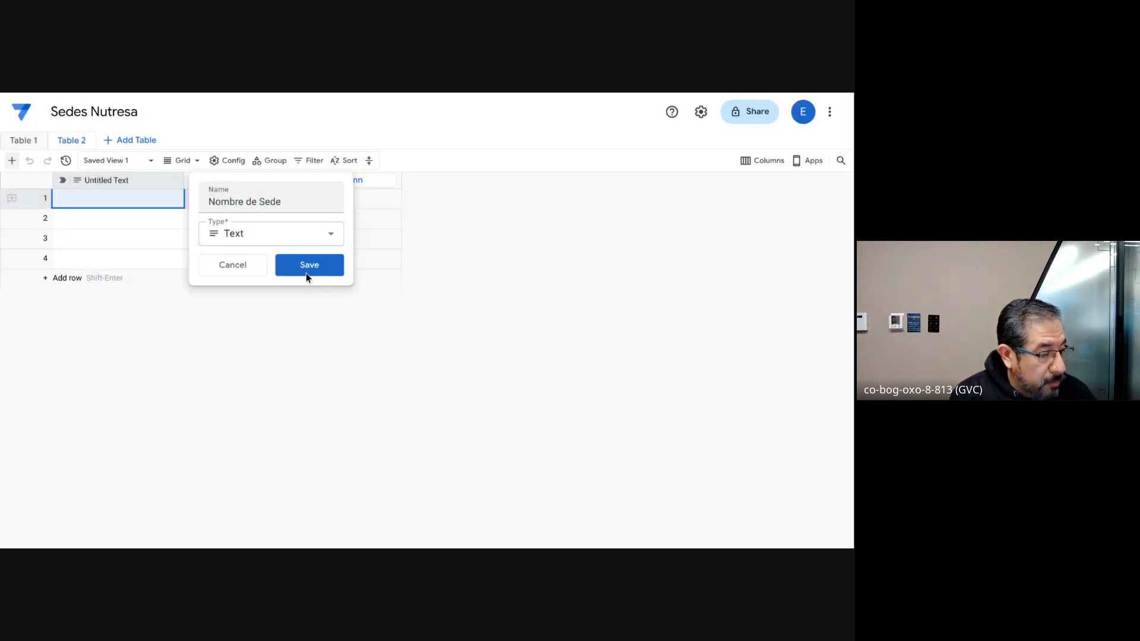
{"action": "left_click", "coordinate": [307, 272]}
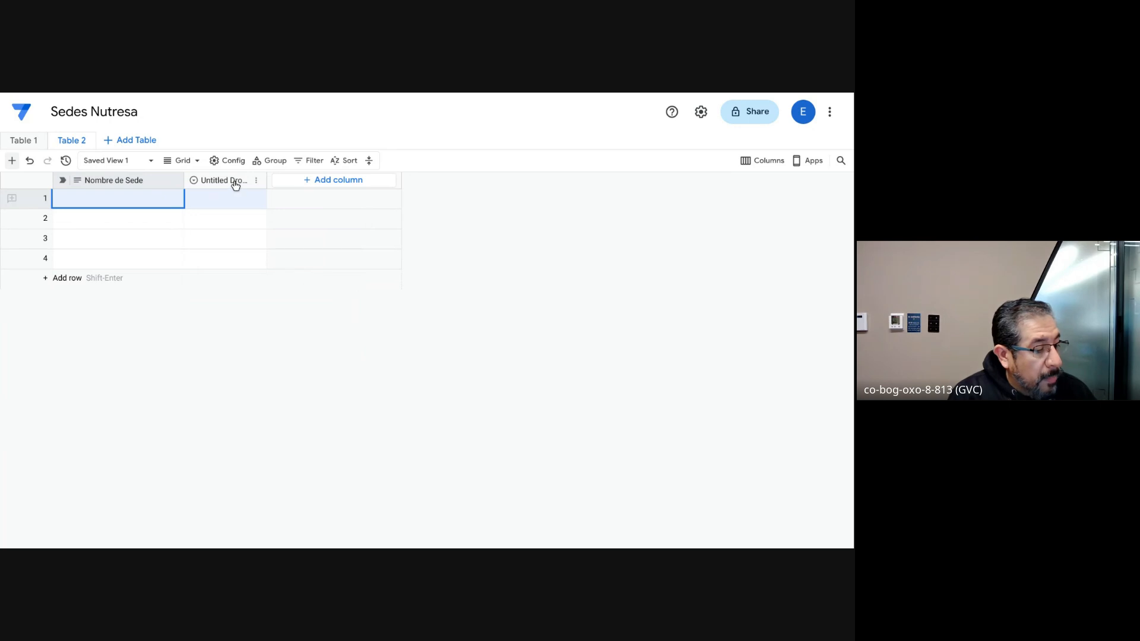
Step: Start a new column in Table 2 and name it "Dirección"
{"action": "left_click", "coordinate": [307, 183]}
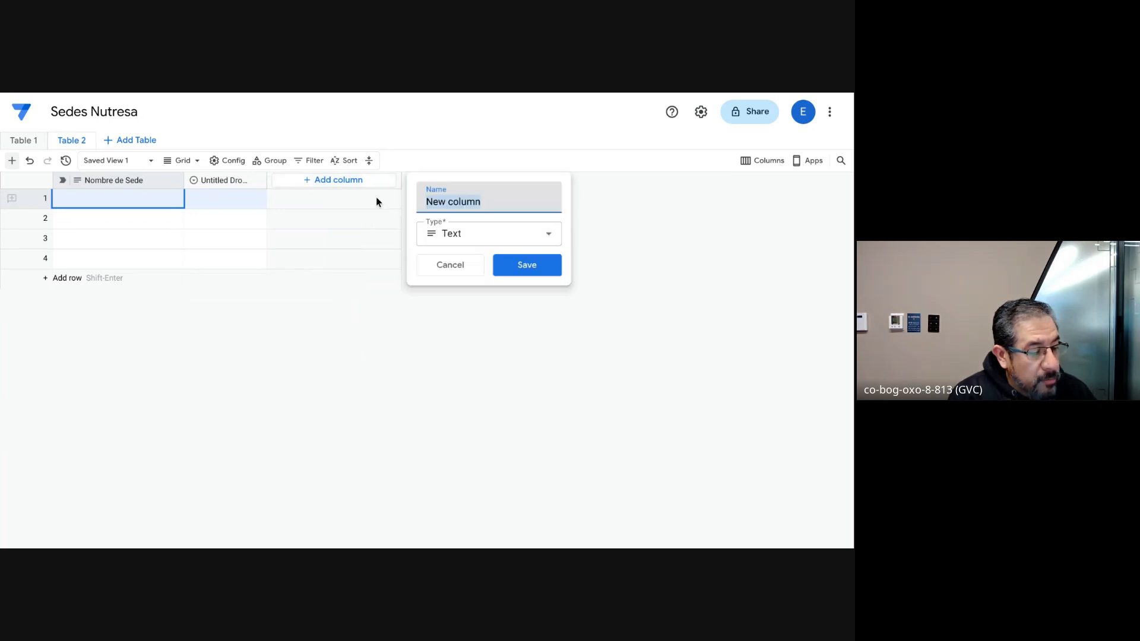
{"action": "type", "text": "D"}
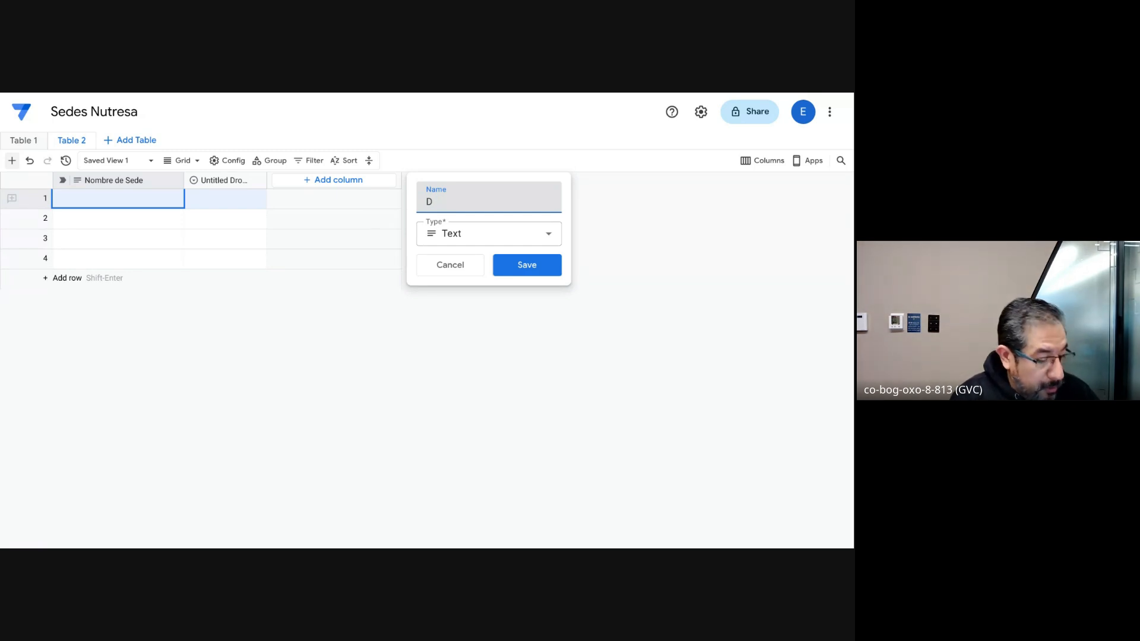
{"action": "type", "text": "eirecció"}
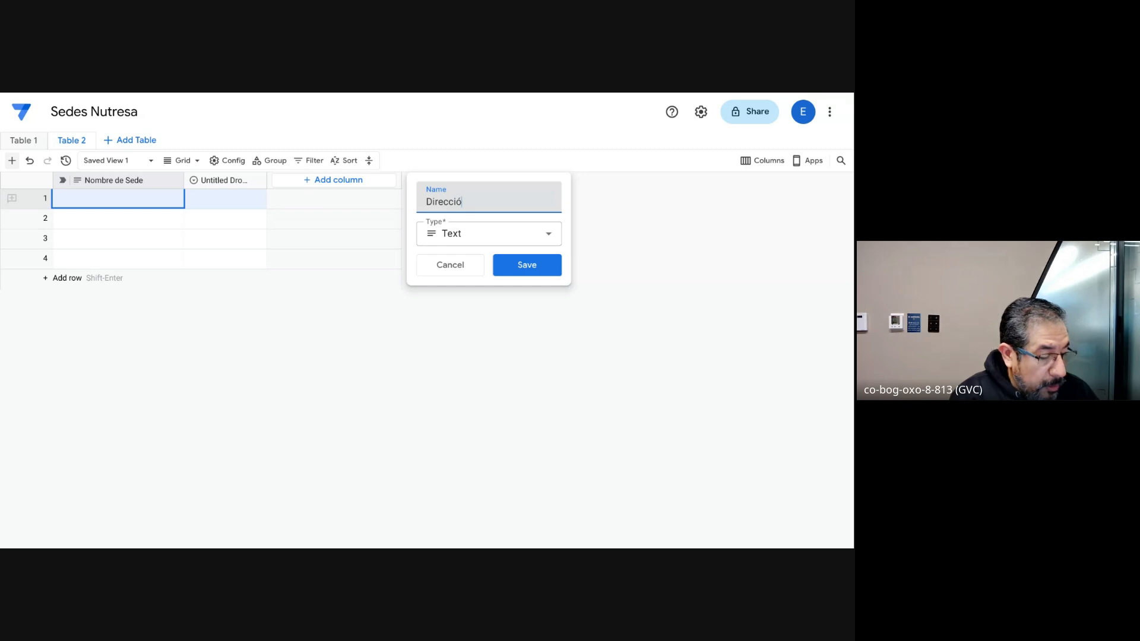
{"action": "type", "text": "n"}
Step: Set the new Dirección column's type to the Address location type and save the column
{"action": "left_click", "coordinate": [486, 240]}
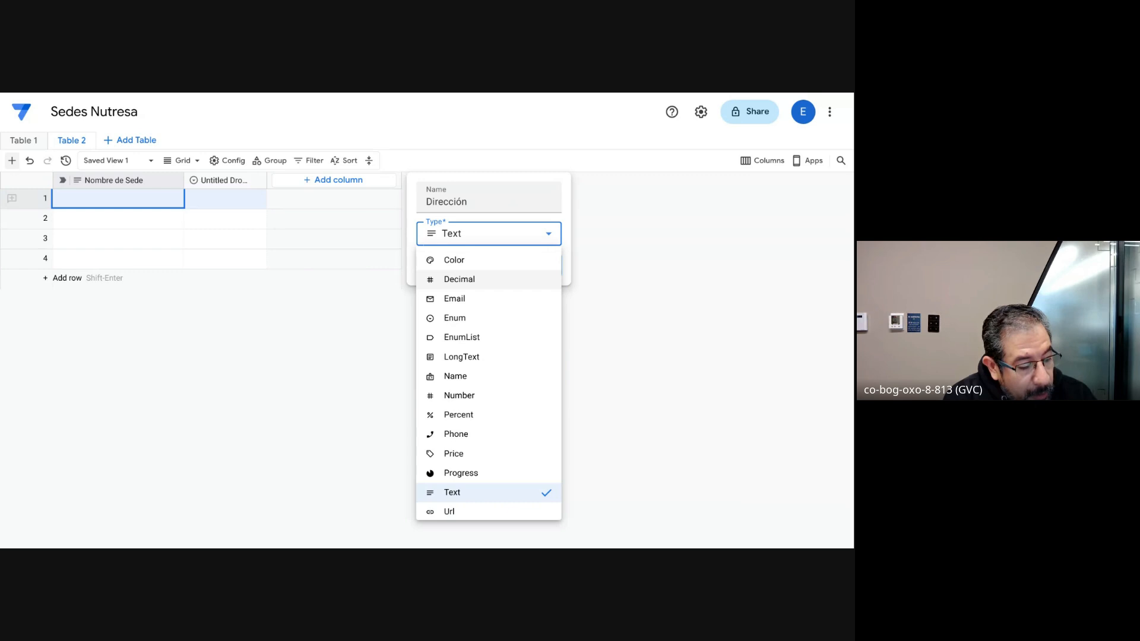
{"action": "scroll", "coordinate": [486, 269], "scroll_direction": "down", "scroll_amount": 1}
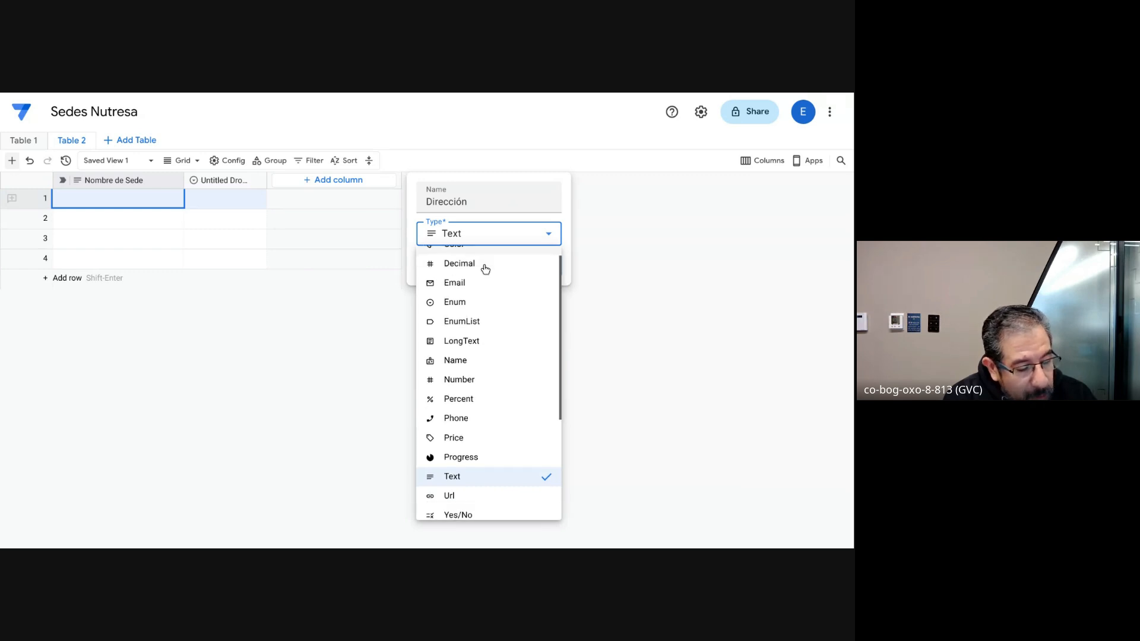
{"action": "scroll", "coordinate": [484, 279], "scroll_direction": "up", "scroll_amount": 1}
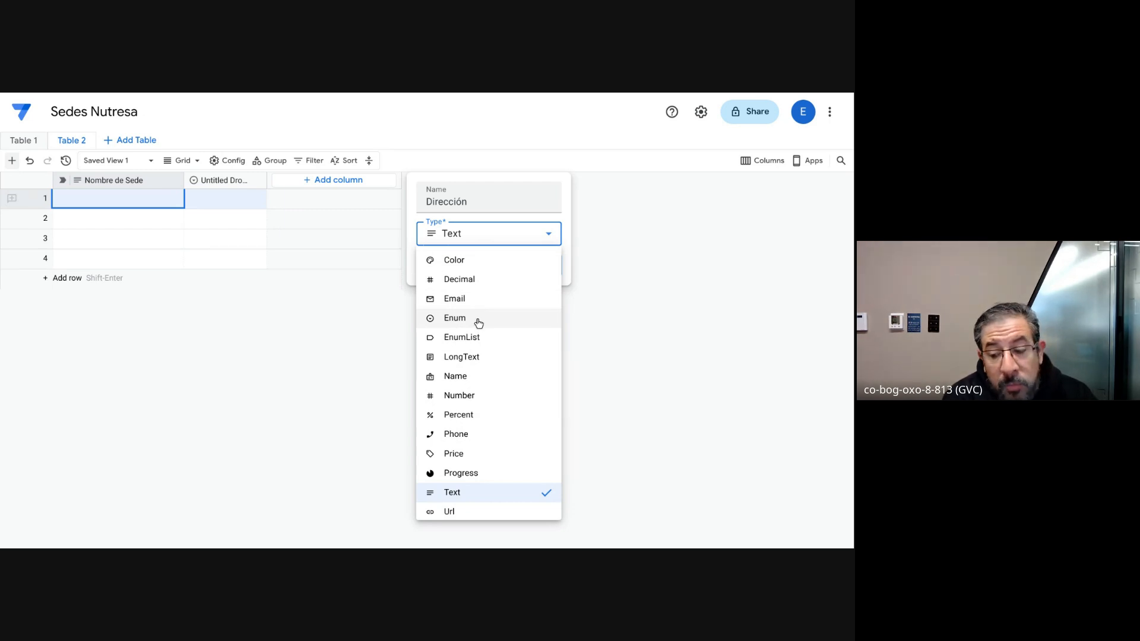
{"action": "scroll", "coordinate": [488, 382], "scroll_direction": "down", "scroll_amount": 3}
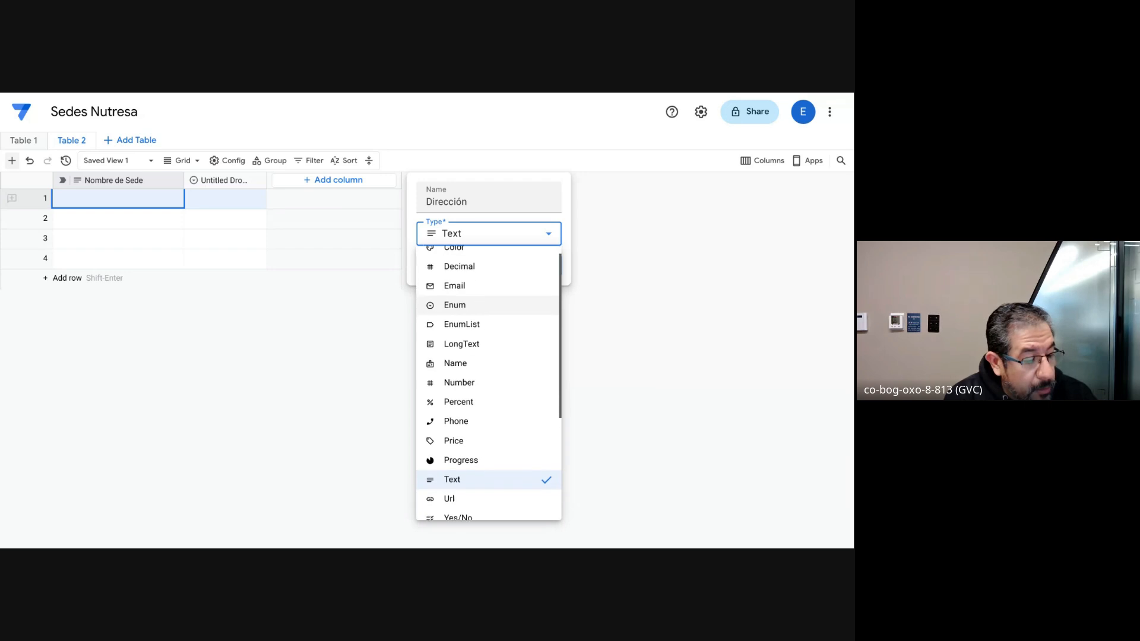
{"action": "scroll", "coordinate": [477, 298], "scroll_direction": "down", "scroll_amount": 2}
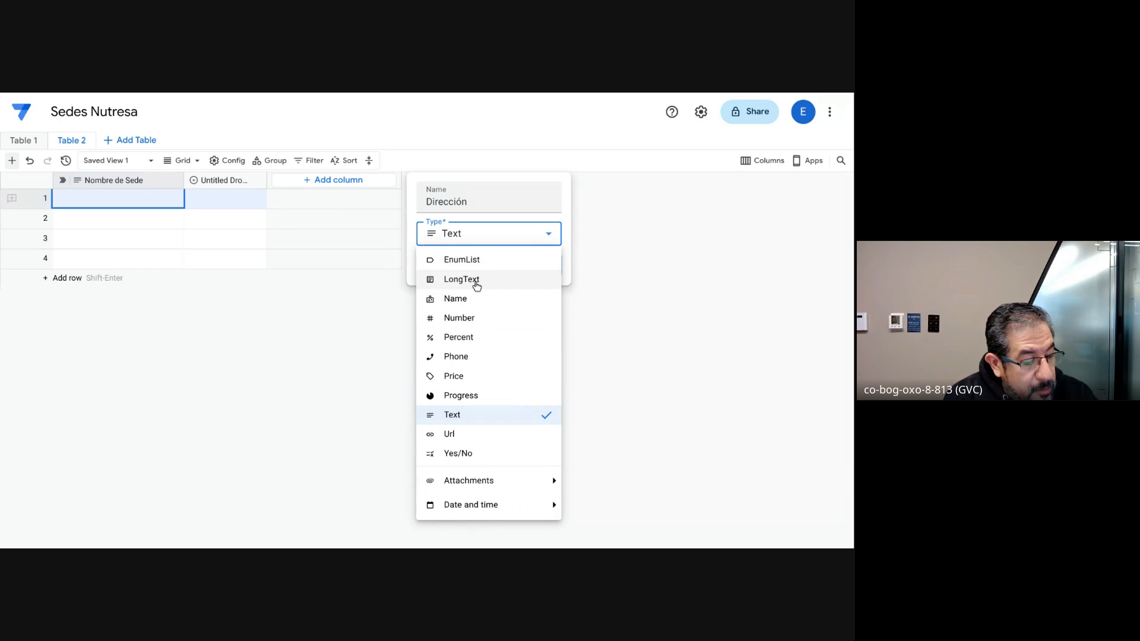
{"action": "scroll", "coordinate": [475, 286], "scroll_direction": "down", "scroll_amount": 2}
{"action": "scroll", "coordinate": [477, 286], "scroll_direction": "down", "scroll_amount": 4}
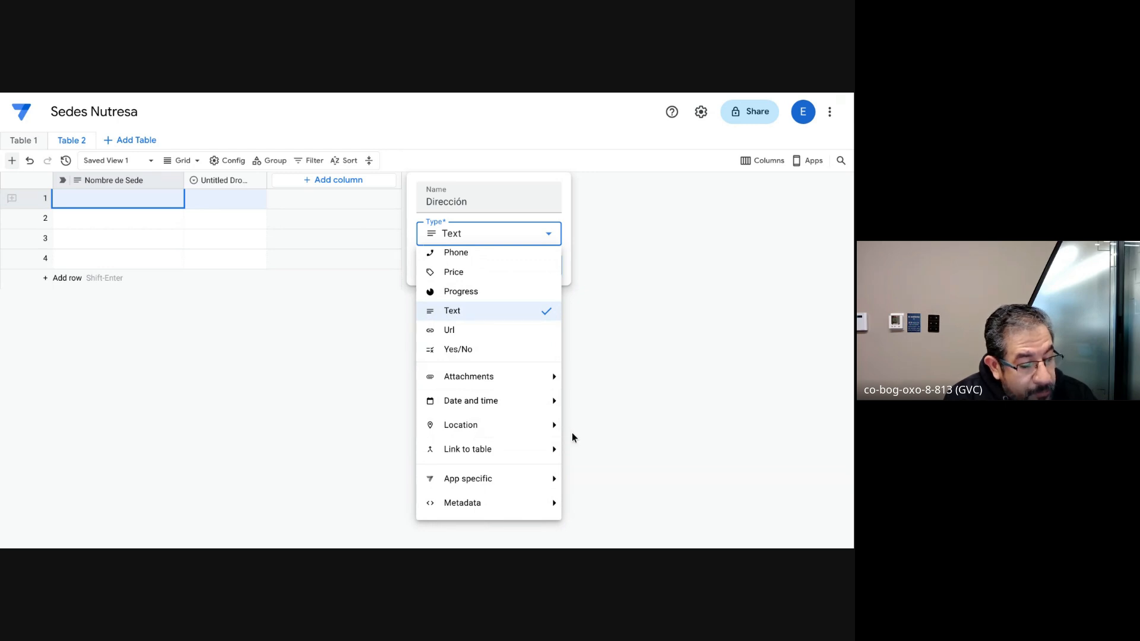
{"action": "left_click", "coordinate": [531, 430]}
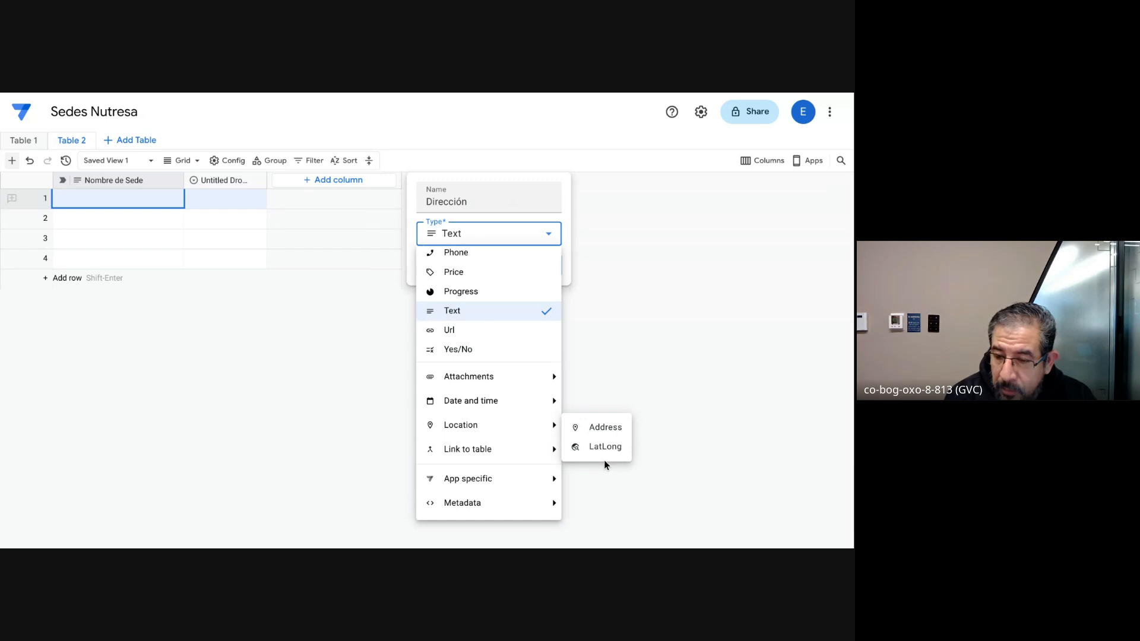
{"action": "left_click", "coordinate": [606, 426]}
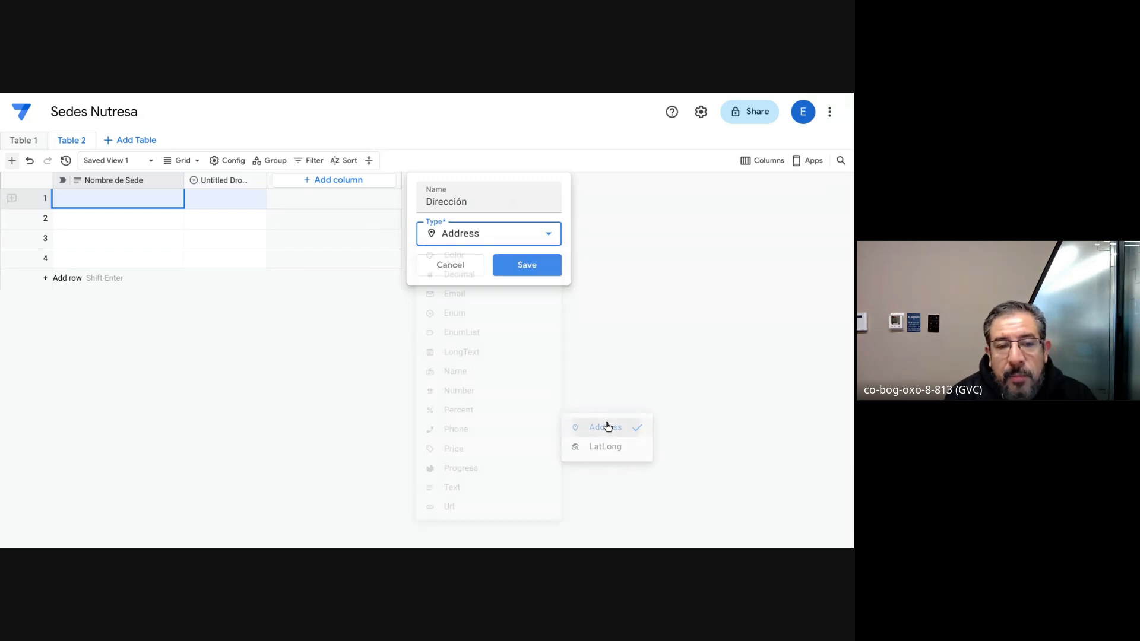
{"action": "left_click", "coordinate": [530, 272]}
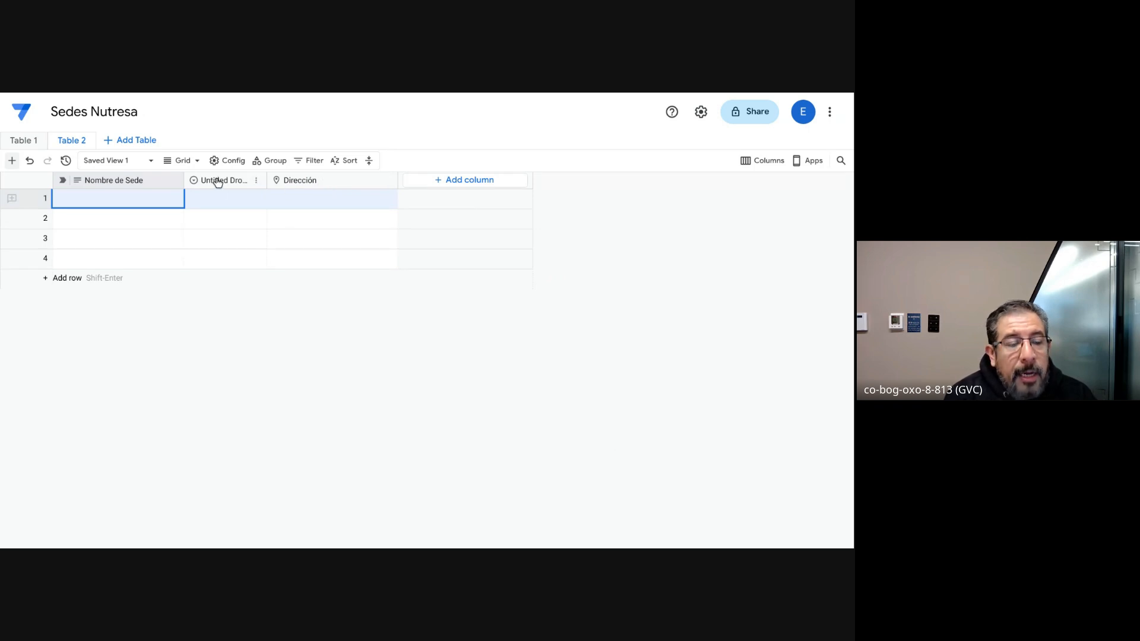
{"action": "left_click", "coordinate": [255, 186]}
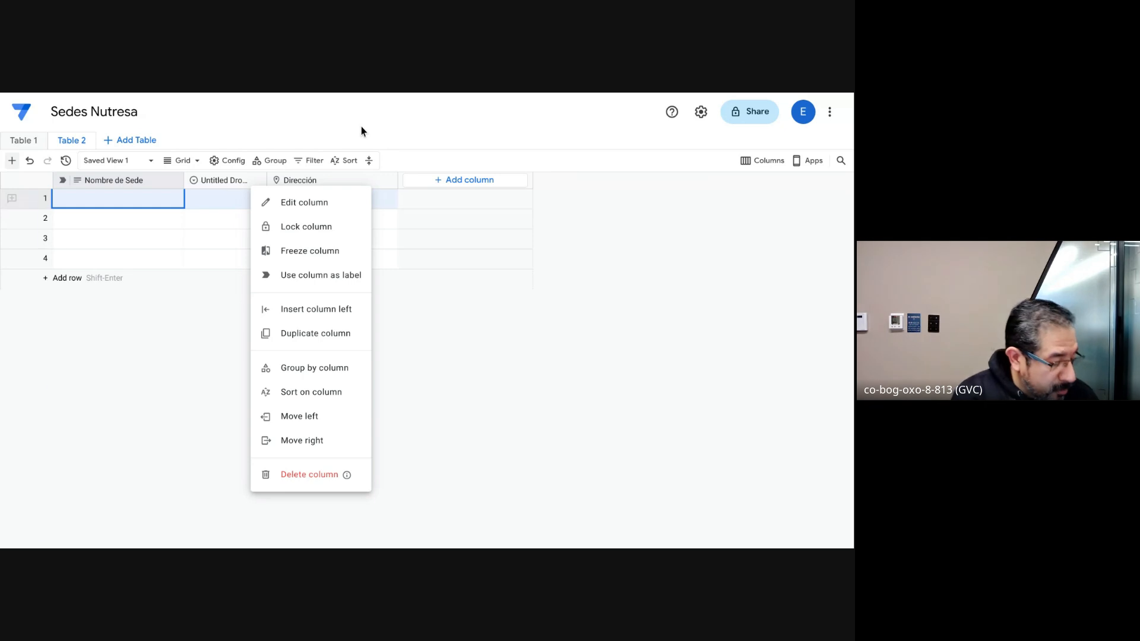
{"action": "key", "text": "Escape"}
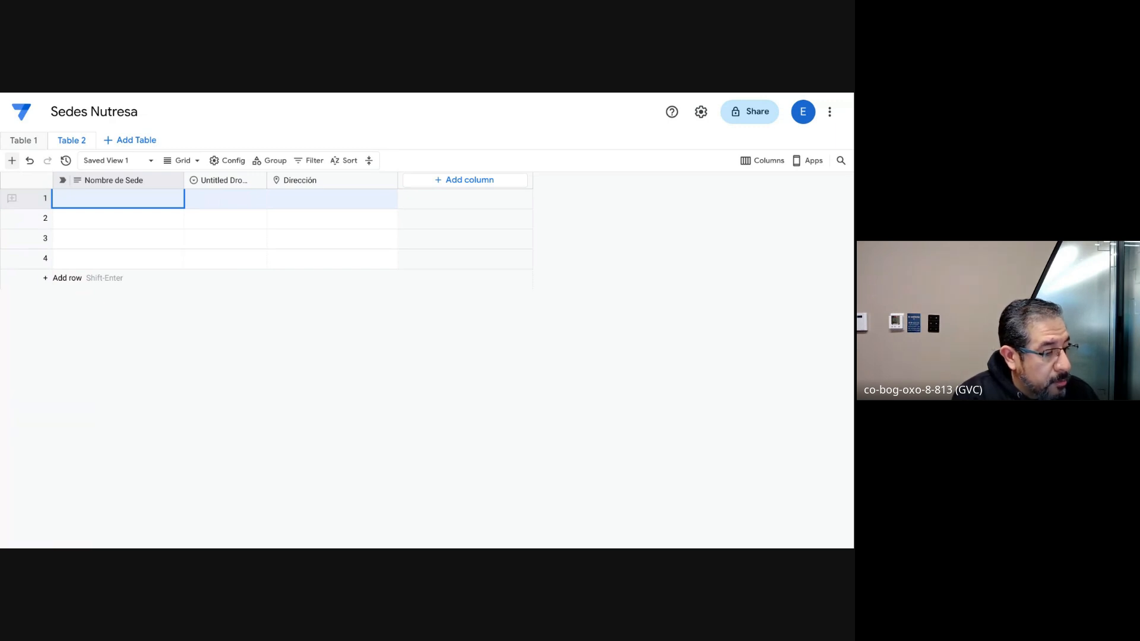
Step: Switch to the Enum vs EnumList template page and choose Apple in the demo's single-selection Enum field
{"action": "key", "text": "ctrl+Tab"}
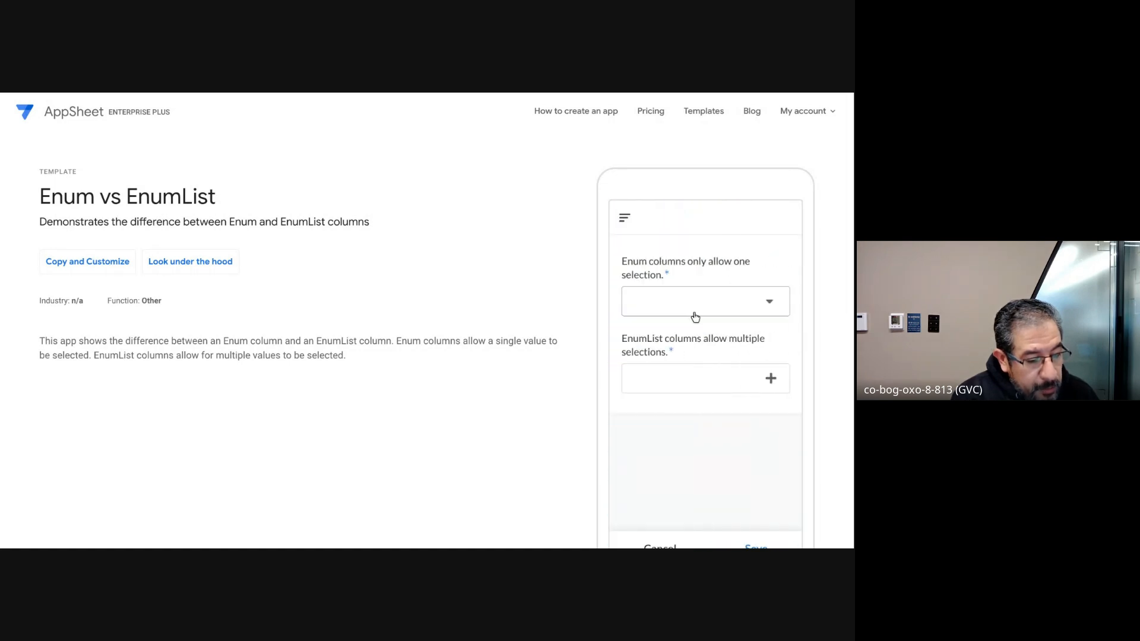
{"action": "left_click", "coordinate": [686, 308]}
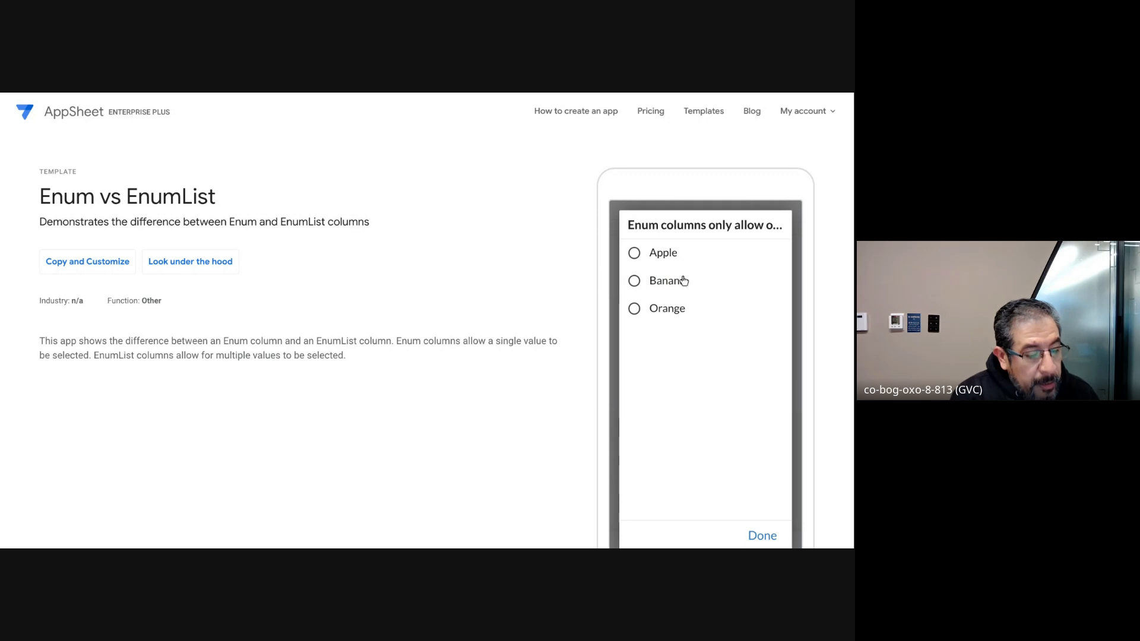
{"action": "left_click", "coordinate": [643, 253]}
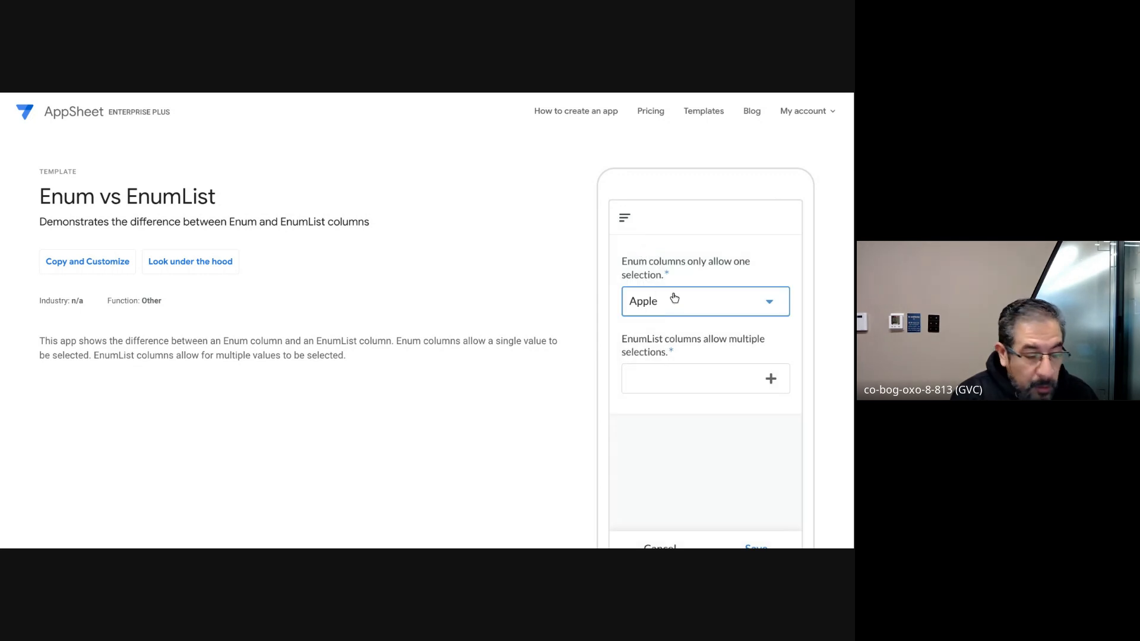
Step: Select Apple and Orange in the demo's multiple-selection EnumList field and accept the selection
{"action": "left_click", "coordinate": [681, 377]}
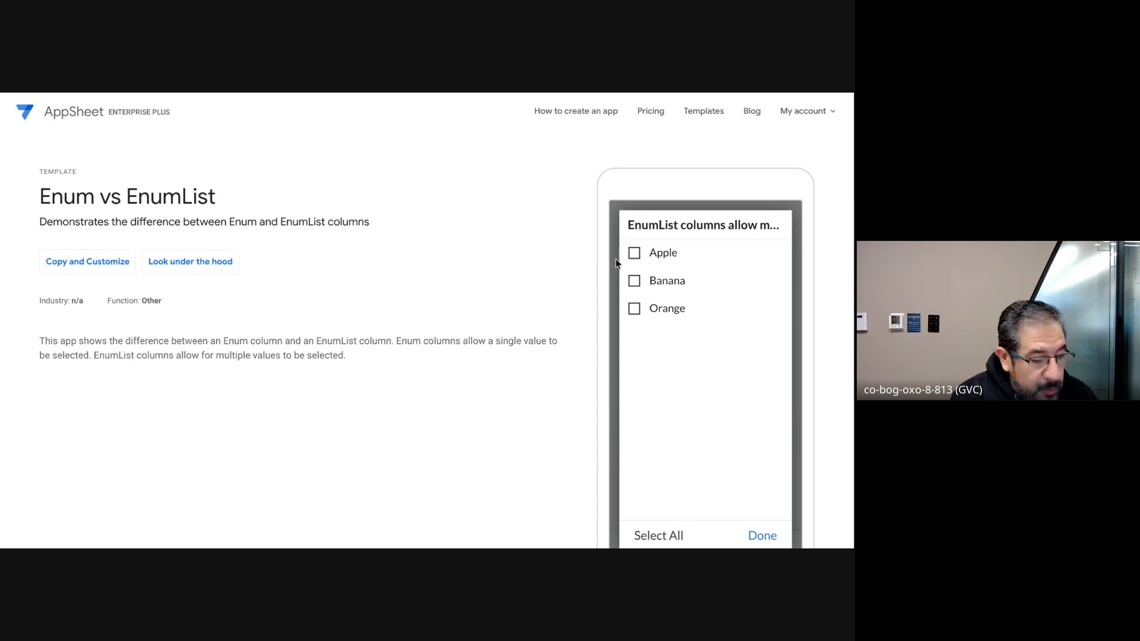
{"action": "left_click", "coordinate": [635, 253]}
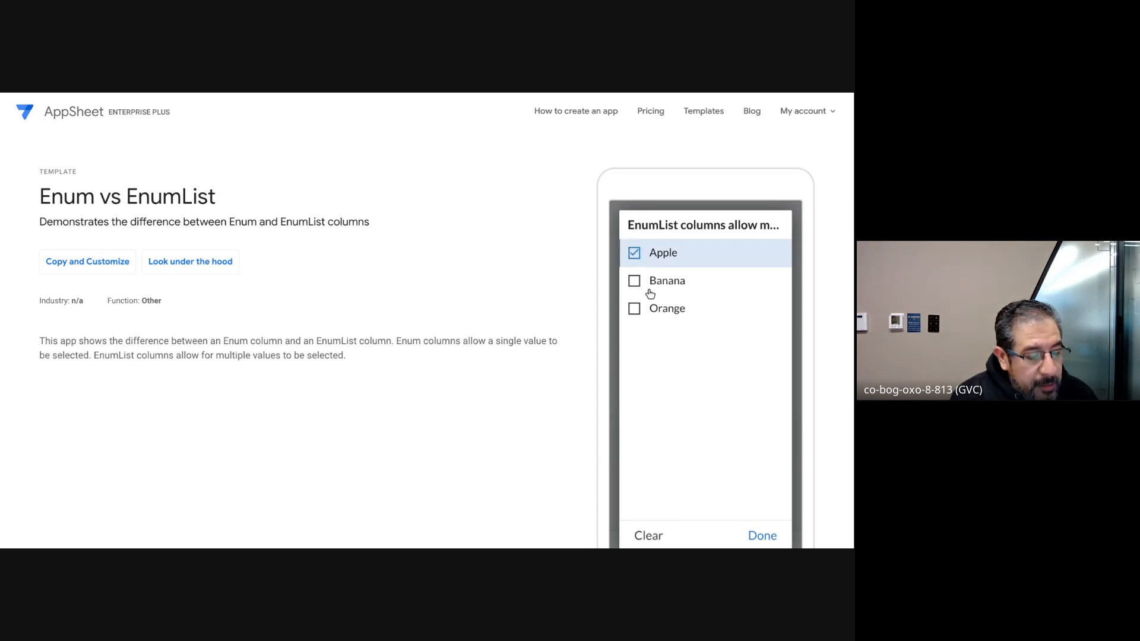
{"action": "left_click", "coordinate": [637, 309]}
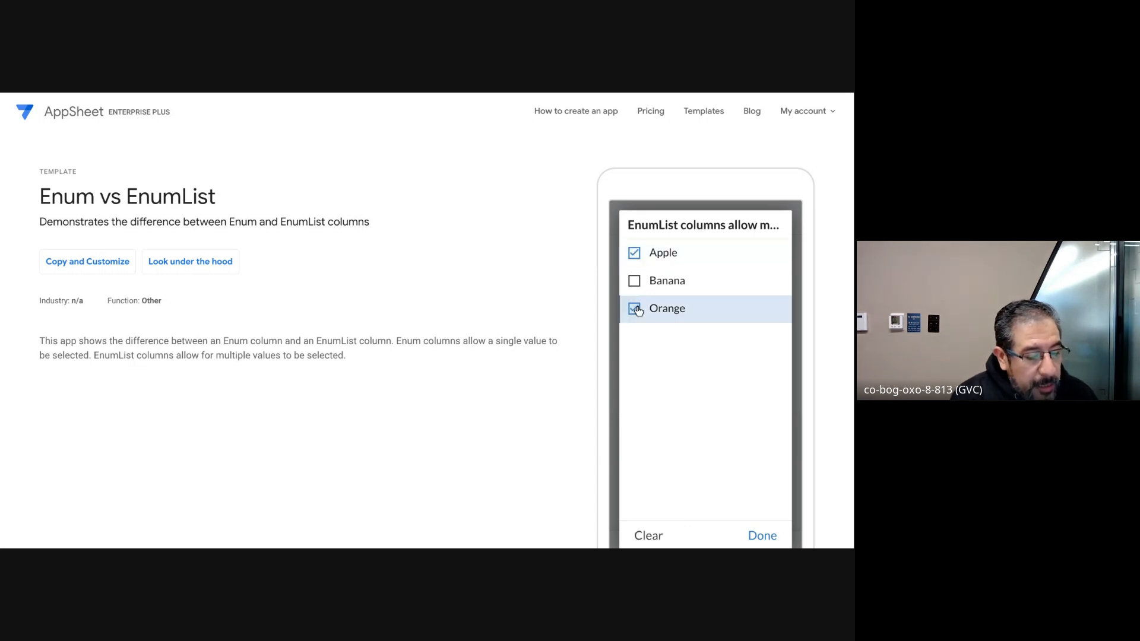
{"action": "left_click", "coordinate": [757, 536]}
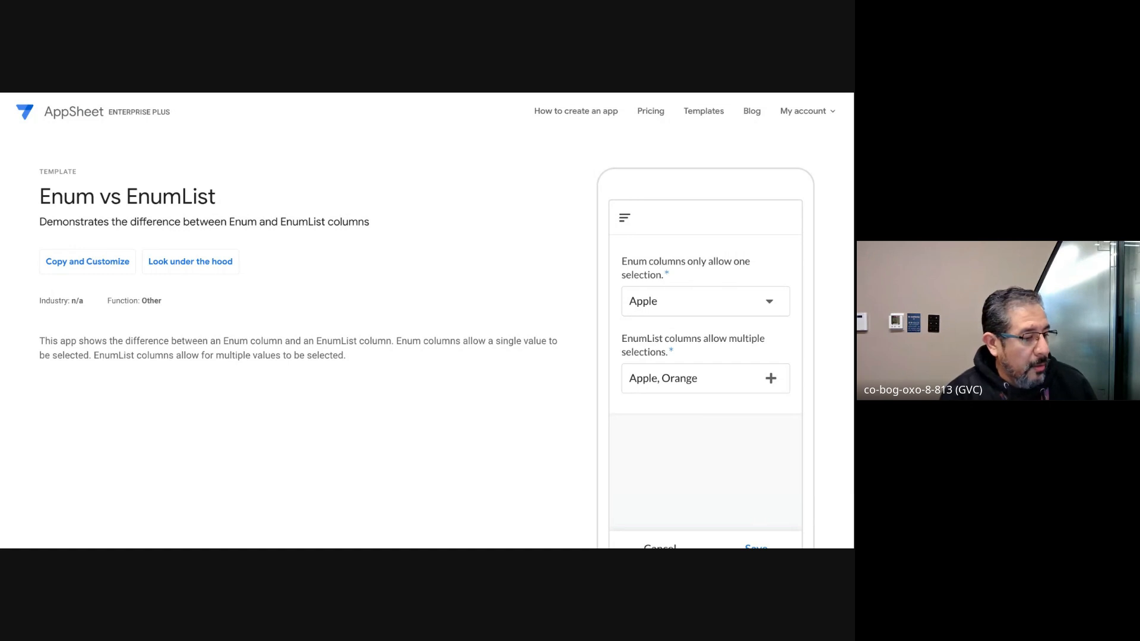
Step: Return to the Sedes Nutresa database and rename Table 2's Untitled Dropdown column to "Tipo de Sede"
{"action": "key", "text": "ctrl+Tab"}
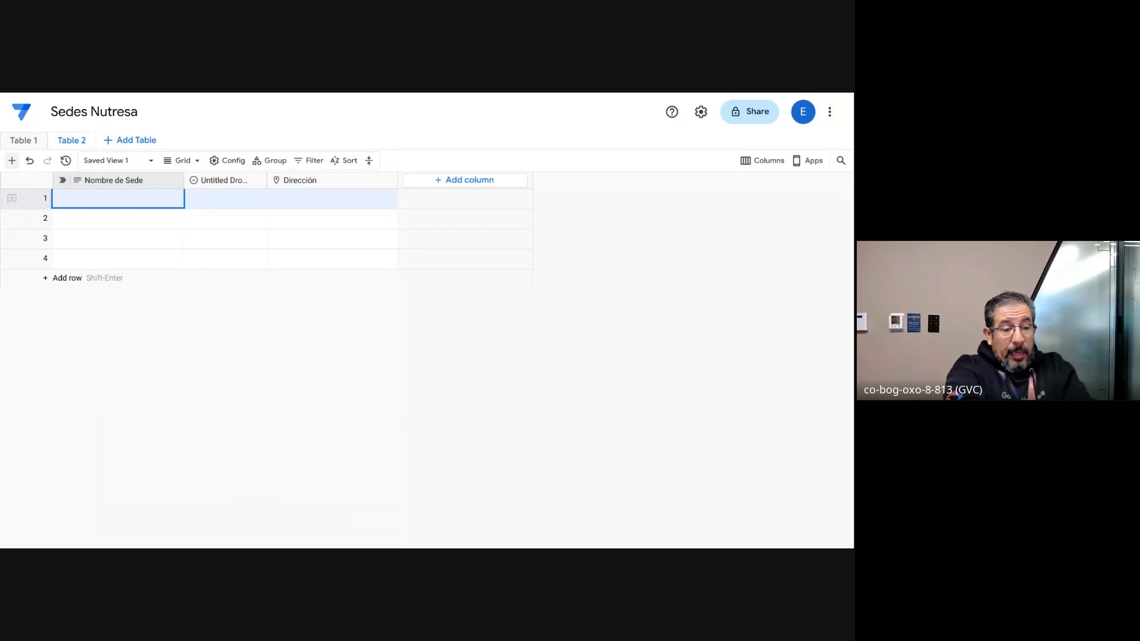
{"action": "left_click", "coordinate": [257, 181]}
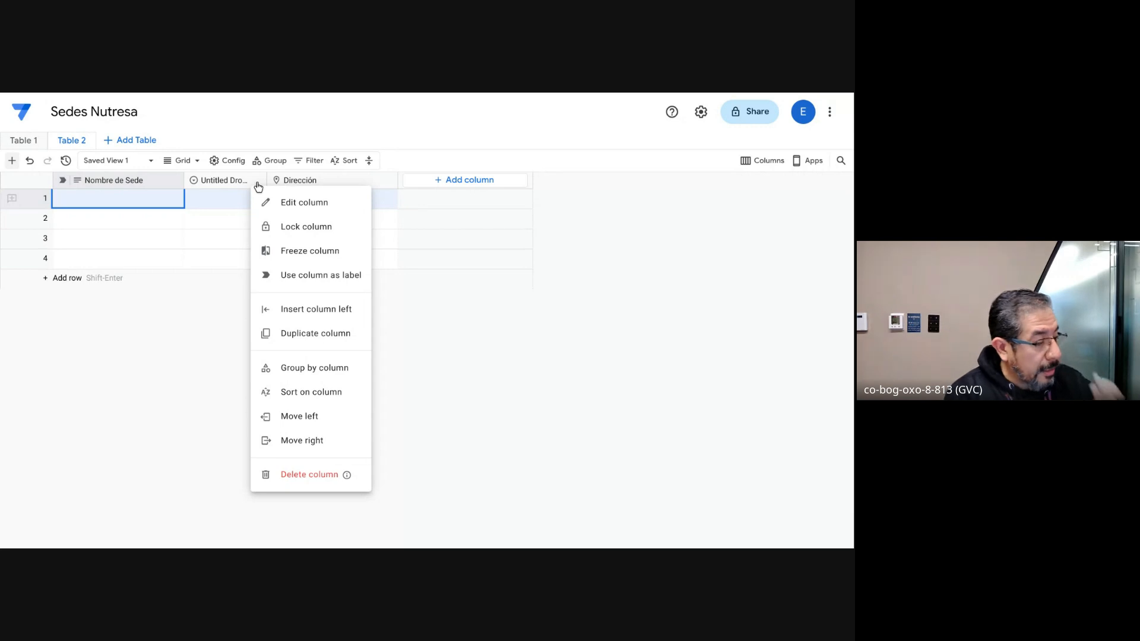
{"action": "left_click", "coordinate": [287, 203]}
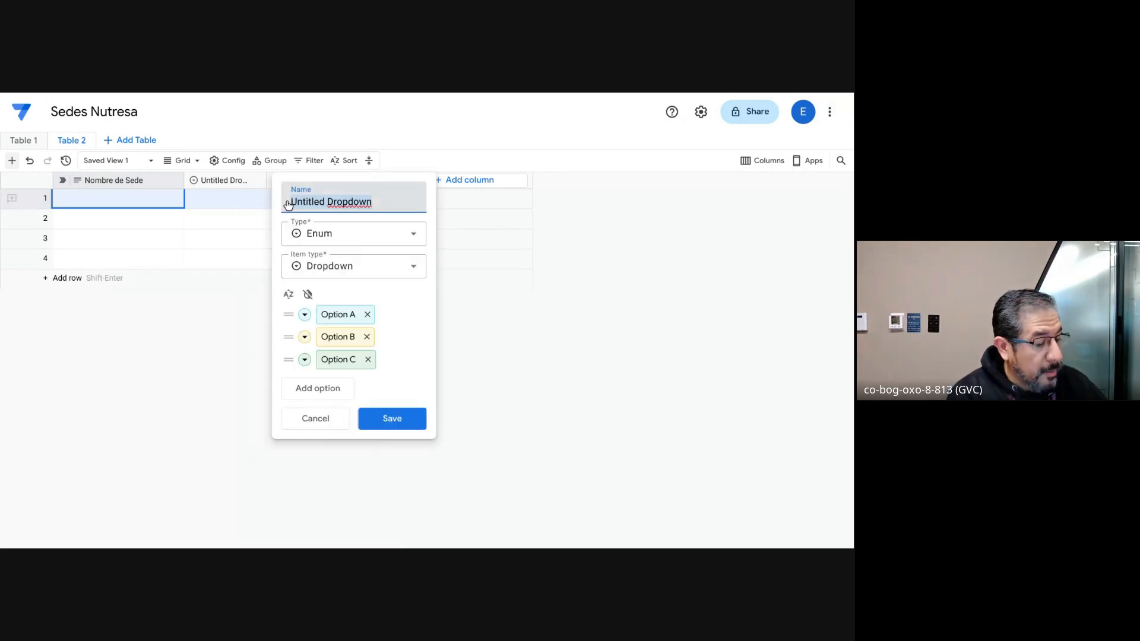
{"action": "type", "text": "Tip"}
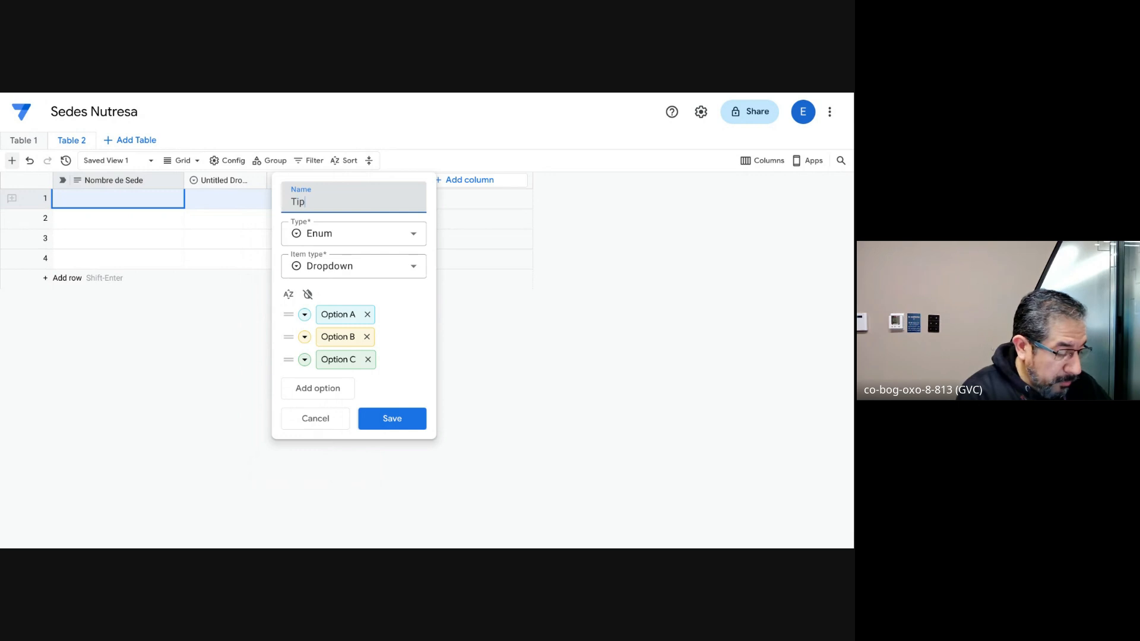
{"action": "type", "text": "o de Sede"}
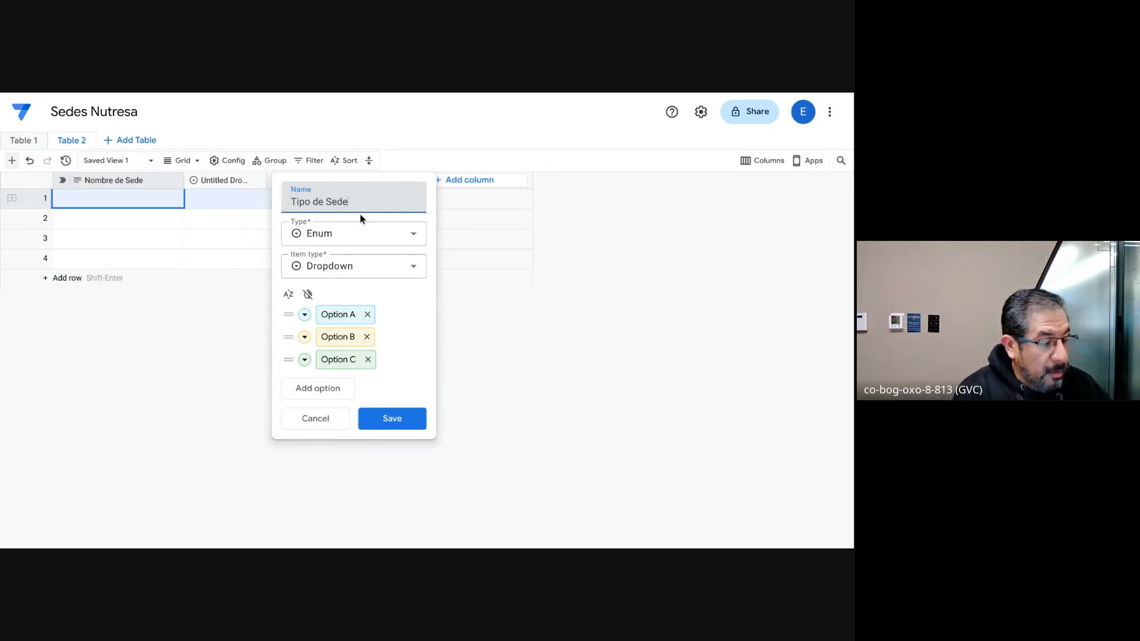
Step: Rename the Tipo de Sede dropdown options to "Oficinas", "Sede Comercial" and "Fabrica", and save the column
{"action": "left_click", "coordinate": [353, 318]}
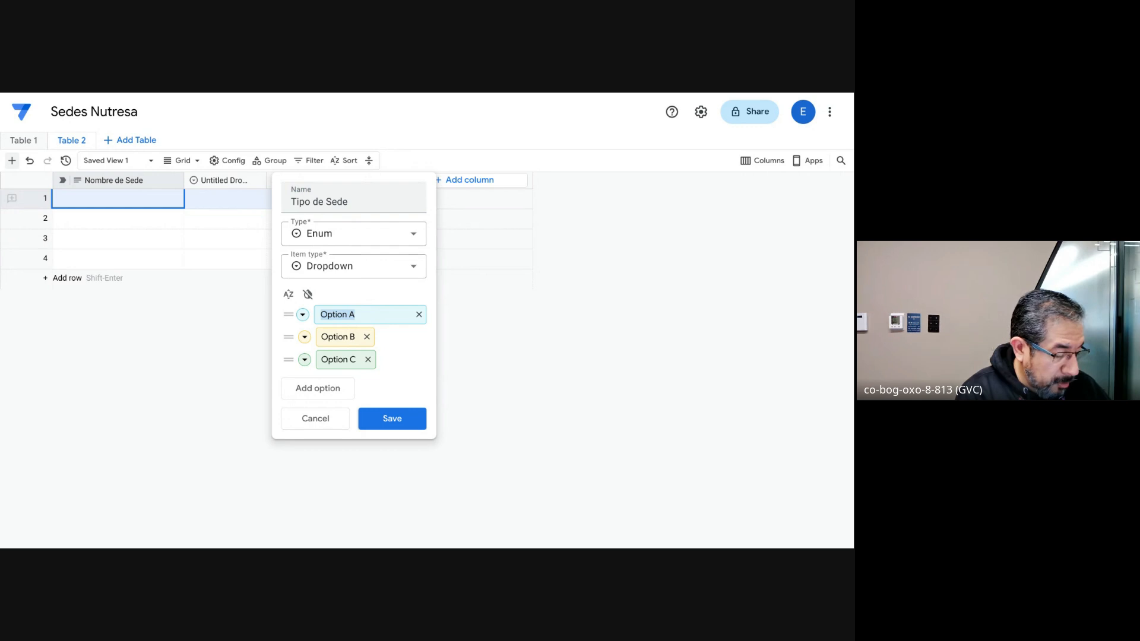
{"action": "type", "text": "Osinas"}
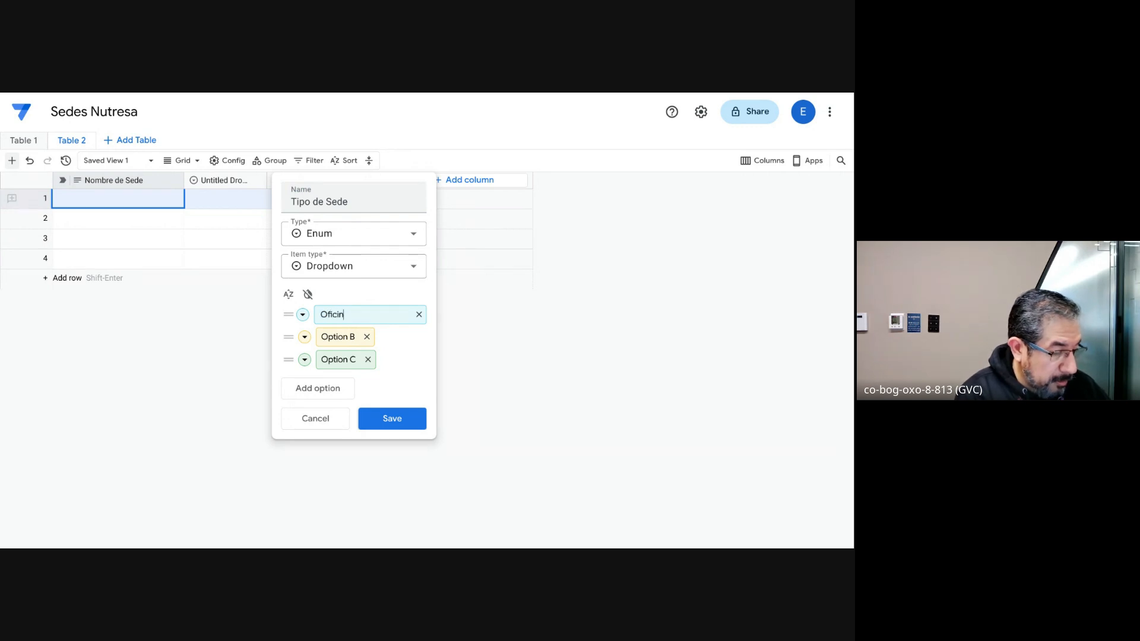
{"action": "left_click", "coordinate": [359, 337]}
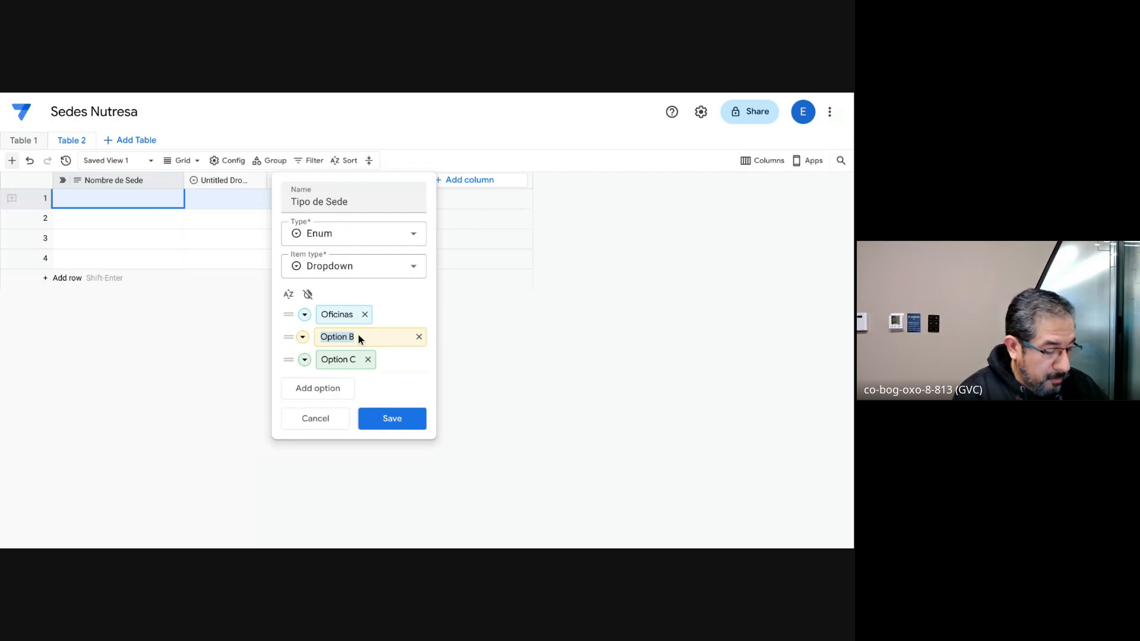
{"action": "type", "text": "Sede Com"}
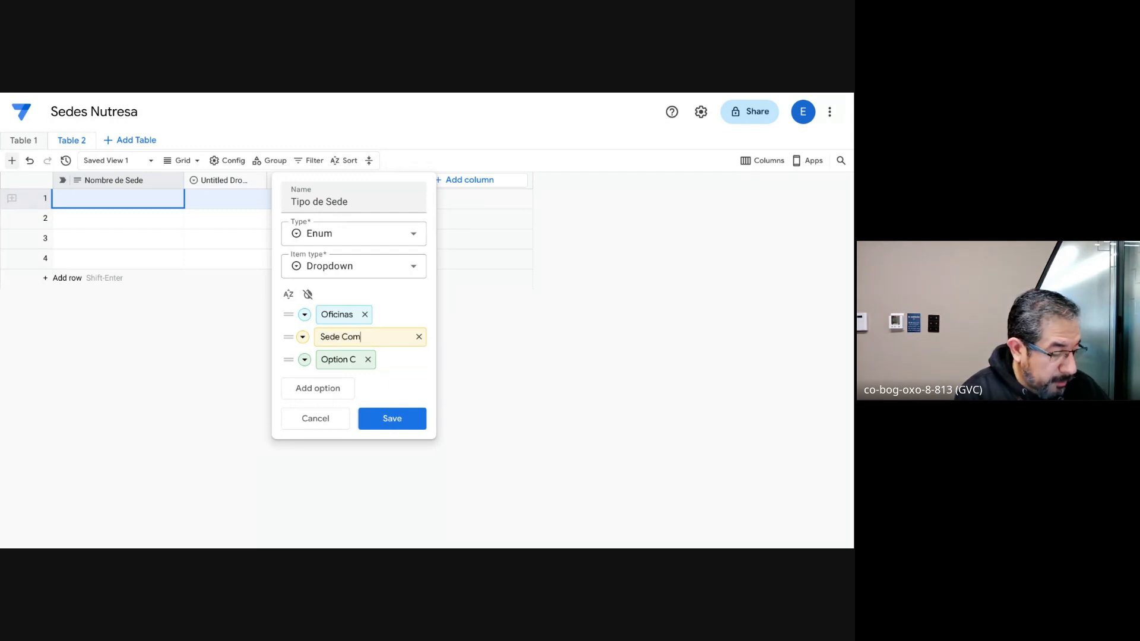
{"action": "type", "text": "ercial"}
{"action": "left_click", "coordinate": [349, 359]}
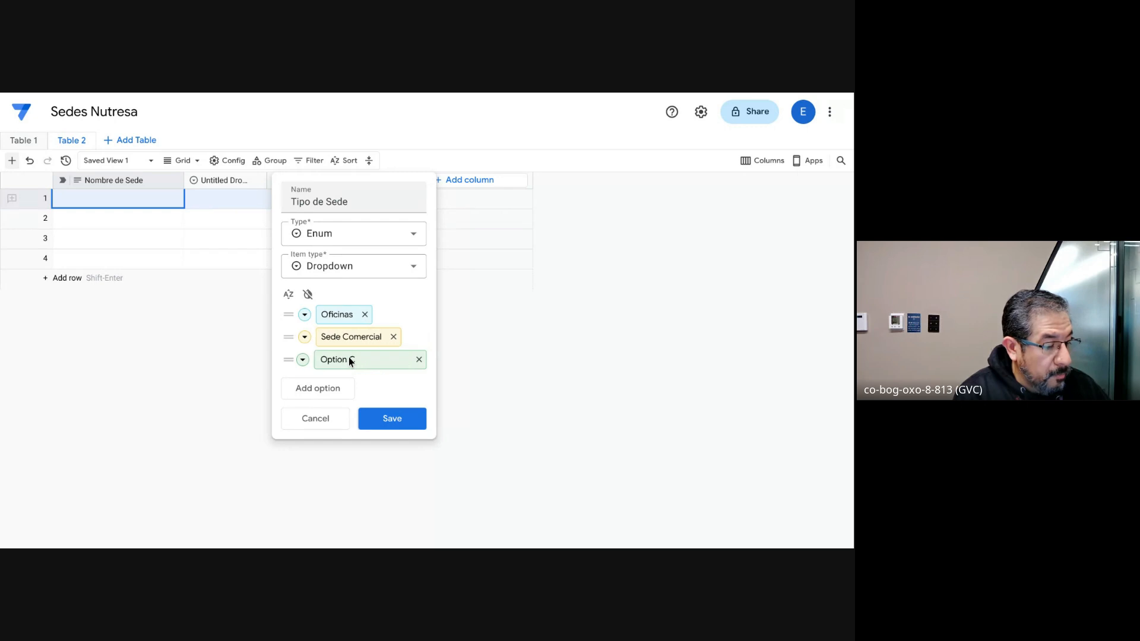
{"action": "type", "text": "Fa"}
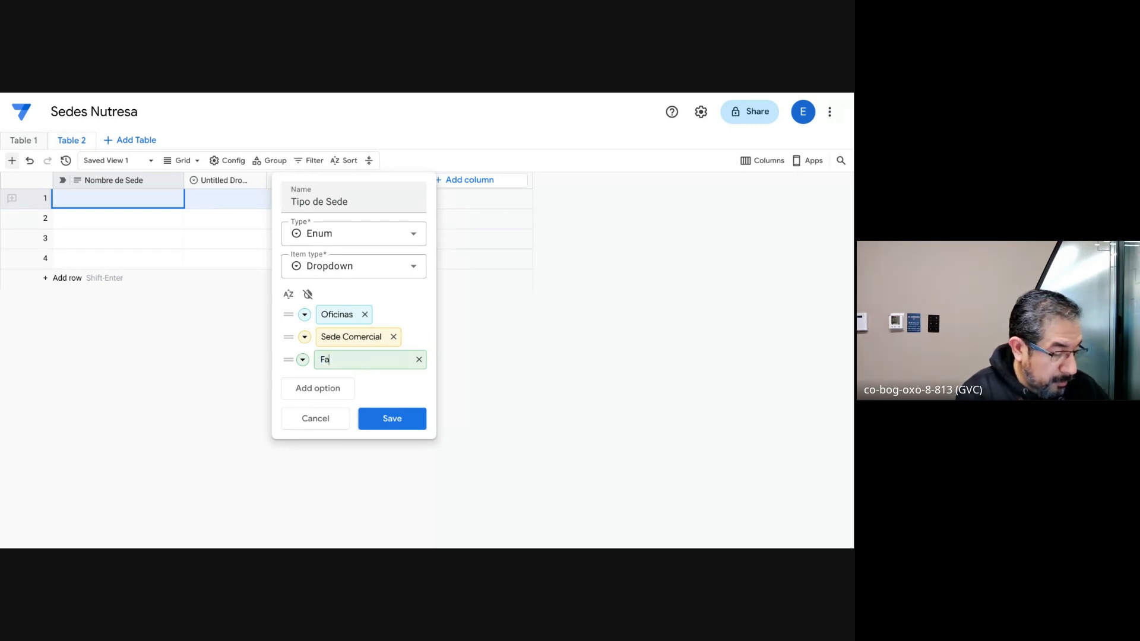
{"action": "type", "text": "brica"}
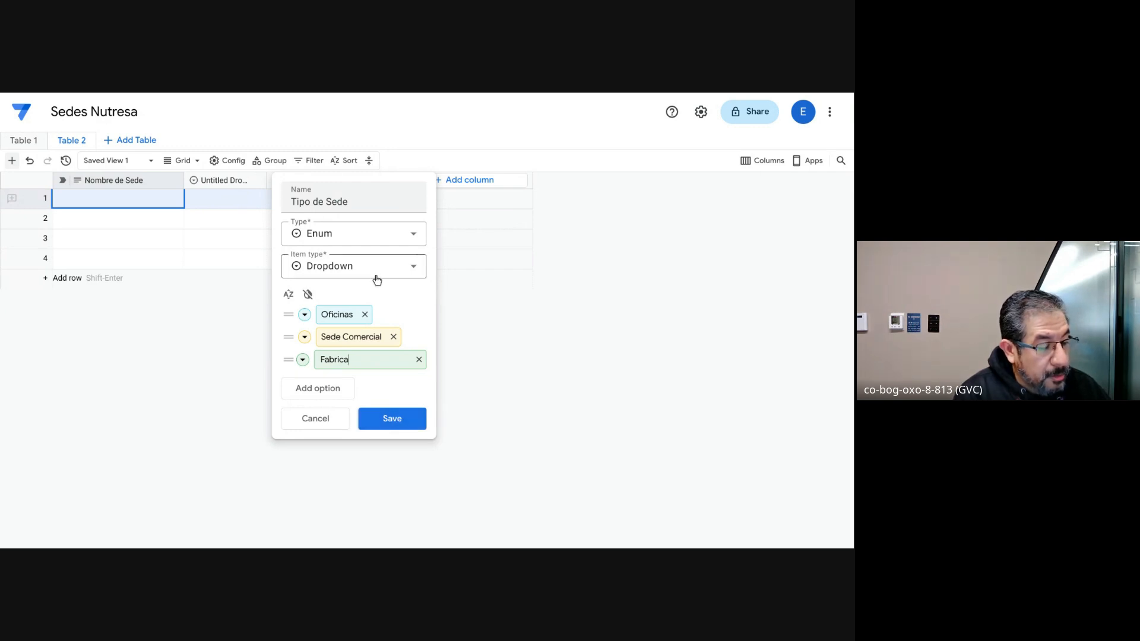
{"action": "left_click", "coordinate": [390, 421]}
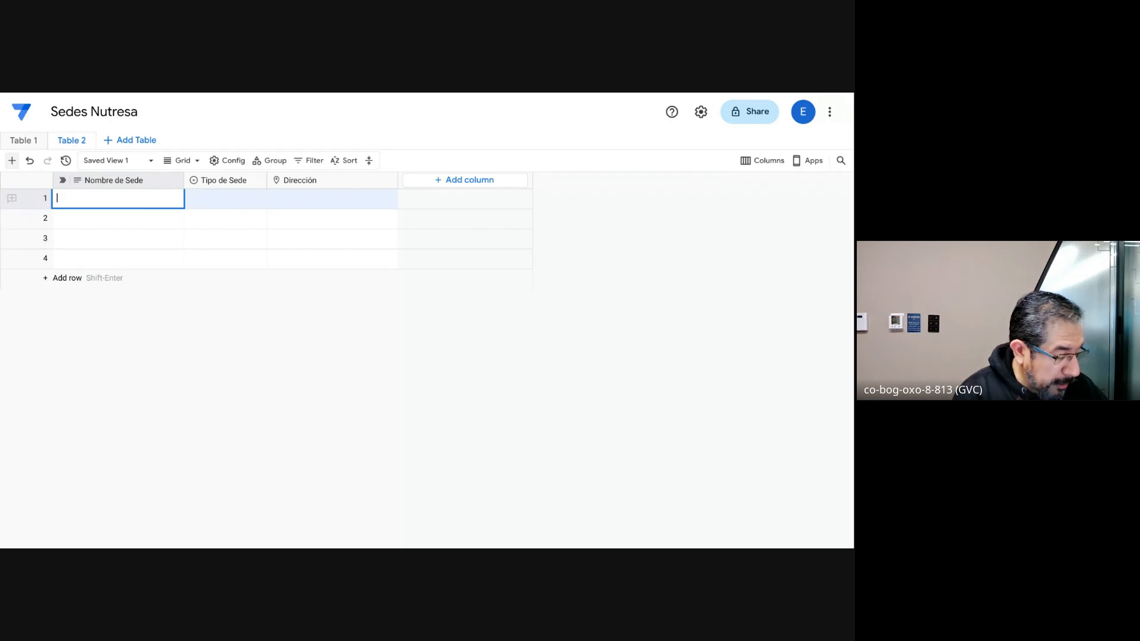
Step: Fill the first row with "Galletas Noel" as Nombre de Sede and Fabrica as Tipo de Sede
{"action": "type", "text": "Gall"}
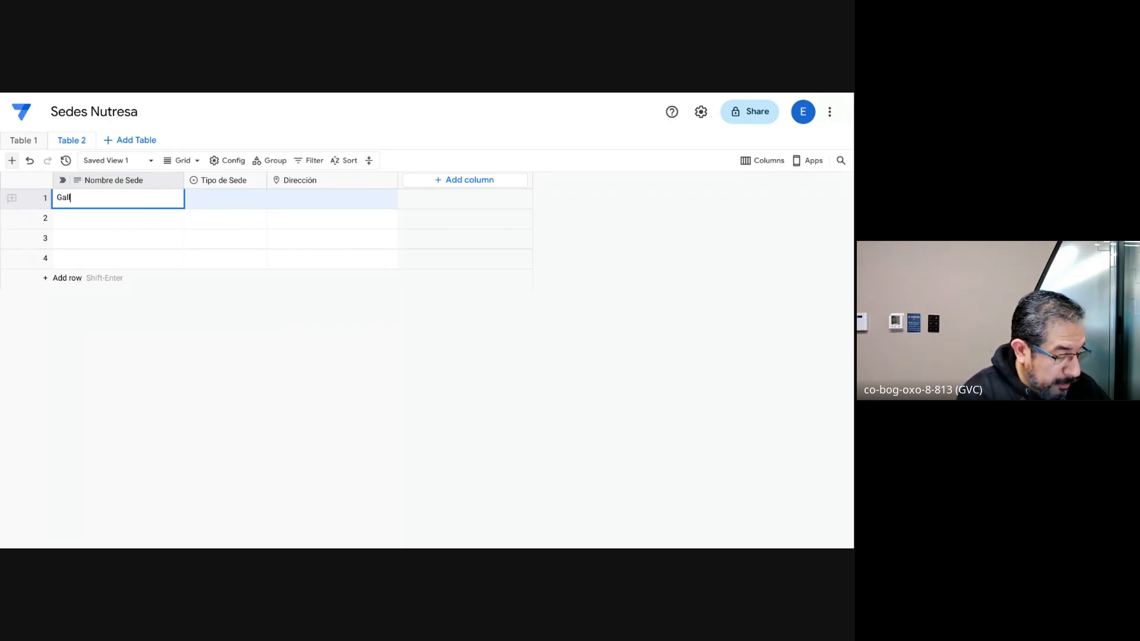
{"action": "type", "text": "etas Noel"}
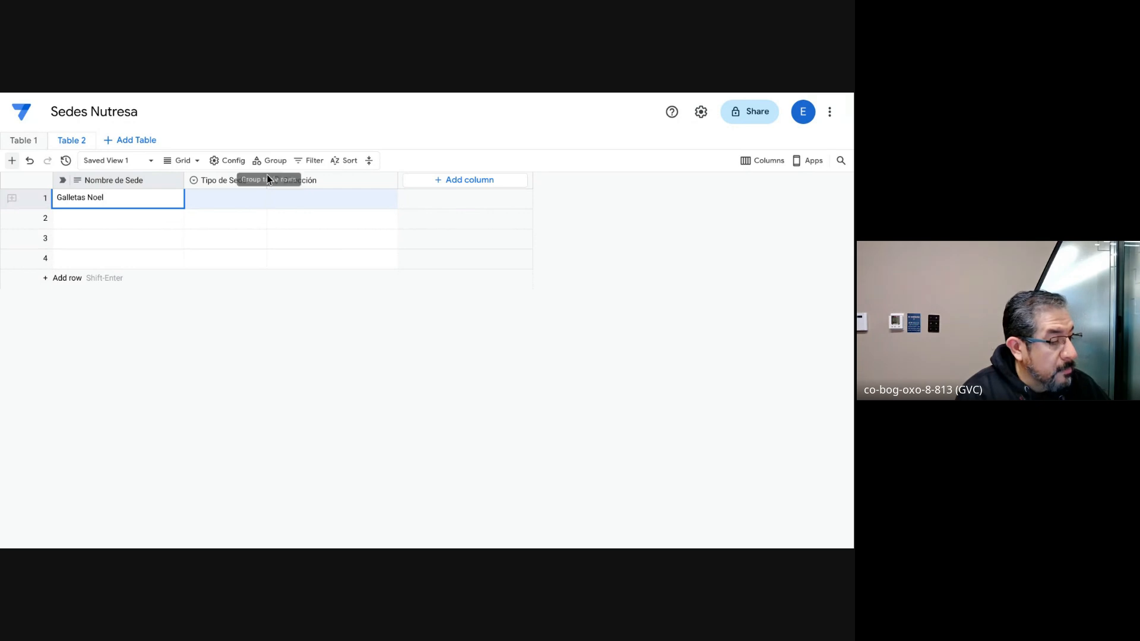
{"action": "left_click", "coordinate": [226, 198]}
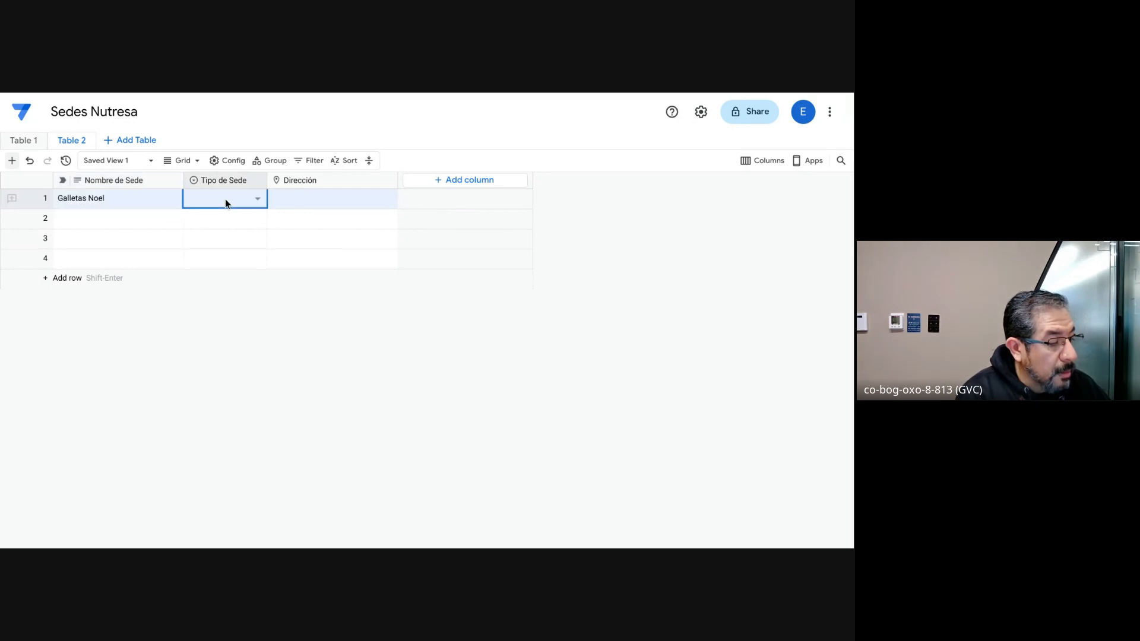
{"action": "left_click", "coordinate": [257, 203]}
{"action": "left_click", "coordinate": [238, 272]}
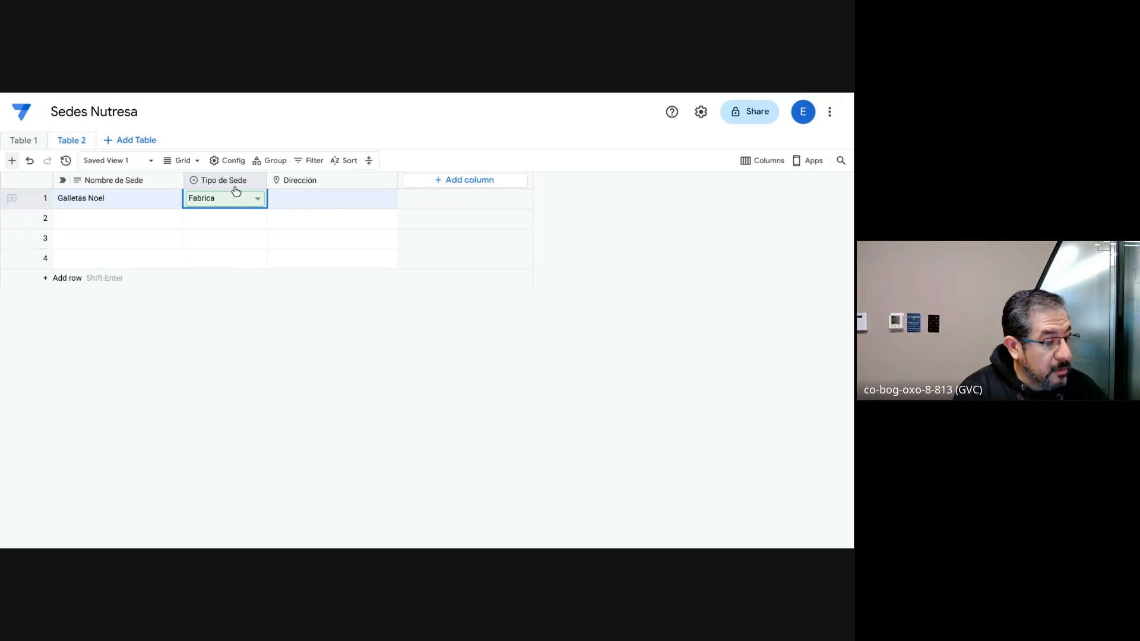
Step: Change the Tipo de Sede column's type to EnumList, save it and accept the type conversion
{"action": "left_click", "coordinate": [256, 180]}
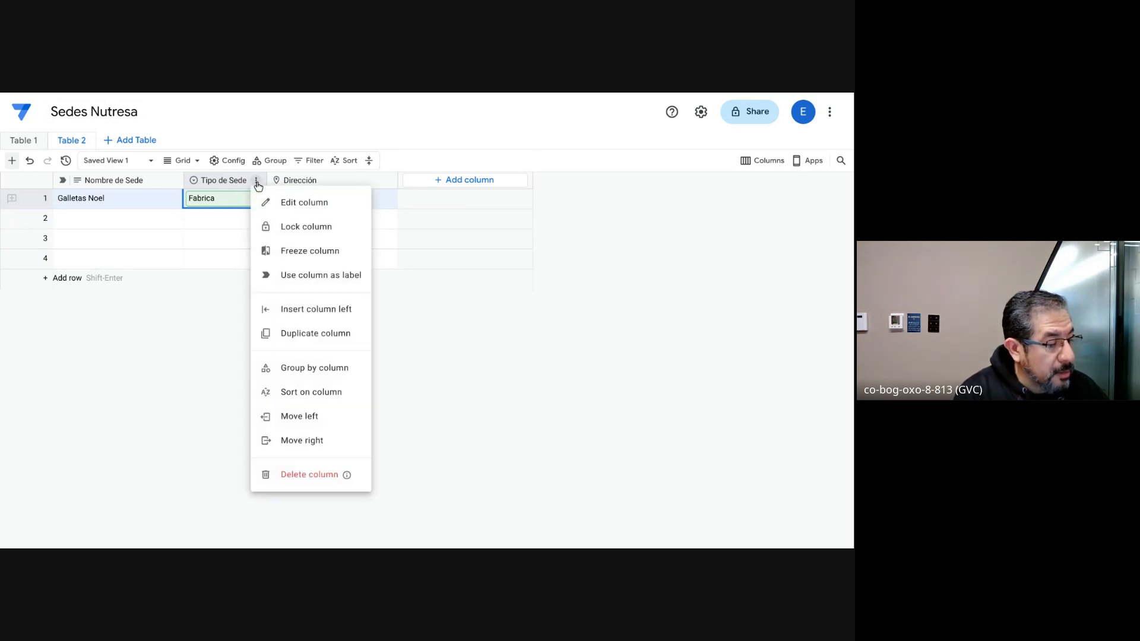
{"action": "left_click", "coordinate": [284, 203]}
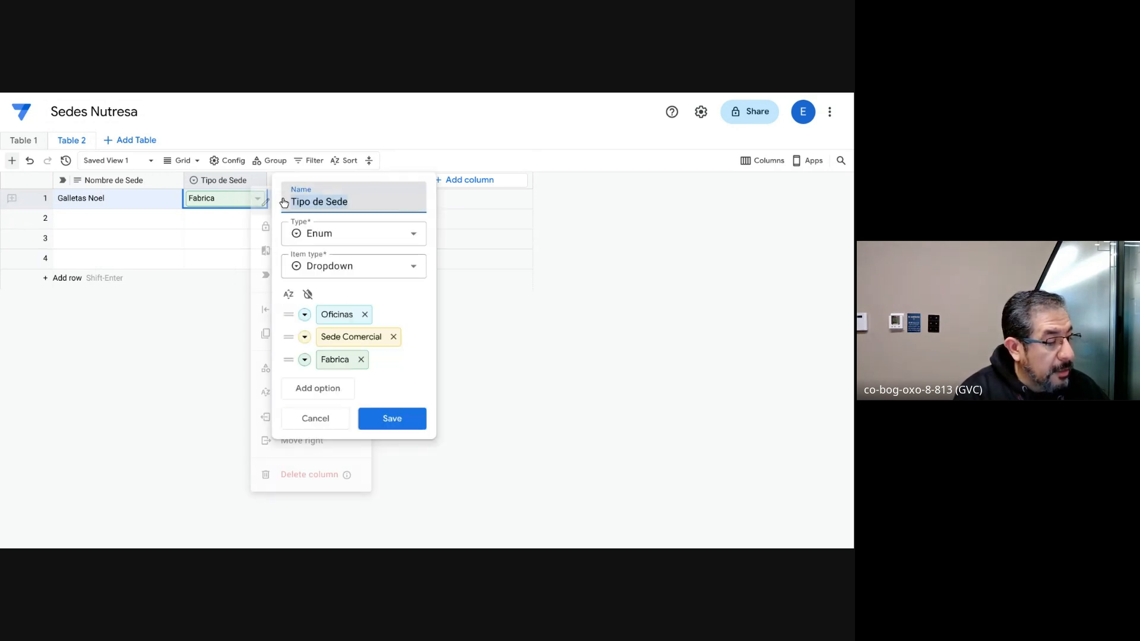
{"action": "left_click", "coordinate": [356, 236]}
{"action": "left_click", "coordinate": [346, 336]}
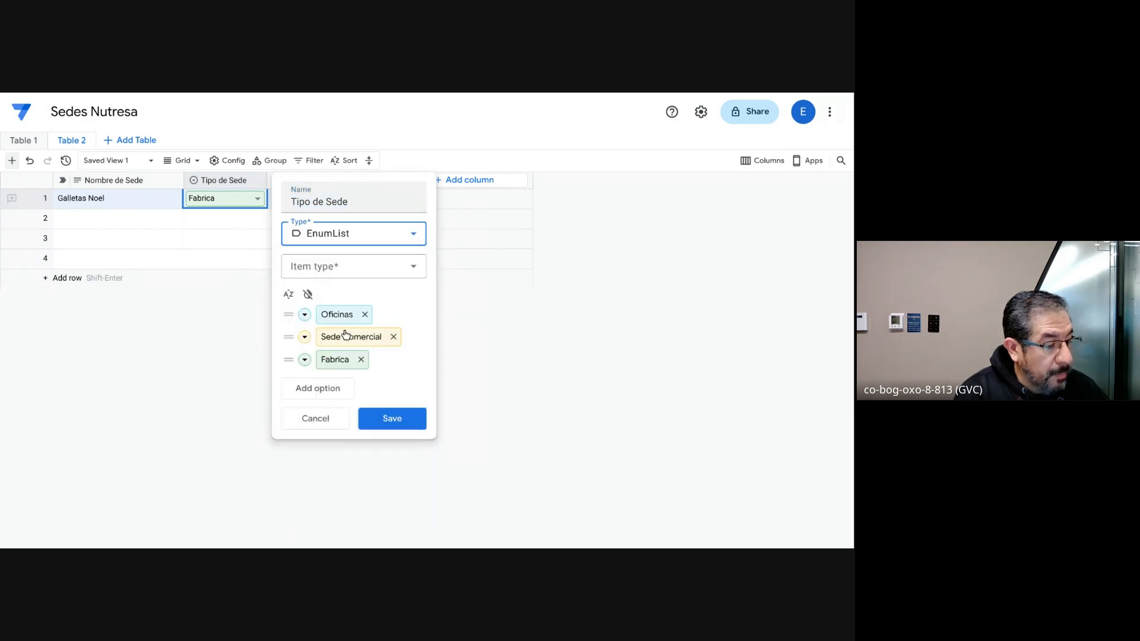
{"action": "left_click", "coordinate": [393, 419]}
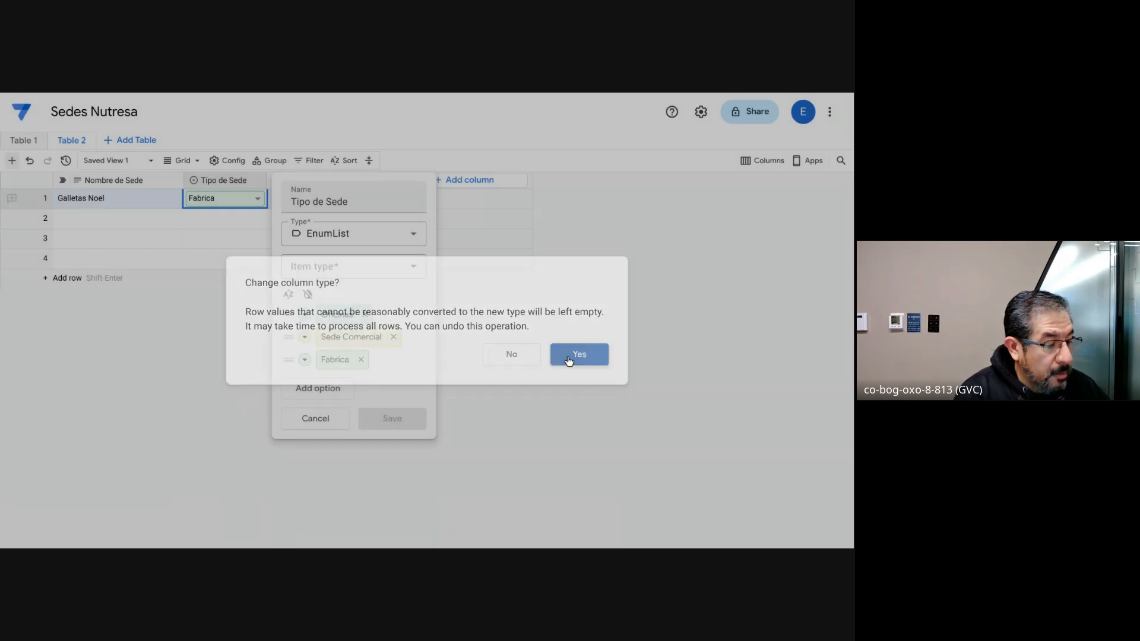
{"action": "left_click", "coordinate": [568, 361]}
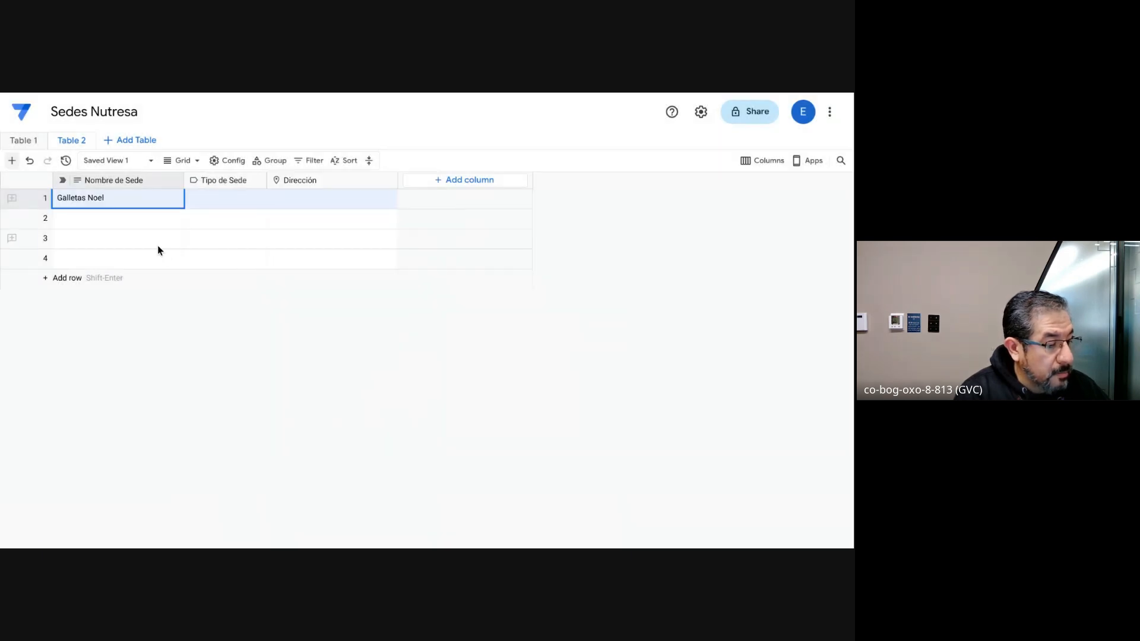
Step: Check the selectable options in the first row's Tipo de Sede cell
{"action": "left_click", "coordinate": [232, 204]}
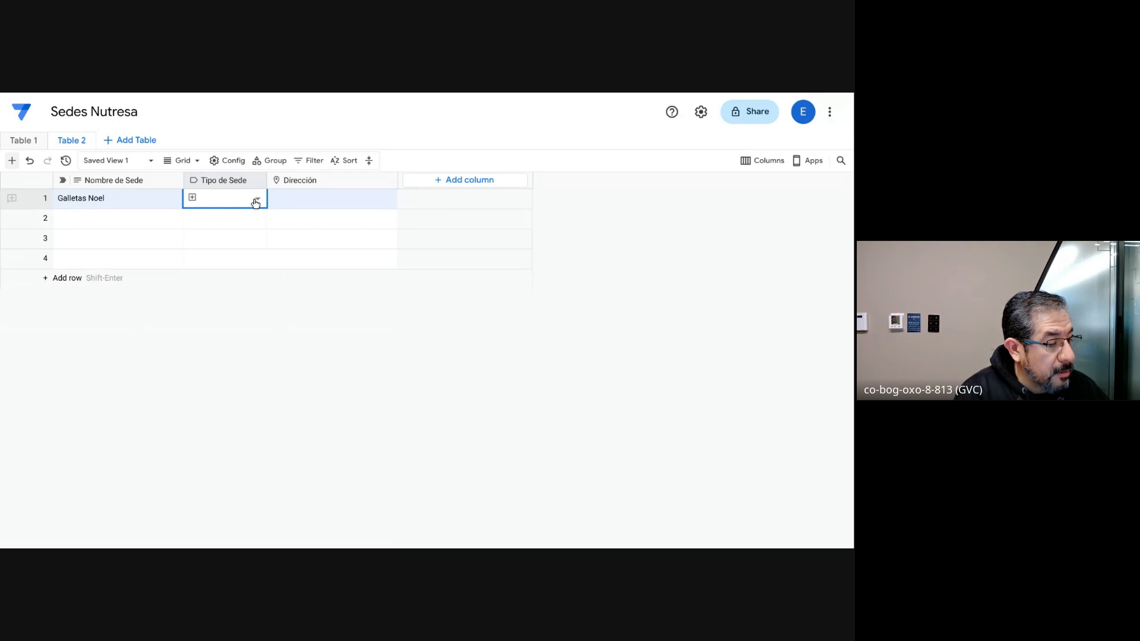
{"action": "left_click", "coordinate": [255, 200]}
{"action": "left_click", "coordinate": [256, 200]}
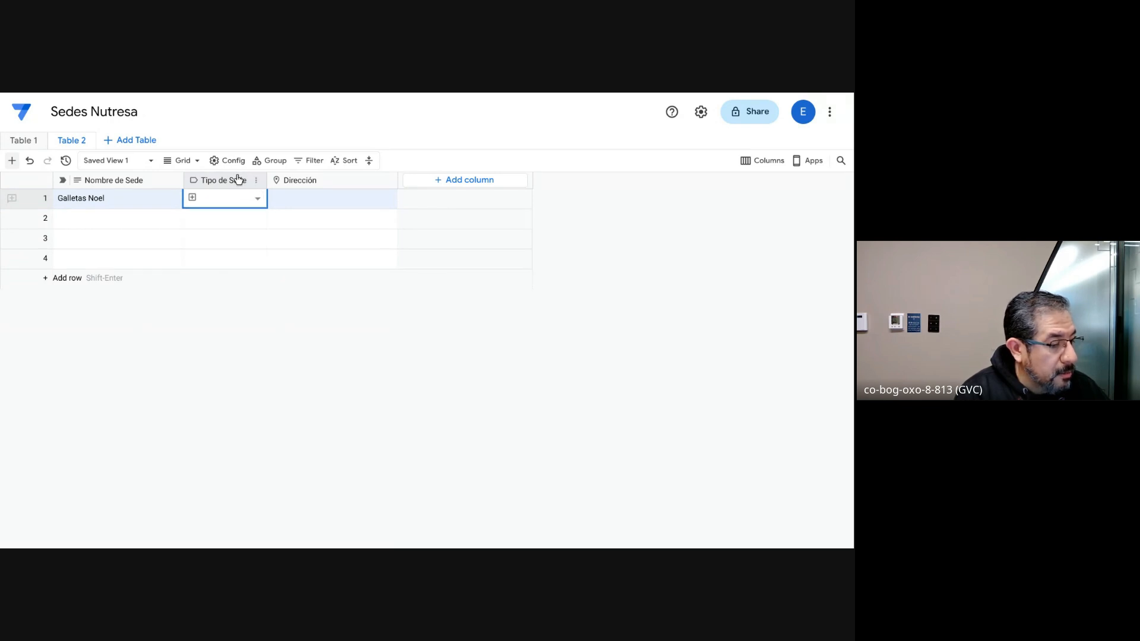
{"action": "left_click", "coordinate": [257, 184]}
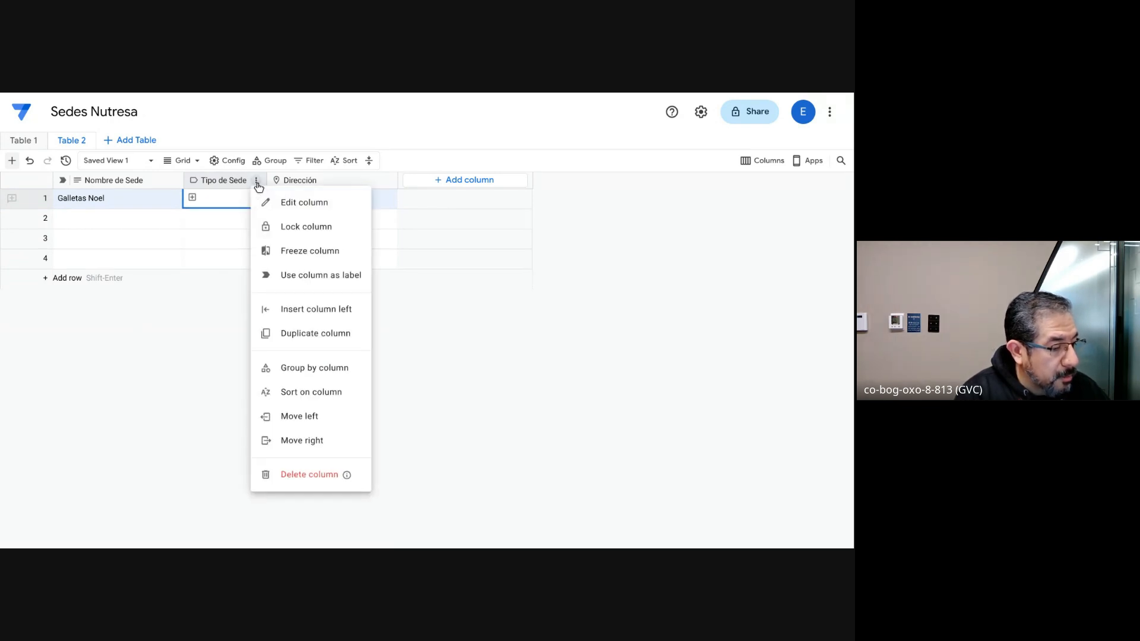
{"action": "left_click", "coordinate": [283, 202]}
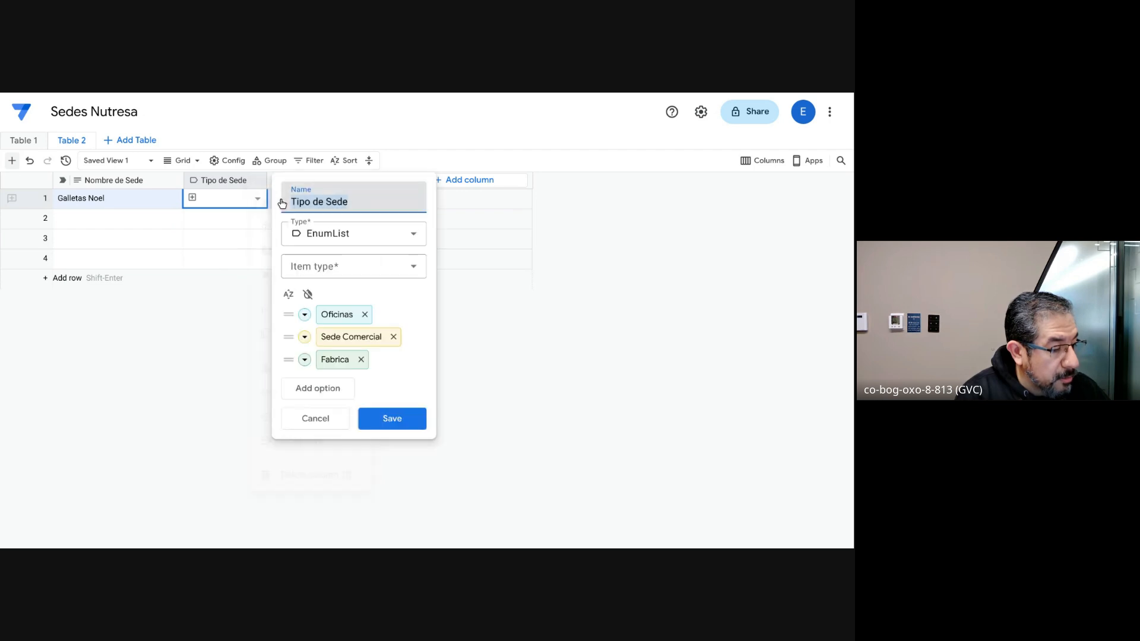
{"action": "left_click", "coordinate": [366, 277]}
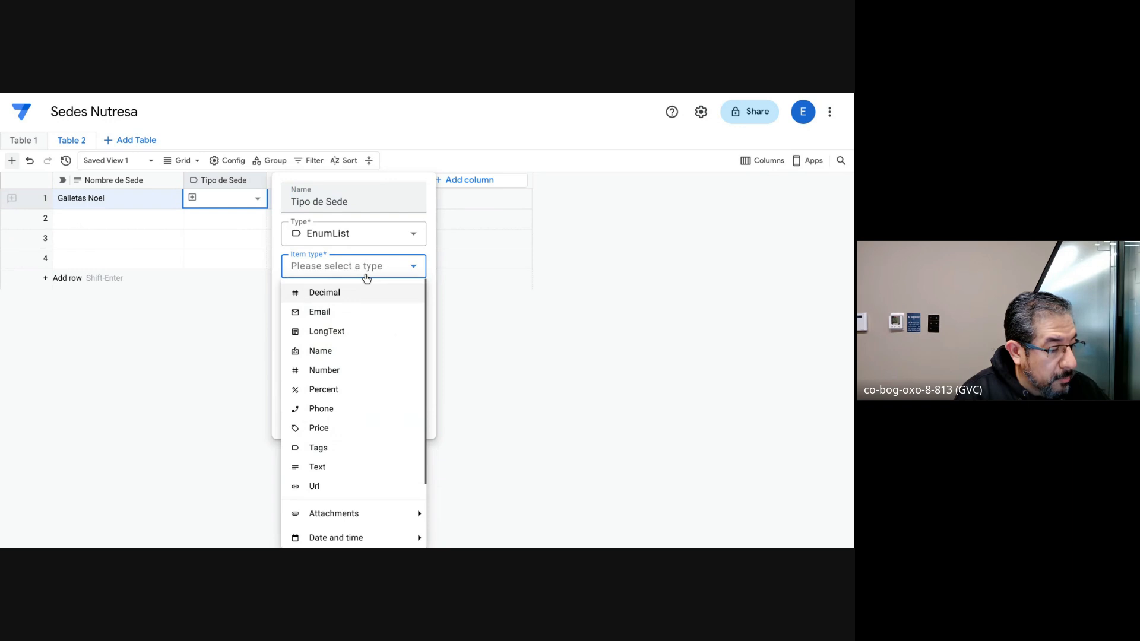
{"action": "left_click", "coordinate": [361, 268]}
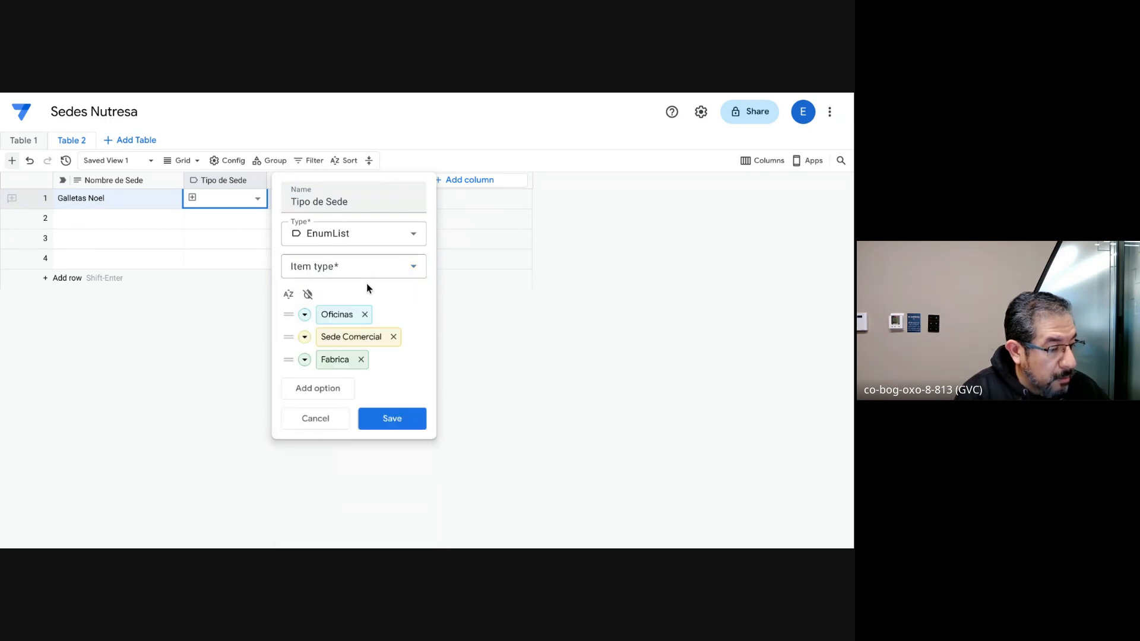
{"action": "left_click", "coordinate": [356, 240]}
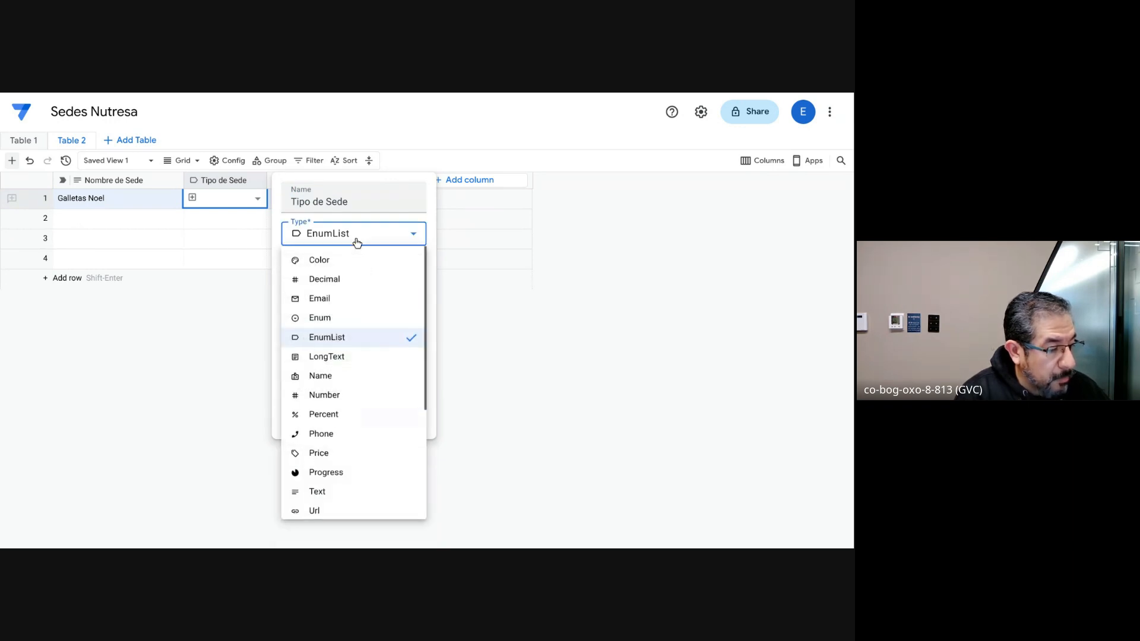
{"action": "left_click", "coordinate": [348, 335]}
{"action": "left_click", "coordinate": [363, 273]}
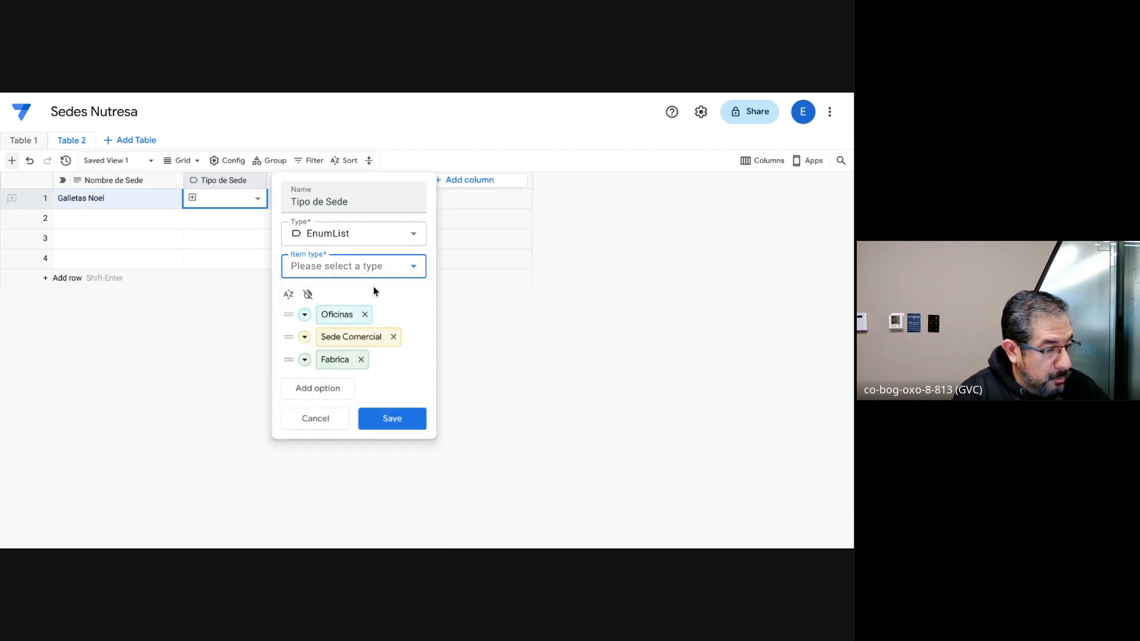
{"action": "left_click", "coordinate": [373, 268]}
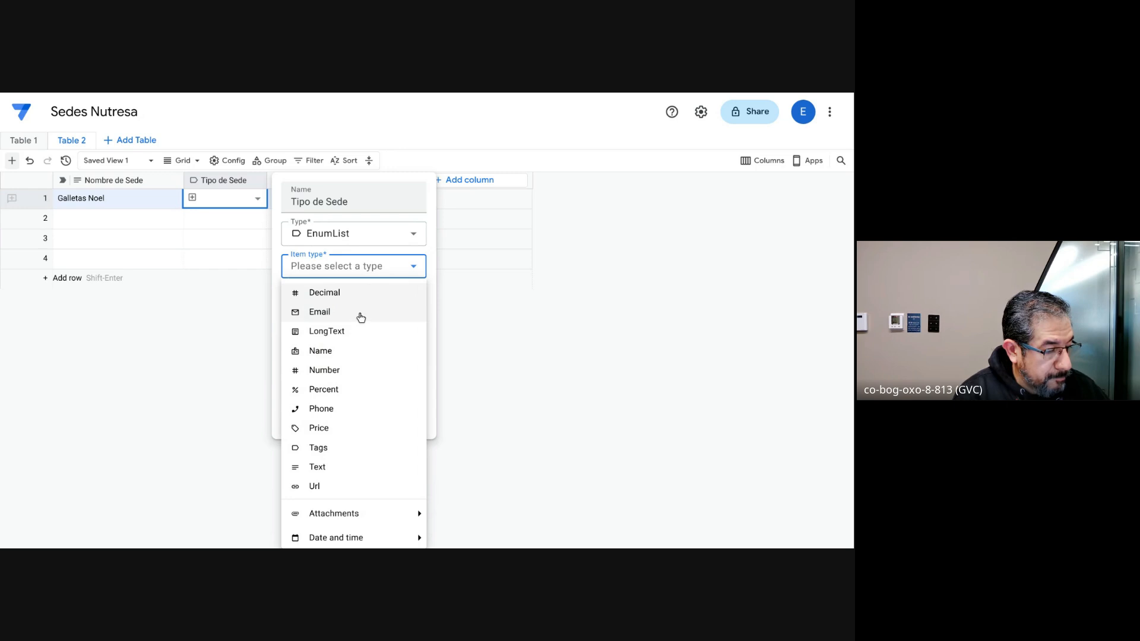
{"action": "scroll", "coordinate": [359, 329], "scroll_direction": "down", "scroll_amount": 1}
{"action": "scroll", "coordinate": [359, 328], "scroll_direction": "up", "scroll_amount": 1}
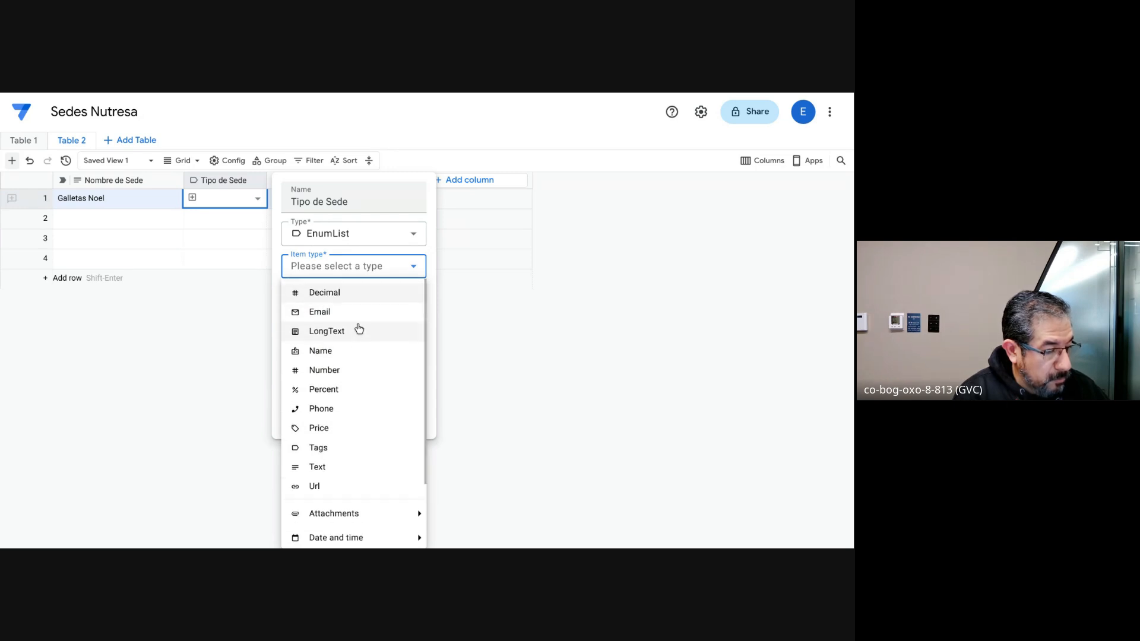
{"action": "left_click", "coordinate": [335, 467]}
{"action": "left_click", "coordinate": [321, 330]}
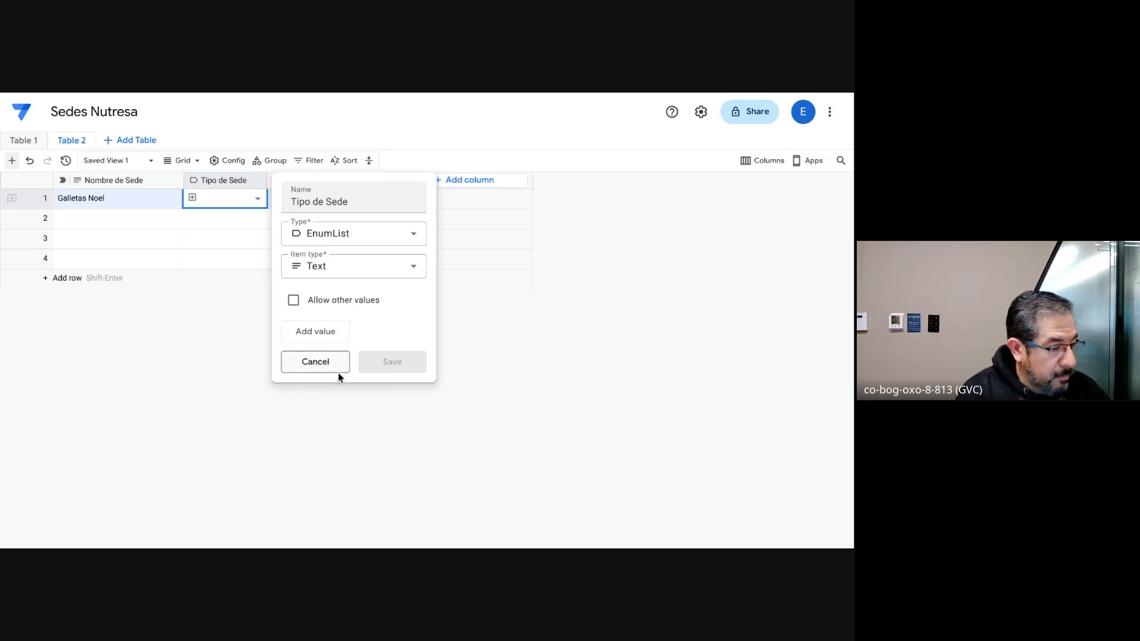
{"action": "left_click", "coordinate": [314, 360]}
{"action": "left_click", "coordinate": [257, 198]}
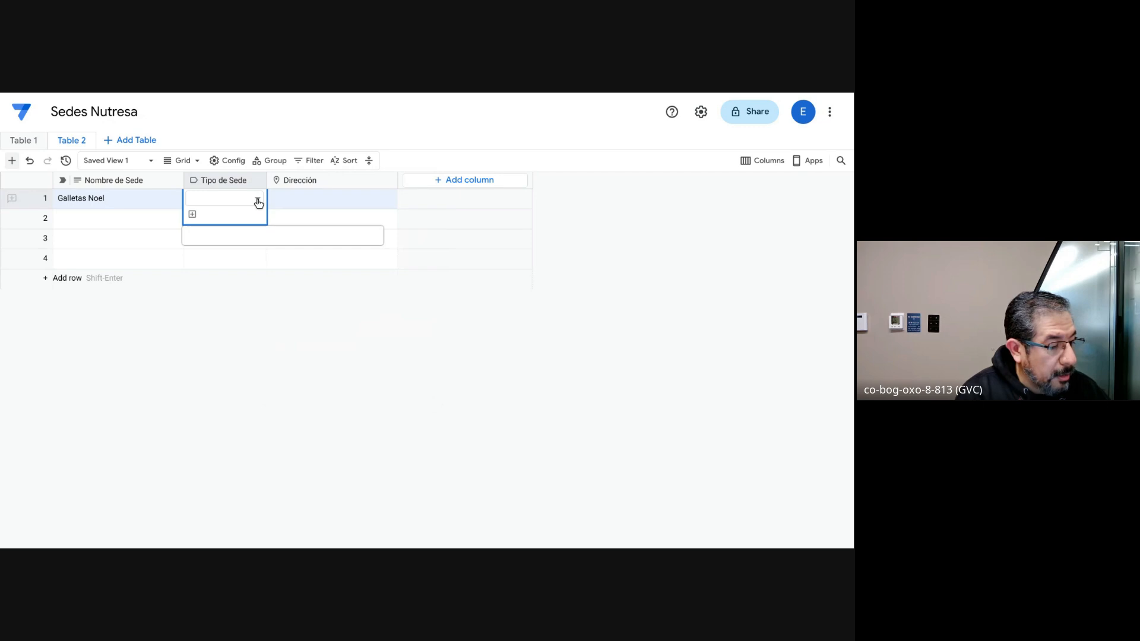
Step: Enter the site's street address in the first row's Dirección cell and accept the matching suggested location in Bogota
{"action": "left_click", "coordinate": [317, 198]}
{"action": "left_click", "coordinate": [317, 198]}
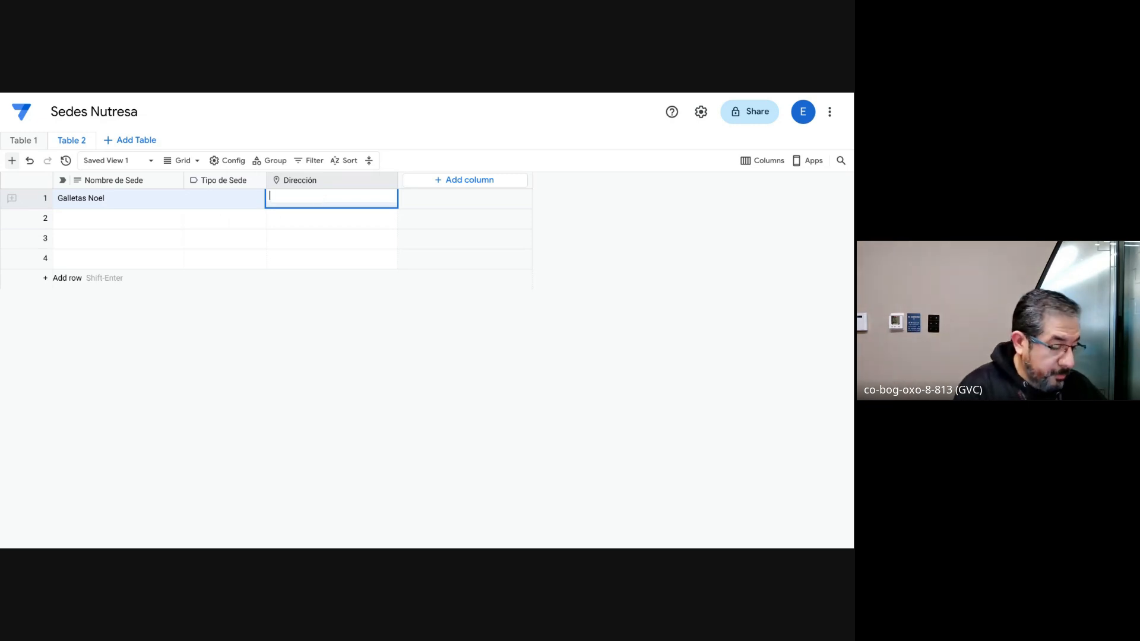
{"action": "type", "text": "cla"}
{"action": "key", "text": "BackSpace"}
{"action": "key", "text": "BackSpace"}
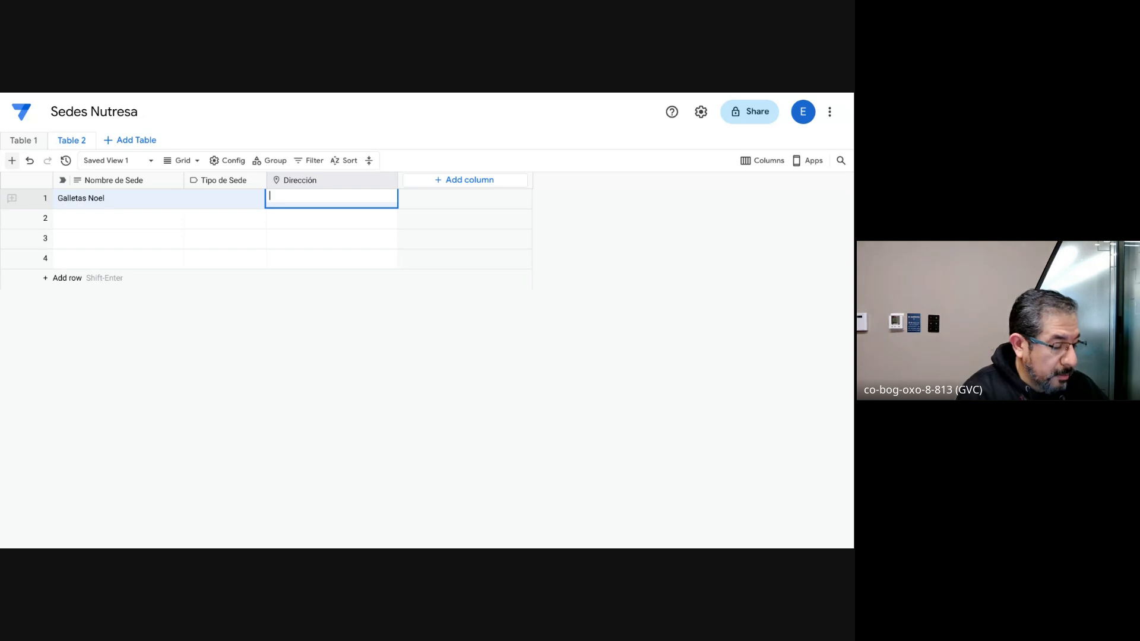
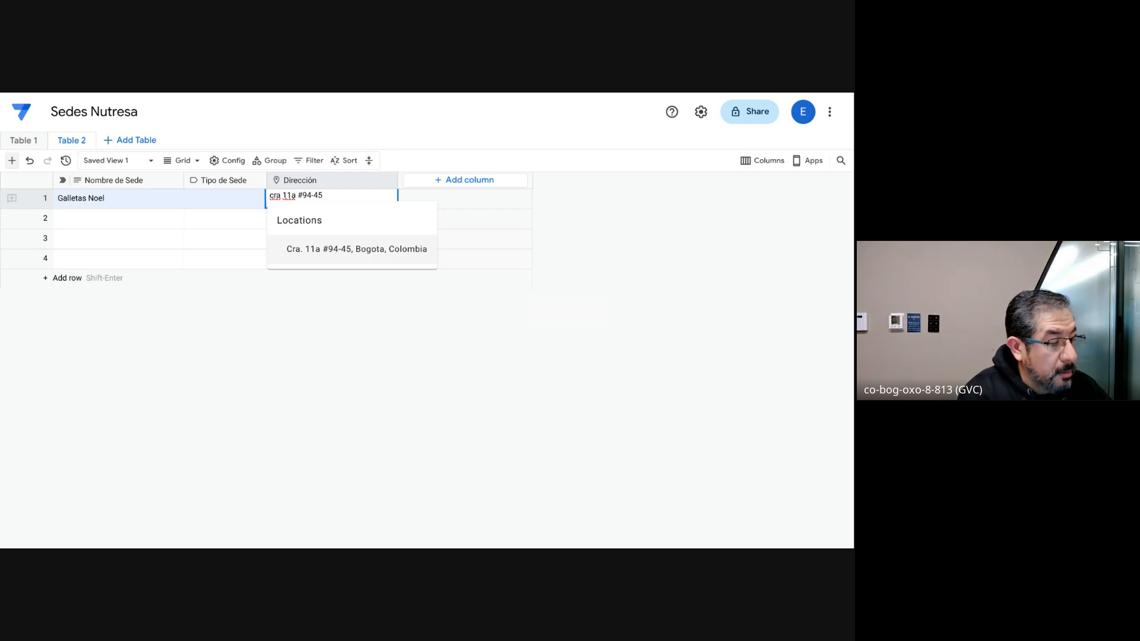
{"action": "left_click", "coordinate": [347, 250]}
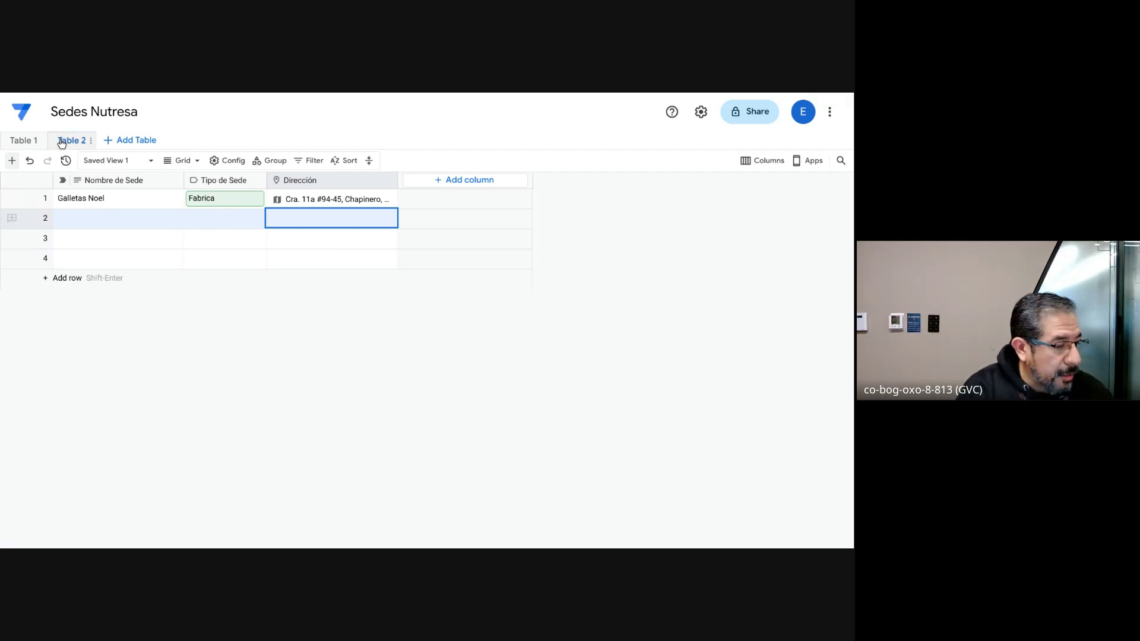
Step: Add a new blank table to the Sedes Nutresa database
{"action": "left_click", "coordinate": [123, 146]}
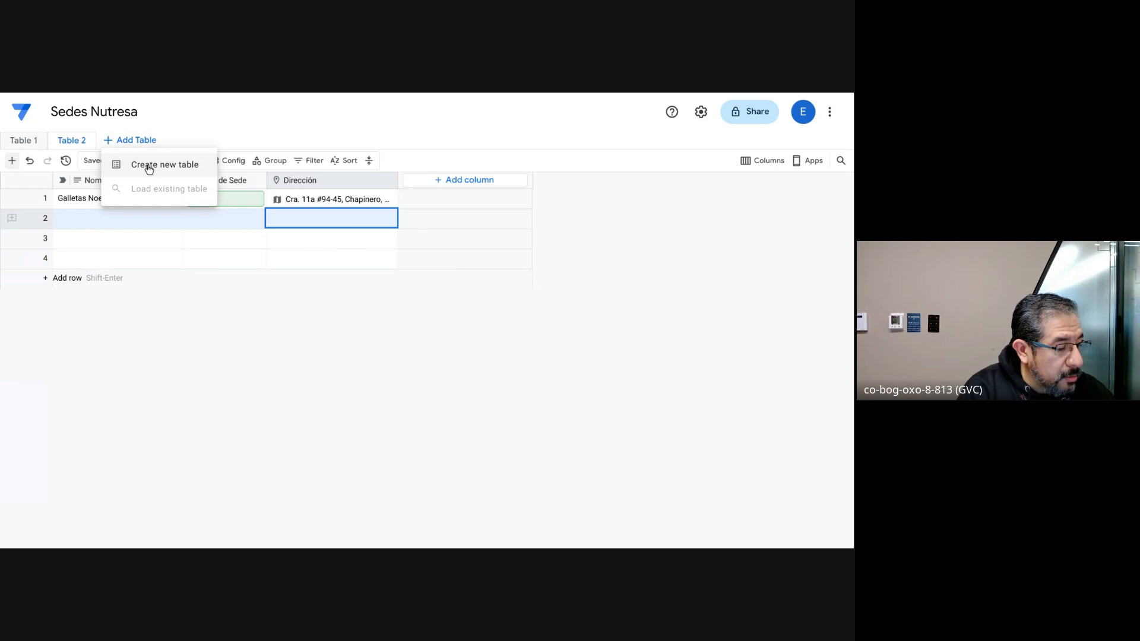
{"action": "left_click", "coordinate": [149, 169]}
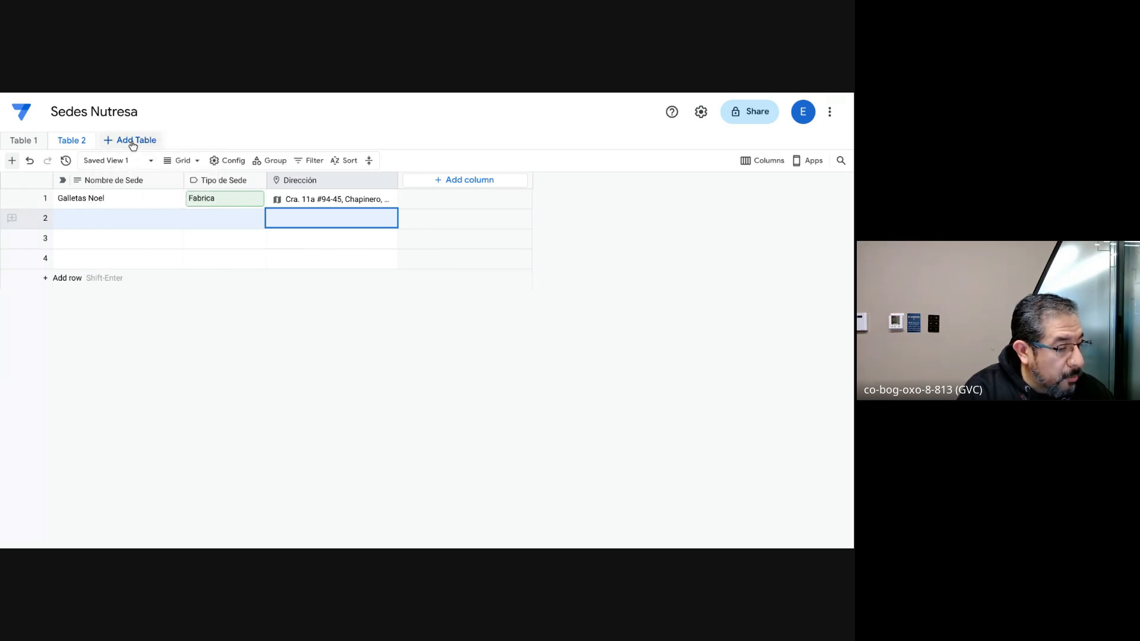
{"action": "left_click", "coordinate": [132, 145]}
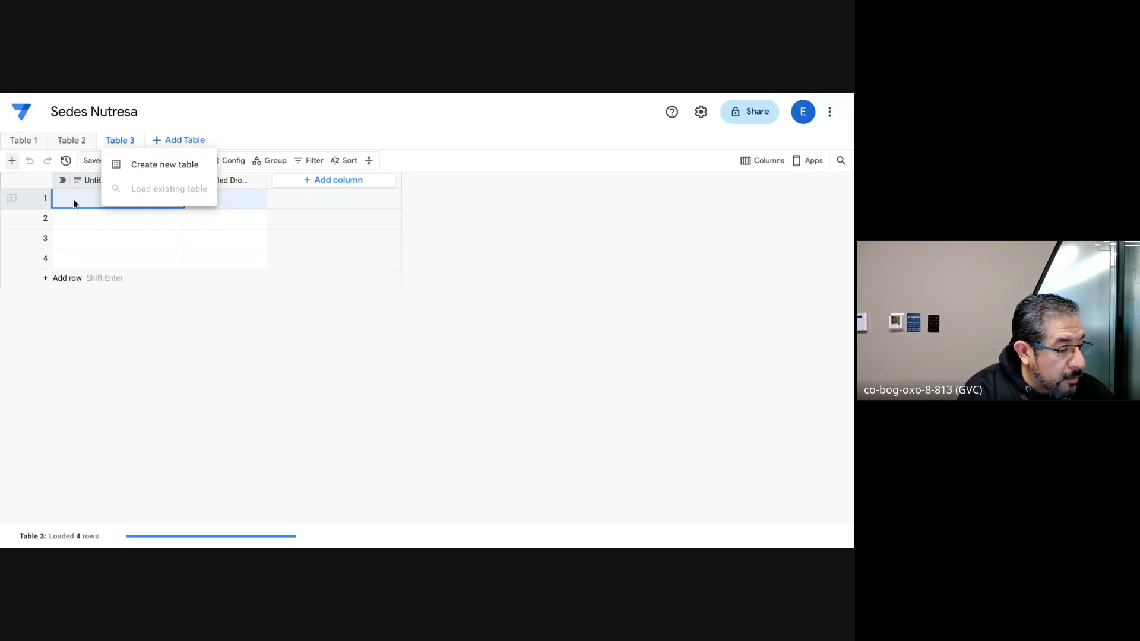
{"action": "left_click", "coordinate": [73, 198]}
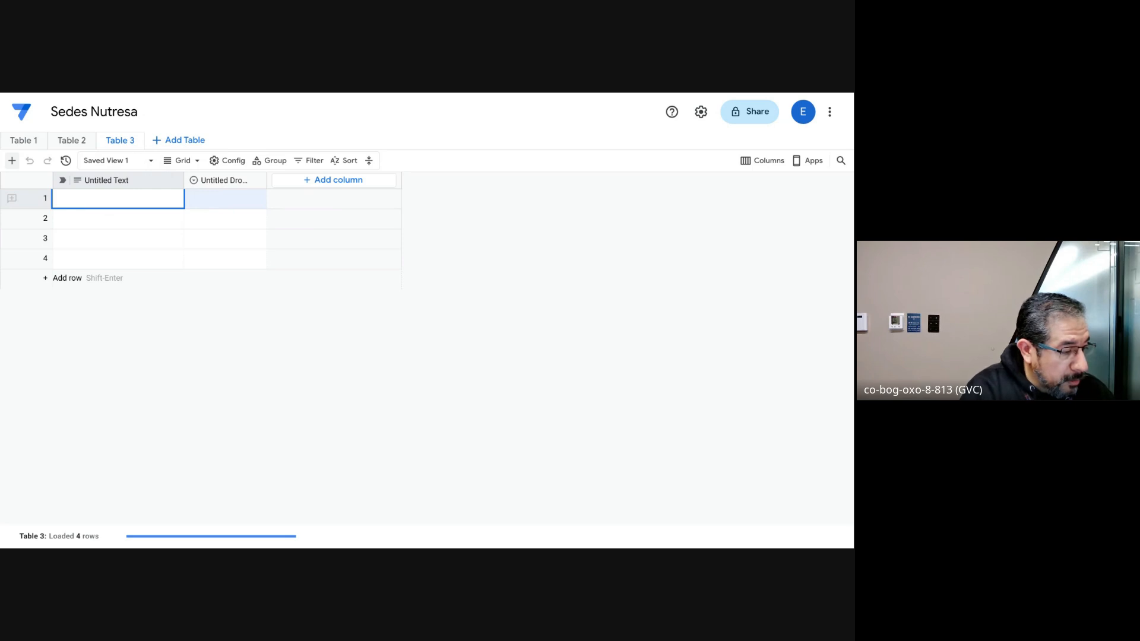
Step: Rename Table 3 to "Eventos" in its table settings and save the change
{"action": "left_click", "coordinate": [121, 147]}
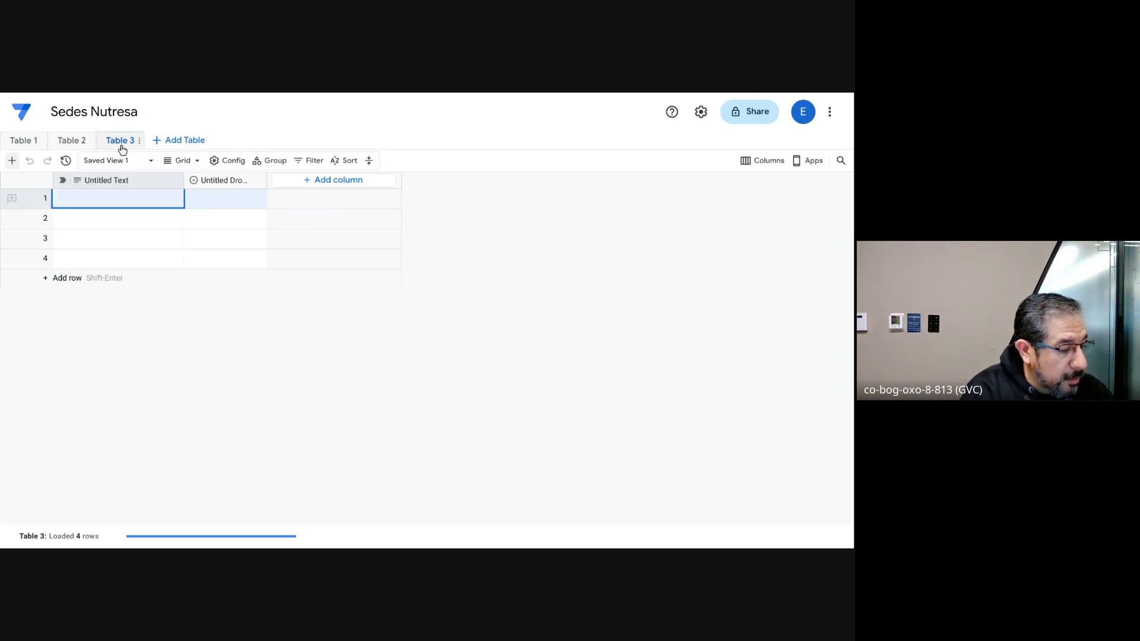
{"action": "double_click", "coordinate": [123, 148]}
{"action": "type", "text": "Even"}
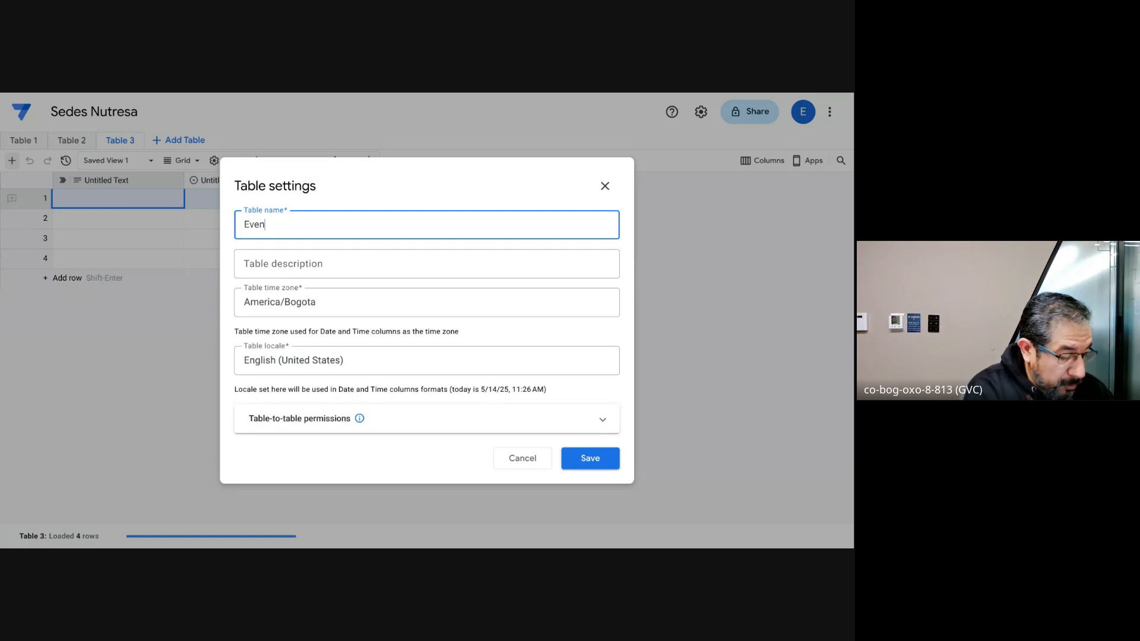
{"action": "type", "text": "tos"}
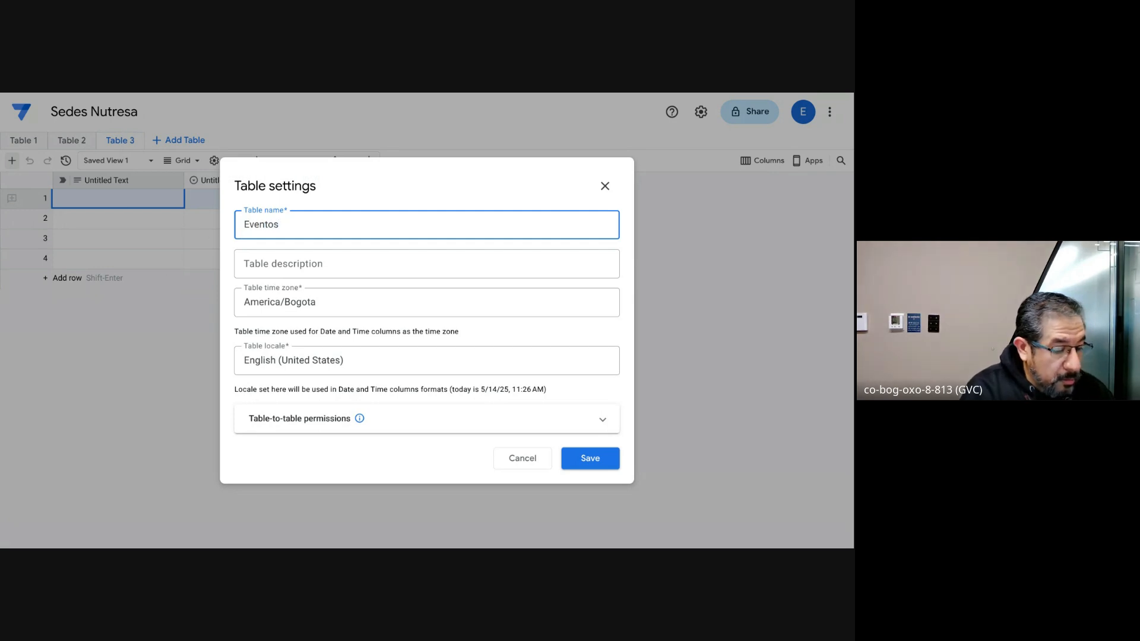
{"action": "left_click", "coordinate": [589, 462]}
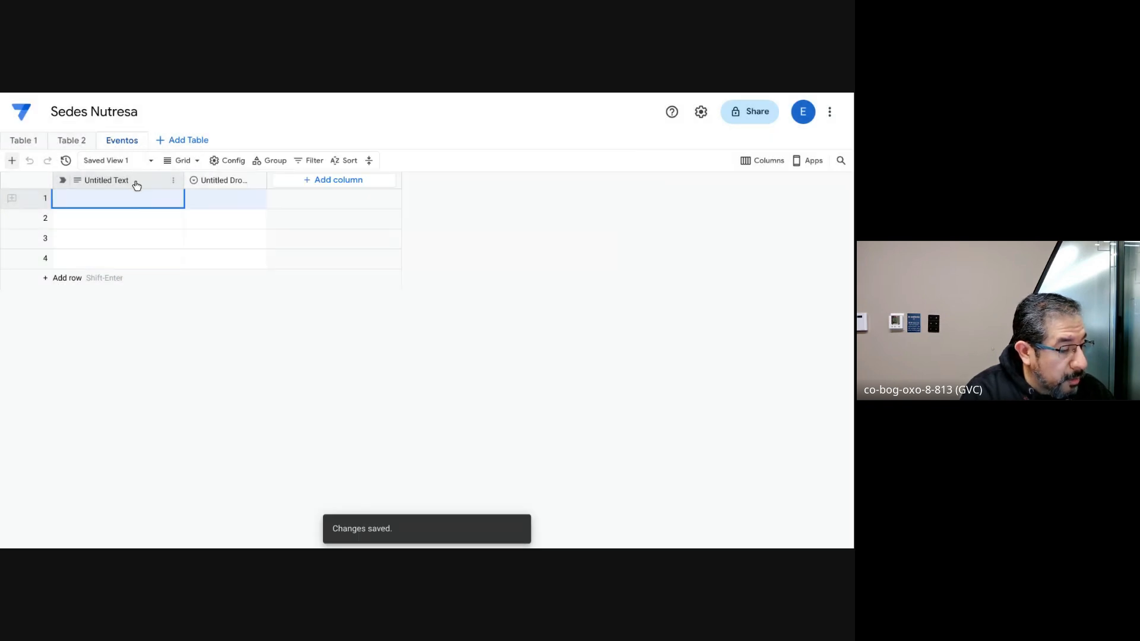
Step: Rename the Untitled Text column of the Eventos table to "Nombre del Evento" and save the change
{"action": "left_click", "coordinate": [173, 180]}
{"action": "left_click", "coordinate": [209, 208]}
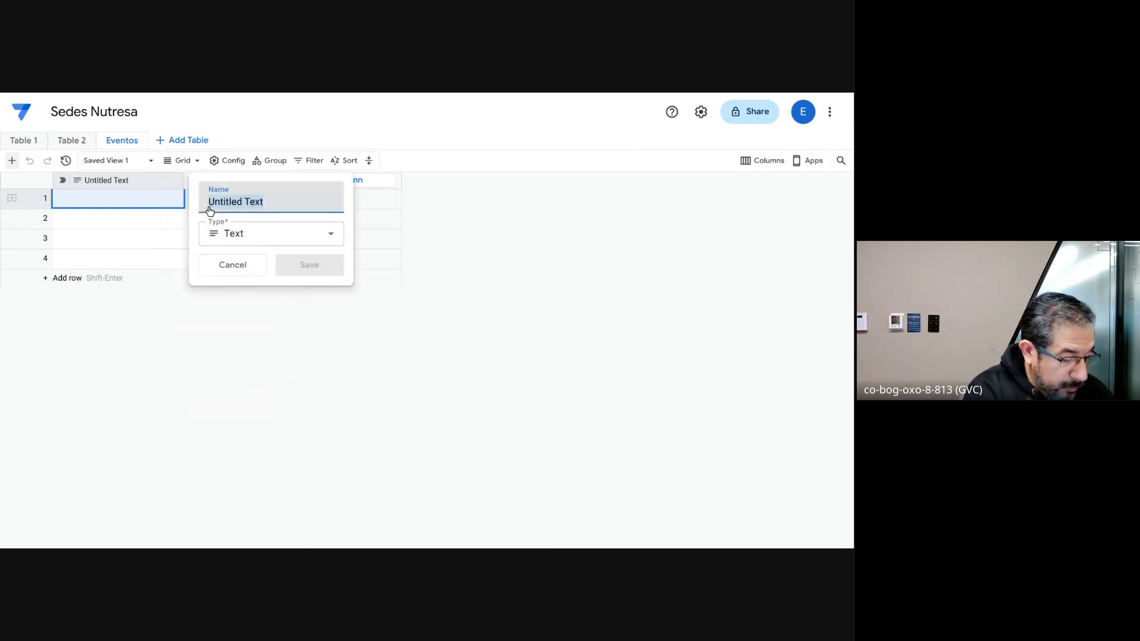
{"action": "type", "text": "Nombre del"}
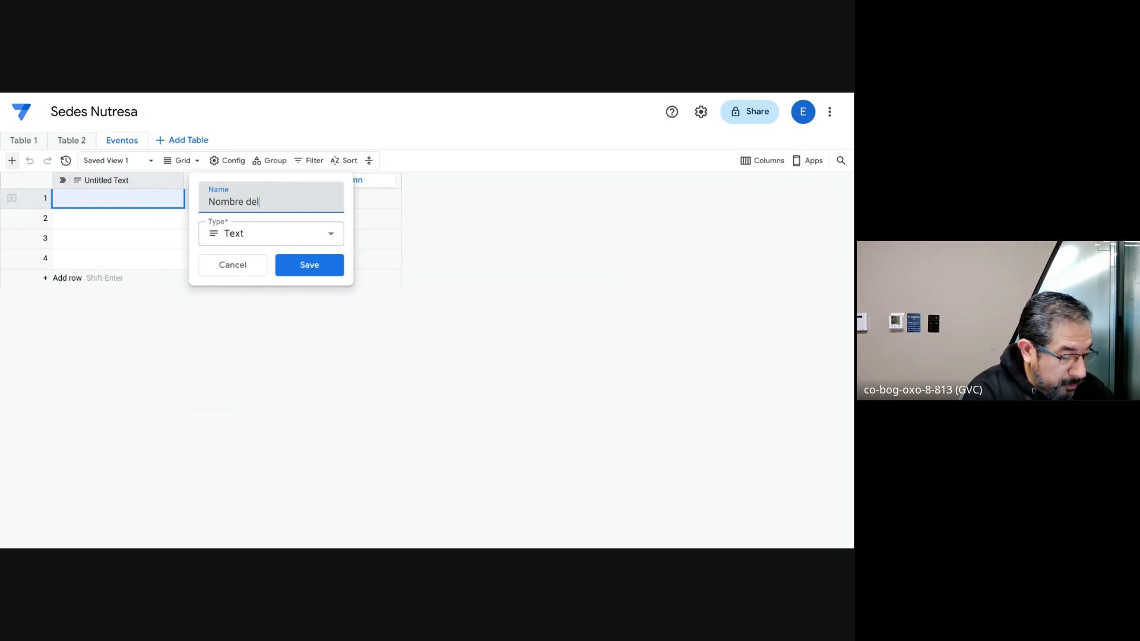
{"action": "type", "text": " Evento"}
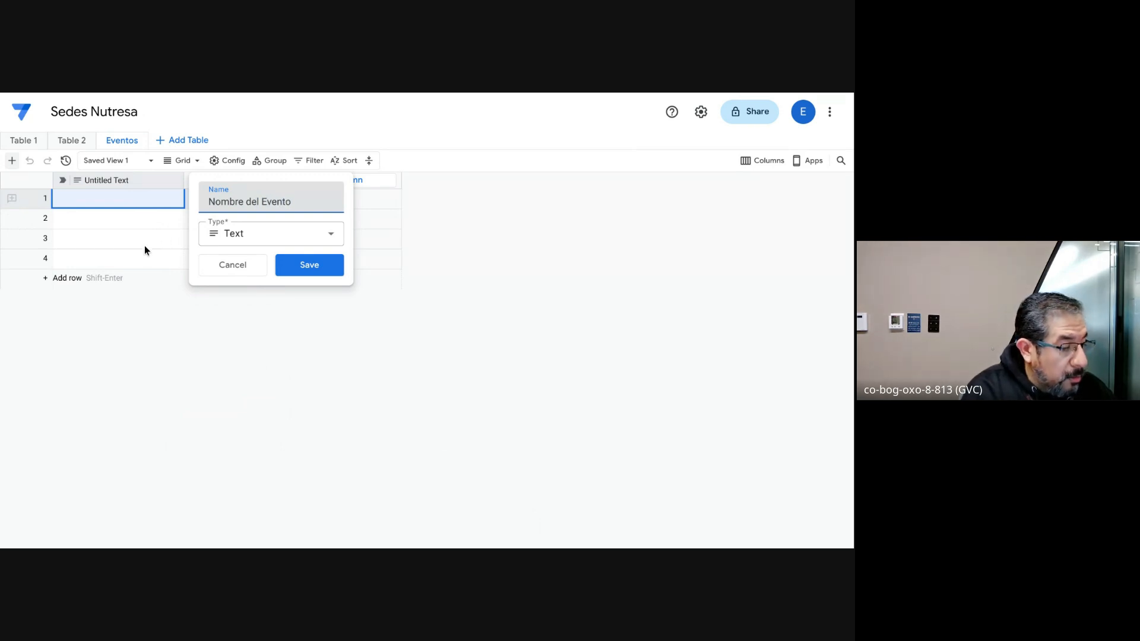
{"action": "left_click", "coordinate": [119, 244]}
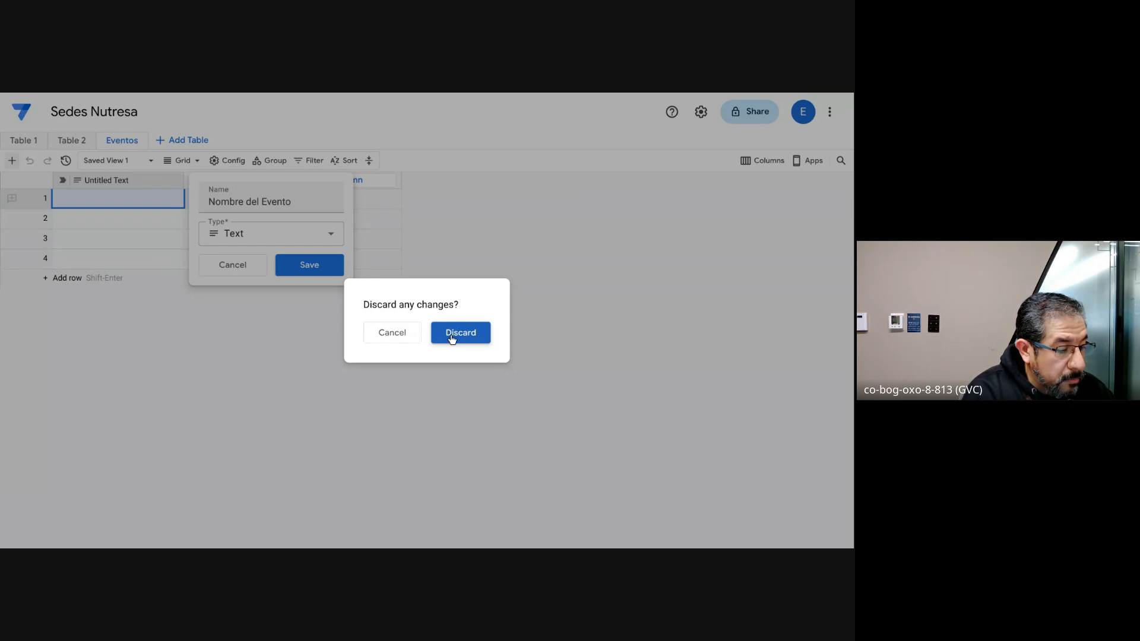
{"action": "left_click", "coordinate": [400, 333]}
{"action": "left_click", "coordinate": [314, 269]}
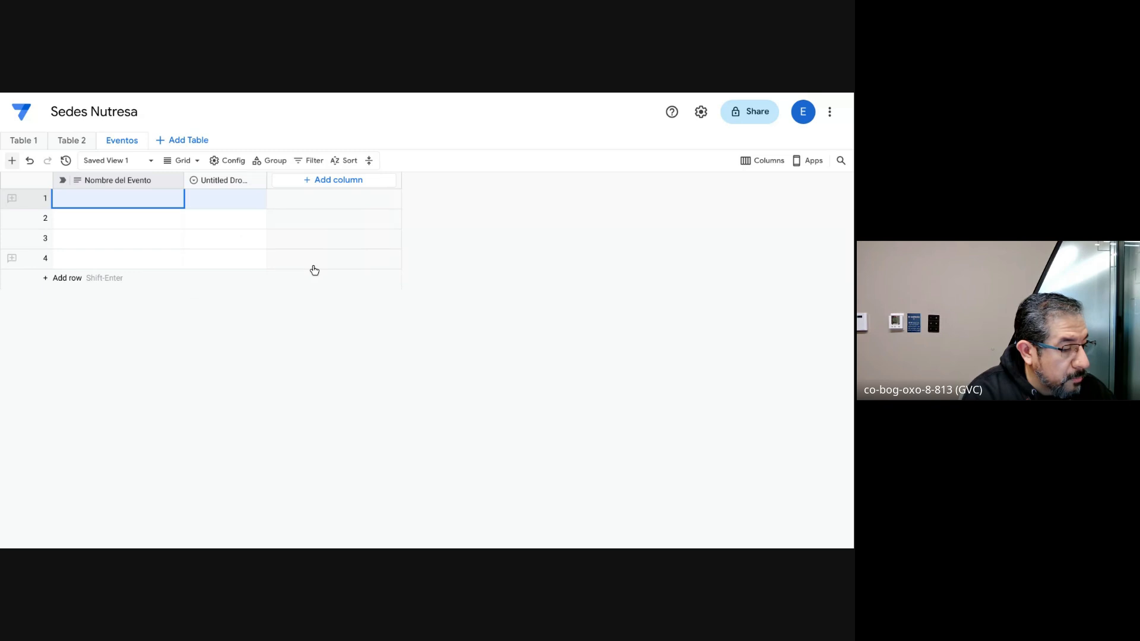
Step: Add a column named "Sede" to the Eventos table as a Reference to Table 2
{"action": "left_click", "coordinate": [308, 180]}
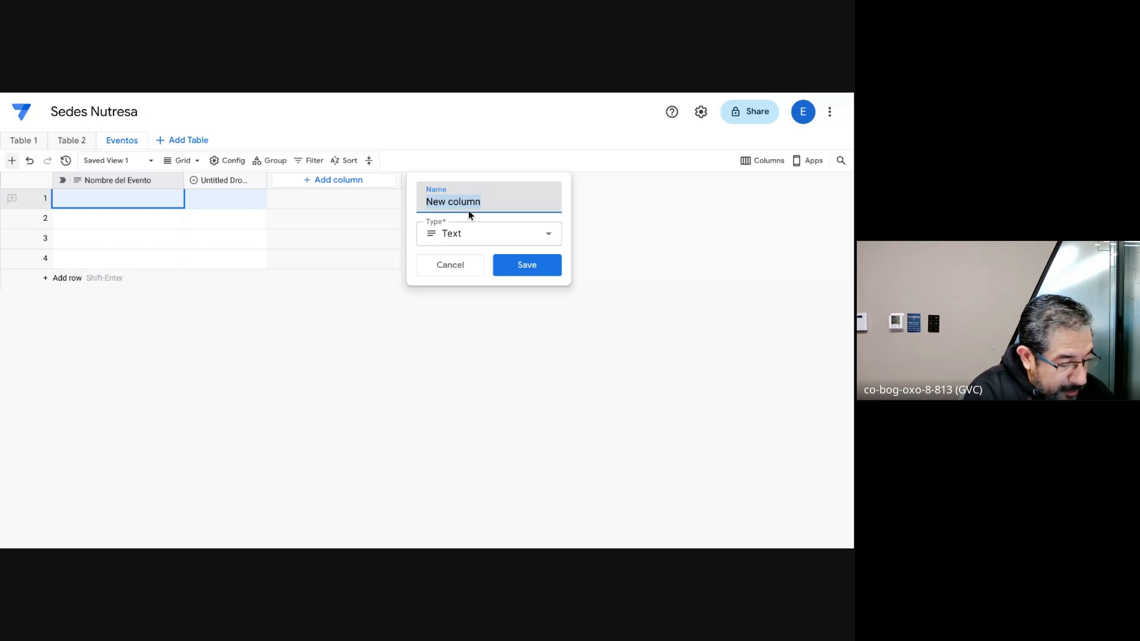
{"action": "type", "text": "Sede"}
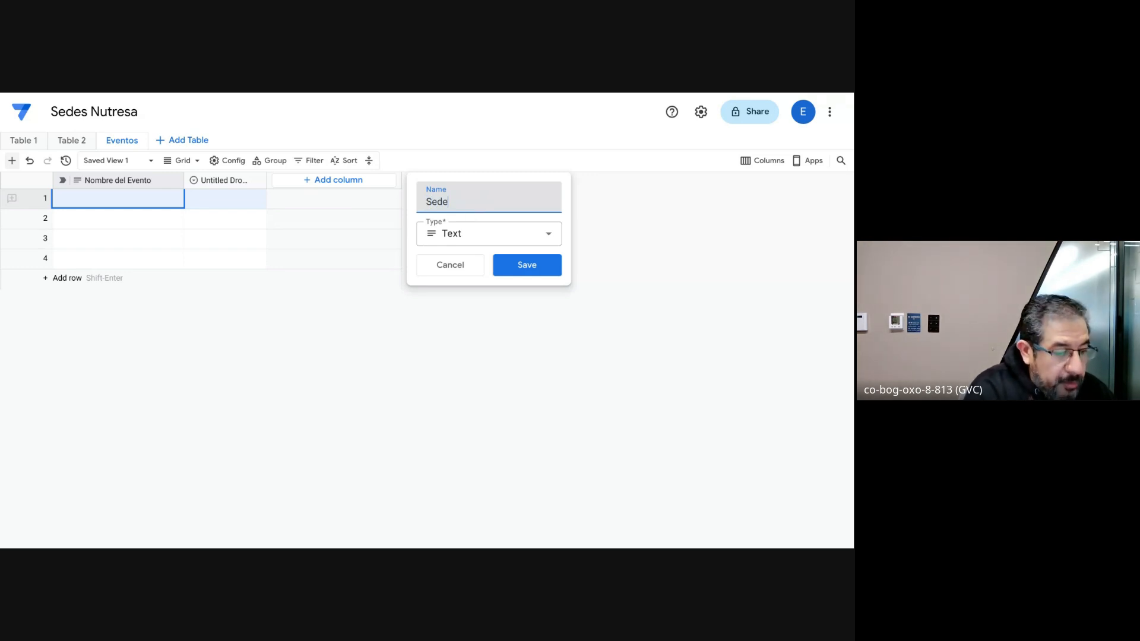
{"action": "left_click", "coordinate": [507, 237]}
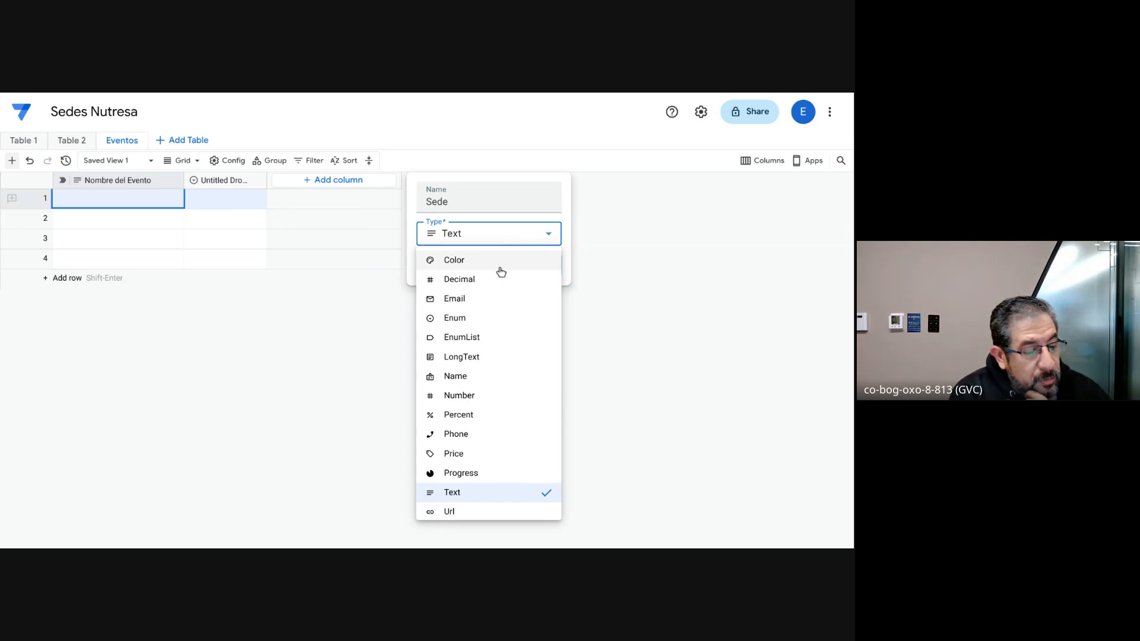
{"action": "scroll", "coordinate": [500, 272], "scroll_direction": "down", "scroll_amount": 2}
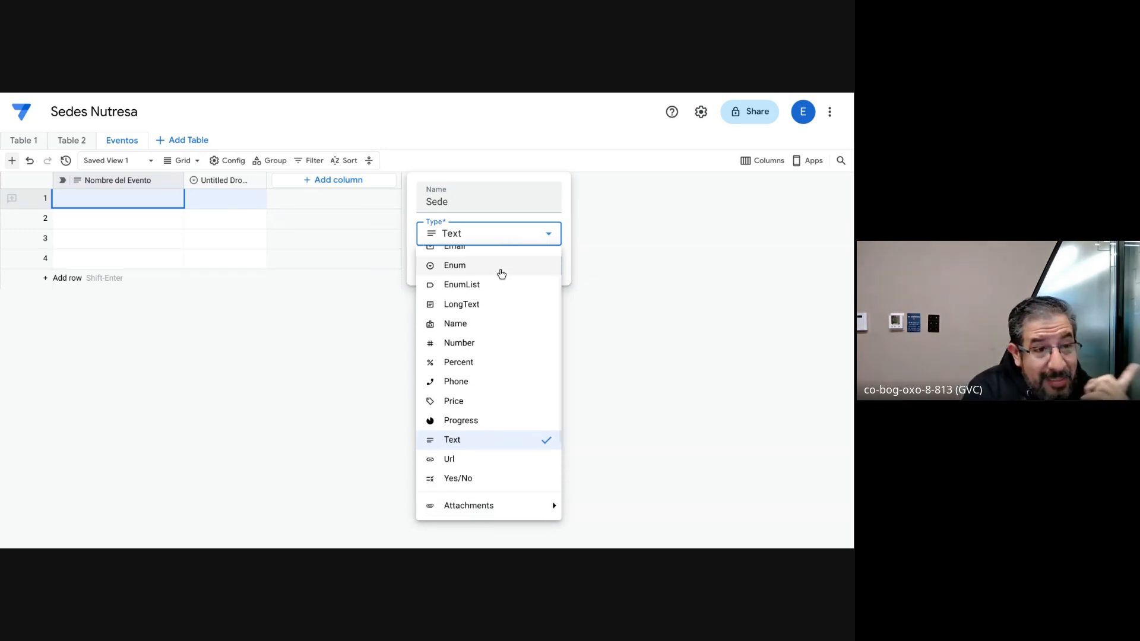
{"action": "scroll", "coordinate": [490, 380], "scroll_direction": "down", "scroll_amount": 5}
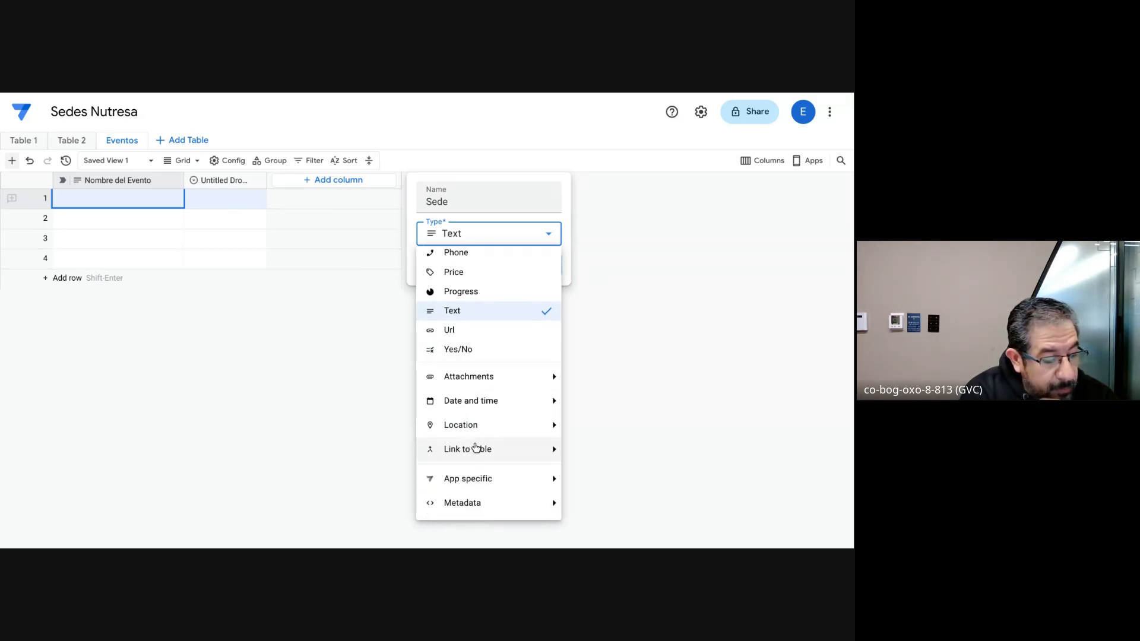
{"action": "left_click", "coordinate": [553, 450]}
{"action": "left_click", "coordinate": [613, 452]}
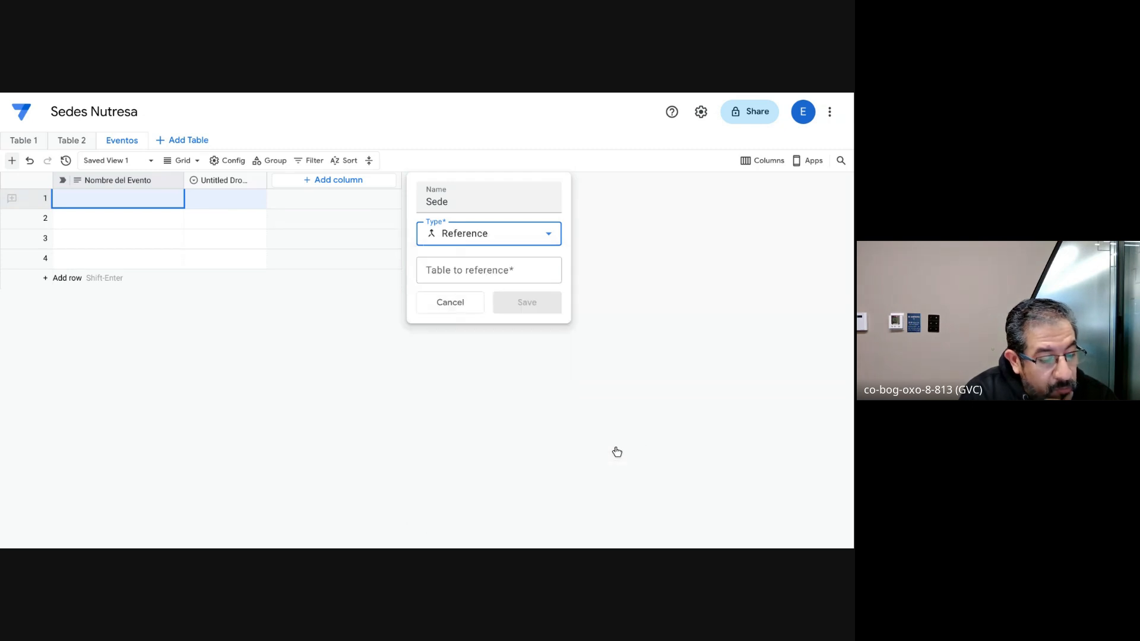
{"action": "left_click", "coordinate": [508, 270]}
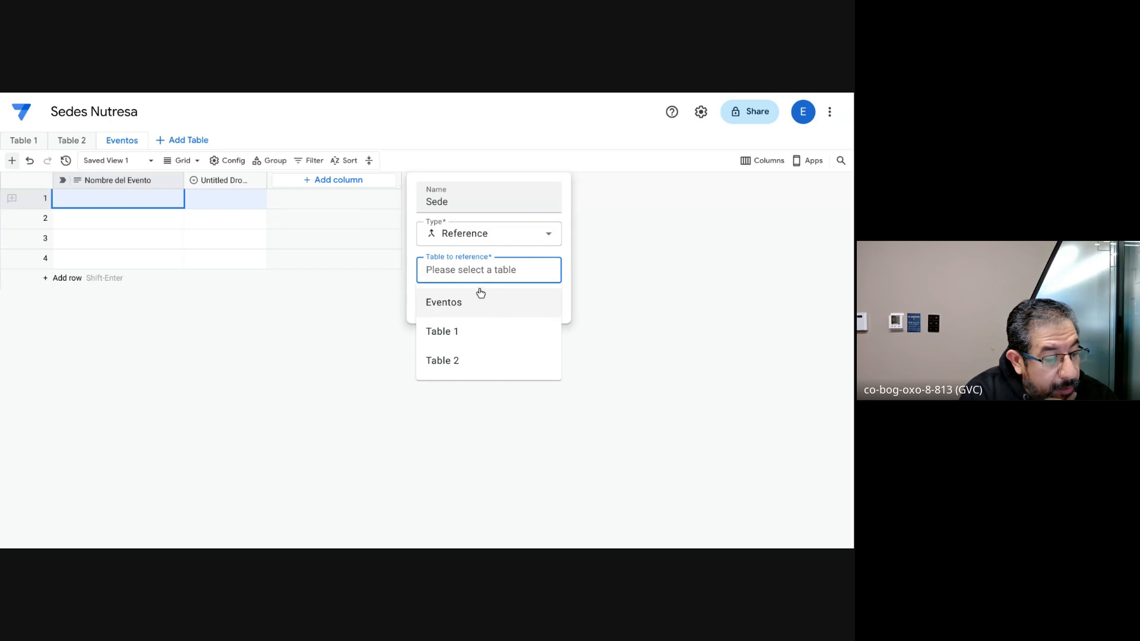
{"action": "left_click", "coordinate": [463, 359]}
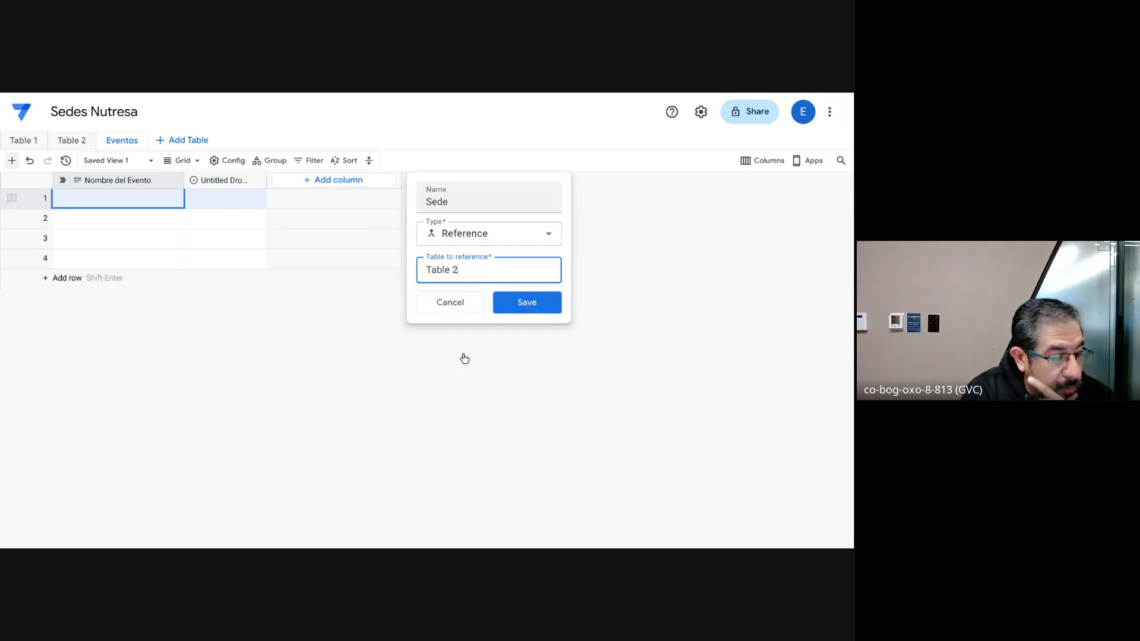
{"action": "left_click", "coordinate": [533, 306]}
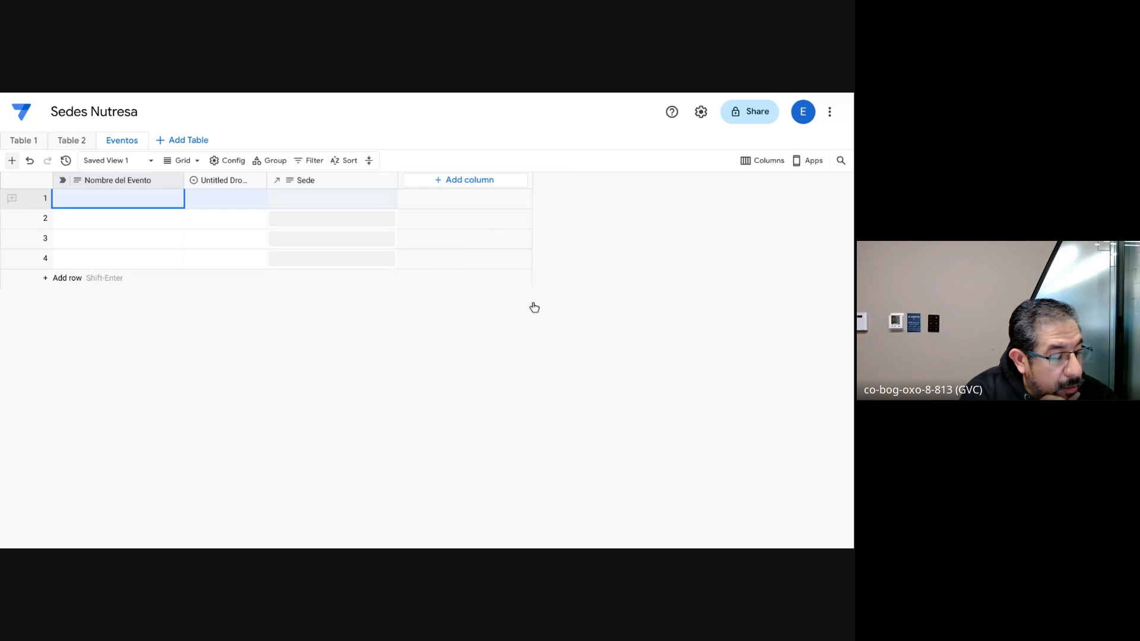
Step: Link the first Eventos row's Sede cell to the Galletas Noel record
{"action": "left_click", "coordinate": [361, 198]}
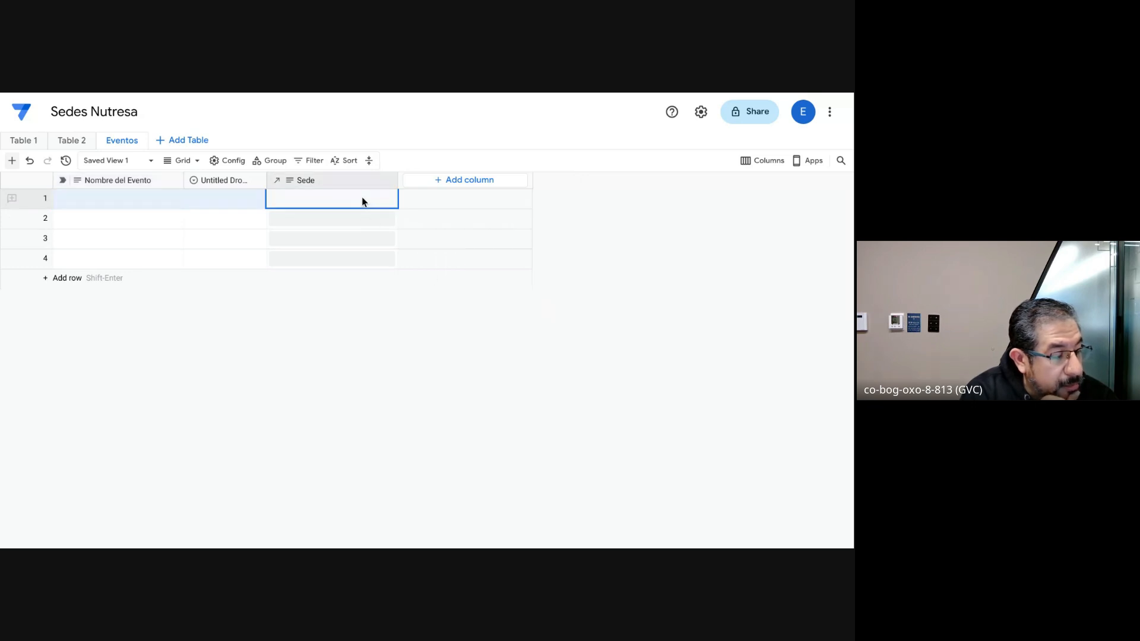
{"action": "left_click", "coordinate": [346, 191]}
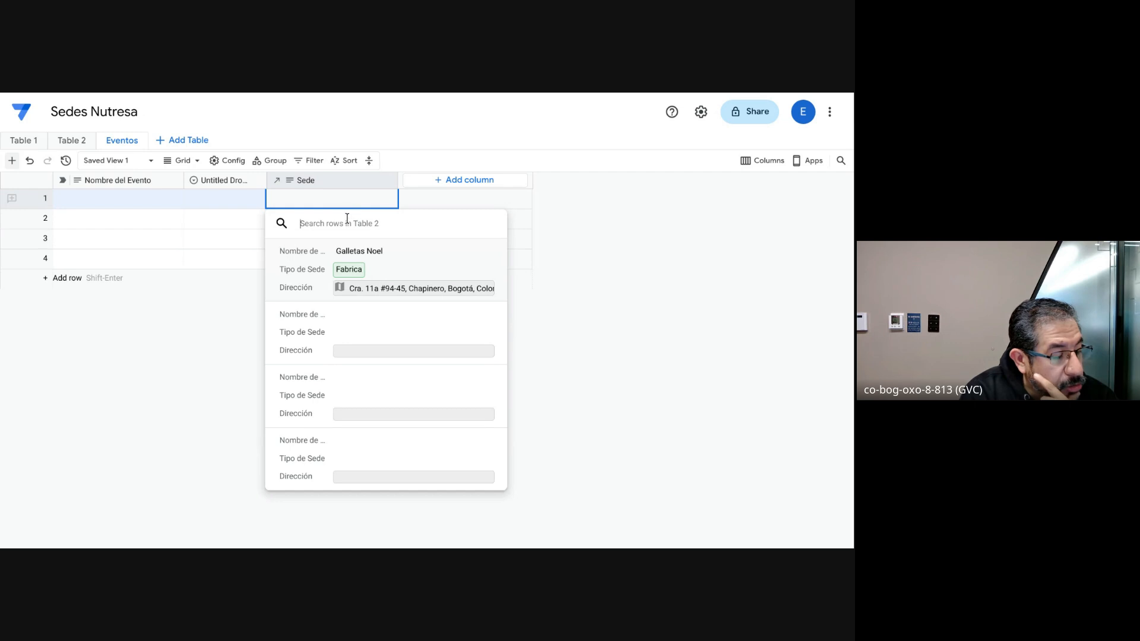
{"action": "left_click", "coordinate": [420, 264]}
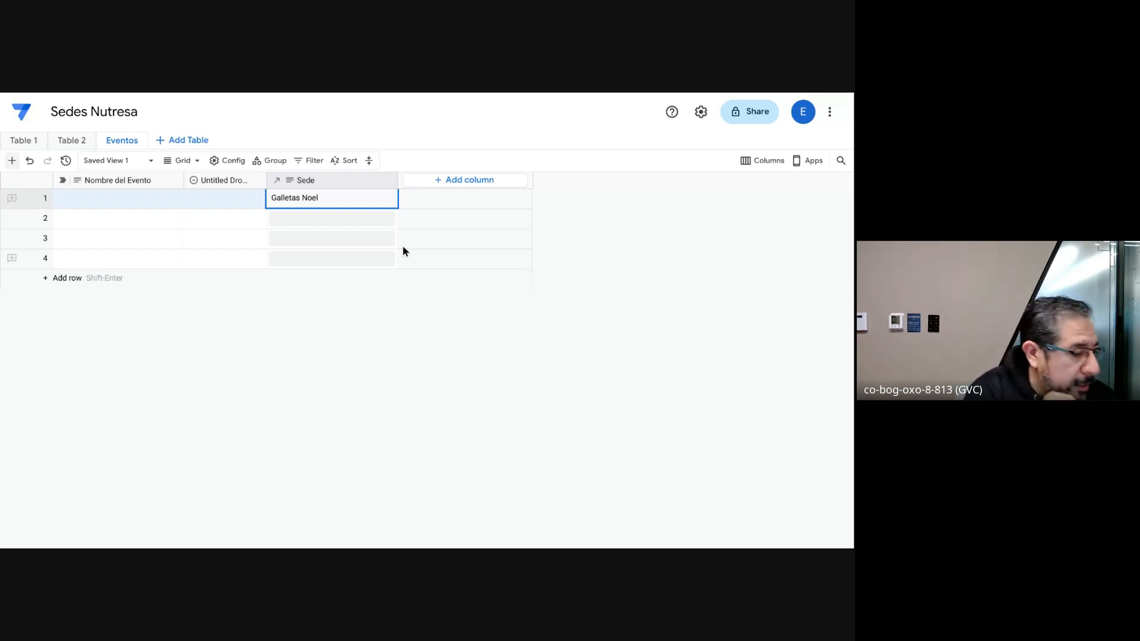
Step: Open the sharing settings of the Directorio_unidades_operativas database and try to give everyone in the owner's AppSheet team the Viewer role
{"action": "left_click", "coordinate": [23, 115]}
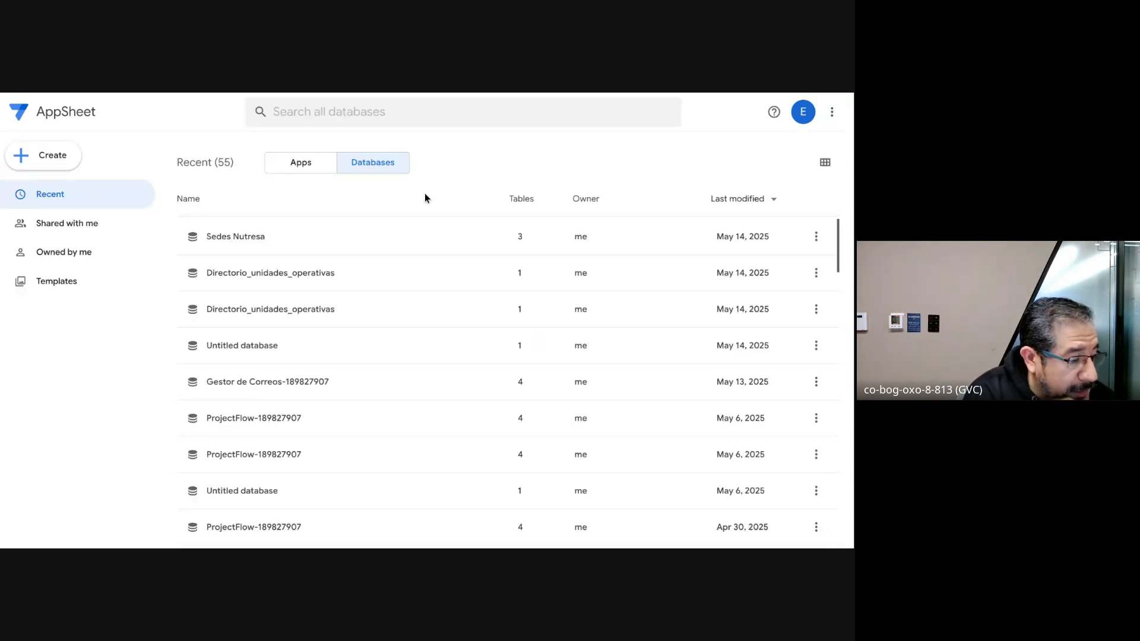
{"action": "left_click", "coordinate": [309, 284]}
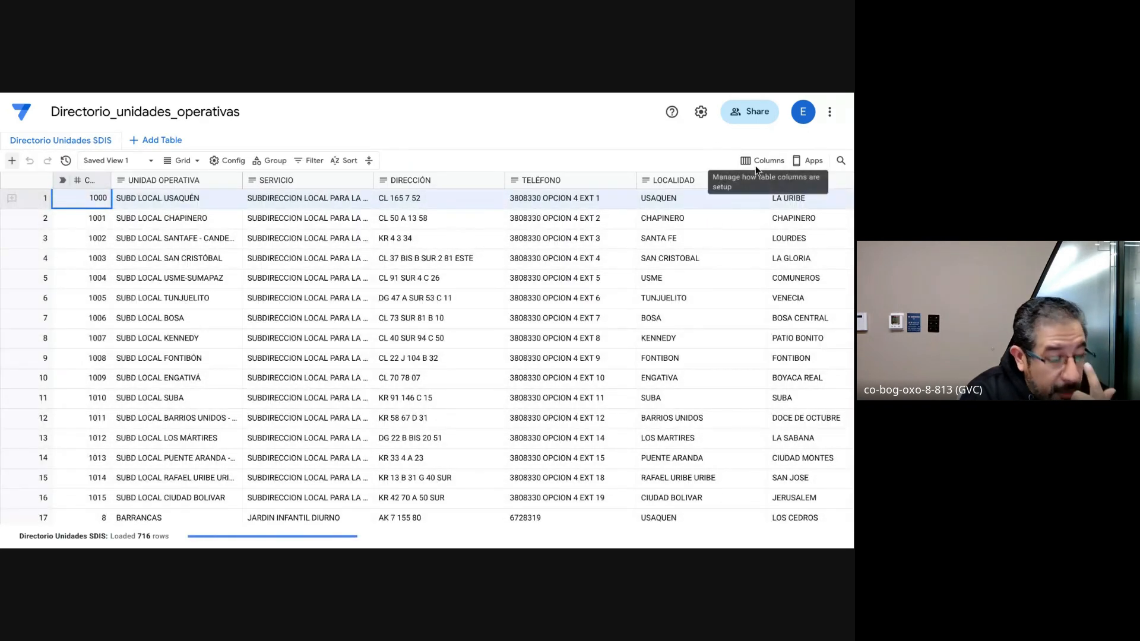
{"action": "left_click", "coordinate": [747, 115]}
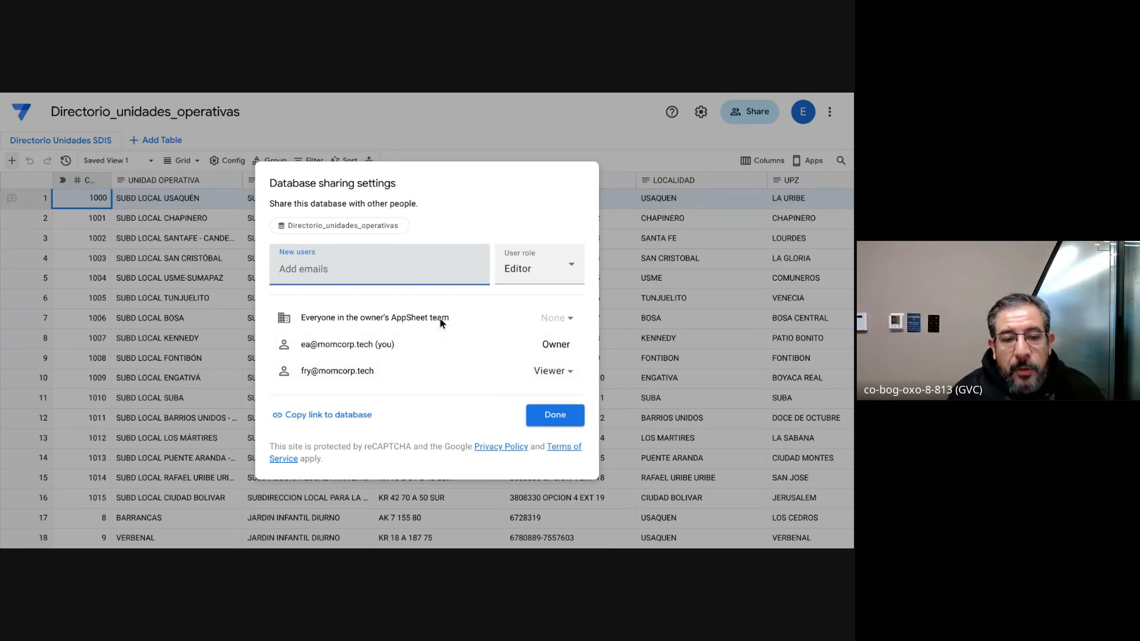
{"action": "left_click", "coordinate": [552, 324]}
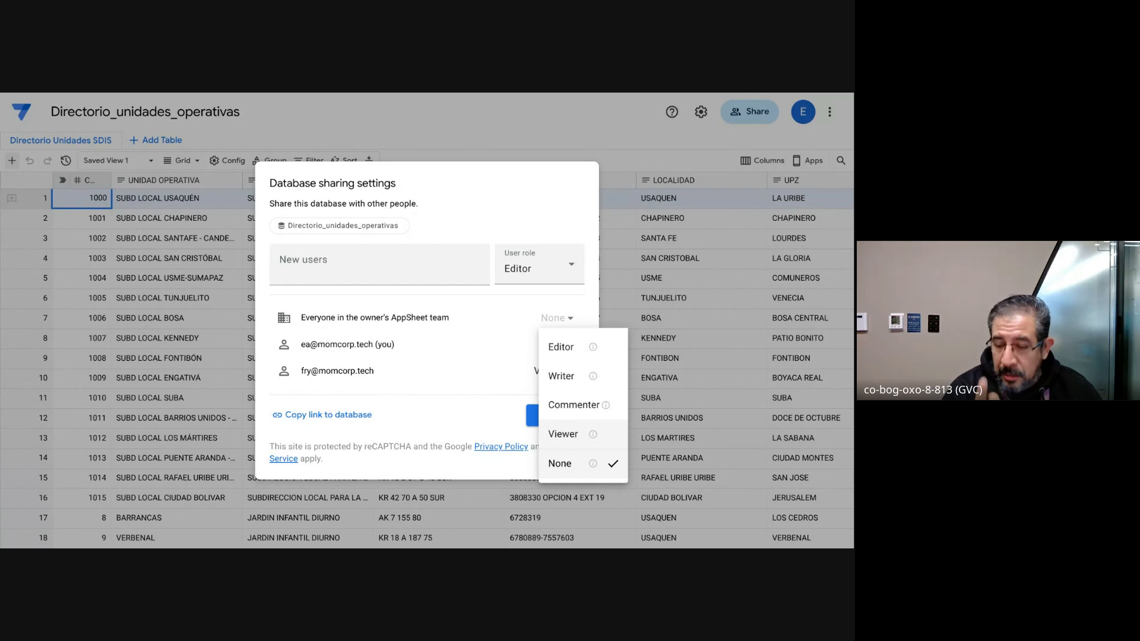
{"action": "left_click", "coordinate": [564, 434]}
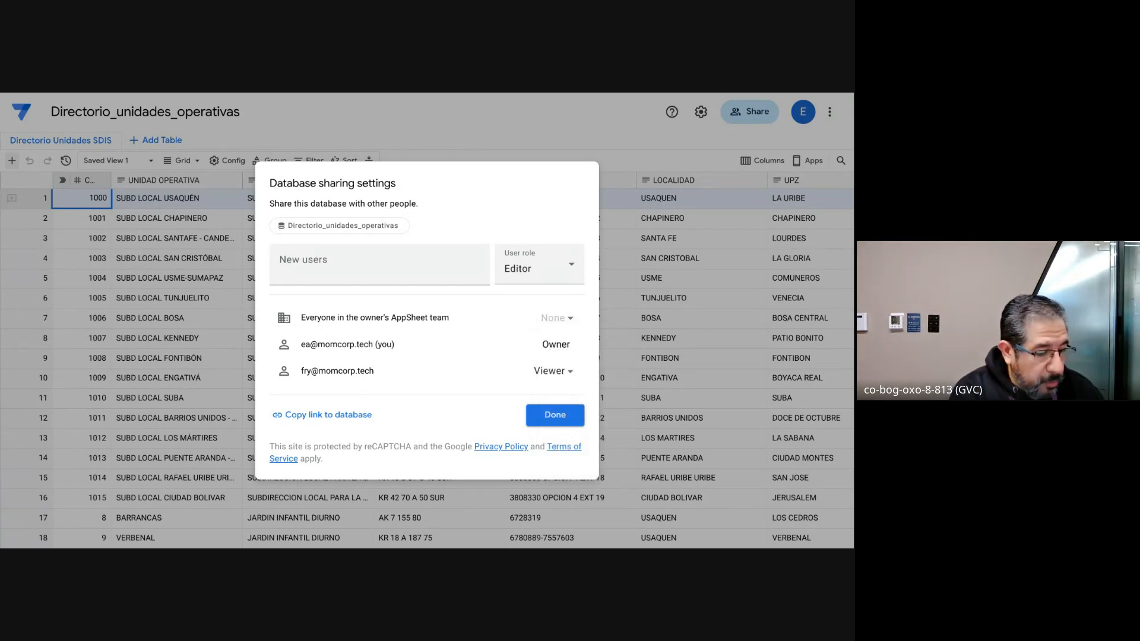
Step: Change the role of the user the database is already shared with to Writer and save the sharing settings
{"action": "left_click", "coordinate": [563, 375]}
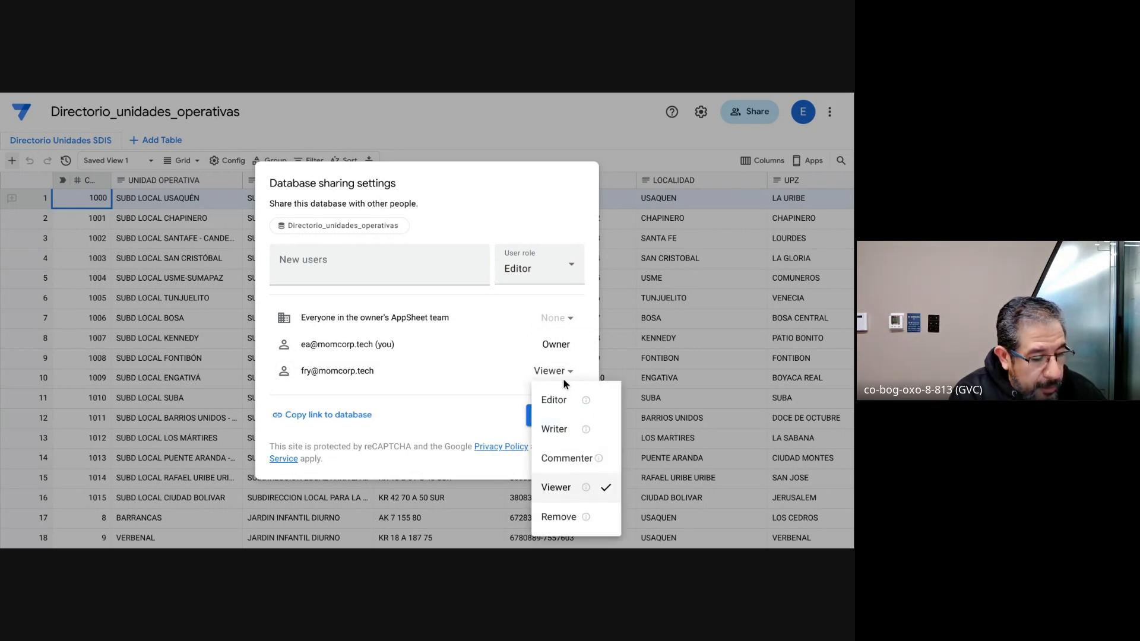
{"action": "left_click", "coordinate": [556, 432]}
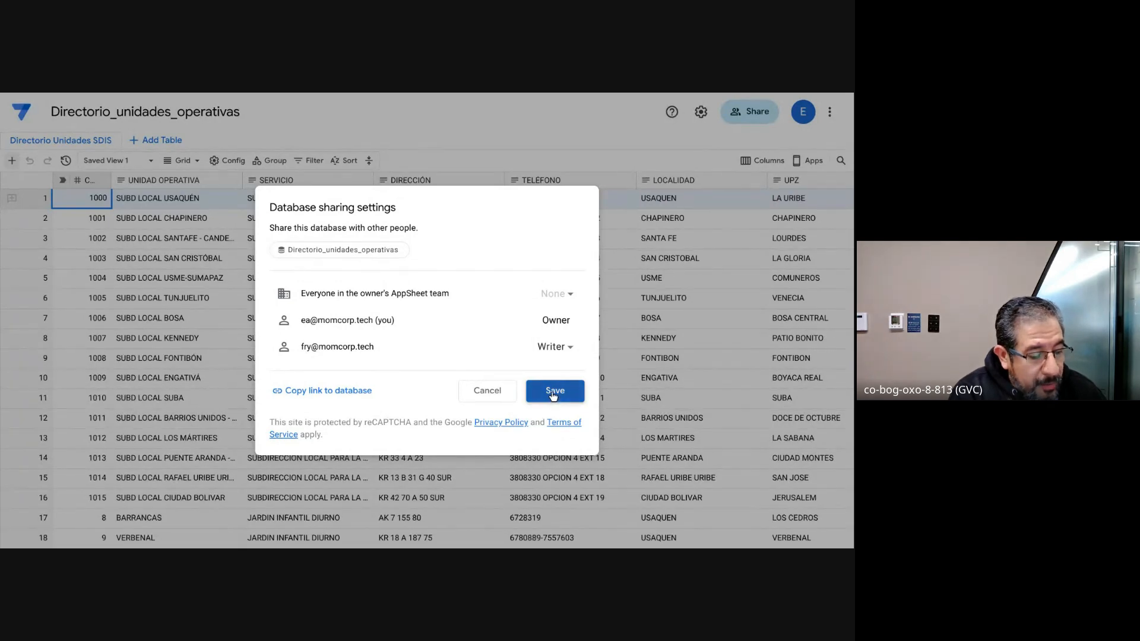
{"action": "left_click", "coordinate": [552, 398]}
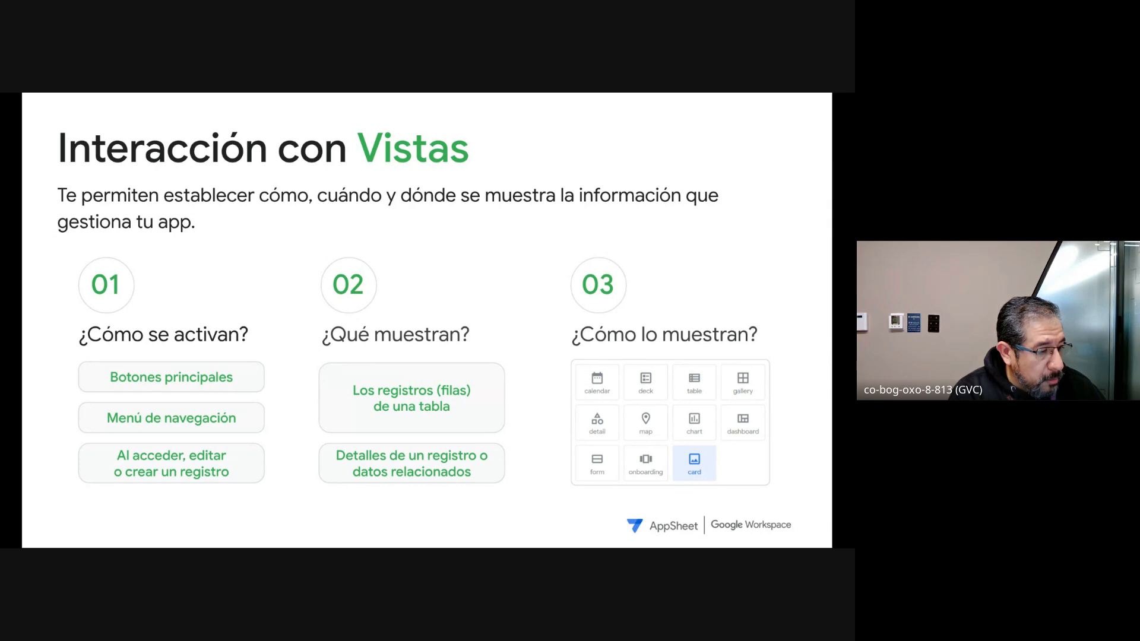
Step: Switch to the Asistente HR app editor and open the app's Integrations settings
{"action": "key", "text": "ctrl+Tab"}
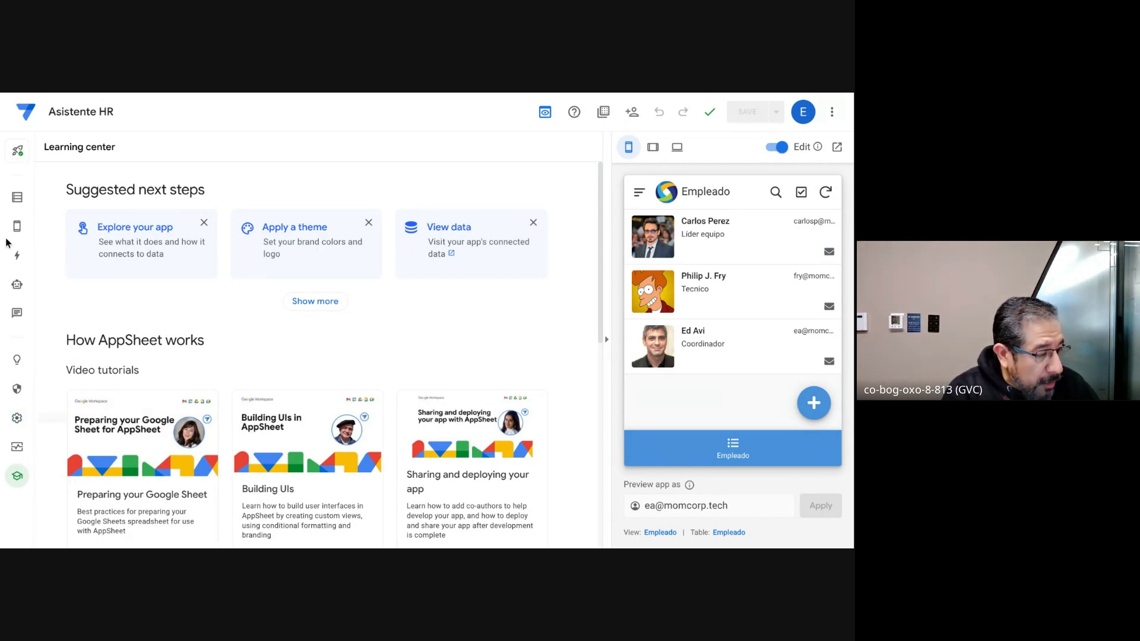
{"action": "left_click", "coordinate": [18, 198]}
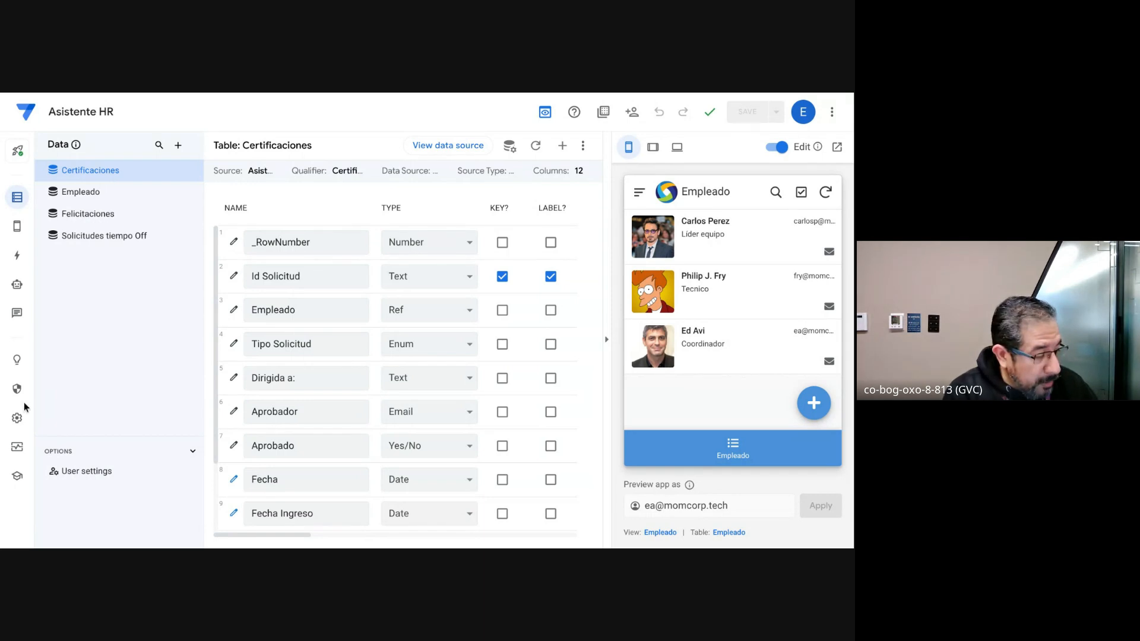
{"action": "left_click", "coordinate": [18, 419]}
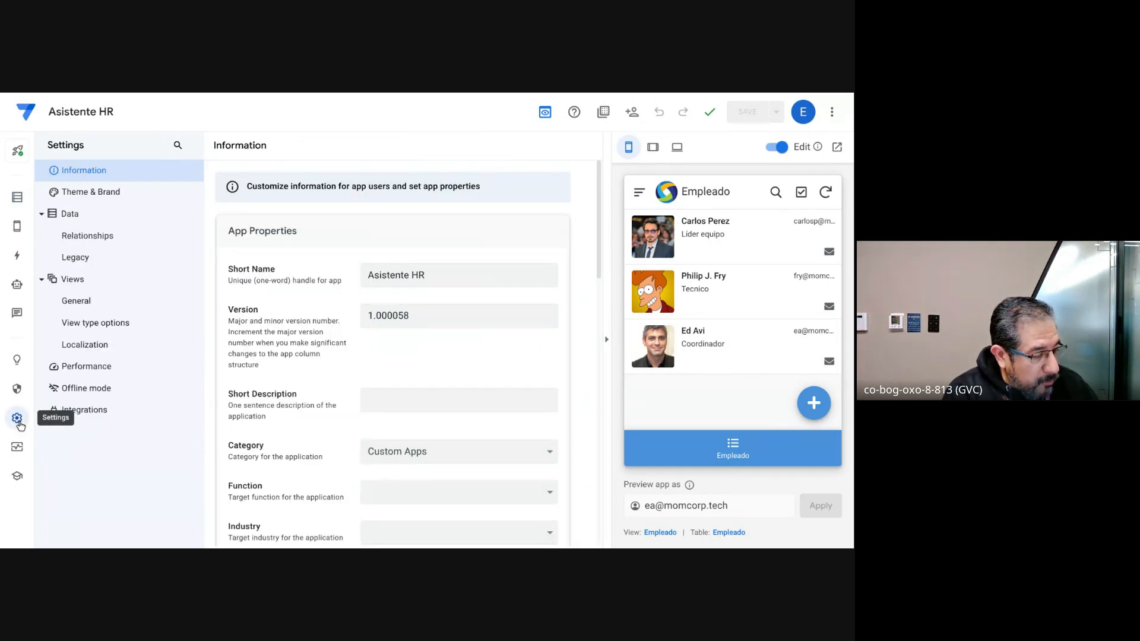
{"action": "left_click", "coordinate": [91, 415]}
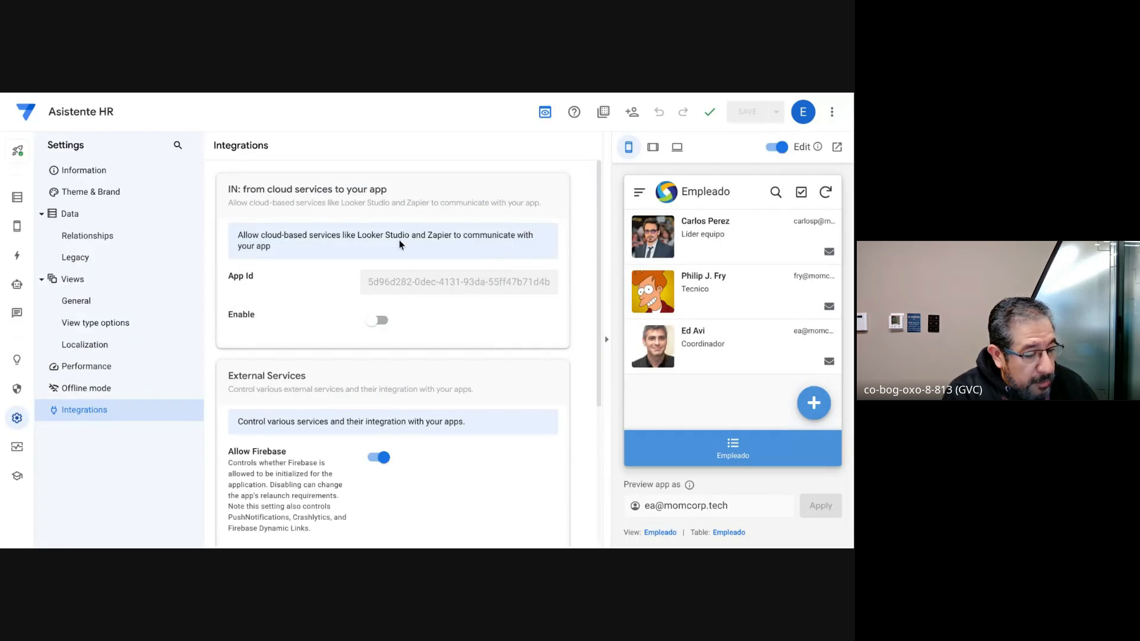
Step: Enable access from cloud services to the app, then create an application access key and reveal it
{"action": "left_click", "coordinate": [377, 321]}
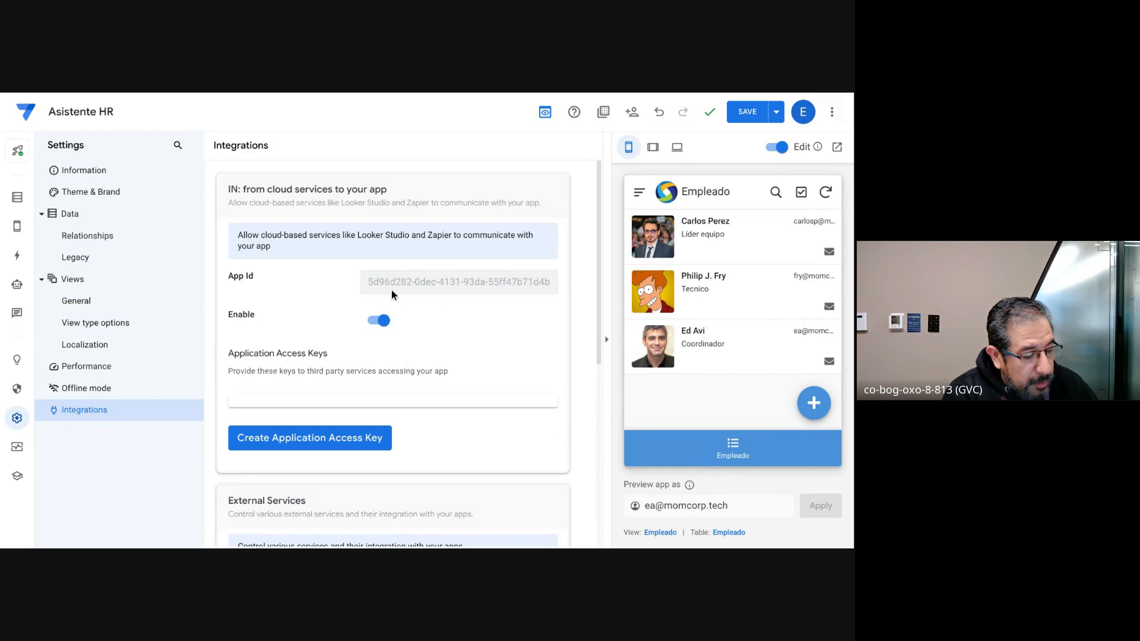
{"action": "left_click", "coordinate": [331, 438]}
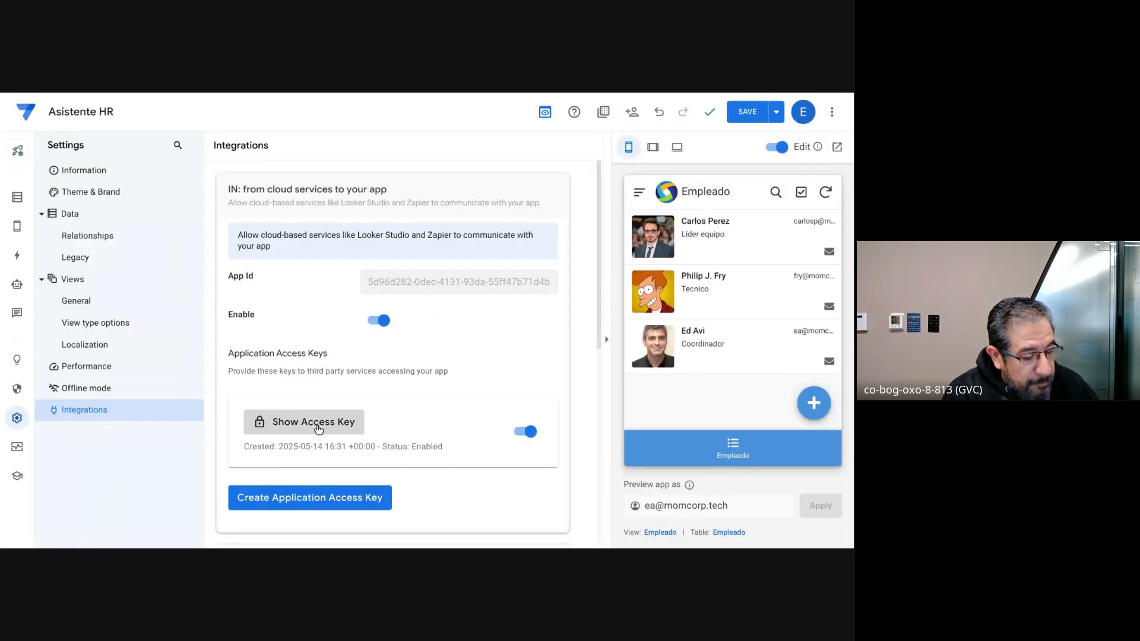
{"action": "left_click", "coordinate": [322, 437]}
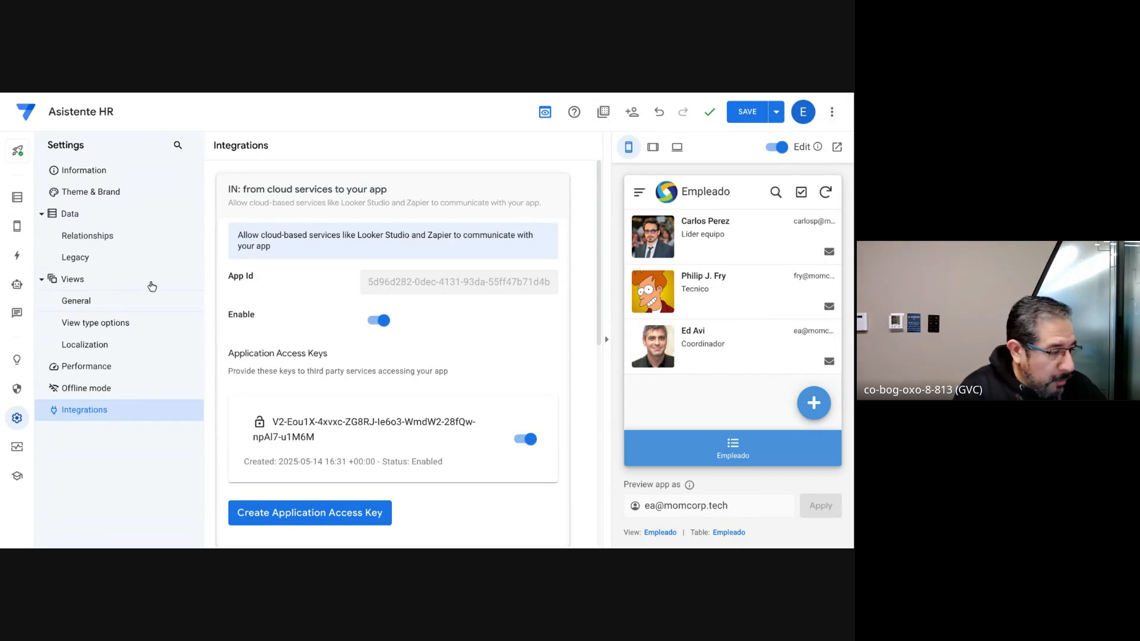
Step: Set the view type of the app's Empleado view to dashboard
{"action": "left_click", "coordinate": [17, 226]}
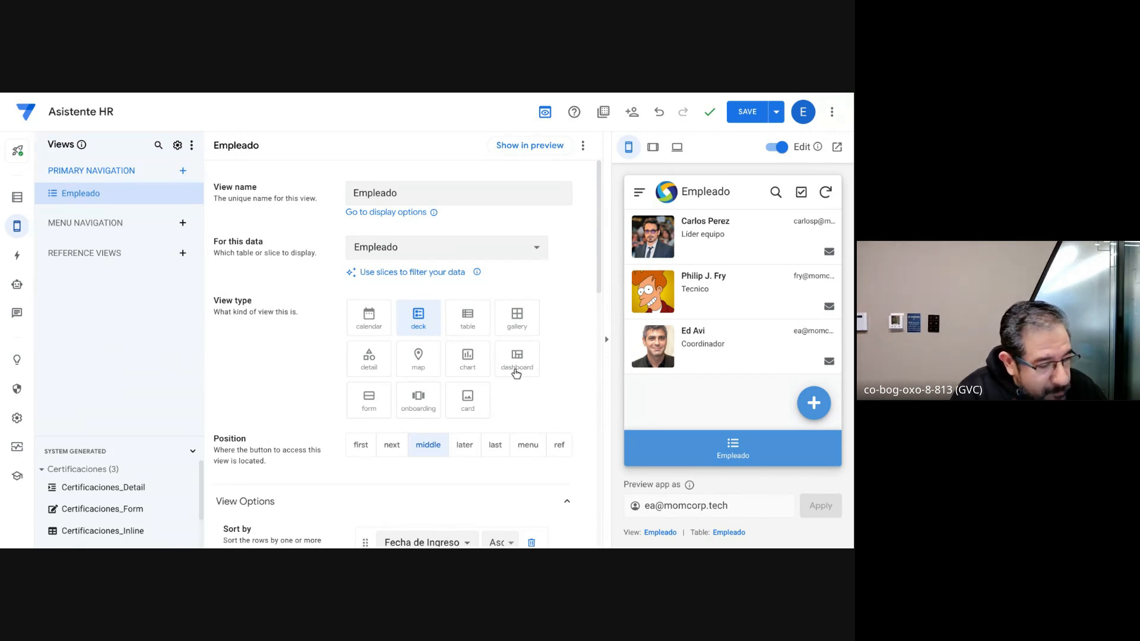
{"action": "left_click", "coordinate": [516, 371]}
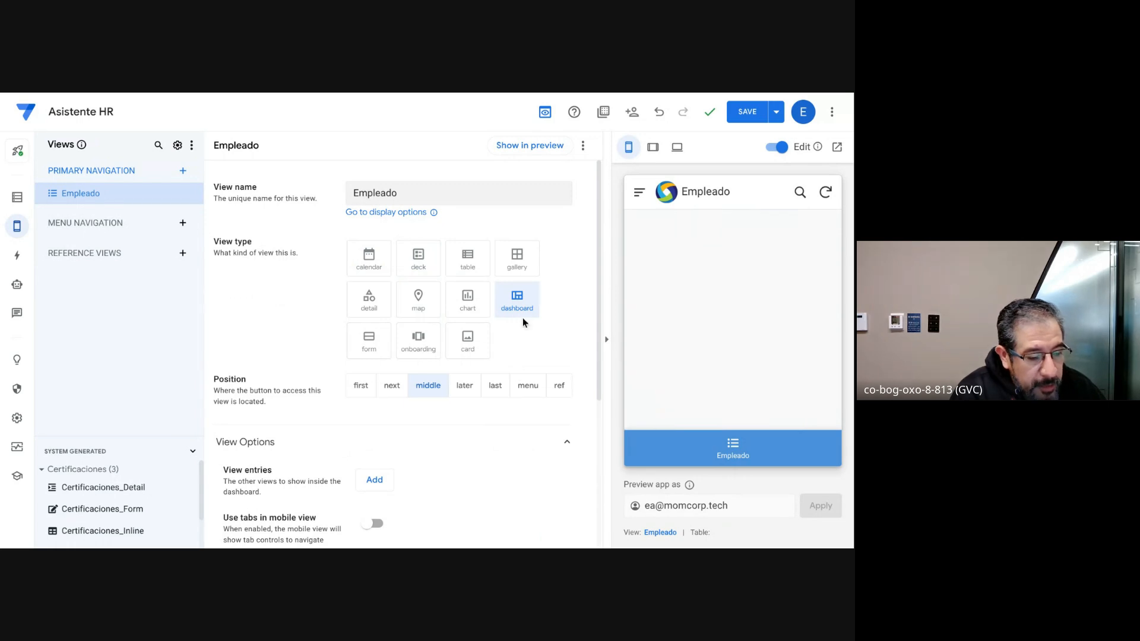
{"action": "scroll", "coordinate": [491, 298], "scroll_direction": "down", "scroll_amount": 1}
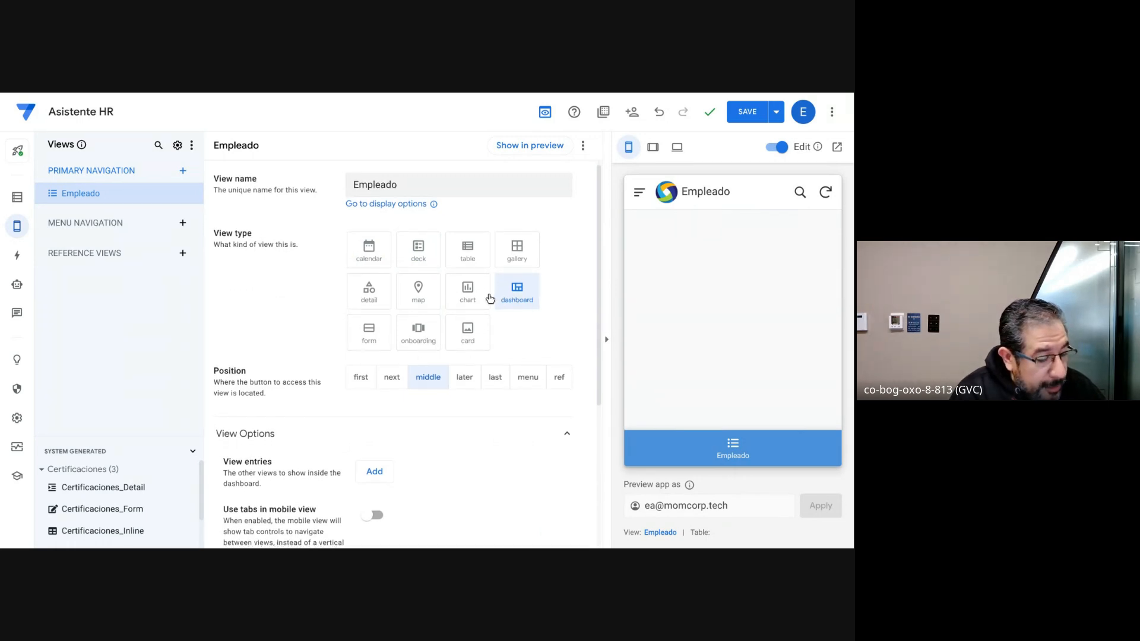
Step: Add a view entry to the Empleado dashboard and set it to Empleado_Detail
{"action": "scroll", "coordinate": [490, 298], "scroll_direction": "down", "scroll_amount": 1}
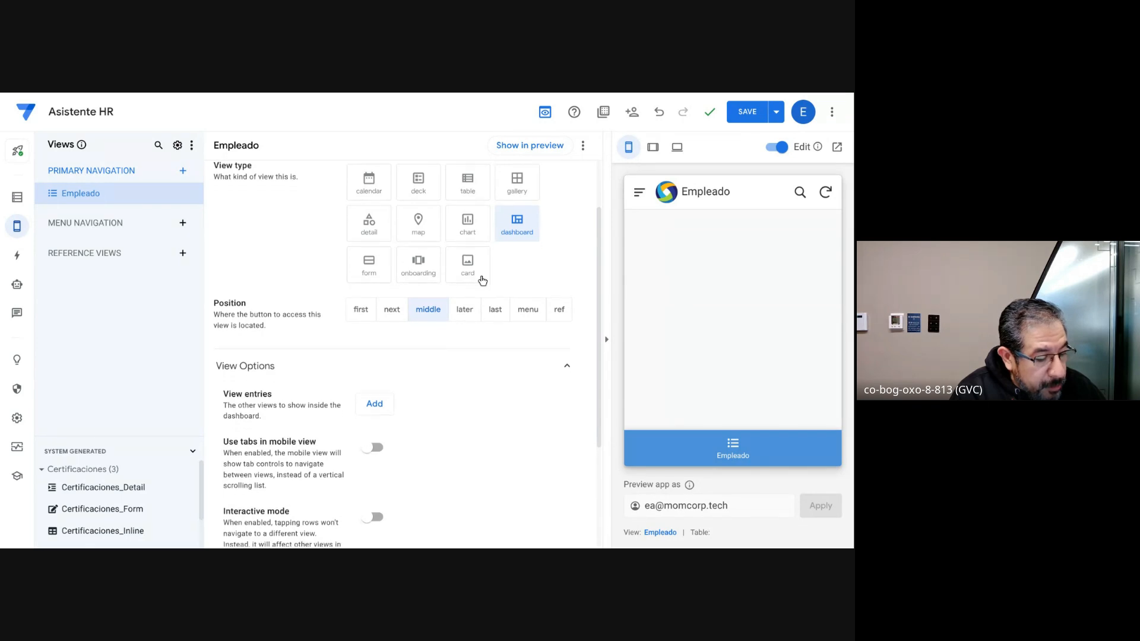
{"action": "scroll", "coordinate": [482, 280], "scroll_direction": "down", "scroll_amount": 2}
{"action": "left_click", "coordinate": [374, 287]}
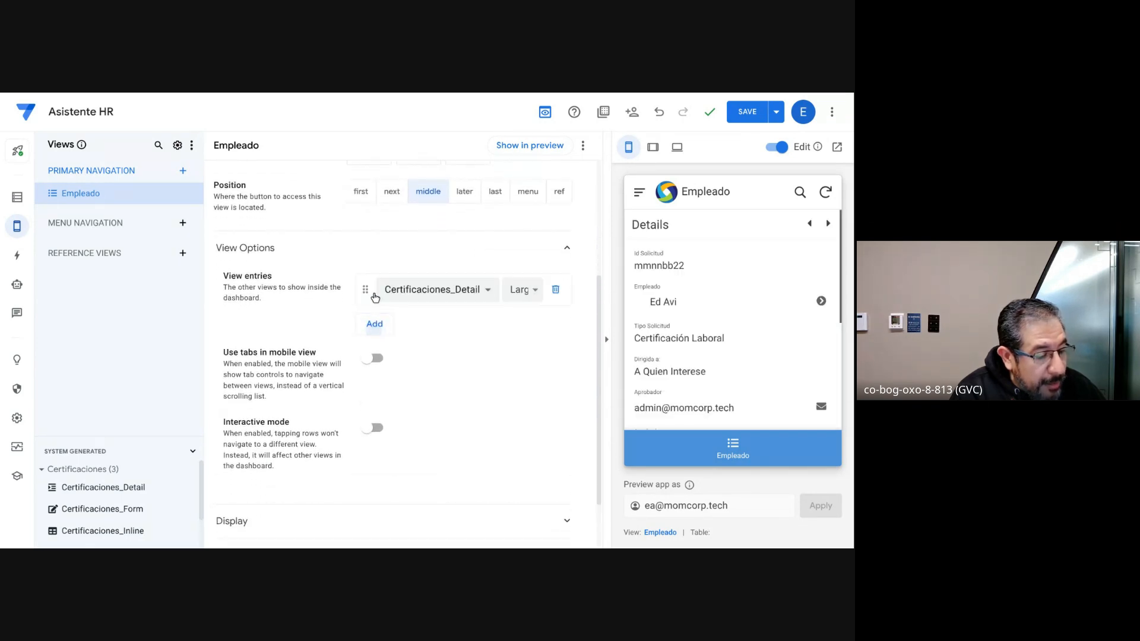
{"action": "left_click", "coordinate": [489, 292]}
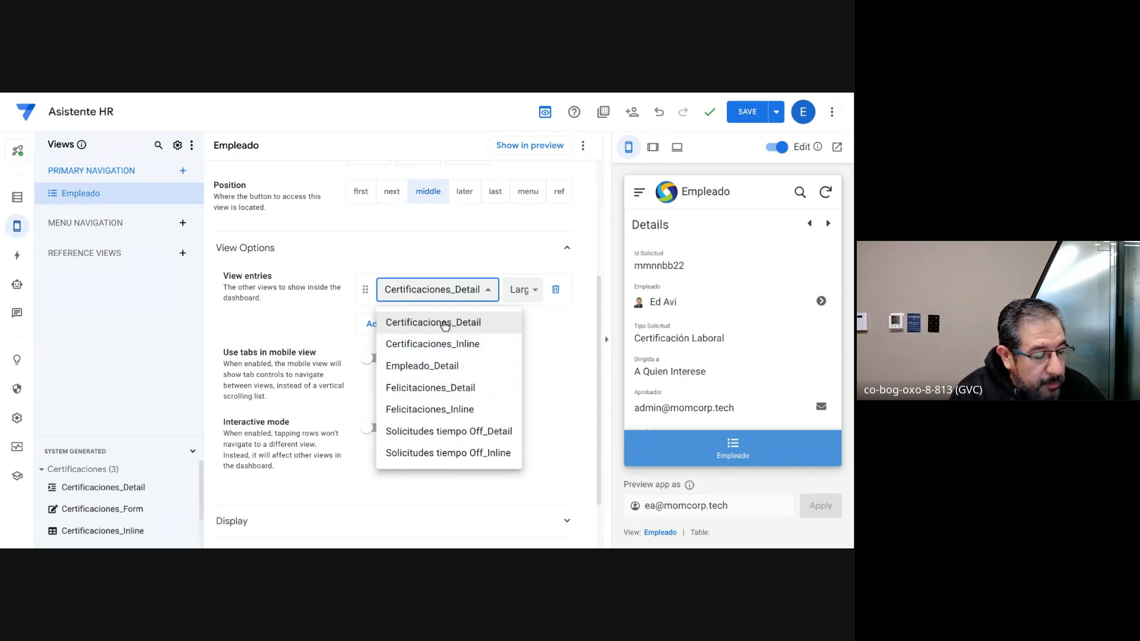
{"action": "left_click", "coordinate": [437, 367]}
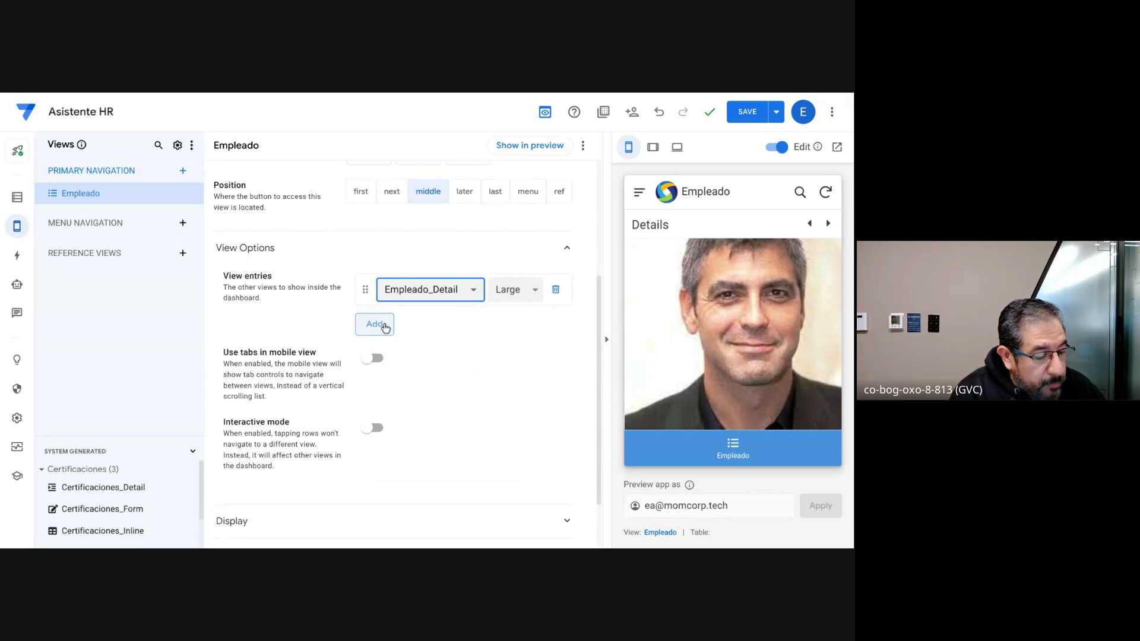
Step: Add two more view entries to the Empleado dashboard, set to Certificaciones_Inline and Felicitaciones_Detail
{"action": "left_click", "coordinate": [375, 324]}
{"action": "left_click", "coordinate": [487, 330]}
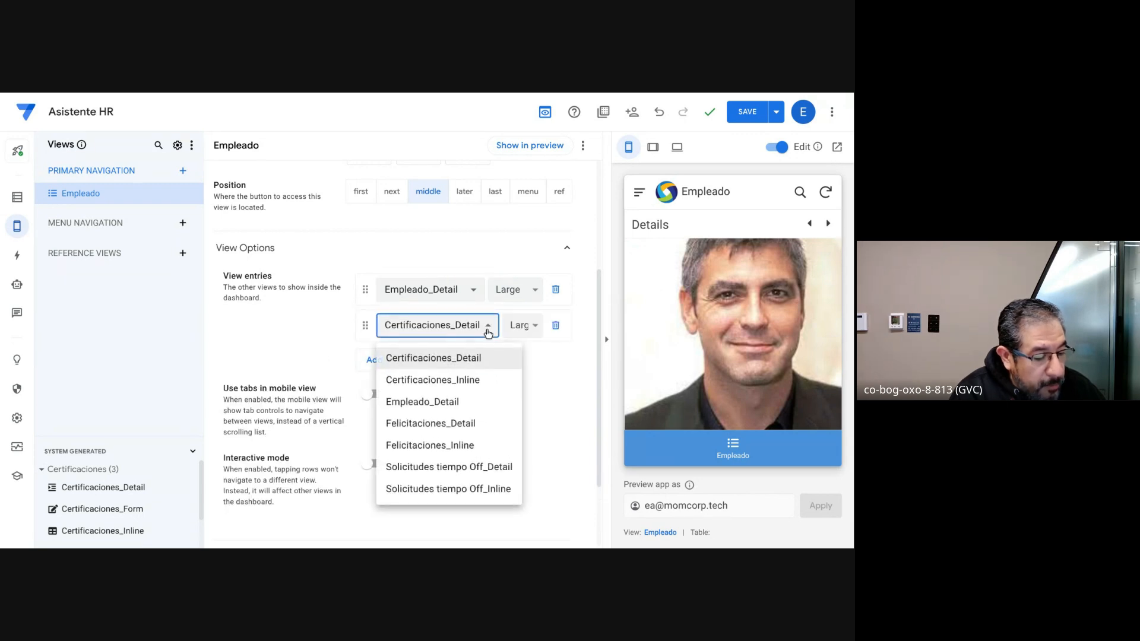
{"action": "left_click", "coordinate": [453, 379]}
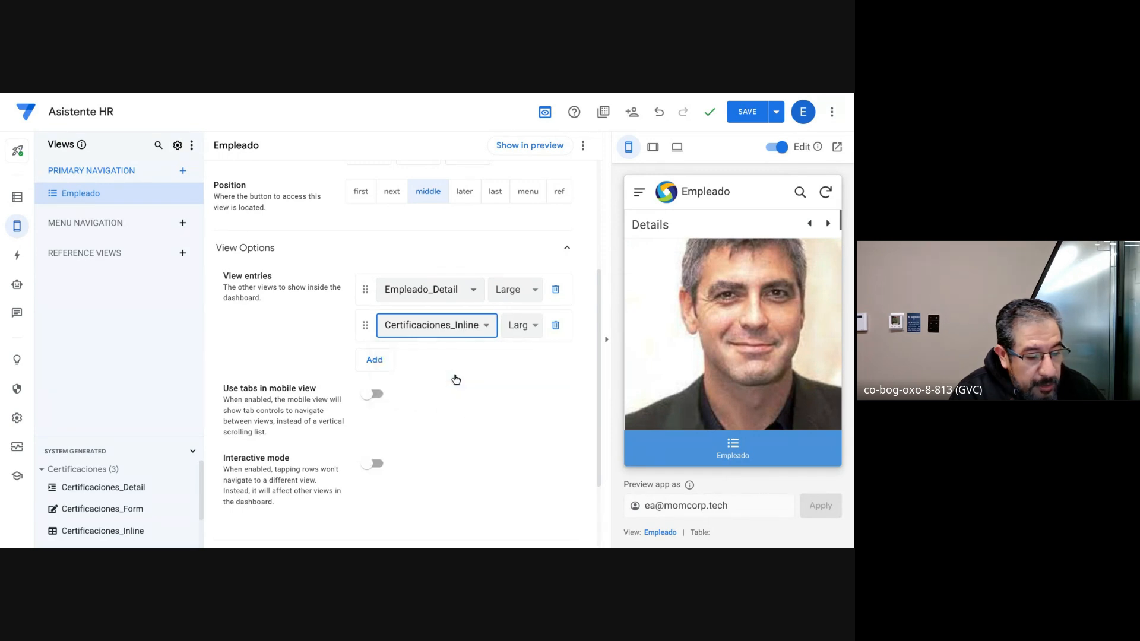
{"action": "left_click", "coordinate": [367, 368]}
{"action": "left_click", "coordinate": [488, 364]}
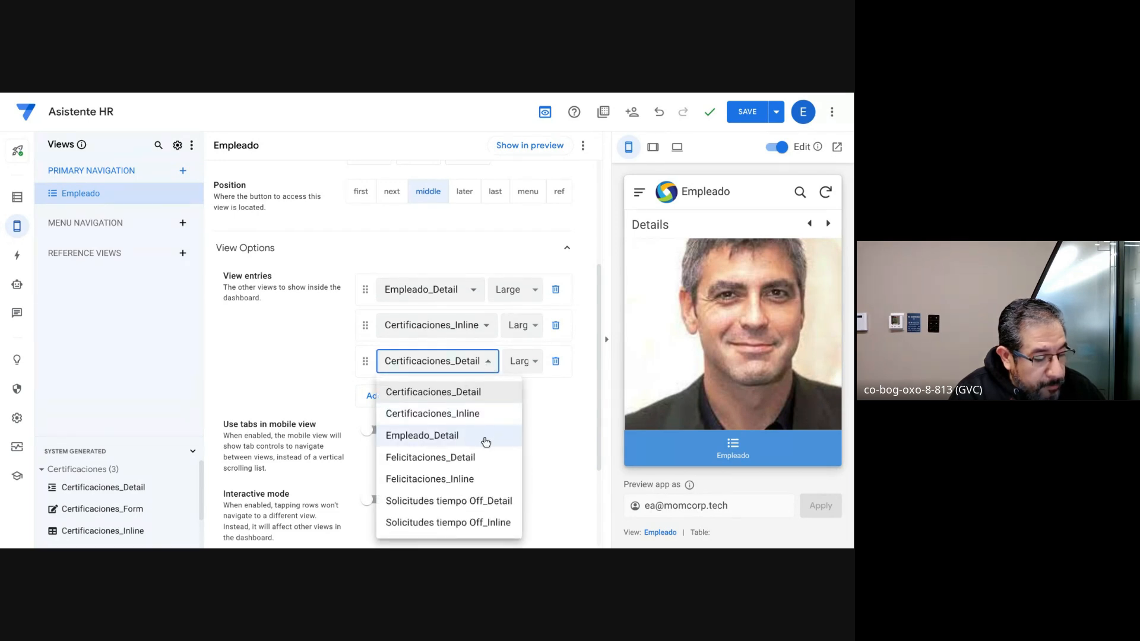
{"action": "left_click", "coordinate": [449, 457]}
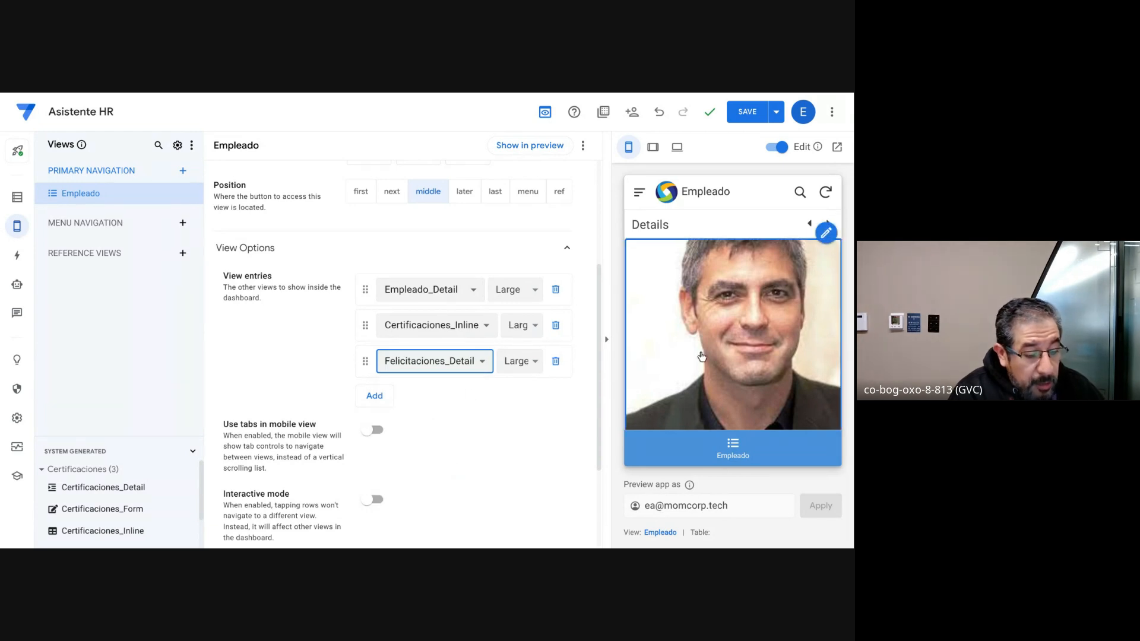
Step: Look through the Empleado dashboard in the embedded preview, and switch to the full-page app preview and reload it
{"action": "scroll", "coordinate": [728, 328], "scroll_direction": "down", "scroll_amount": 5}
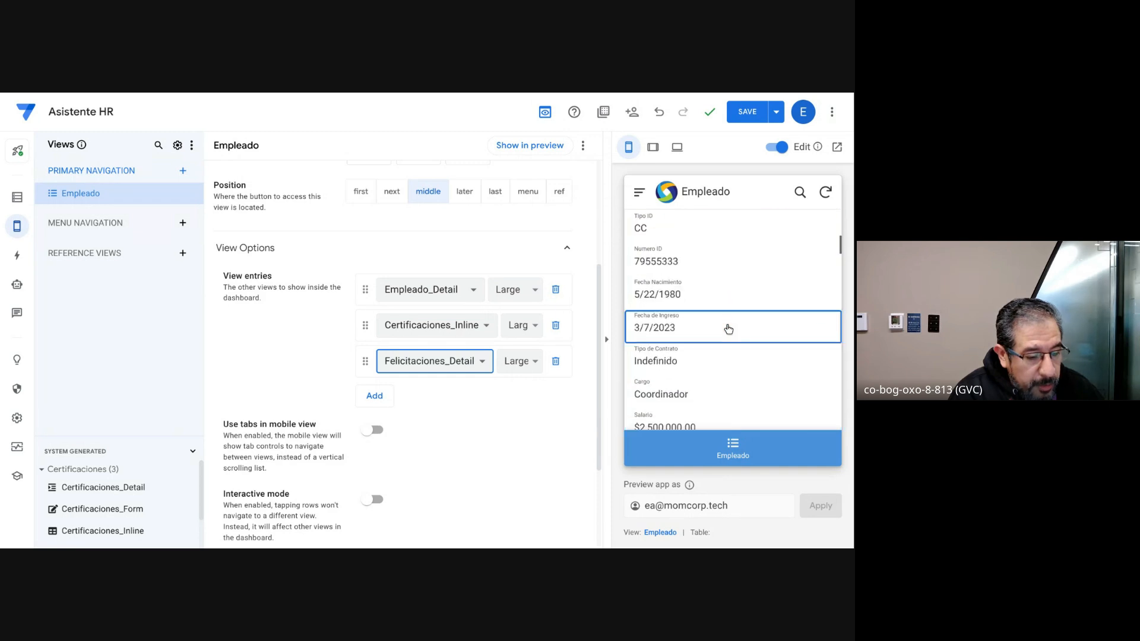
{"action": "scroll", "coordinate": [728, 329], "scroll_direction": "down", "scroll_amount": 10}
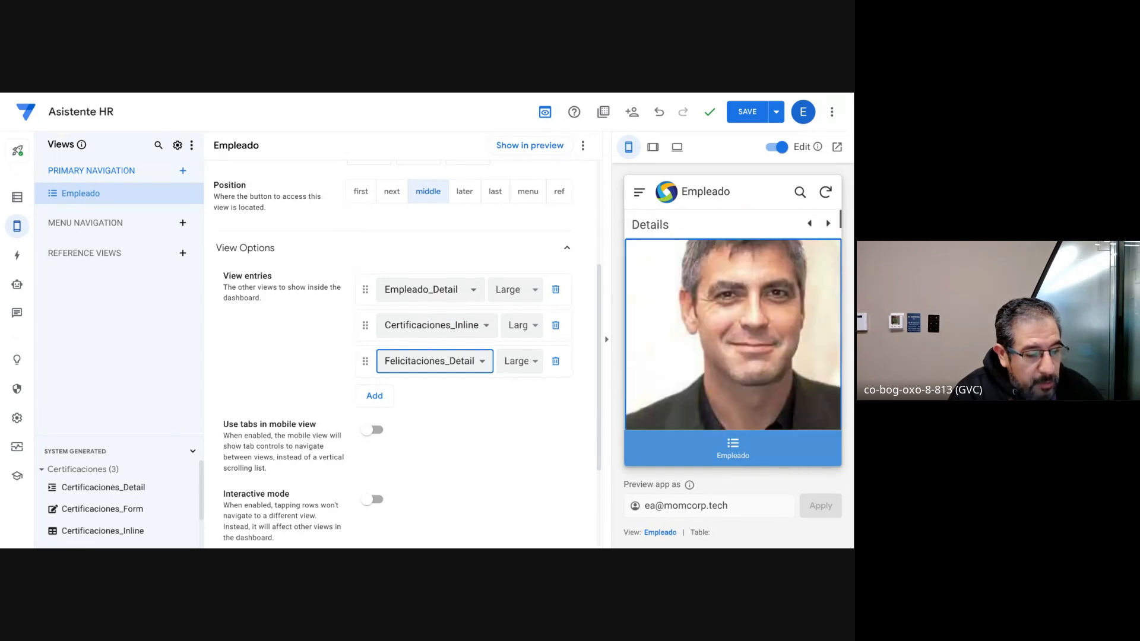
{"action": "left_click", "coordinate": [679, 147]}
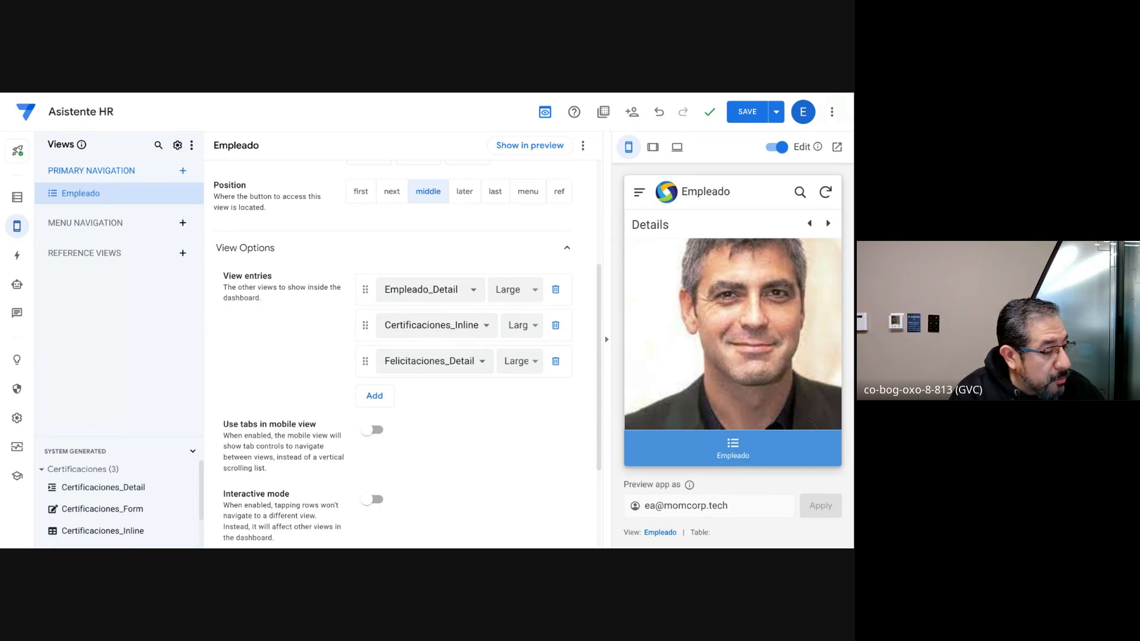
{"action": "key", "text": "ctrl+Tab"}
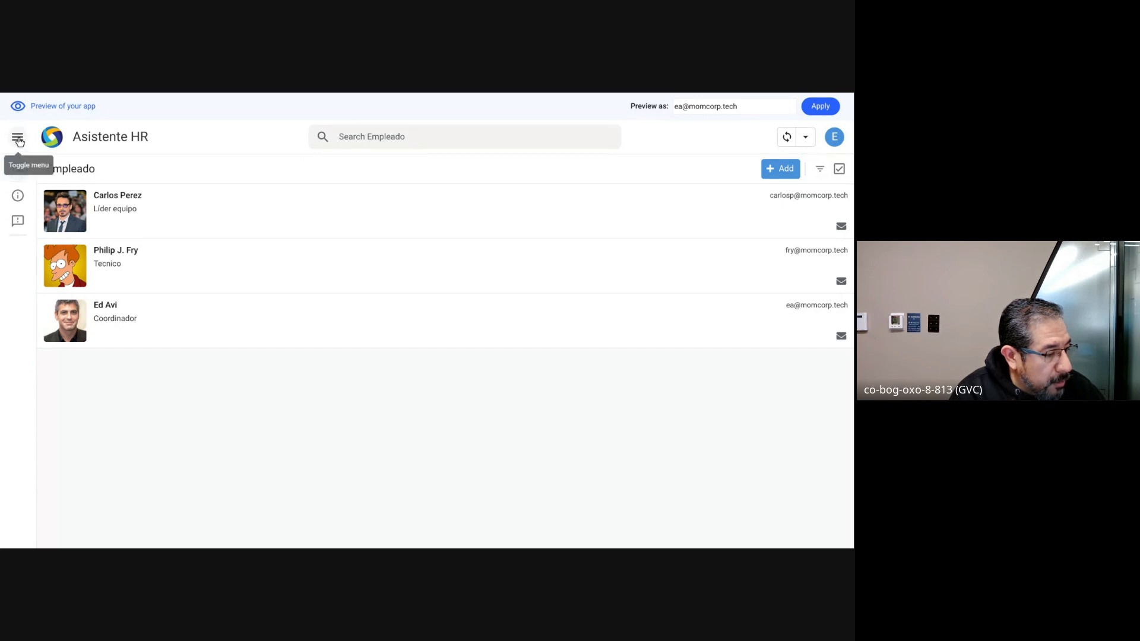
{"action": "left_click", "coordinate": [17, 137]}
{"action": "left_click", "coordinate": [18, 137]}
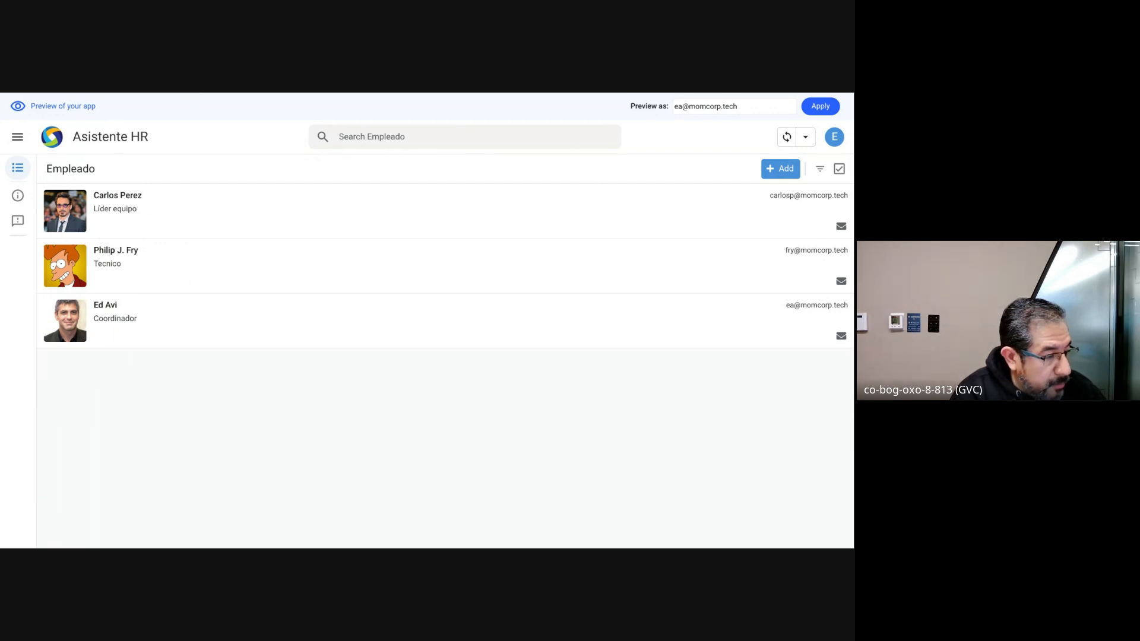
{"action": "key", "text": "F5"}
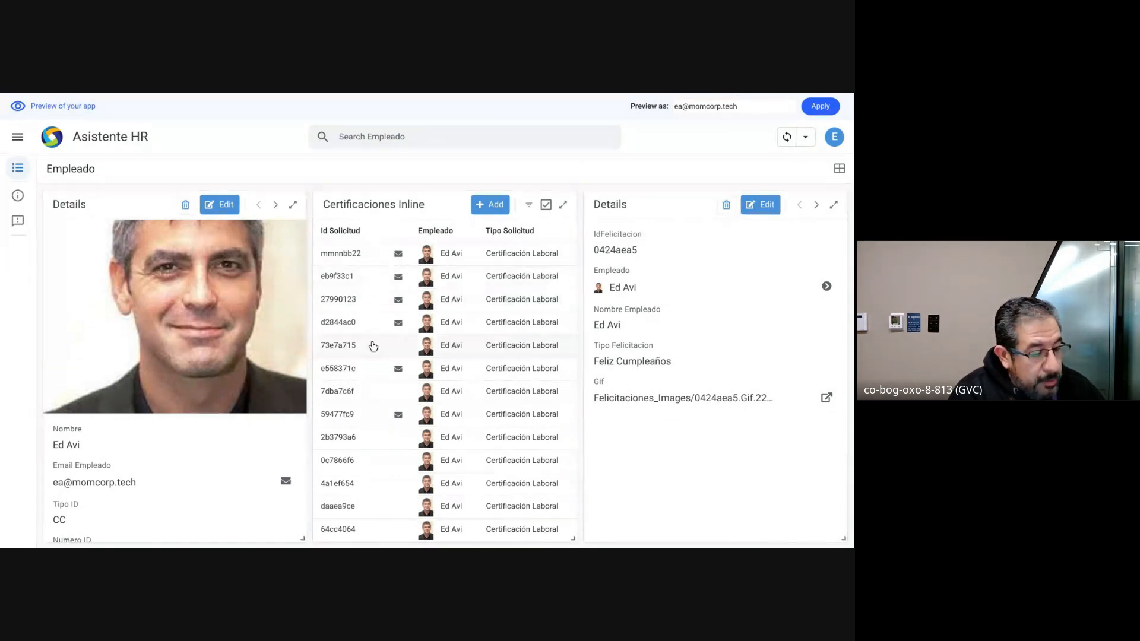
Step: Examine the employee details and related certifications in the full-page Empleado dashboard
{"action": "scroll", "coordinate": [371, 344], "scroll_direction": "down", "scroll_amount": 2}
{"action": "scroll", "coordinate": [396, 230], "scroll_direction": "up", "scroll_amount": 2}
{"action": "scroll", "coordinate": [159, 334], "scroll_direction": "down", "scroll_amount": 5}
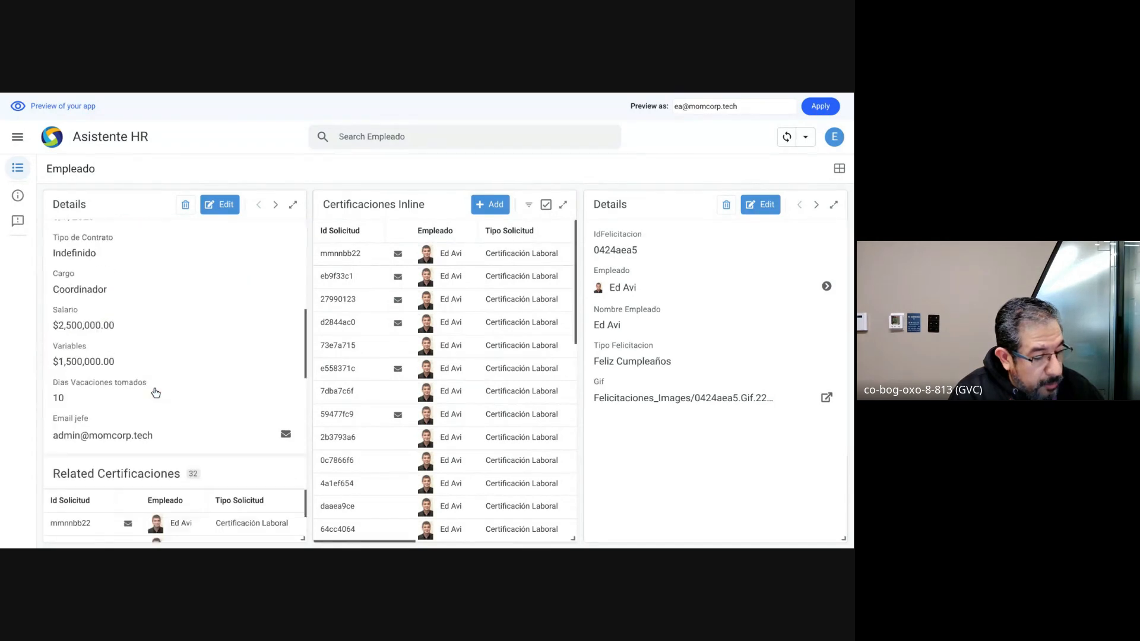
{"action": "scroll", "coordinate": [155, 392], "scroll_direction": "up", "scroll_amount": 5}
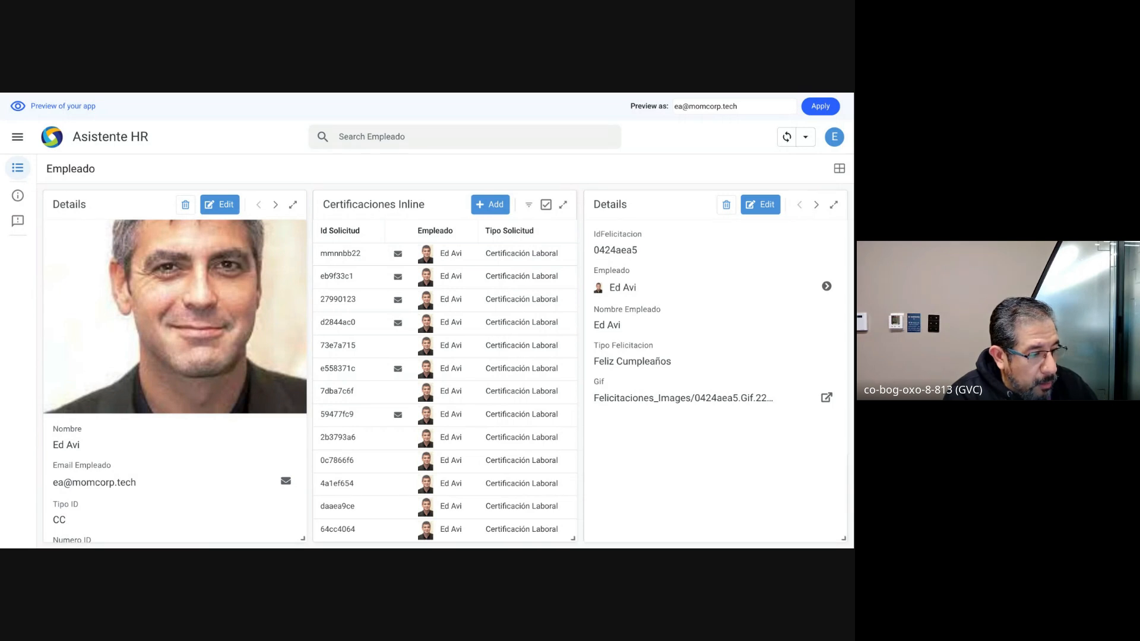
Step: Switch to the slide presentation and advance to the Interacción Acciones slide
{"action": "key", "text": "ctrl+Left"}
{"action": "key", "text": "Right"}
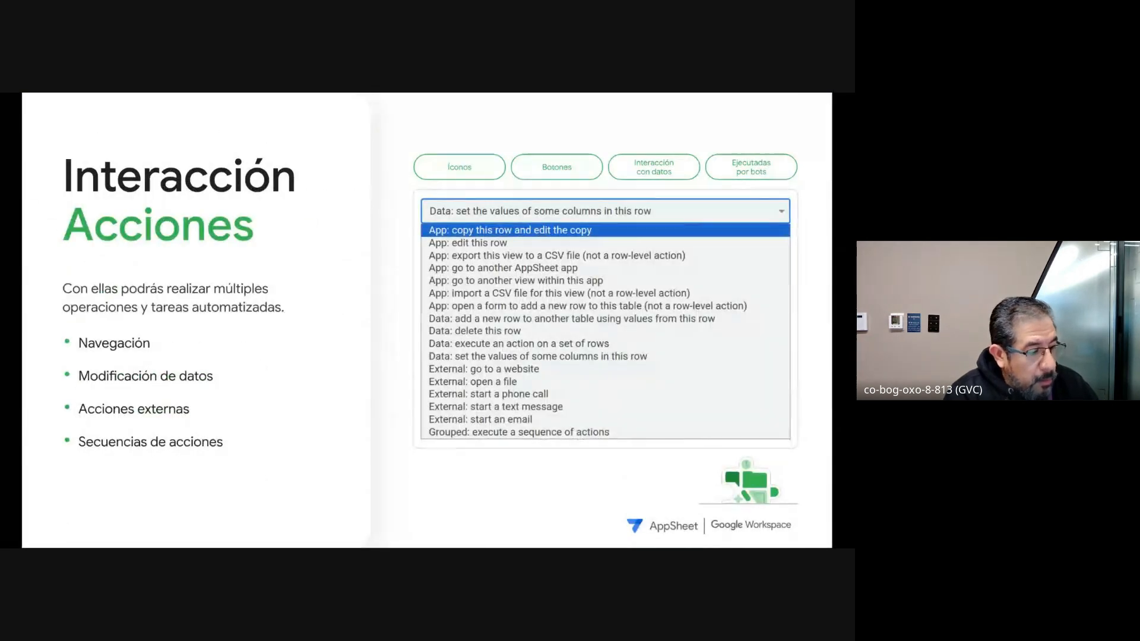
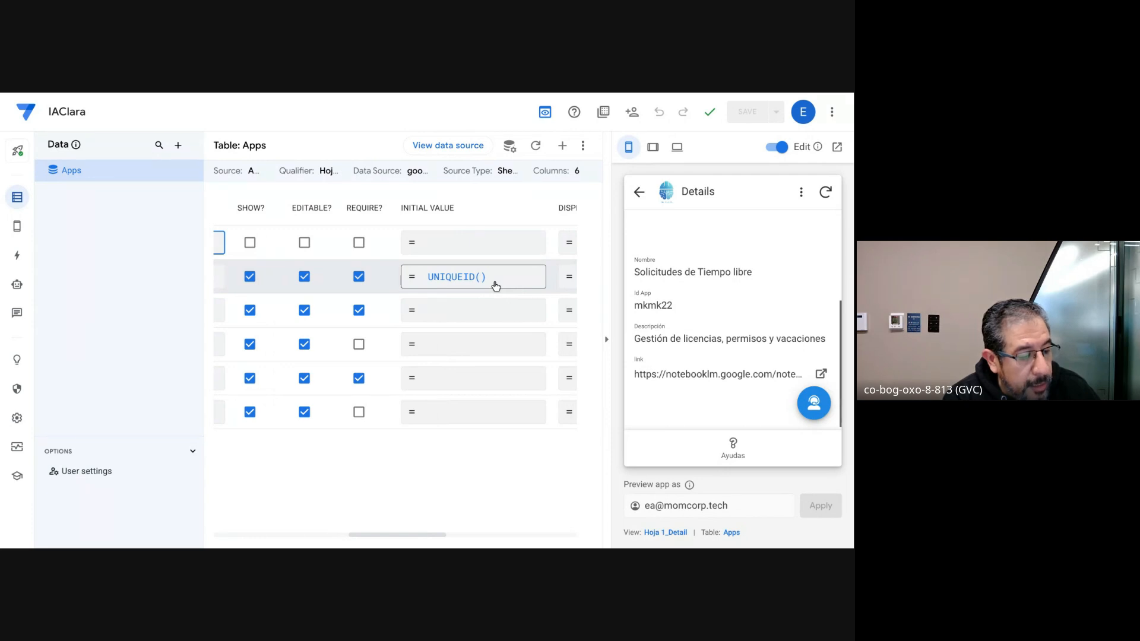
Step: Open the settings of the Id App column in the Apps table and turn off its visibility in the app
{"action": "scroll", "coordinate": [495, 284], "scroll_direction": "right", "scroll_amount": 3}
{"action": "scroll", "coordinate": [494, 284], "scroll_direction": "left", "scroll_amount": 3}
{"action": "left_click", "coordinate": [479, 353]}
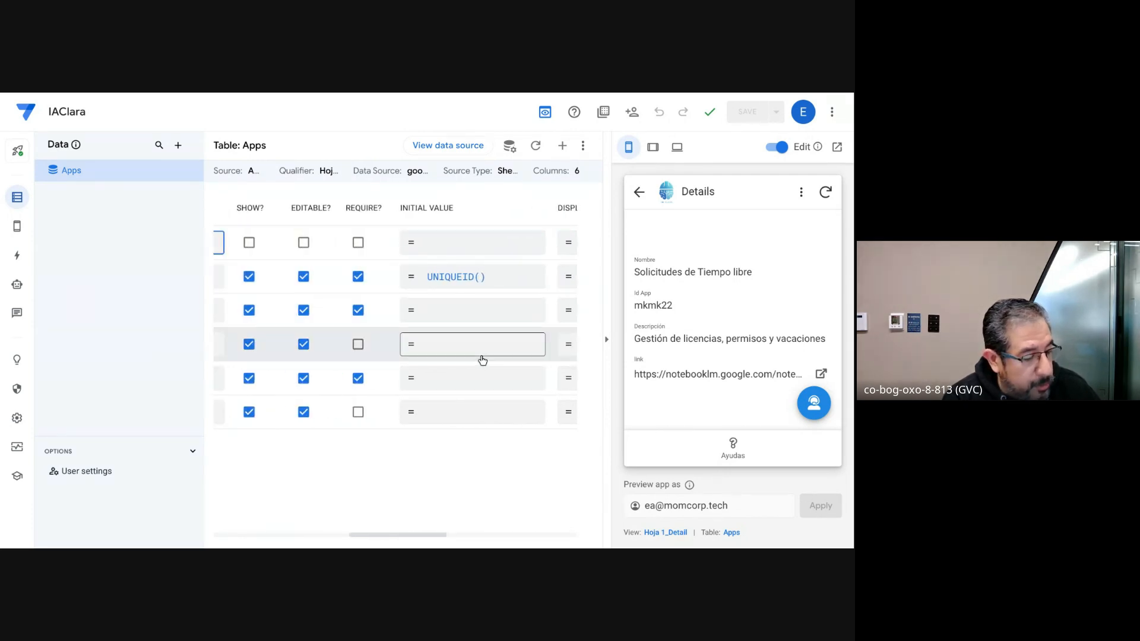
{"action": "scroll", "coordinate": [482, 359], "scroll_direction": "left", "scroll_amount": 5}
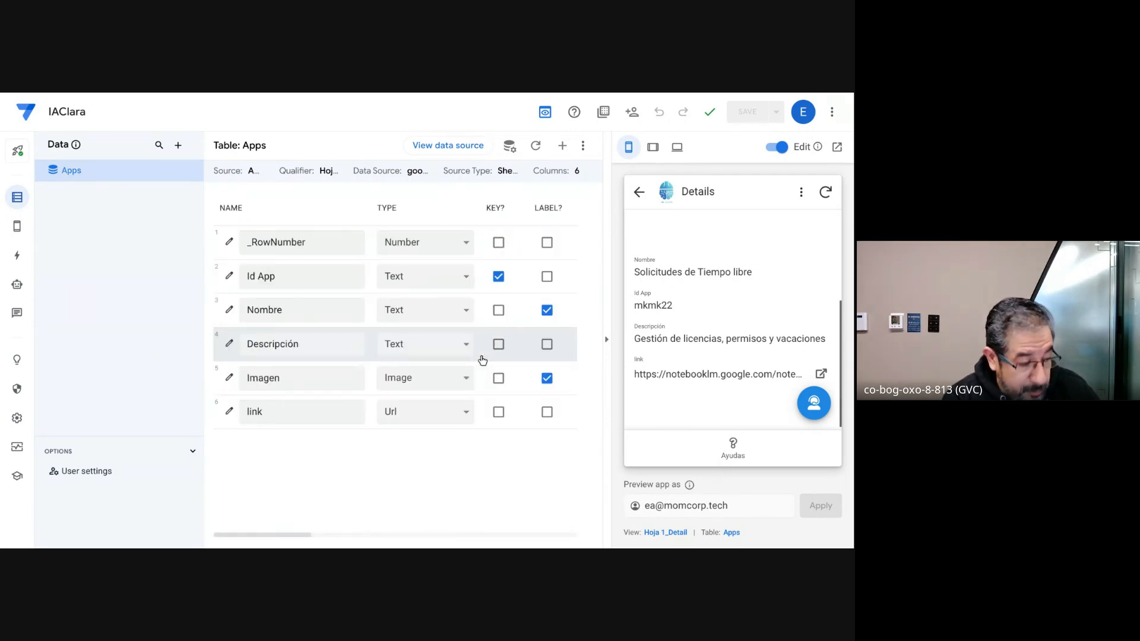
{"action": "left_click", "coordinate": [230, 278]}
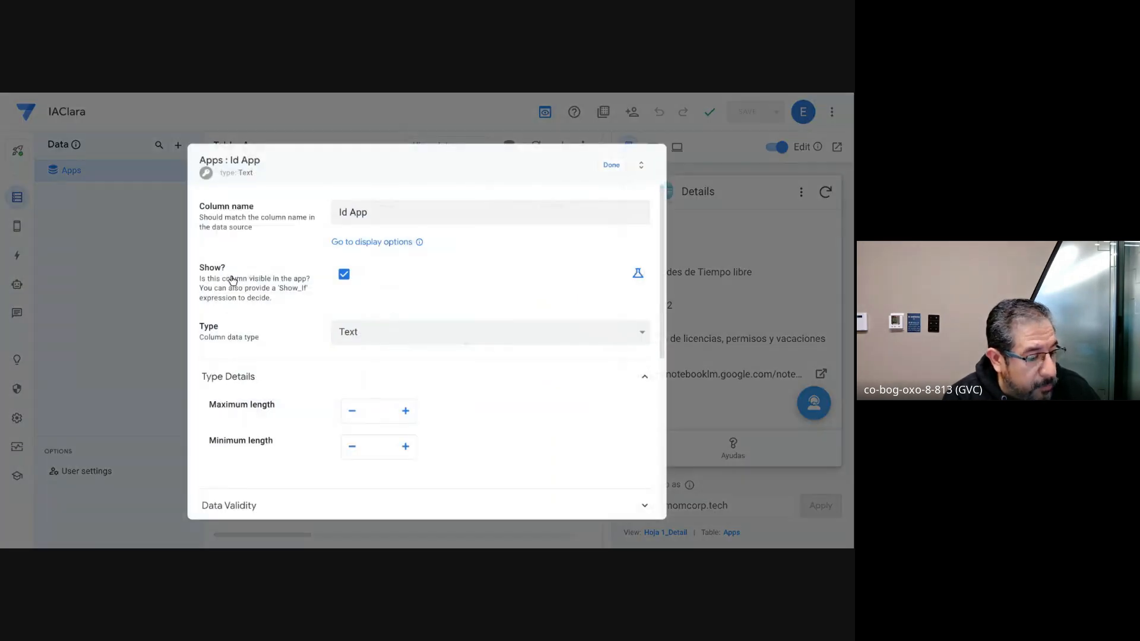
{"action": "scroll", "coordinate": [350, 265], "scroll_direction": "down", "scroll_amount": 1}
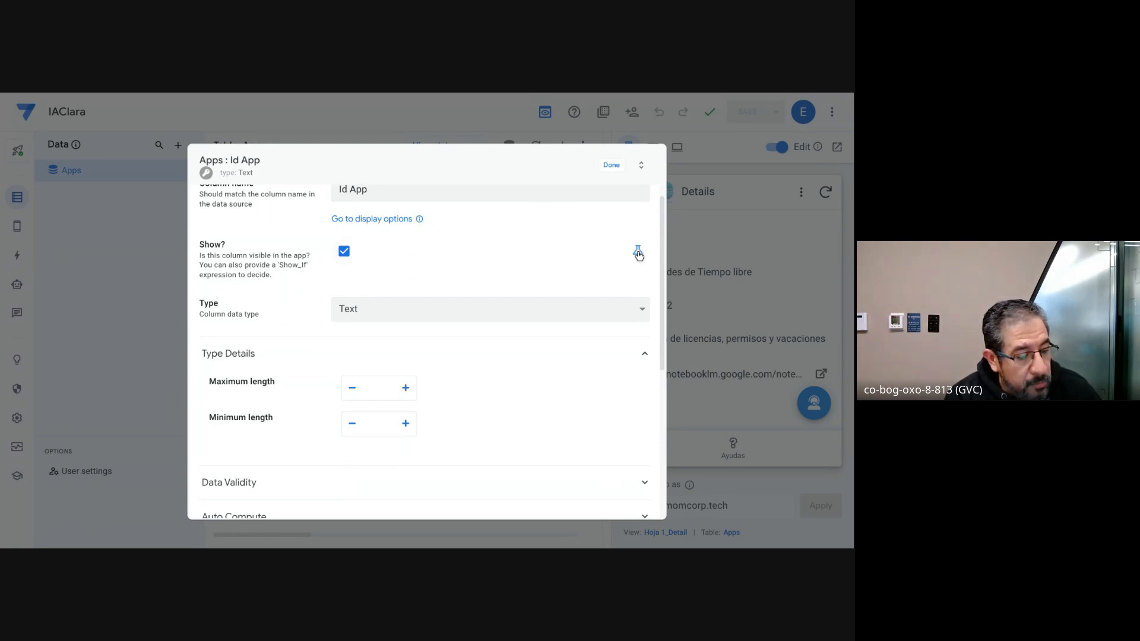
{"action": "left_click", "coordinate": [344, 252]}
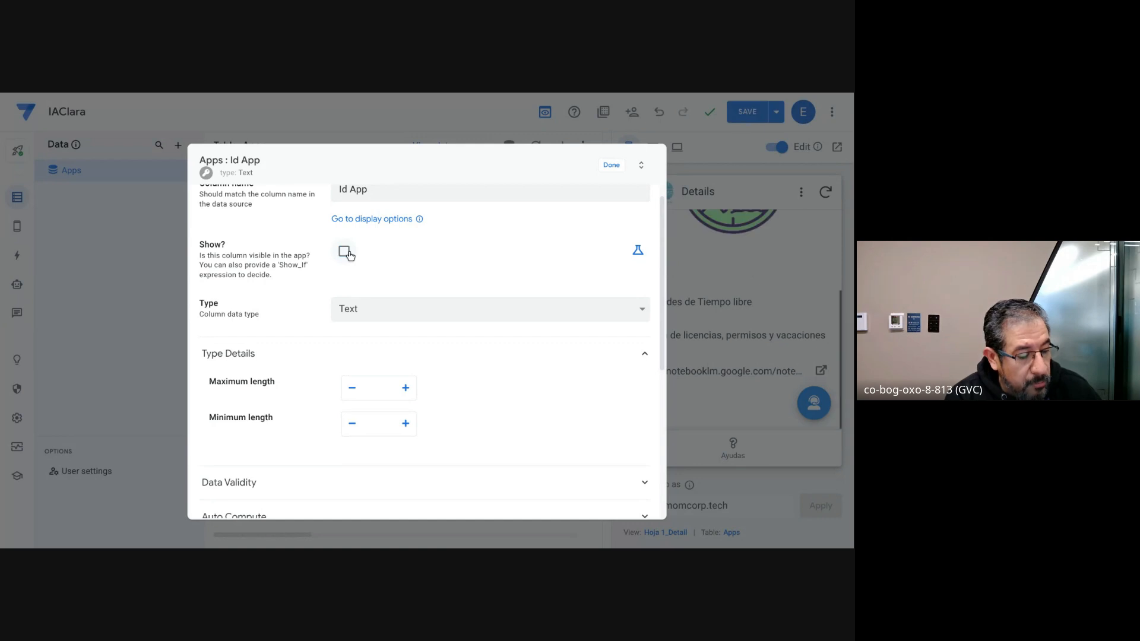
{"action": "left_click", "coordinate": [346, 253]}
{"action": "left_click", "coordinate": [345, 253]}
{"action": "scroll", "coordinate": [416, 256], "scroll_direction": "up", "scroll_amount": 1}
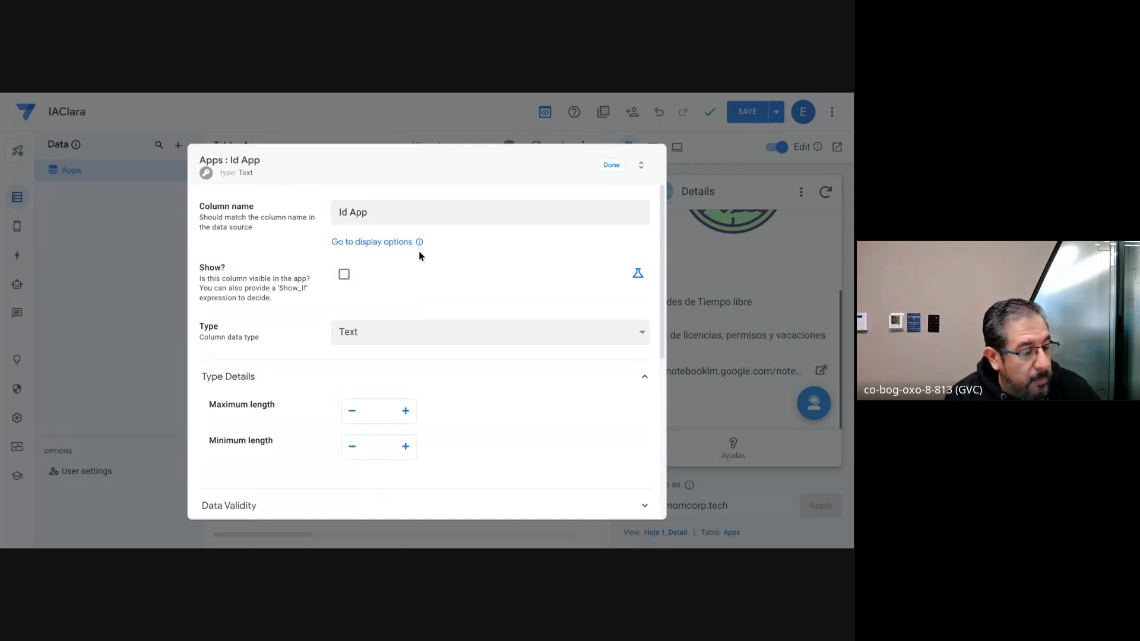
{"action": "left_click", "coordinate": [345, 276]}
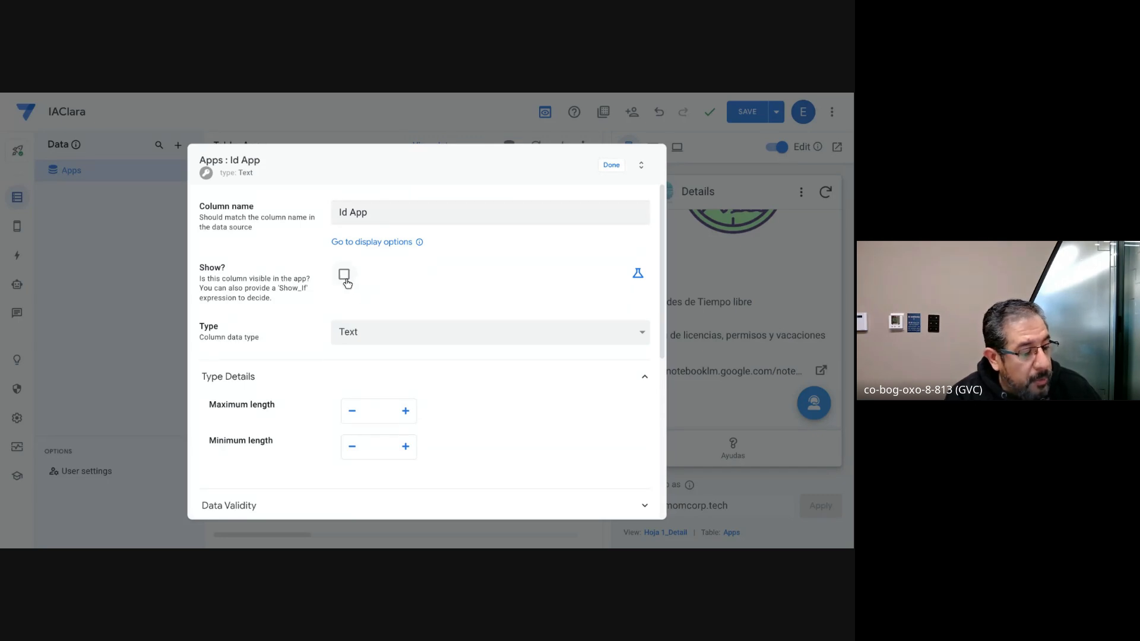
Step: Switch the Id App column's Show setting to an expression and insert the USERROLE() function into it
{"action": "left_click", "coordinate": [638, 275]}
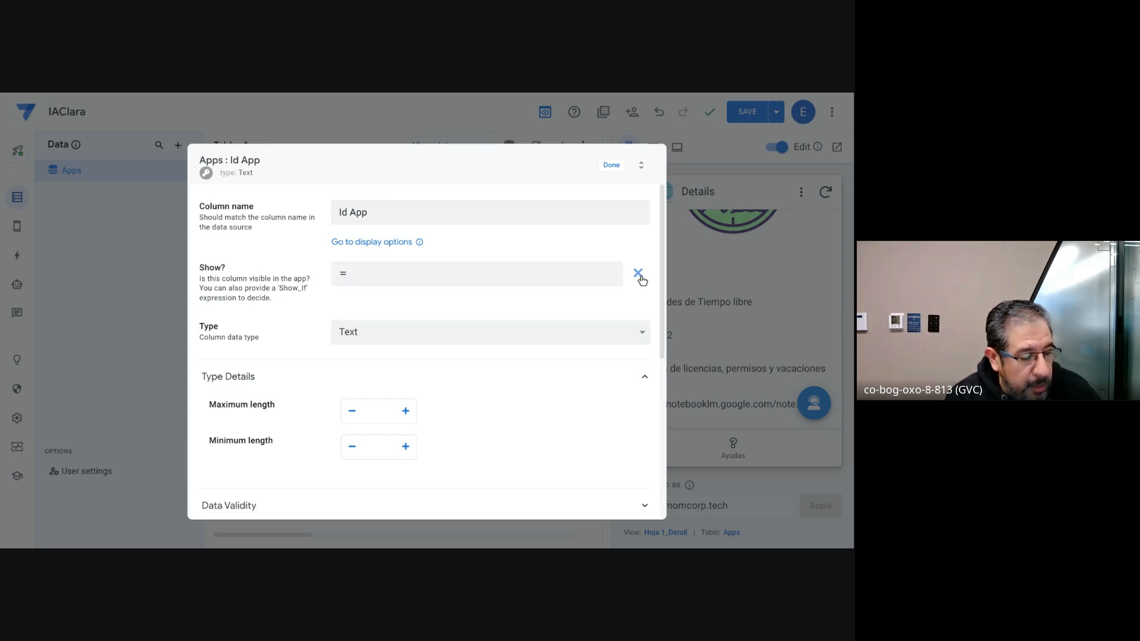
{"action": "left_click", "coordinate": [459, 276]}
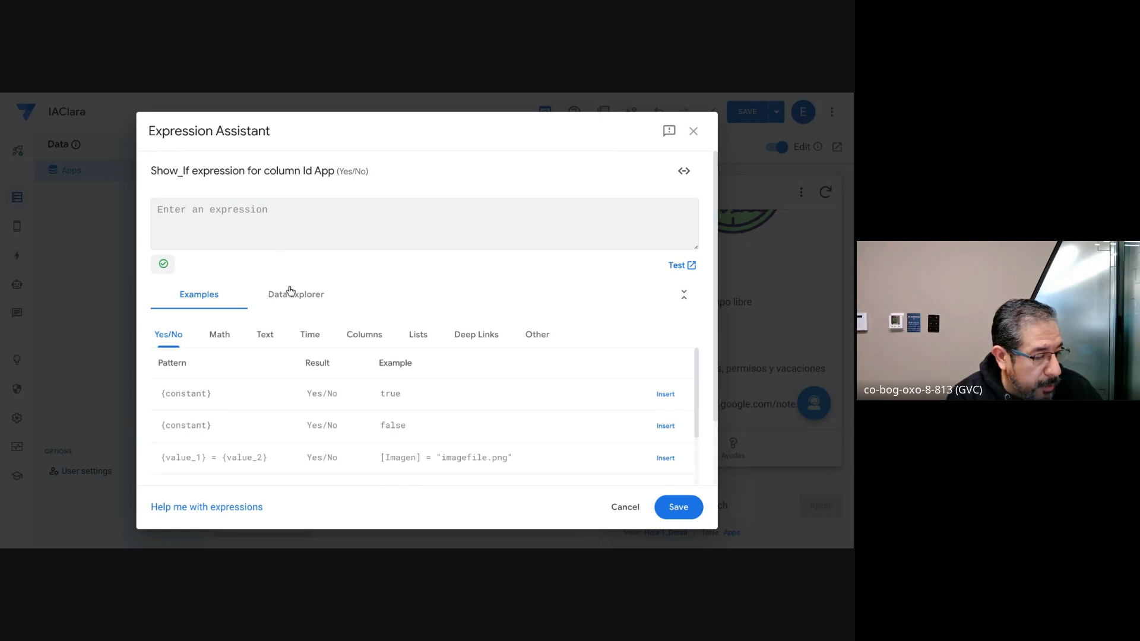
{"action": "left_click", "coordinate": [532, 336]}
{"action": "scroll", "coordinate": [377, 403], "scroll_direction": "down", "scroll_amount": 5}
{"action": "scroll", "coordinate": [376, 401], "scroll_direction": "down", "scroll_amount": 1}
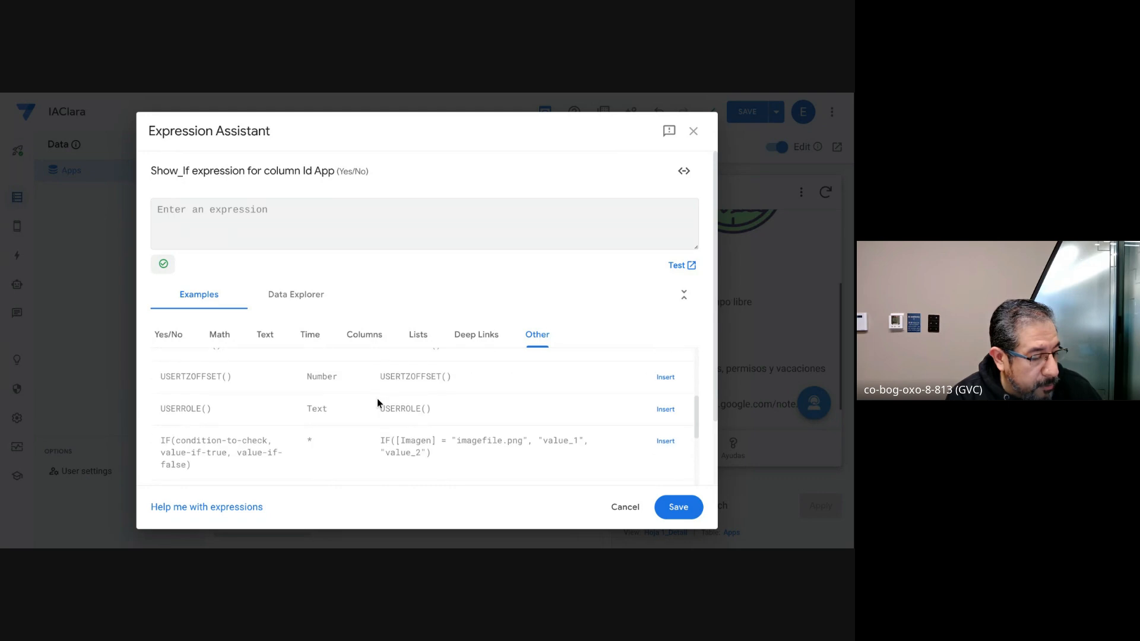
{"action": "scroll", "coordinate": [380, 410], "scroll_direction": "down", "scroll_amount": 1}
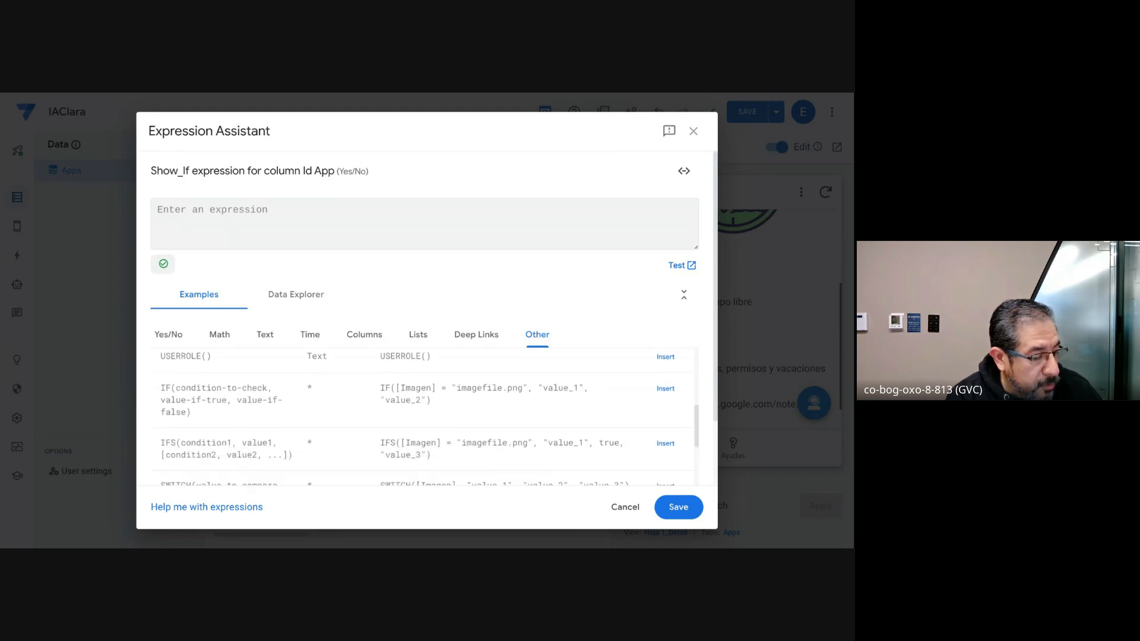
{"action": "scroll", "coordinate": [502, 427], "scroll_direction": "up", "scroll_amount": 1}
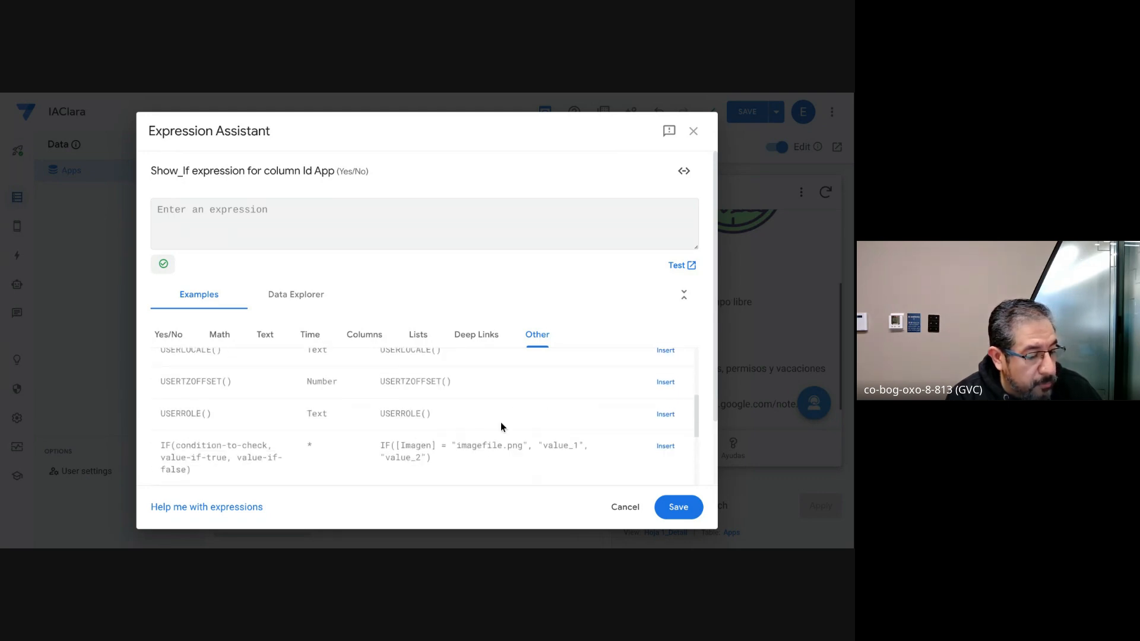
{"action": "left_click", "coordinate": [665, 415]}
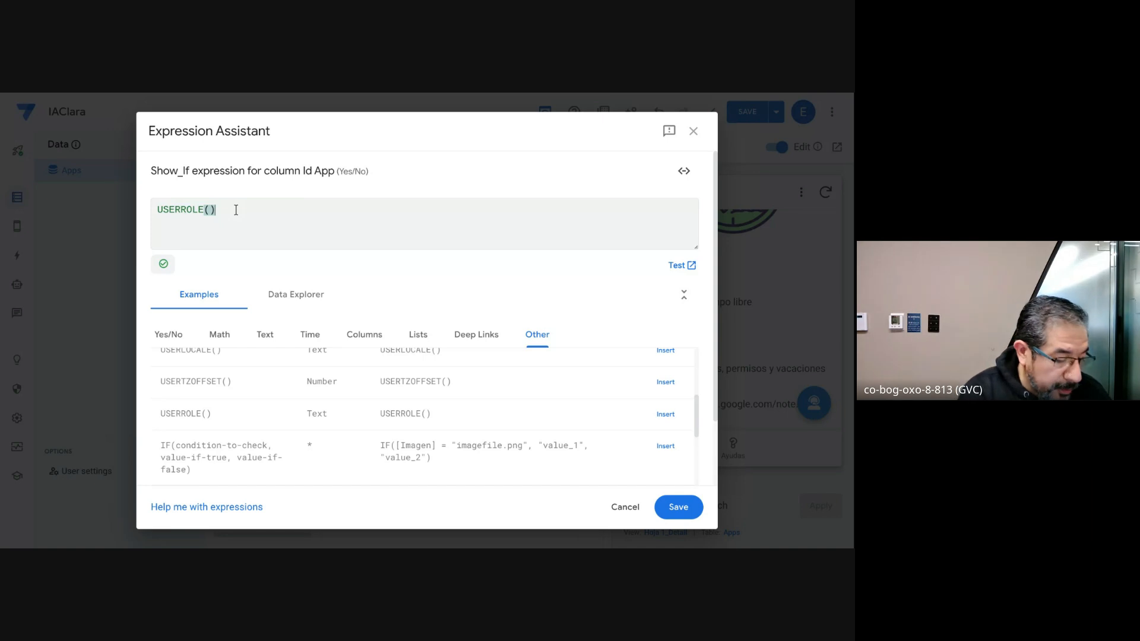
Step: Complete the Show_If expression as USERROLE()="Admin", then save the column settings and the app
{"action": "type", "text": "¡"}
{"action": "key", "text": "BackSpace"}
{"action": "type", "text": "="}
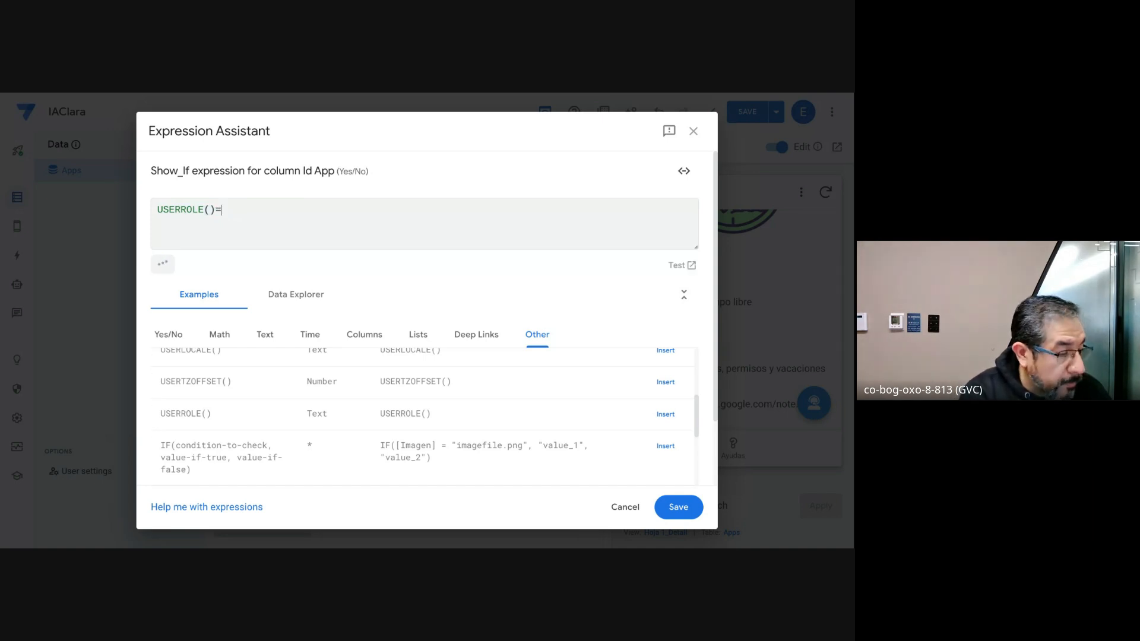
{"action": "type", "text": "2"}
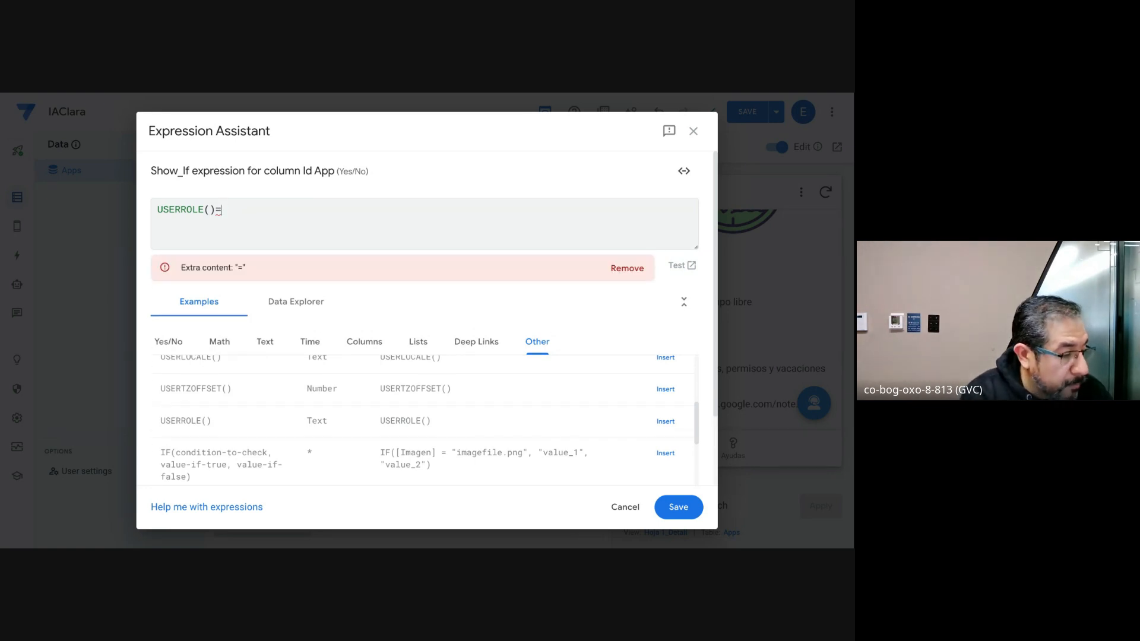
{"action": "type", "text": "?"}
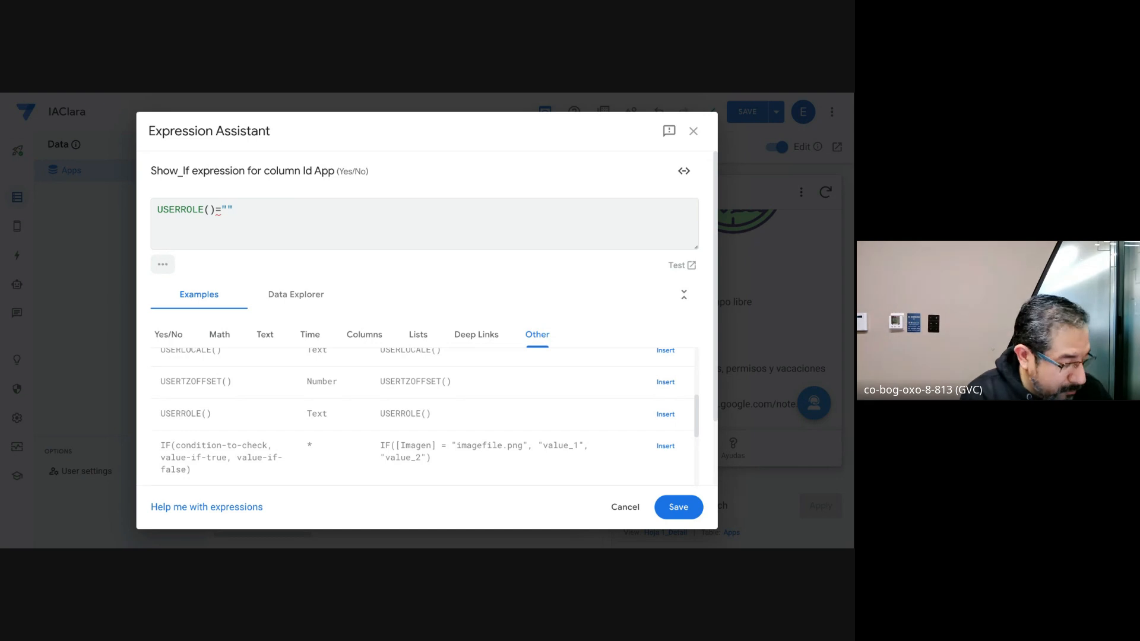
{"action": "type", "text": "Admin"}
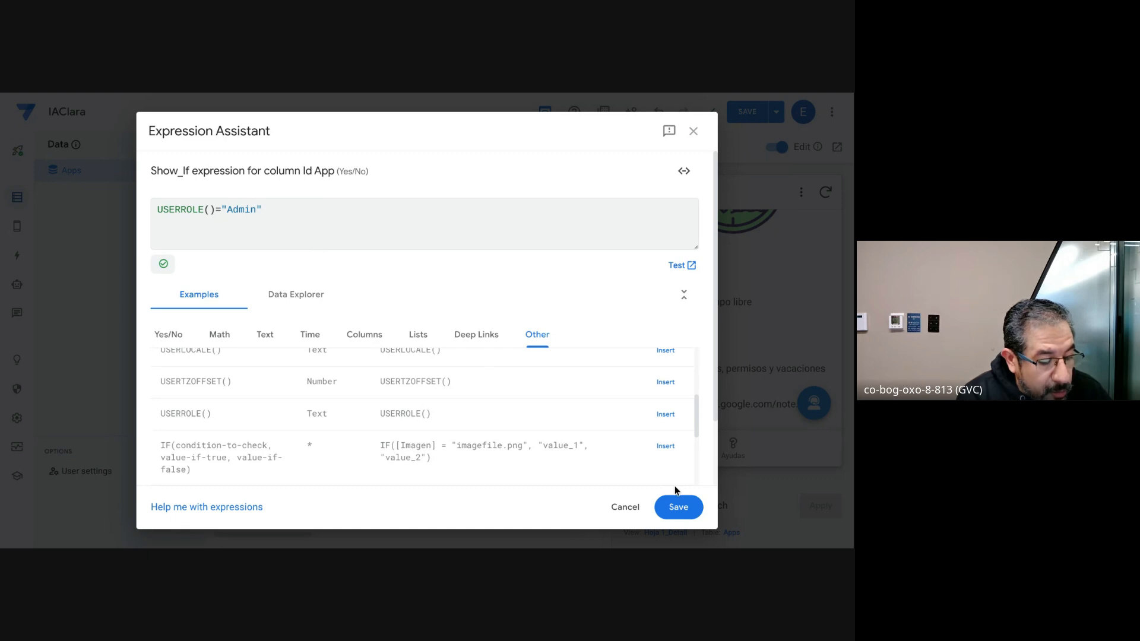
{"action": "left_click", "coordinate": [677, 507]}
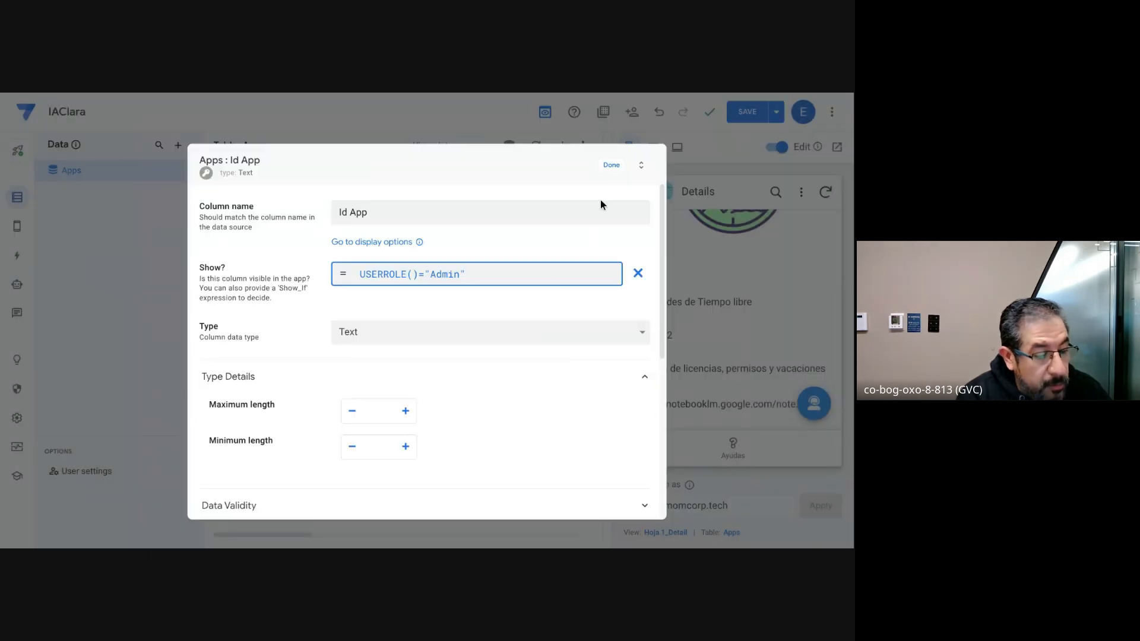
{"action": "left_click", "coordinate": [610, 166]}
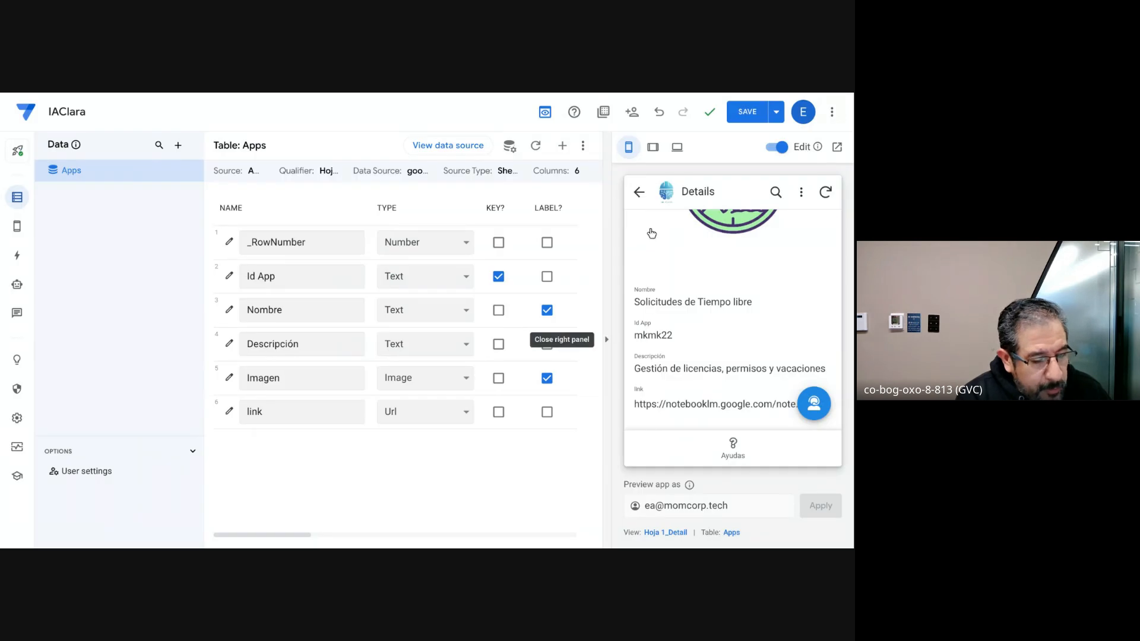
{"action": "left_click", "coordinate": [744, 117]}
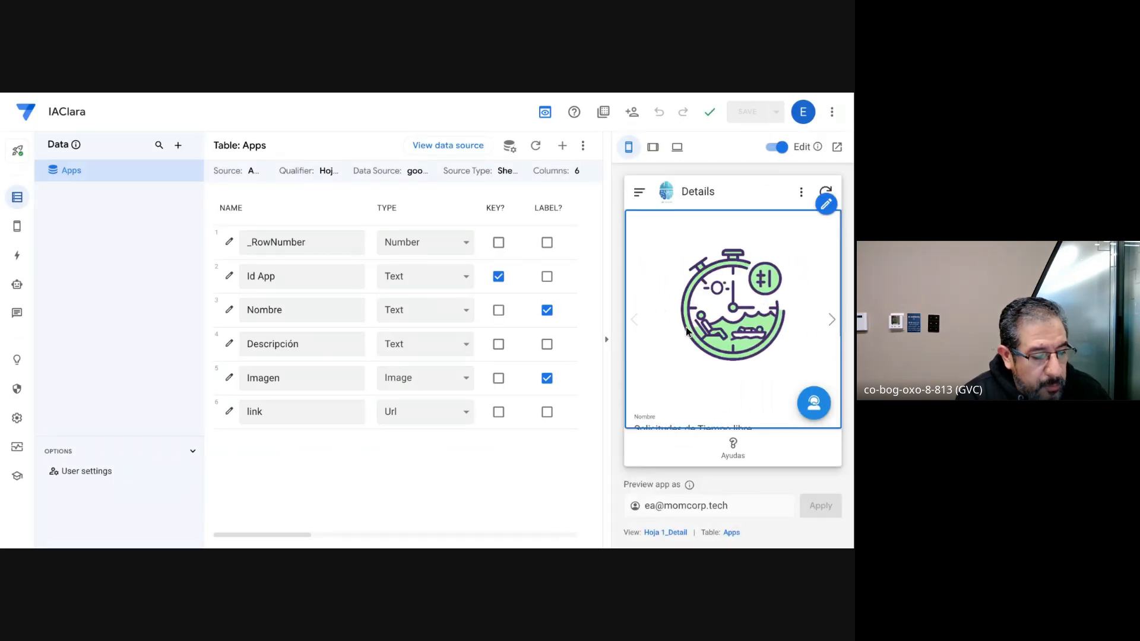
Step: Check the Id App field in the app preview, and preview the app as another user by entering that user's e-mail
{"action": "scroll", "coordinate": [685, 327], "scroll_direction": "down", "scroll_amount": 3}
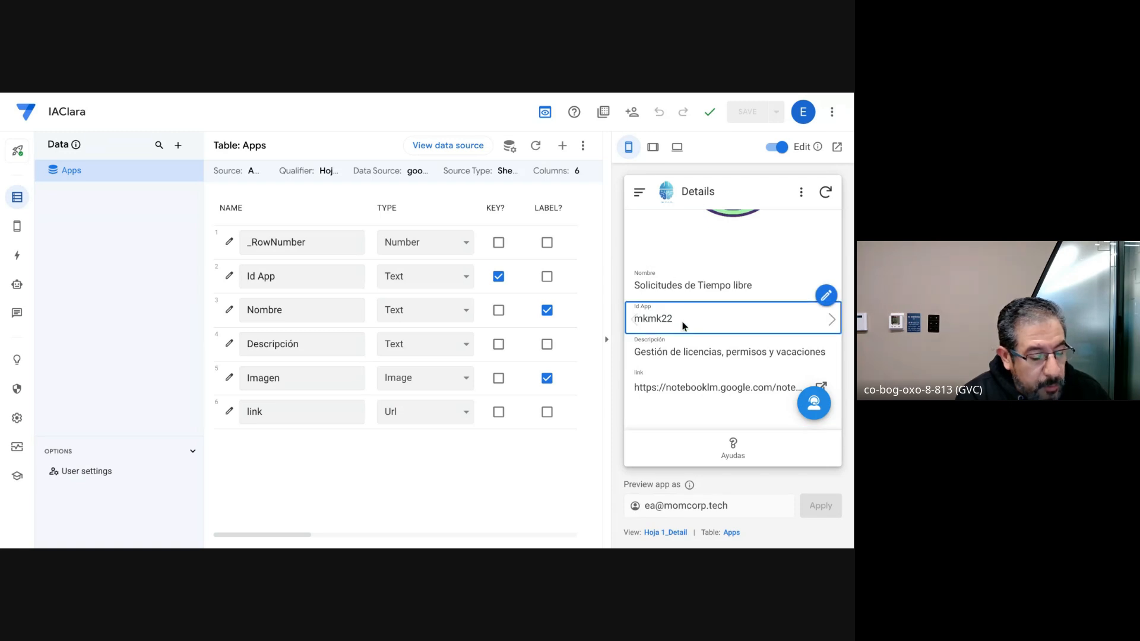
{"action": "scroll", "coordinate": [692, 327], "scroll_direction": "down", "scroll_amount": 1}
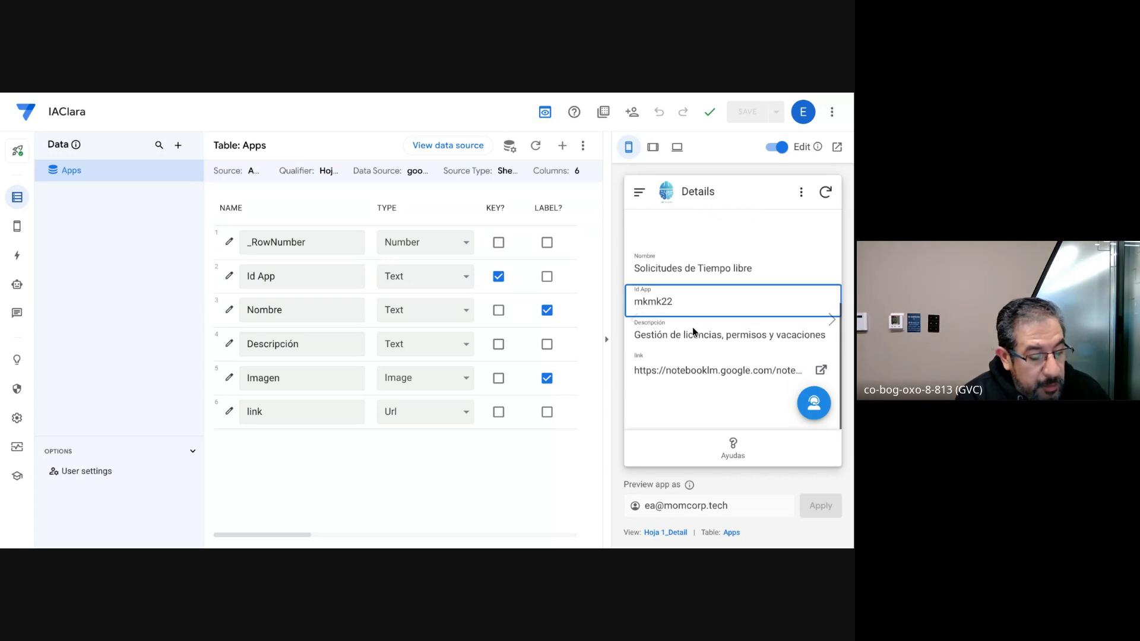
{"action": "left_click", "coordinate": [655, 507]}
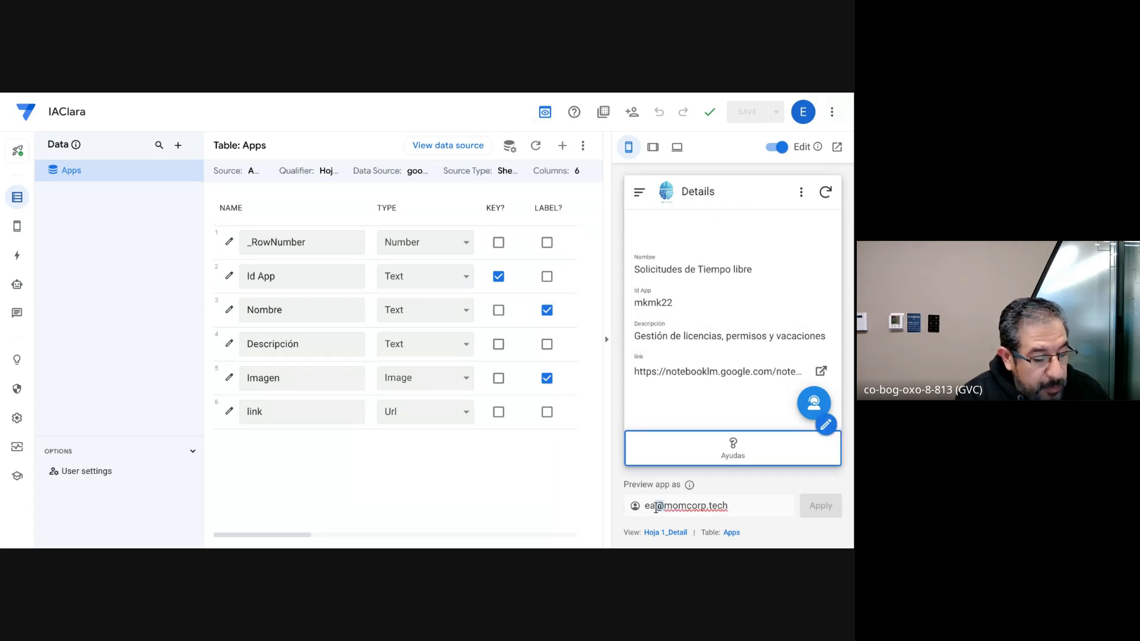
{"action": "key", "text": "BackSpace"}
{"action": "key", "text": "BackSpace"}
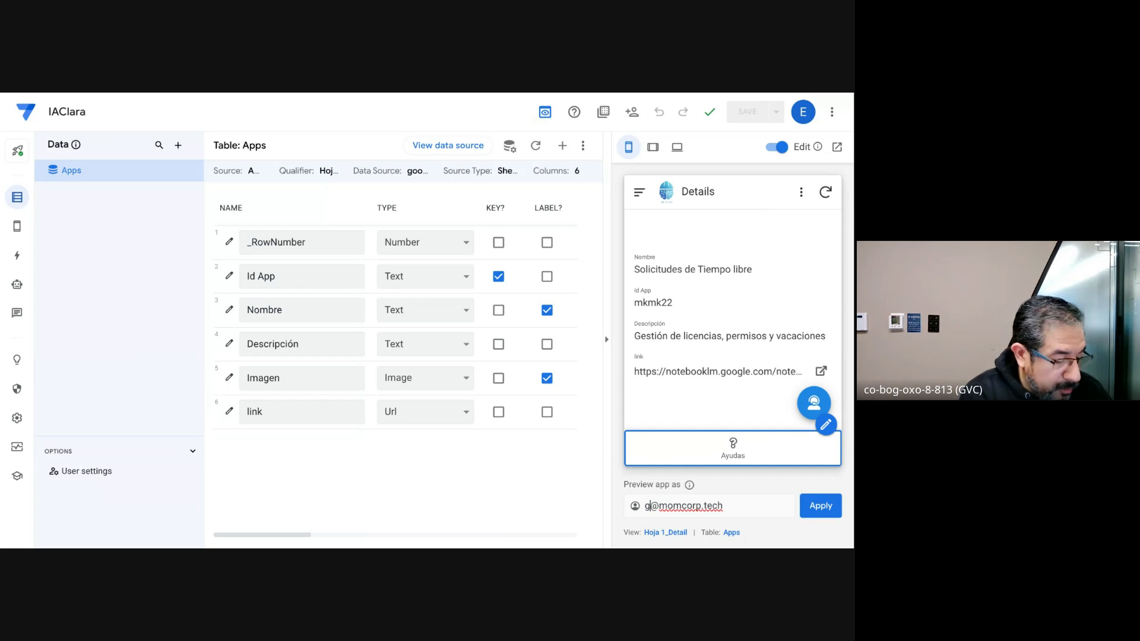
{"action": "type", "text": "gus"}
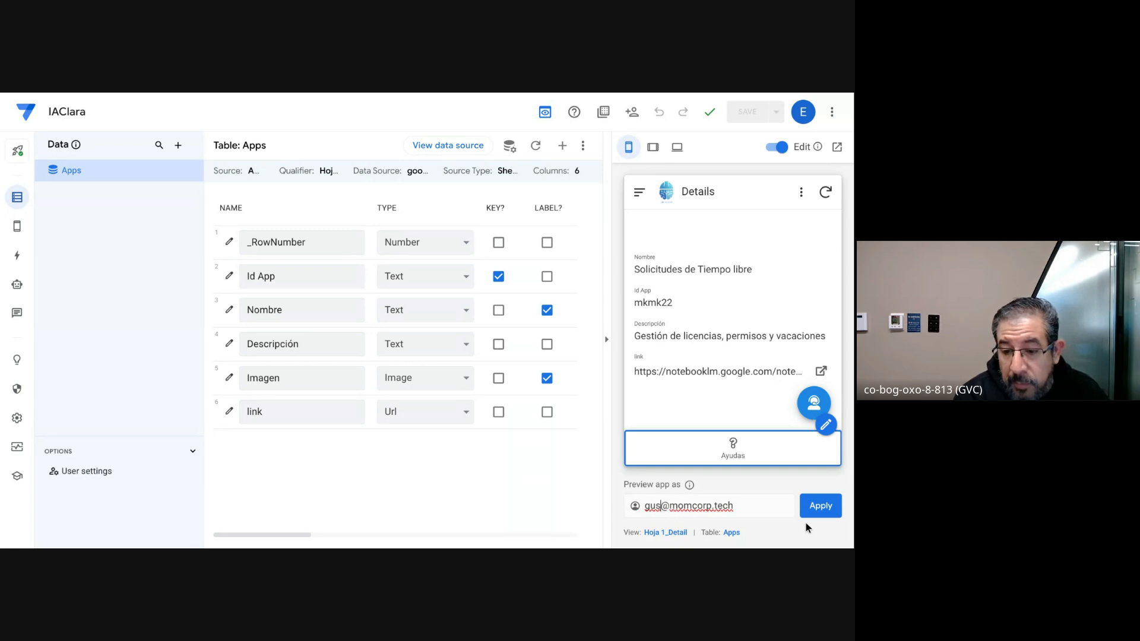
{"action": "left_click", "coordinate": [825, 511]}
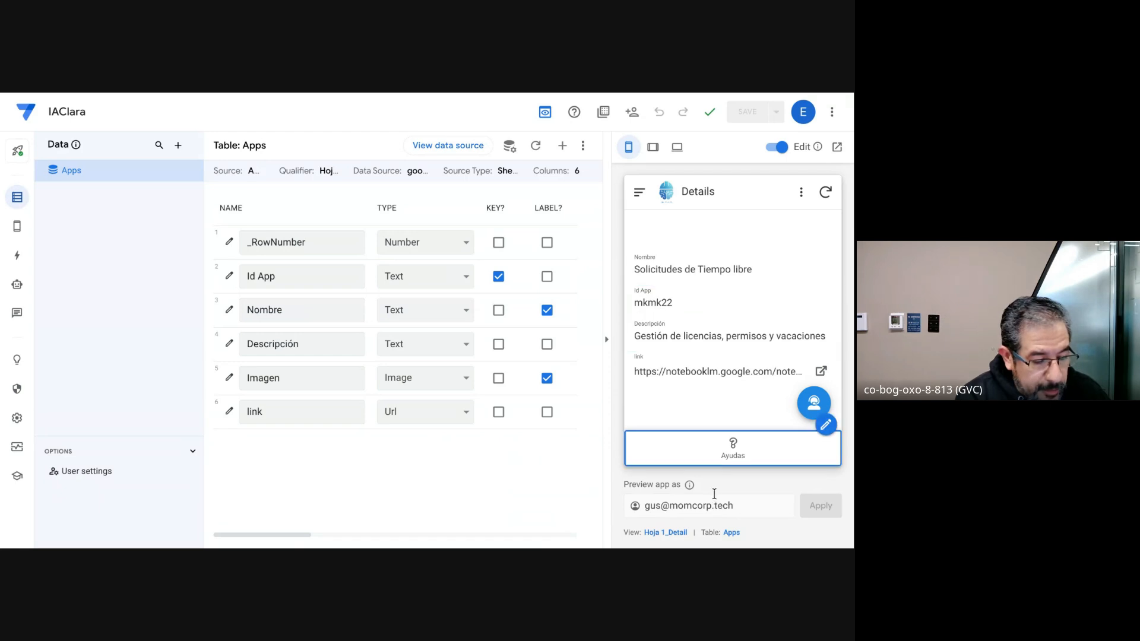
Step: Reopen the Show_If expression of the Id App column and clear it completely
{"action": "left_click", "coordinate": [227, 275]}
{"action": "left_click", "coordinate": [523, 279]}
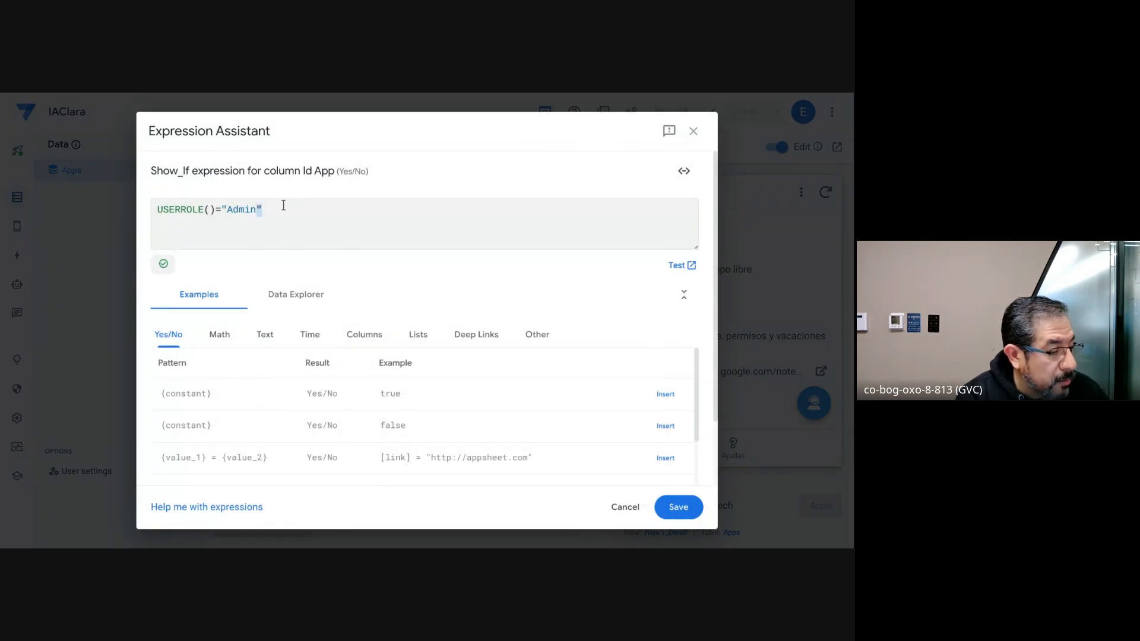
{"action": "key", "text": "Left"}
{"action": "key", "text": "shift+Left"}
{"action": "key", "text": "shift+Left"}
{"action": "key", "text": "shift+Left"}
{"action": "key", "text": "shift+Left"}
{"action": "key", "text": "shift+Left"}
{"action": "key", "text": "shift+Left"}
{"action": "key", "text": "shift+Left"}
{"action": "key", "text": "shift+Left"}
{"action": "key", "text": "shift+Left"}
{"action": "key", "text": "shift+Left"}
{"action": "key", "text": "shift+Left"}
{"action": "key", "text": "shift+Left"}
{"action": "key", "text": "shift+Left"}
{"action": "key", "text": "shift+Left"}
{"action": "key", "text": "shift+Left"}
{"action": "key", "text": "shift+Left"}
{"action": "key", "text": "shift+Left"}
{"action": "key", "text": "BackSpace"}
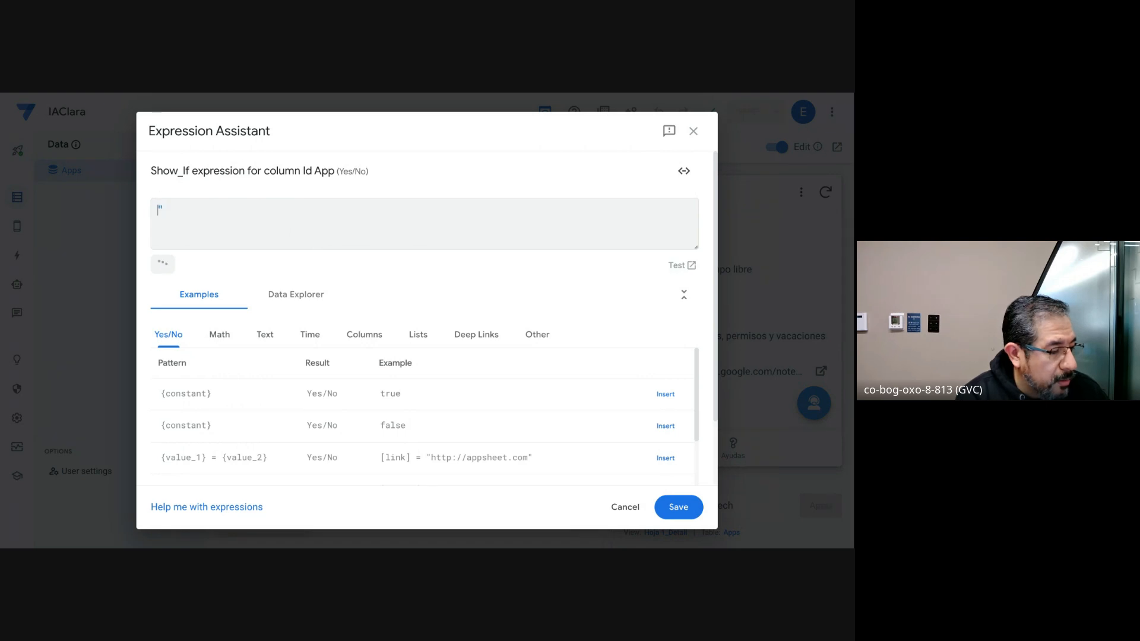
{"action": "key", "text": "Delete"}
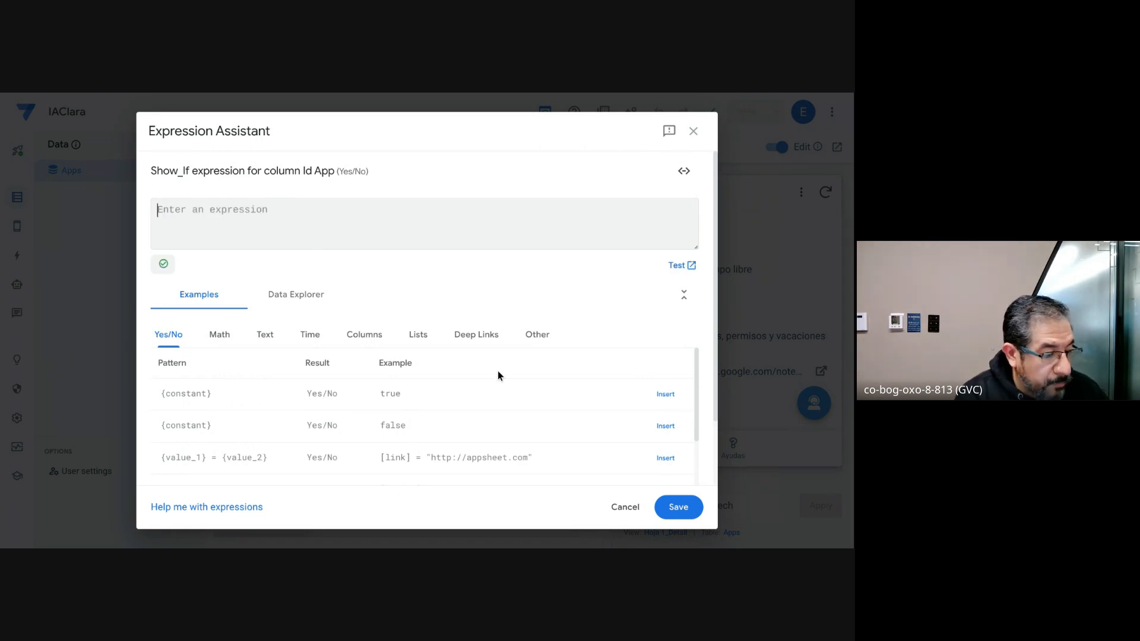
Step: Insert the USEREMAIL() function into the Id App column's Show_If expression and add an equals sign after it
{"action": "left_click", "coordinate": [531, 339]}
{"action": "scroll", "coordinate": [279, 425], "scroll_direction": "down", "scroll_amount": 5}
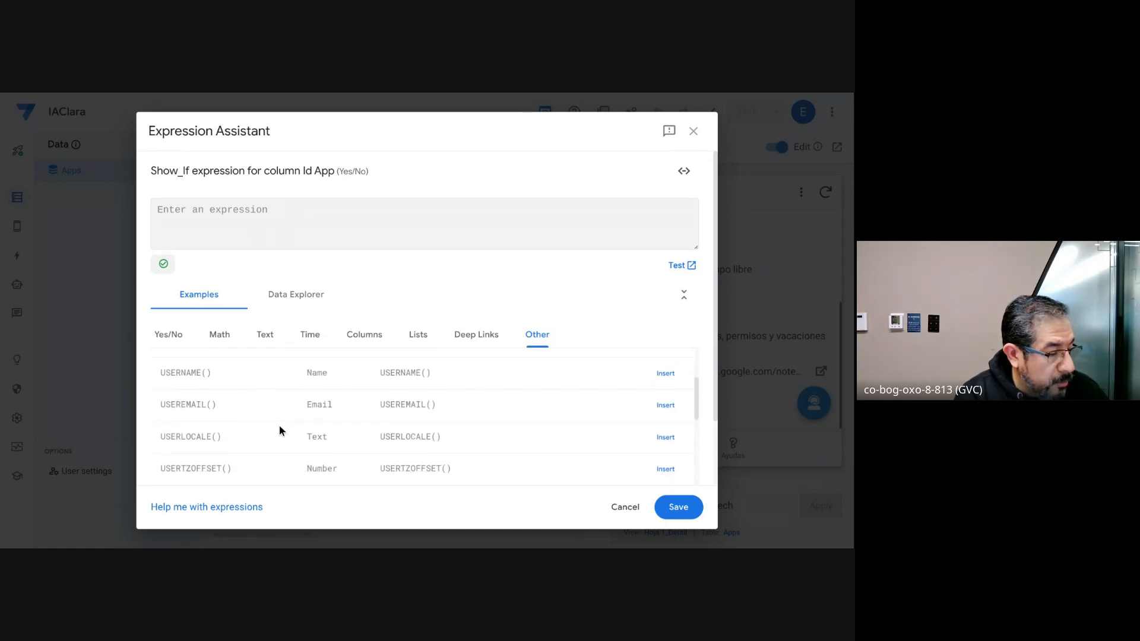
{"action": "left_click", "coordinate": [664, 405]}
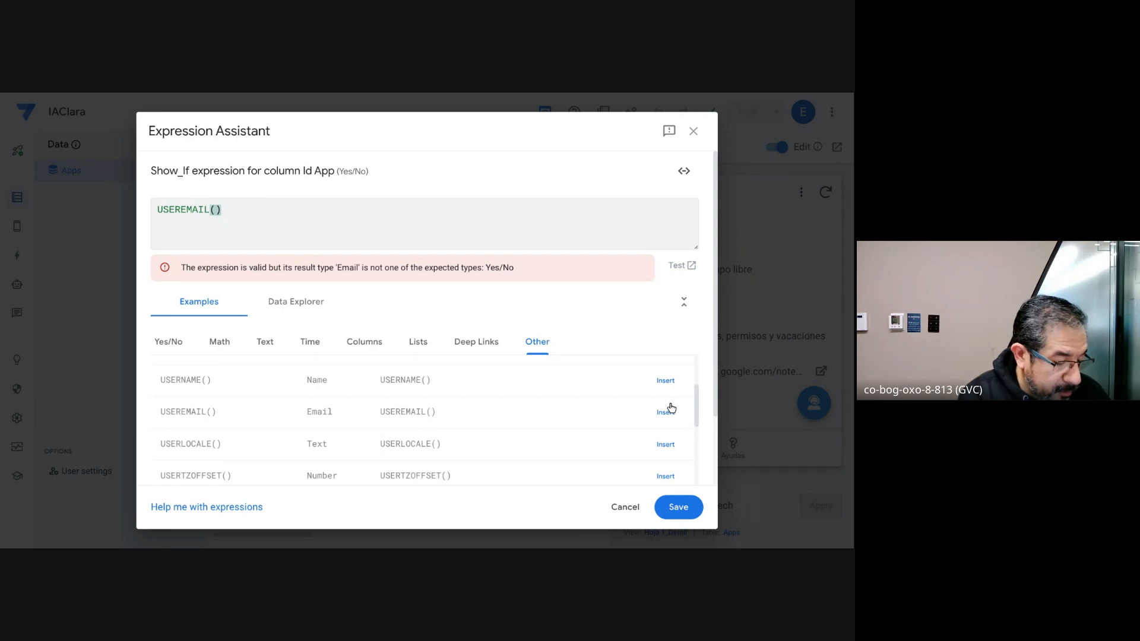
{"action": "type", "text": "0"}
{"action": "key", "text": "BackSpace"}
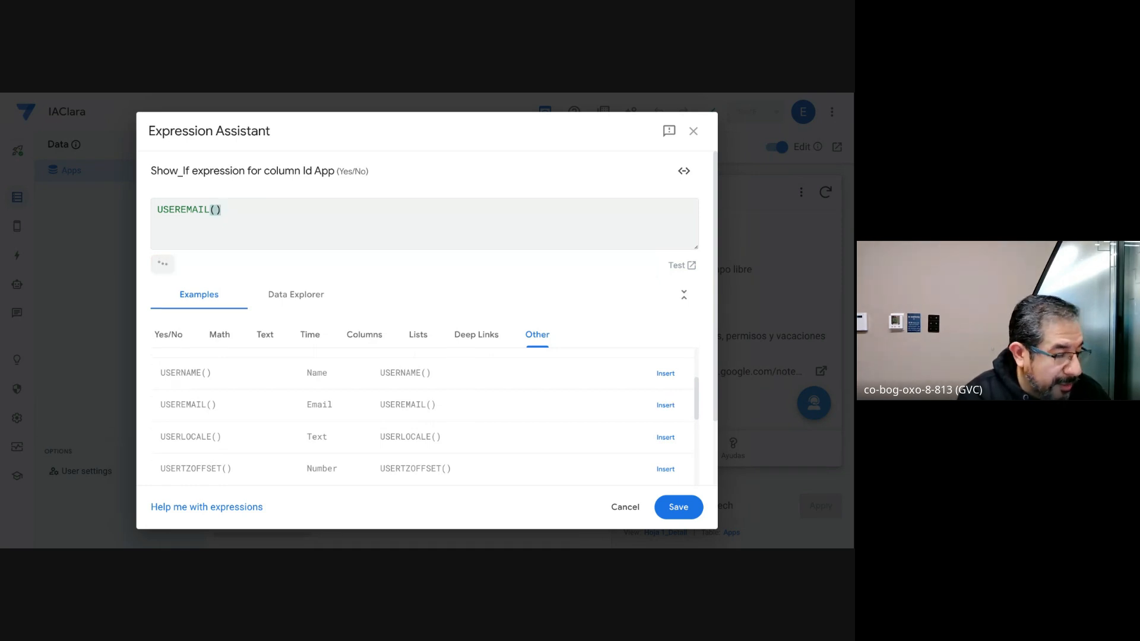
{"action": "type", "text": "="}
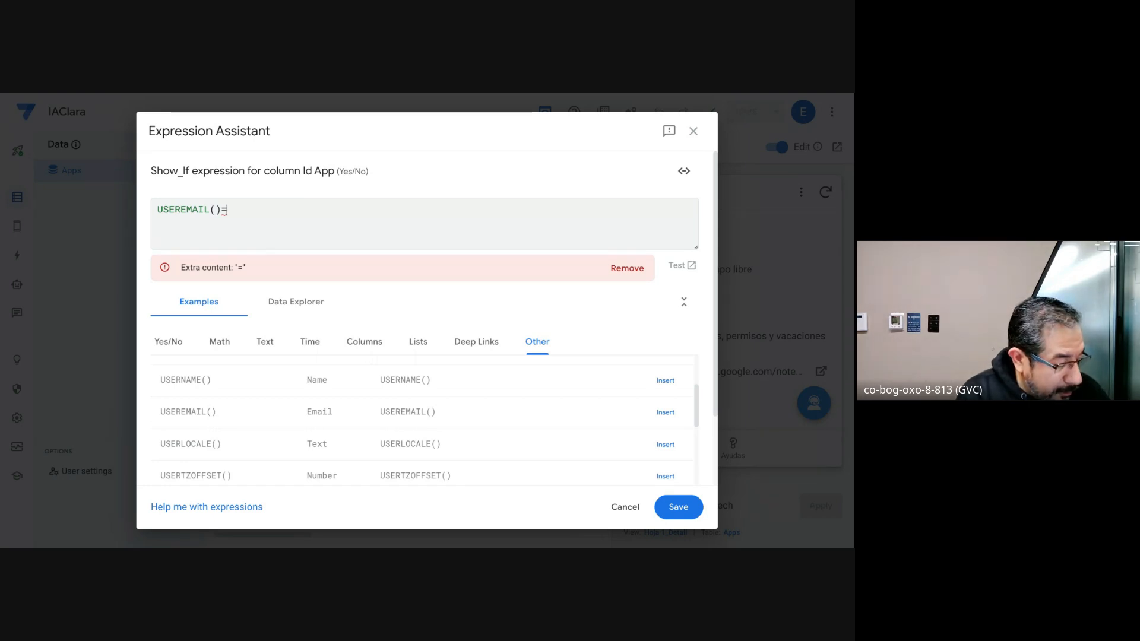
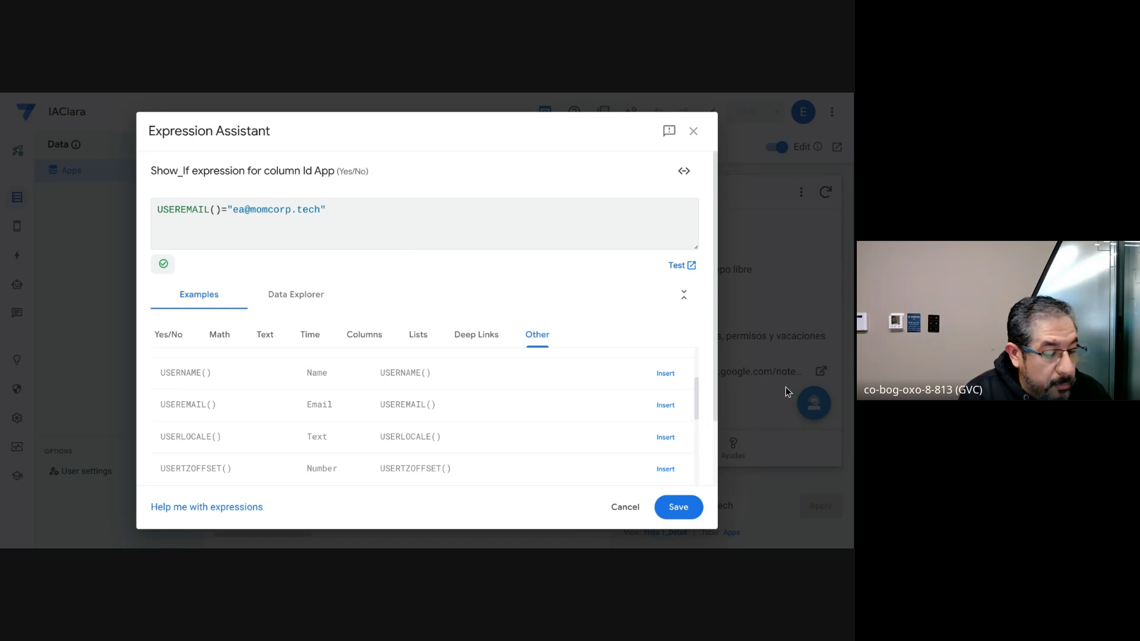
Step: Complete the Show_If expression with the allowed user's e-mail in quotation marks, and save the column settings and the app
{"action": "left_click", "coordinate": [677, 504]}
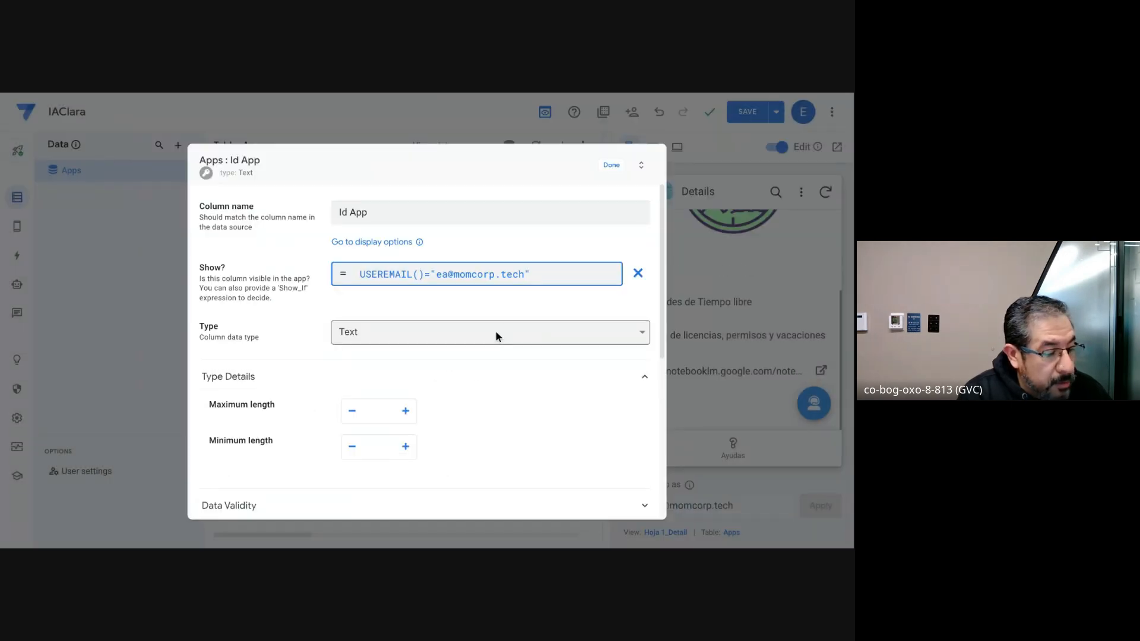
{"action": "left_click", "coordinate": [612, 165]}
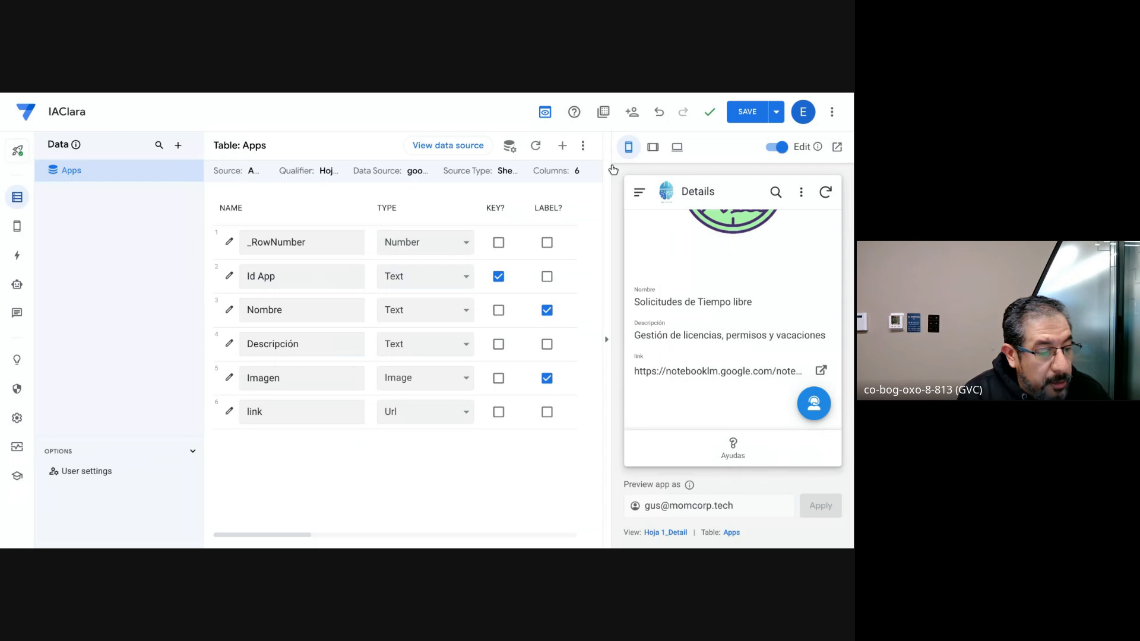
{"action": "left_click", "coordinate": [739, 118]}
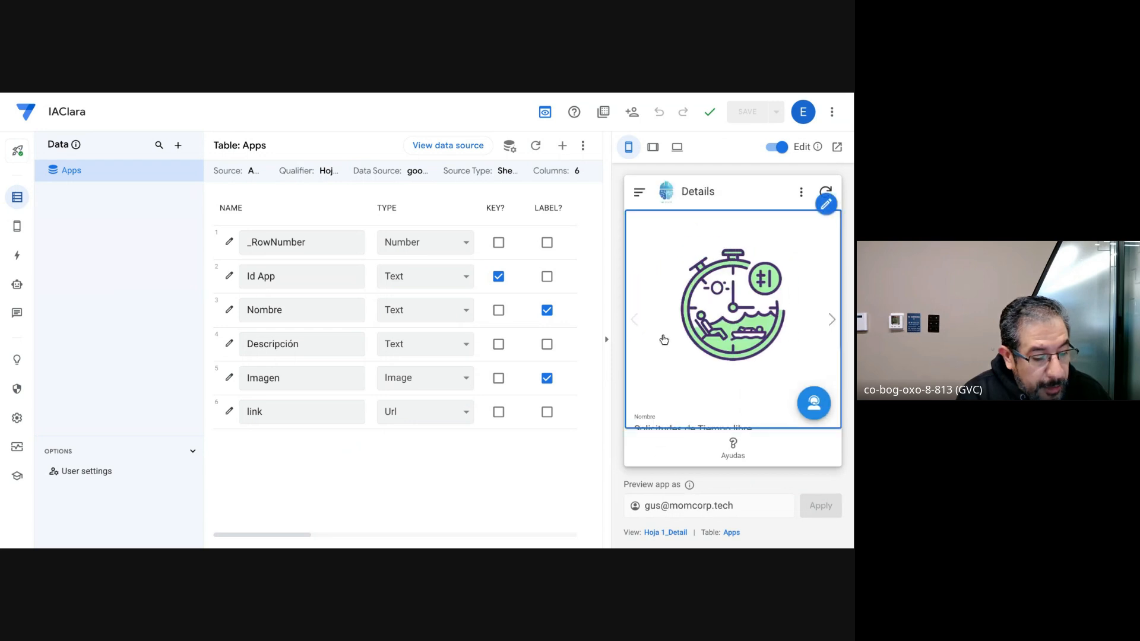
Step: Check the record details for the Id App field in the preview, and preview the app as the allowed user's e-mail
{"action": "scroll", "coordinate": [669, 331], "scroll_direction": "down", "scroll_amount": 3}
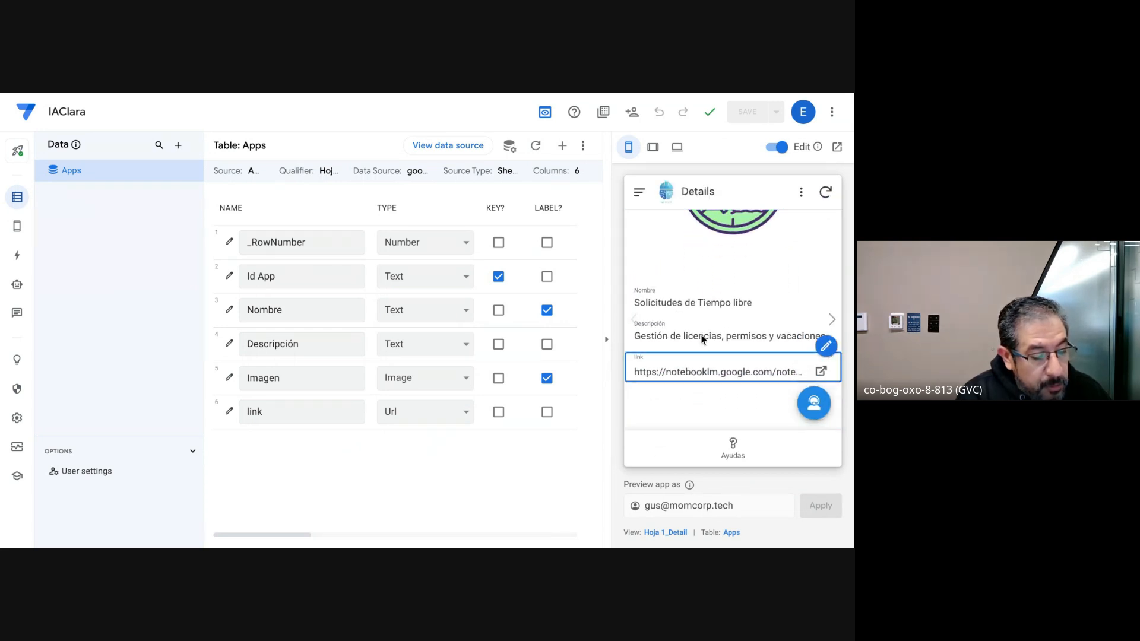
{"action": "double_click", "coordinate": [652, 505]}
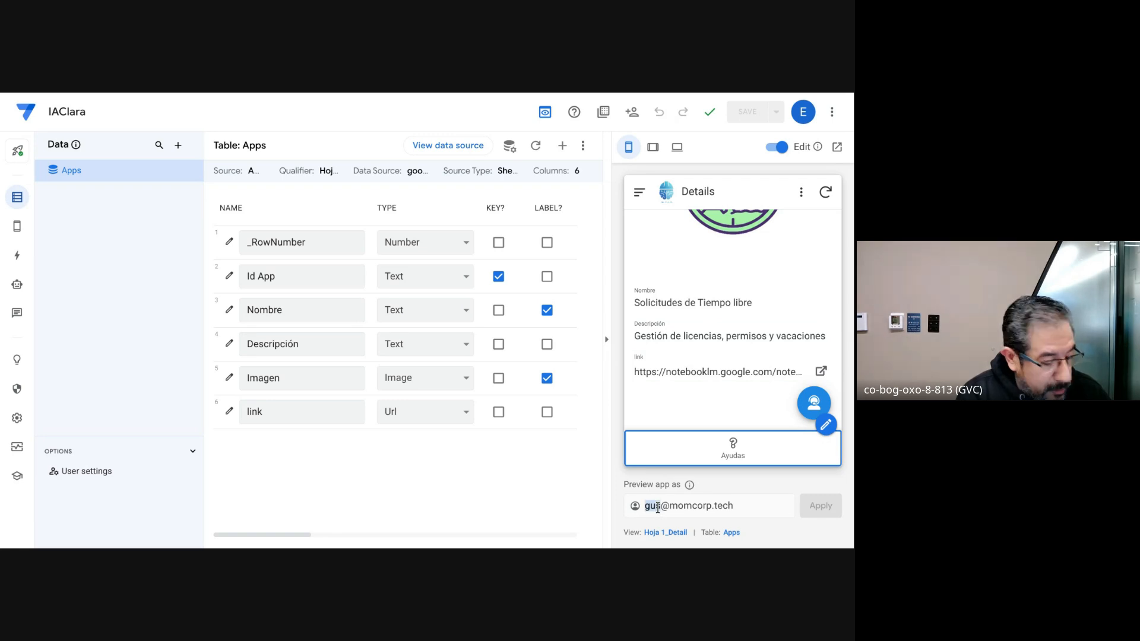
{"action": "type", "text": "ea"}
{"action": "left_click", "coordinate": [823, 513]}
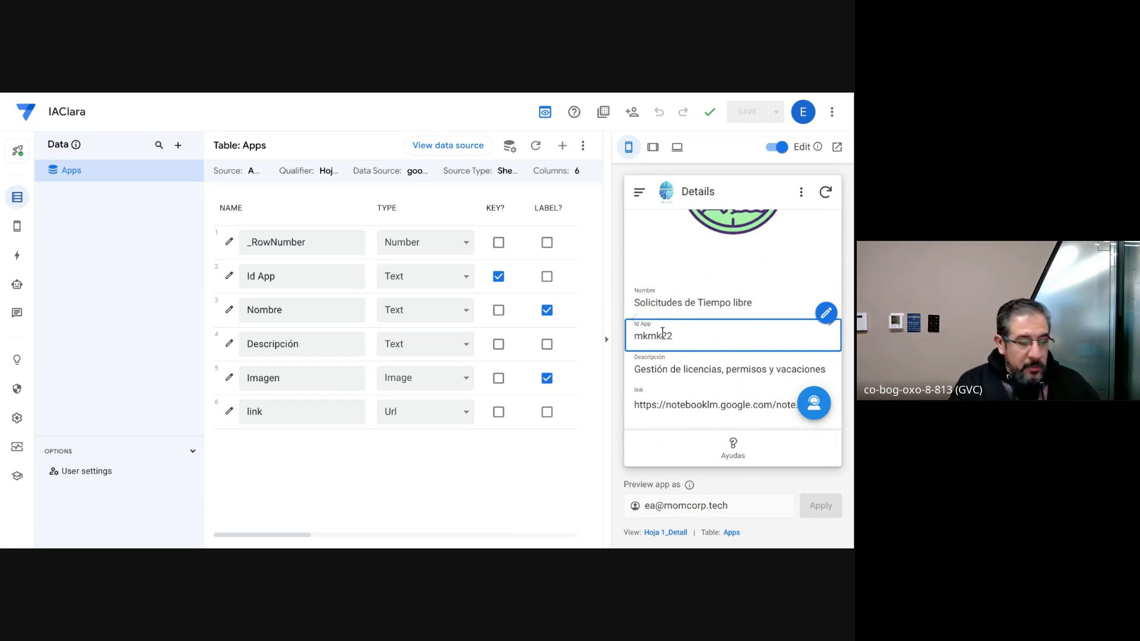
Step: Copy the complete Show_If expression of the Id App column and close its settings
{"action": "left_click", "coordinate": [228, 278]}
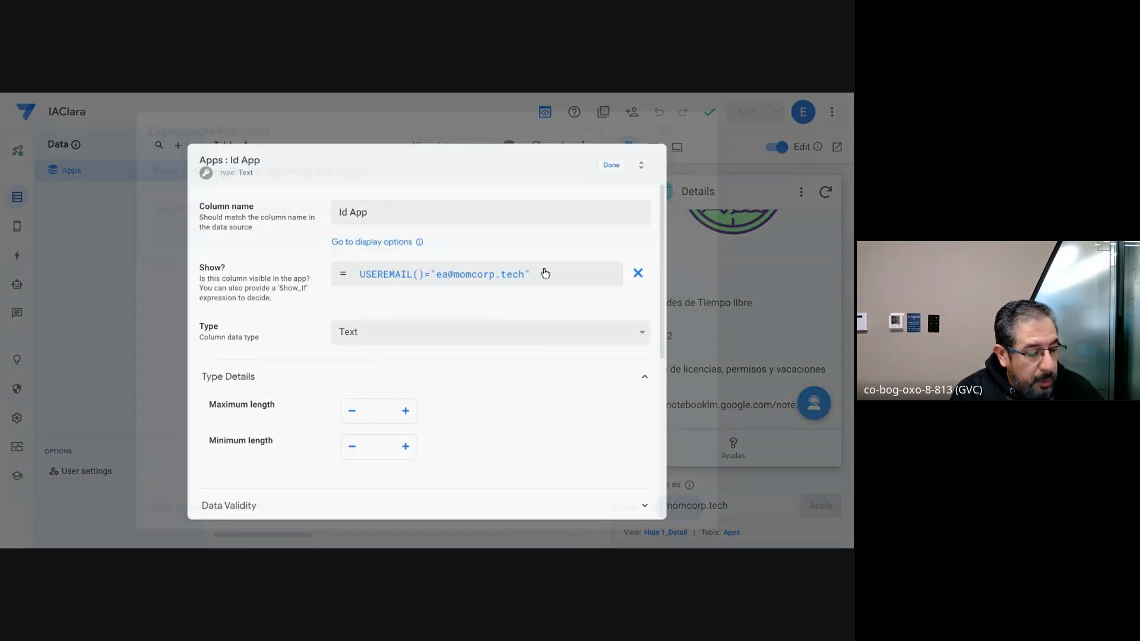
{"action": "left_click", "coordinate": [545, 273]}
{"action": "key", "text": "ctrl+a"}
{"action": "key", "text": "ctrl+c"}
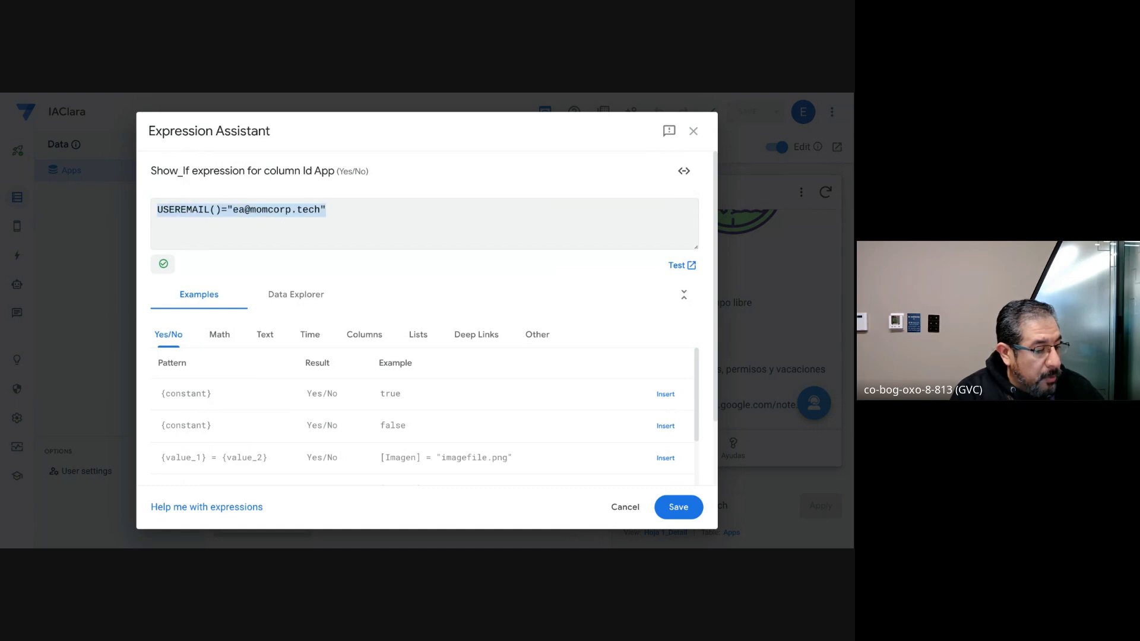
{"action": "left_click", "coordinate": [677, 506]}
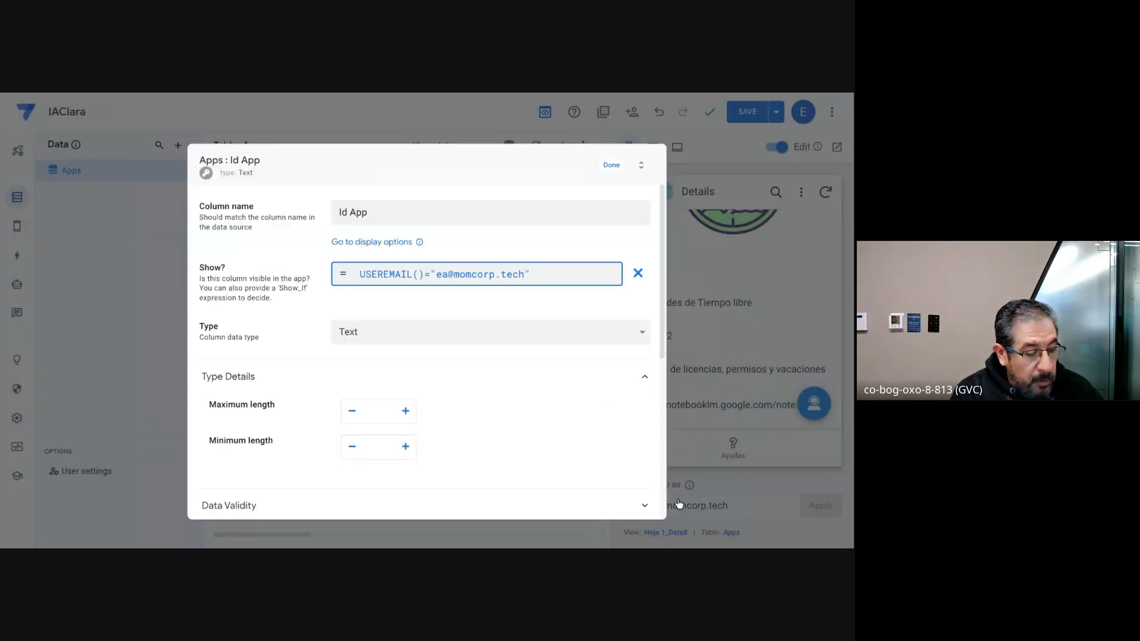
{"action": "left_click", "coordinate": [613, 165]}
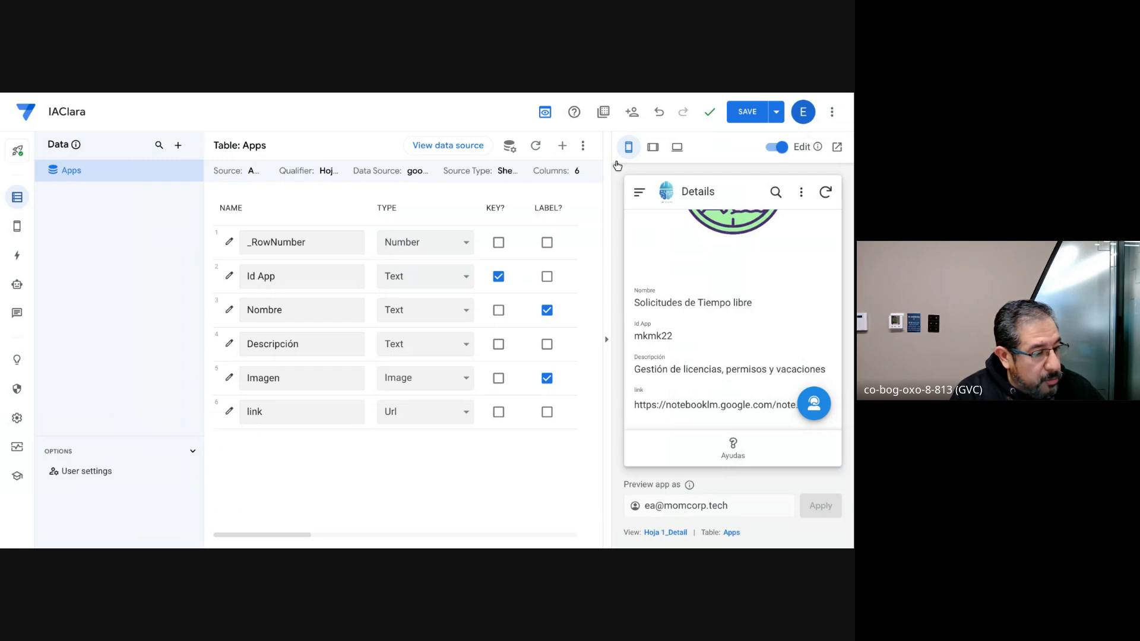
Step: In the Apps table settings, try an expression for the allowed updates and remove it, leaving Updates, Adds and Deletes enabled
{"action": "left_click", "coordinate": [18, 230]}
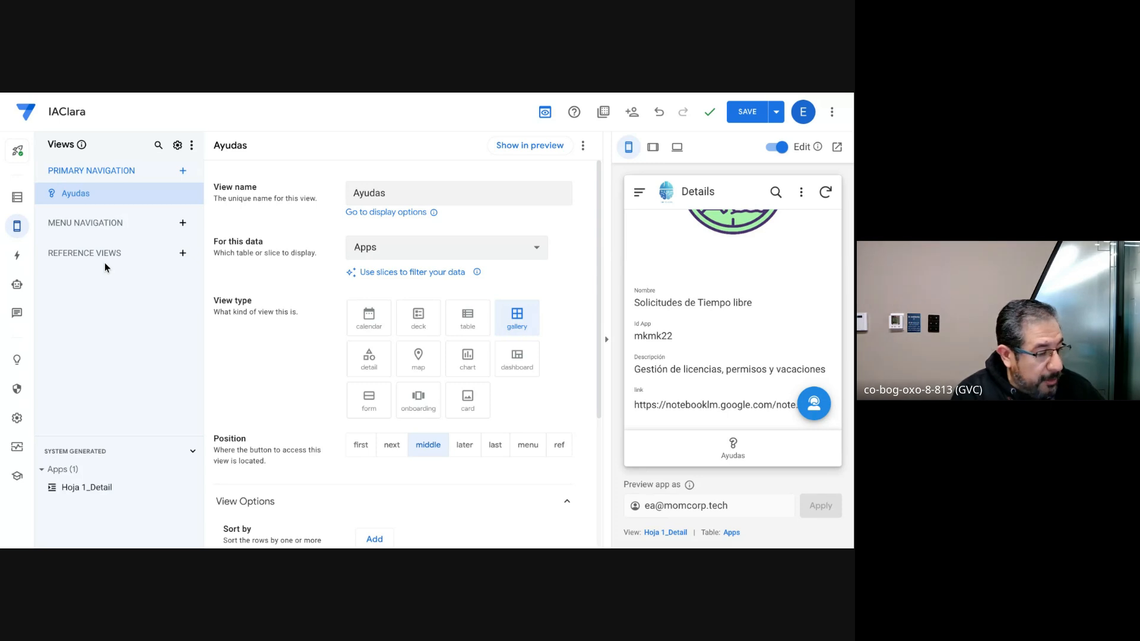
{"action": "left_click", "coordinate": [17, 201]}
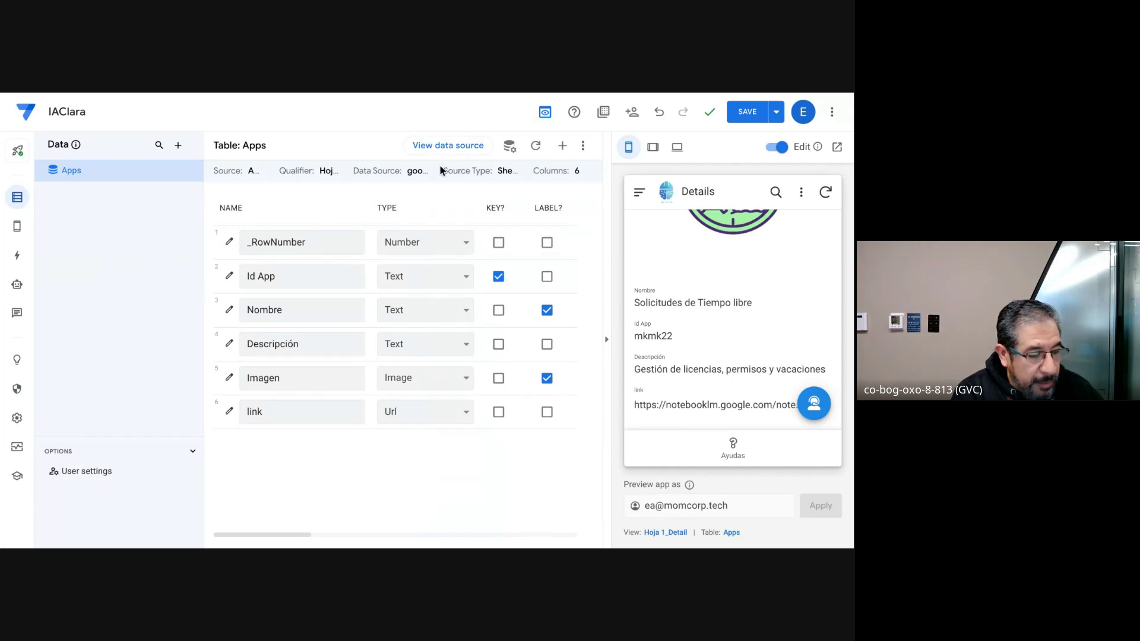
{"action": "left_click", "coordinate": [511, 147]}
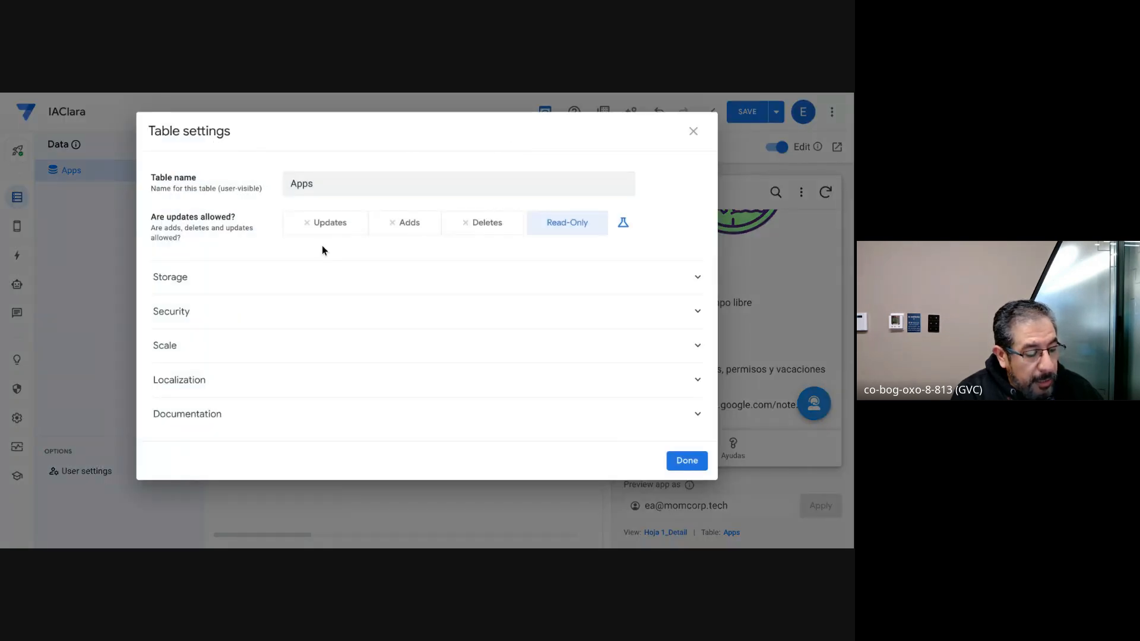
{"action": "left_click", "coordinate": [623, 225]}
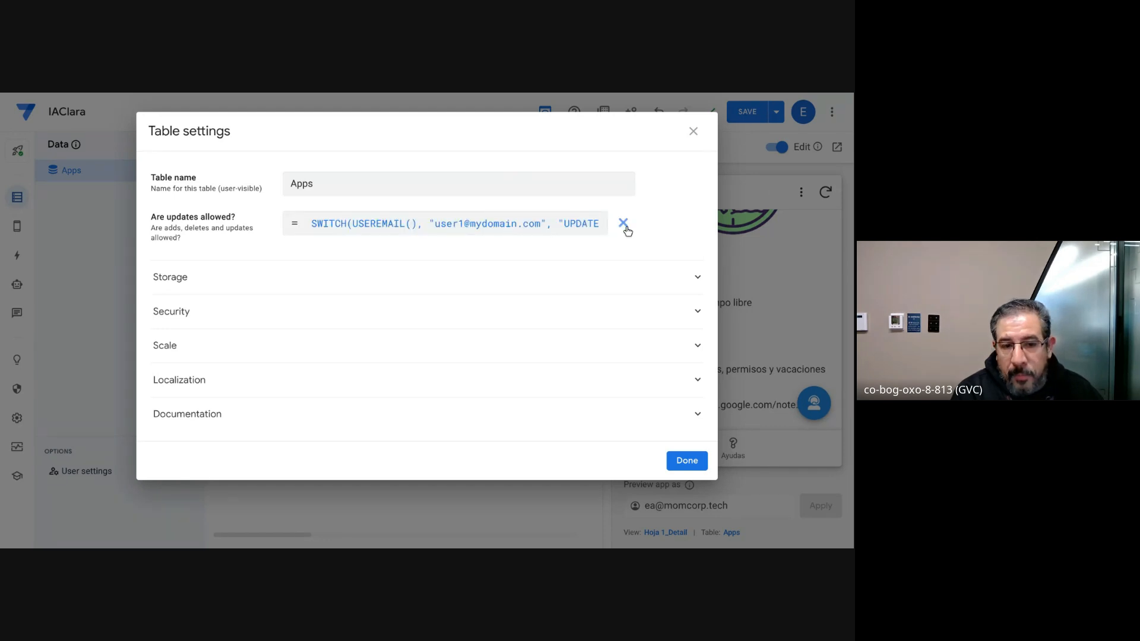
{"action": "left_click", "coordinate": [623, 223]}
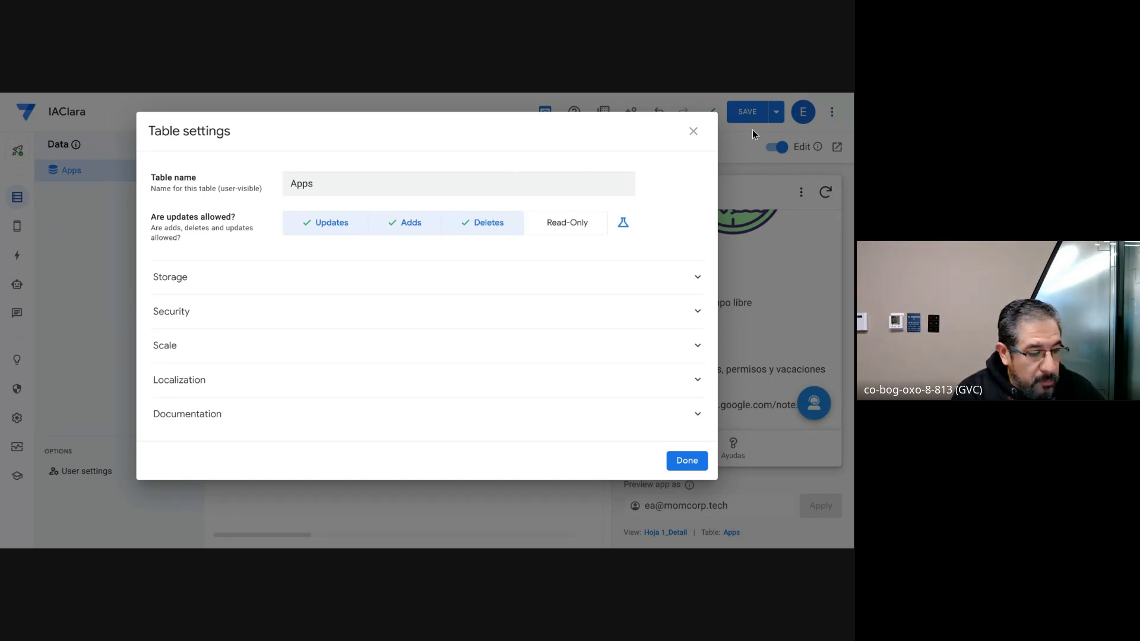
{"action": "left_click", "coordinate": [693, 132]}
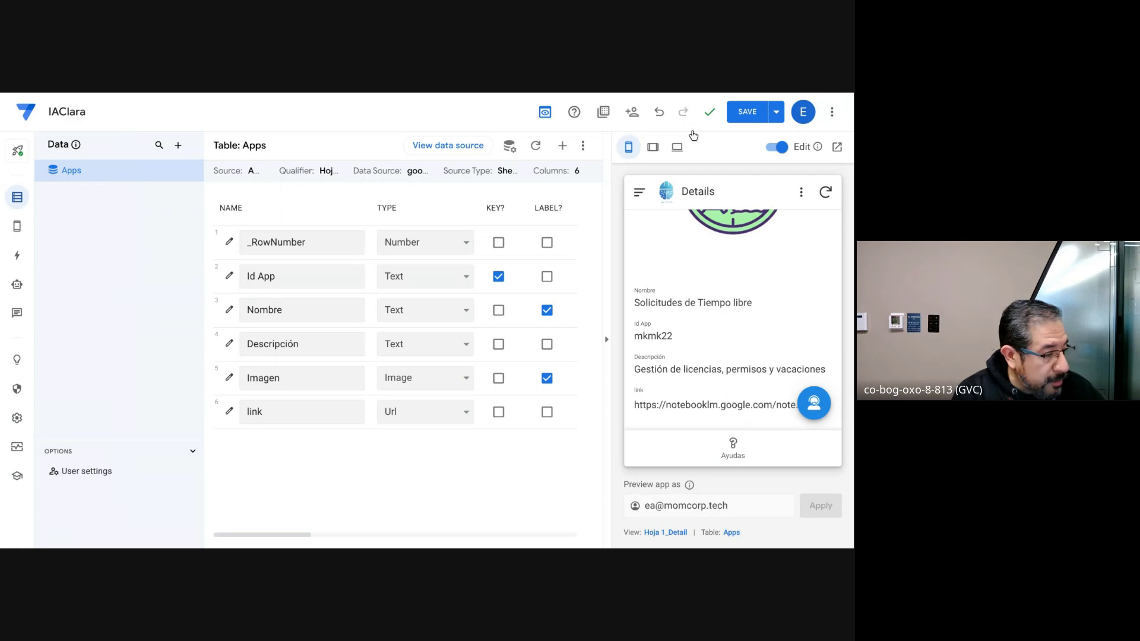
Step: Paste the copied USEREMAIL() expression as the Show if condition of the Ayudas view, and save the app
{"action": "left_click", "coordinate": [17, 227]}
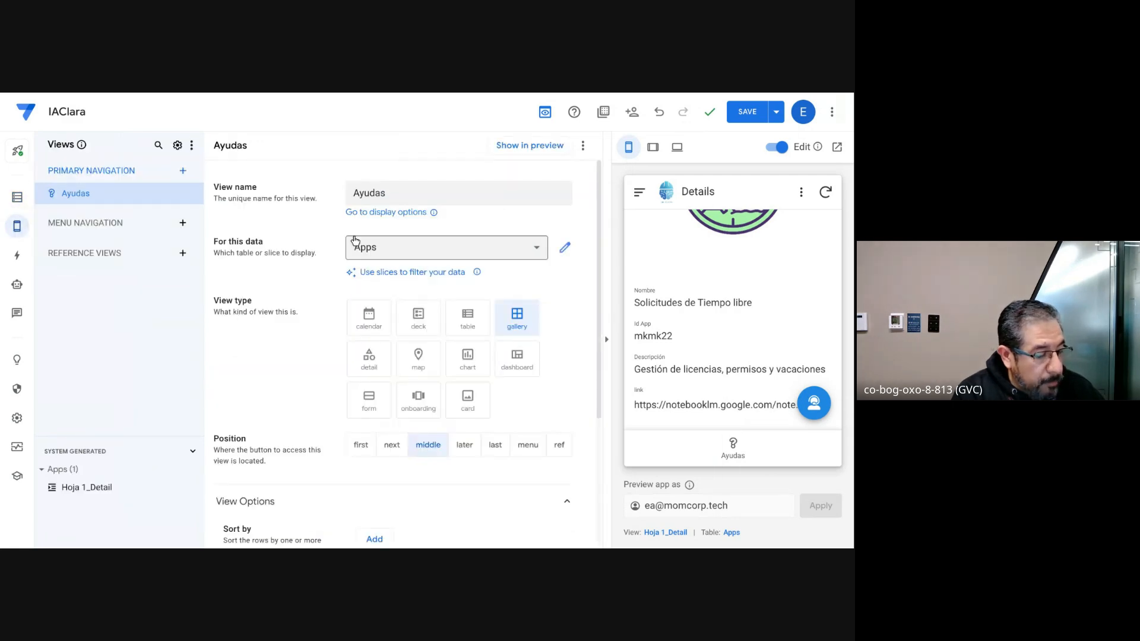
{"action": "scroll", "coordinate": [356, 241], "scroll_direction": "down", "scroll_amount": 3}
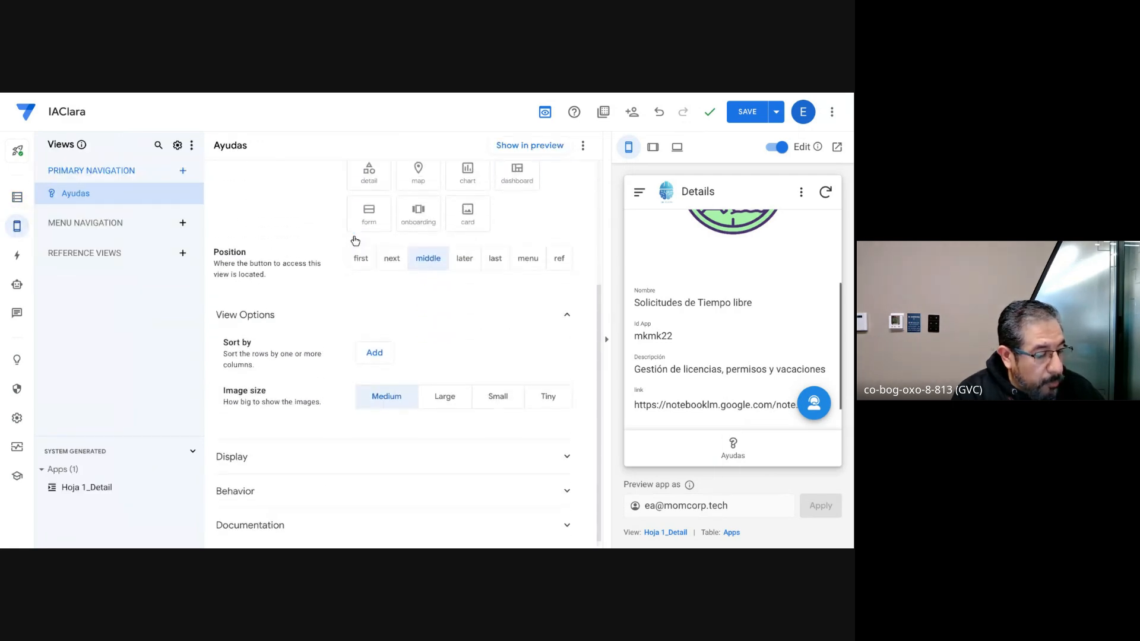
{"action": "left_click", "coordinate": [356, 460]}
{"action": "scroll", "coordinate": [356, 462], "scroll_direction": "down", "scroll_amount": 5}
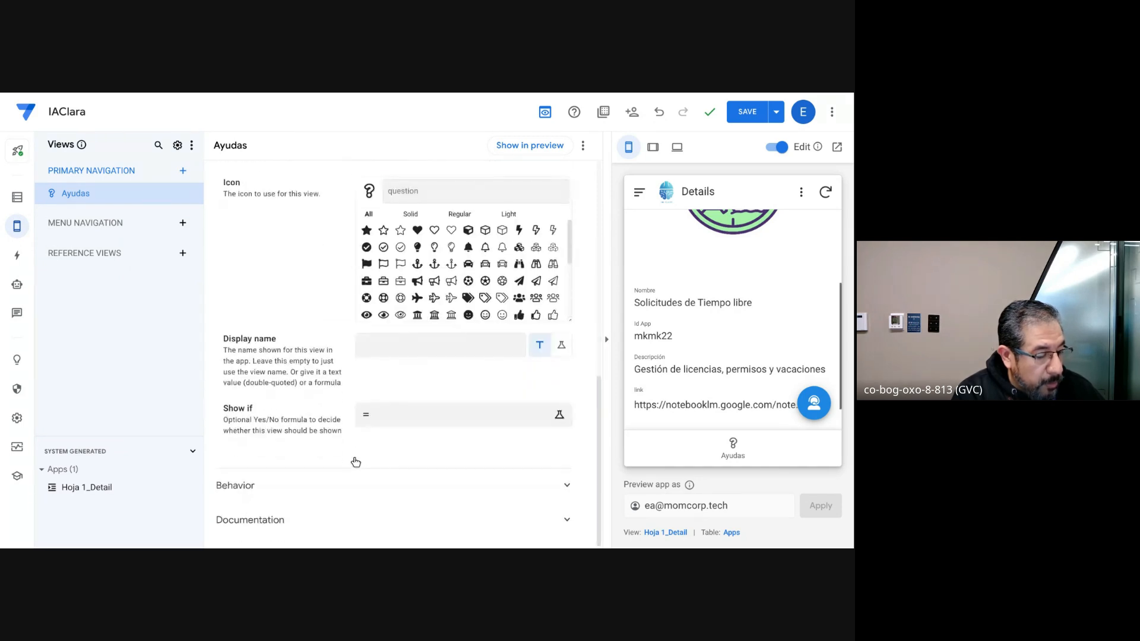
{"action": "left_click", "coordinate": [418, 420]}
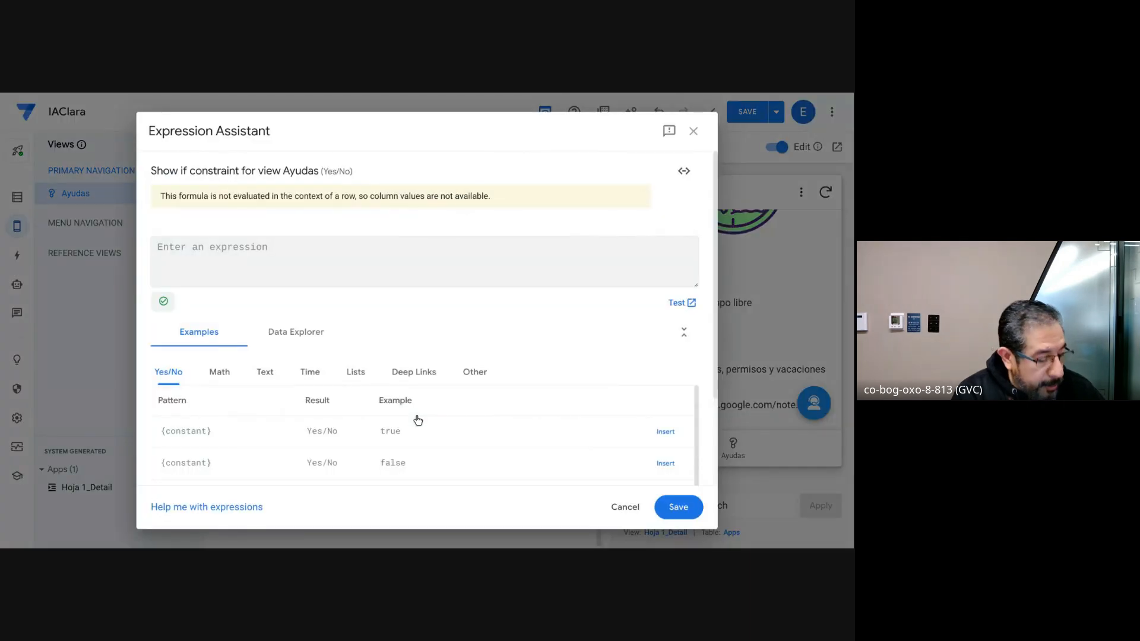
{"action": "key", "text": "ctrl+v"}
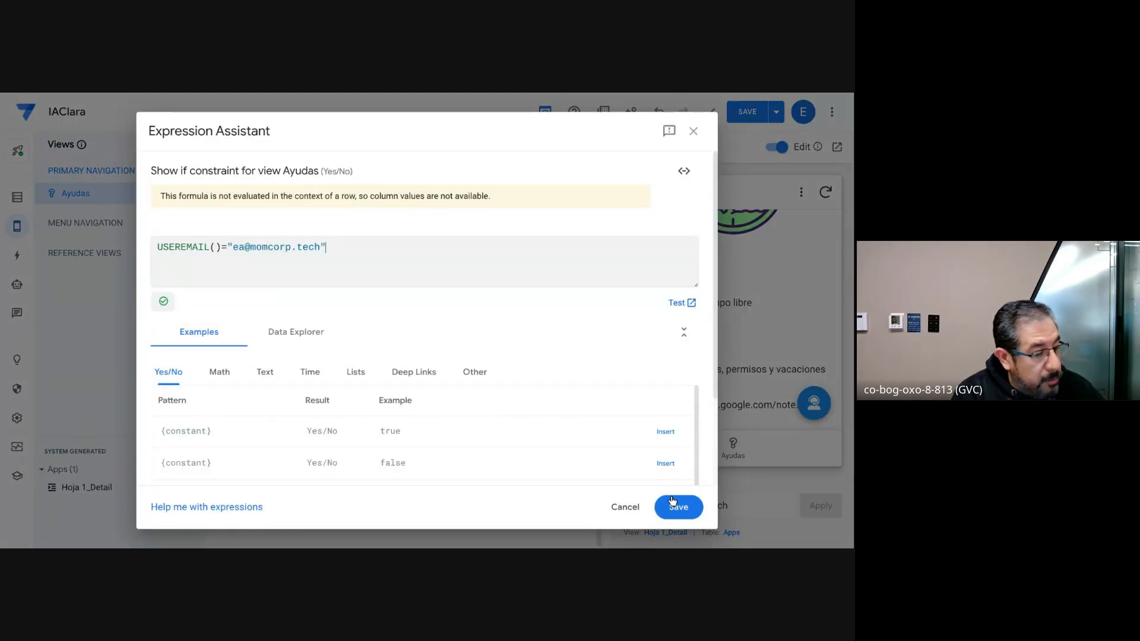
{"action": "left_click", "coordinate": [677, 506]}
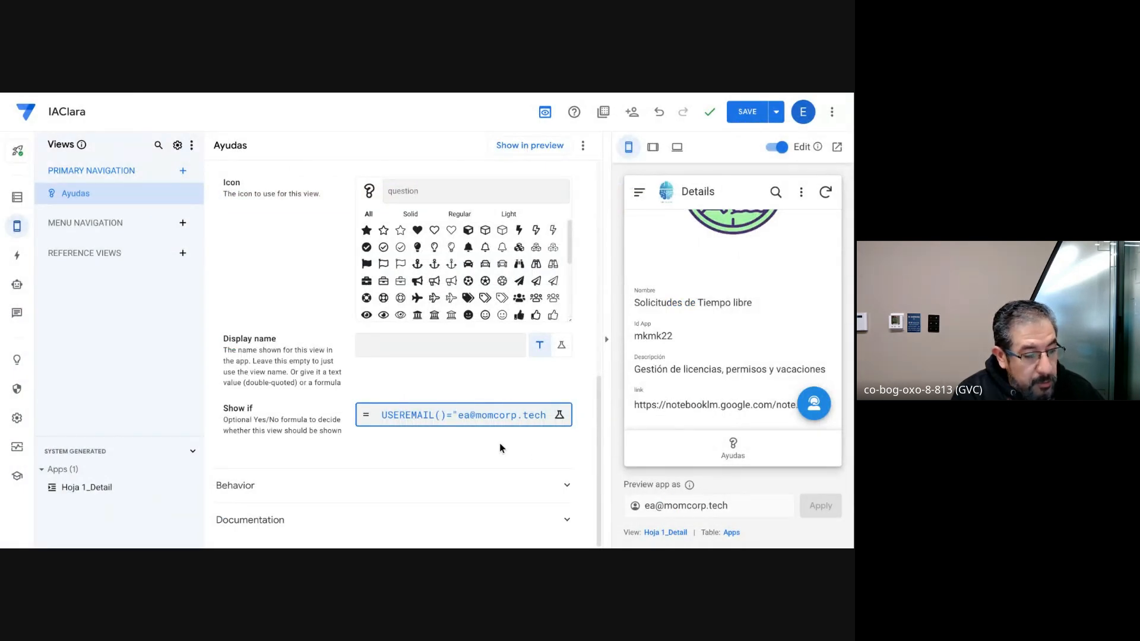
{"action": "left_click", "coordinate": [744, 115]}
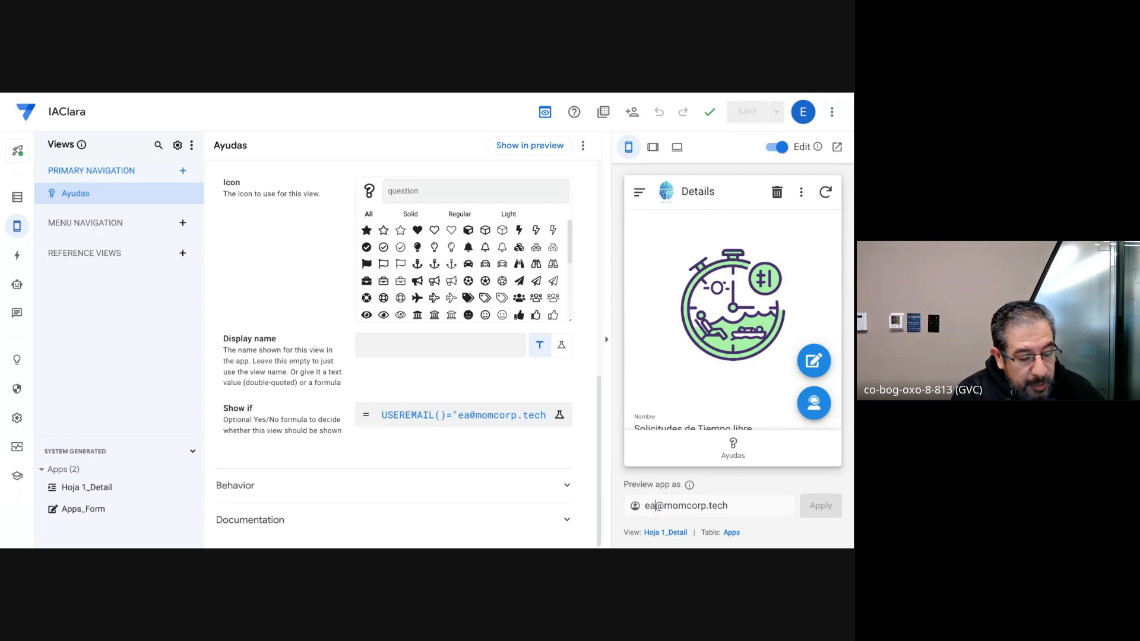
Step: Preview the app as the other user's e-mail, and examine the record details and the app's navigation menu
{"action": "left_click_drag", "start_coordinate": [654, 506], "coordinate": [645, 506]}
{"action": "type", "text": "gus"}
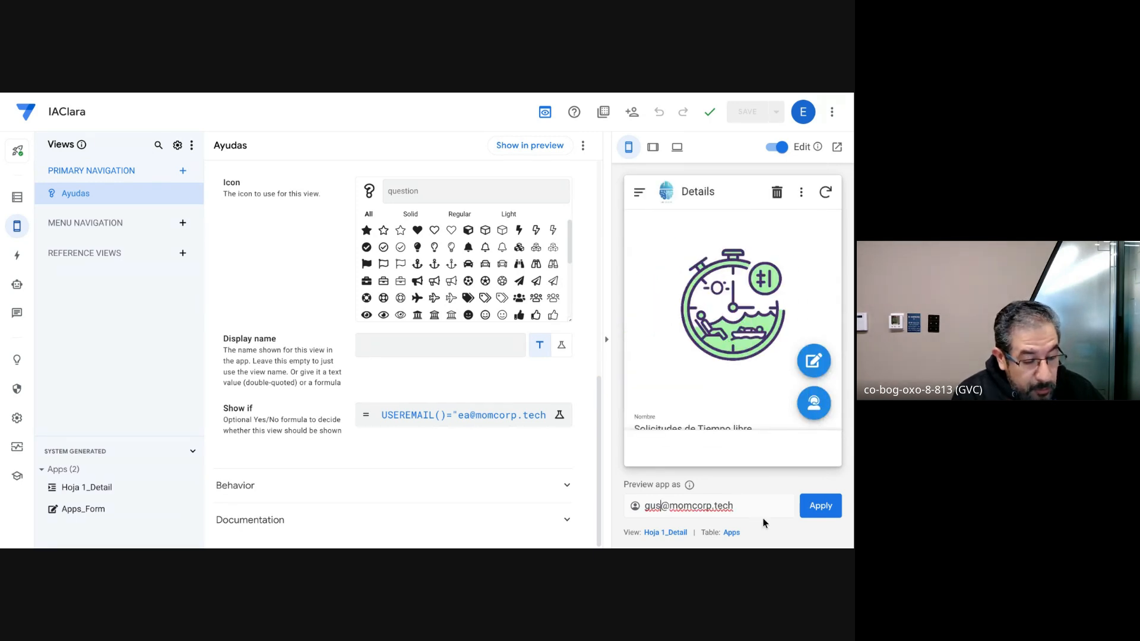
{"action": "left_click", "coordinate": [816, 506]}
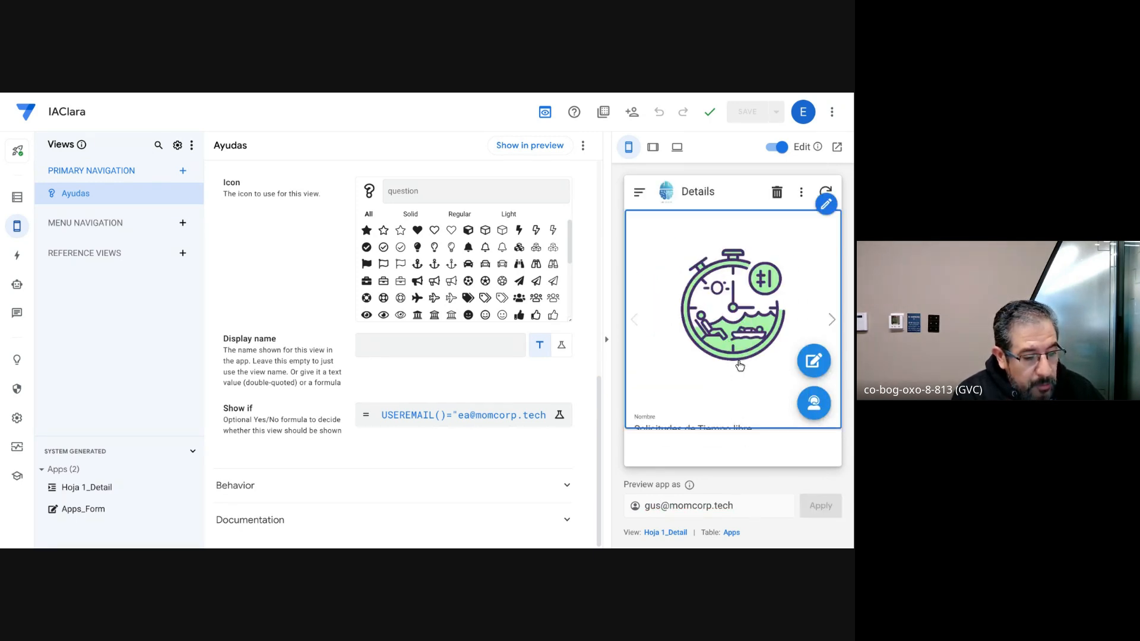
{"action": "scroll", "coordinate": [730, 296], "scroll_direction": "down", "scroll_amount": 2}
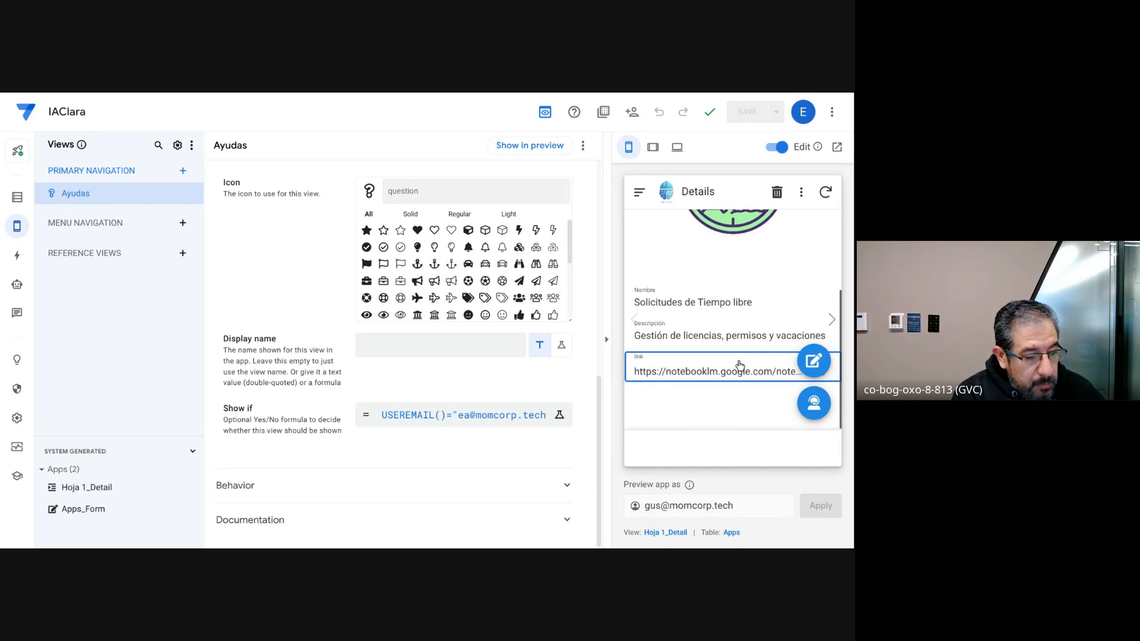
{"action": "left_click", "coordinate": [641, 203]}
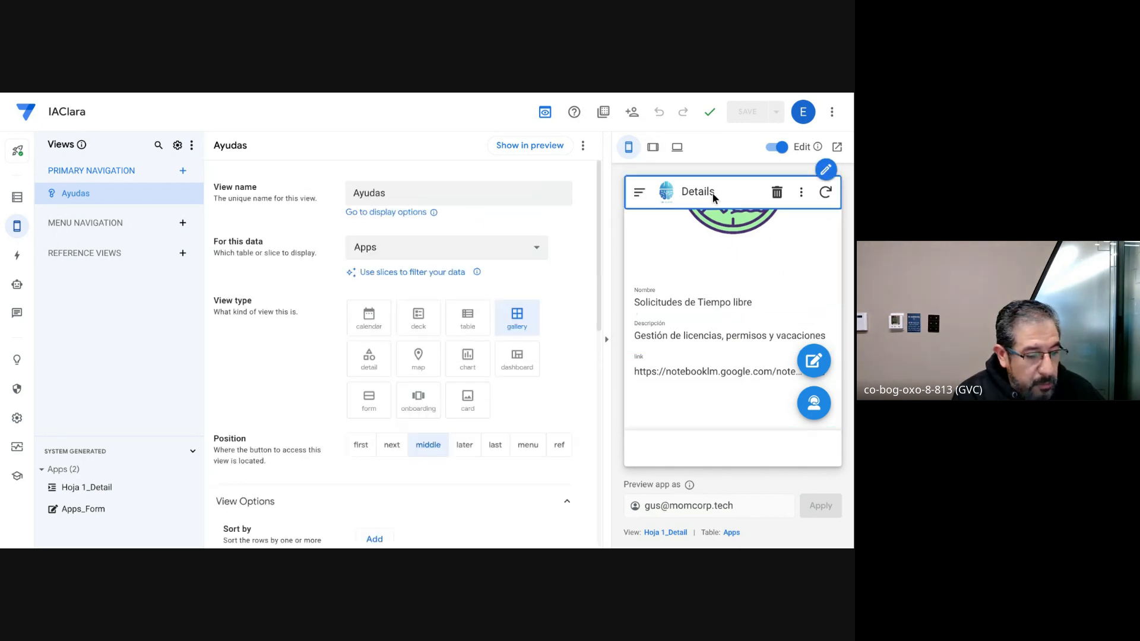
{"action": "left_click", "coordinate": [638, 195]}
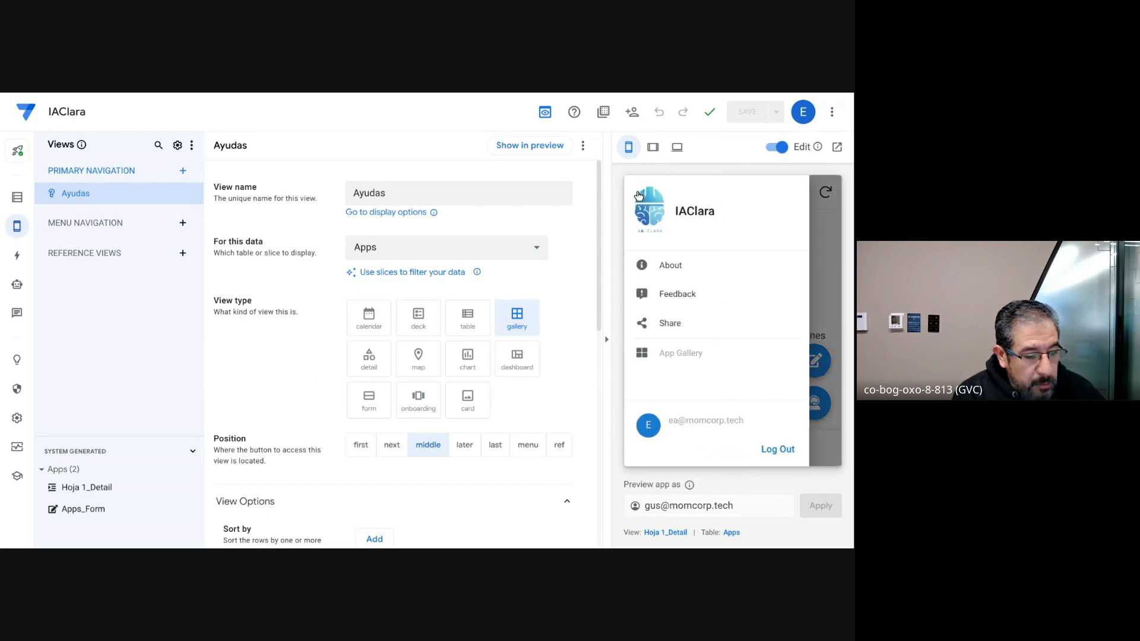
{"action": "left_click", "coordinate": [826, 244]}
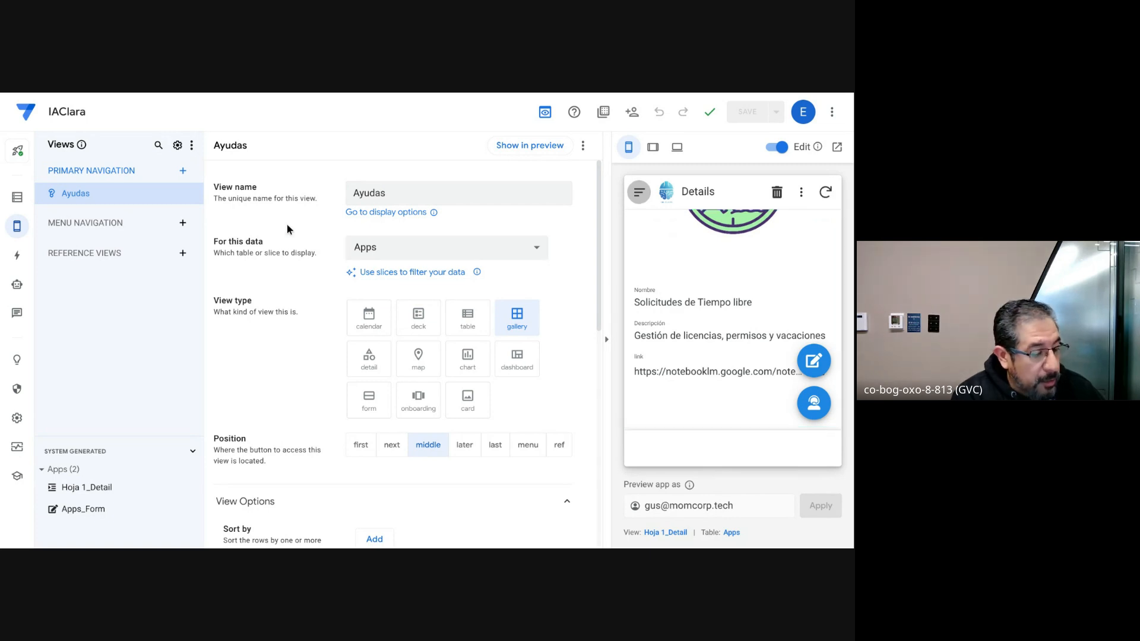
Step: Clear the Show if expression of the Ayudas view and save the empty condition
{"action": "scroll", "coordinate": [312, 373], "scroll_direction": "down", "scroll_amount": 5}
{"action": "scroll", "coordinate": [312, 372], "scroll_direction": "down", "scroll_amount": 5}
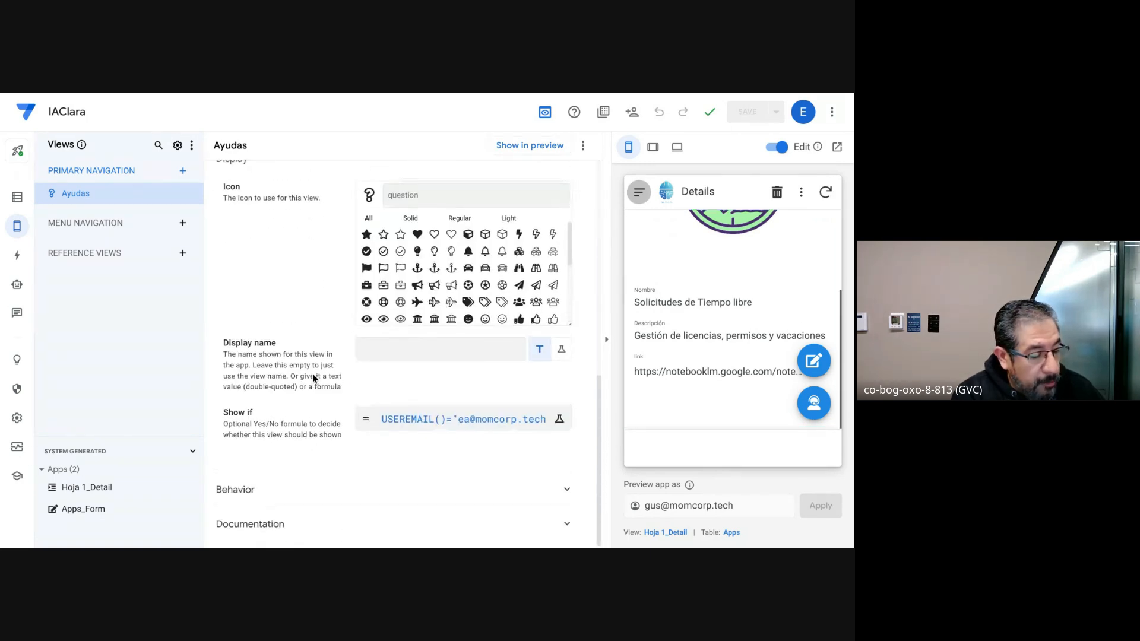
{"action": "left_click", "coordinate": [395, 420]}
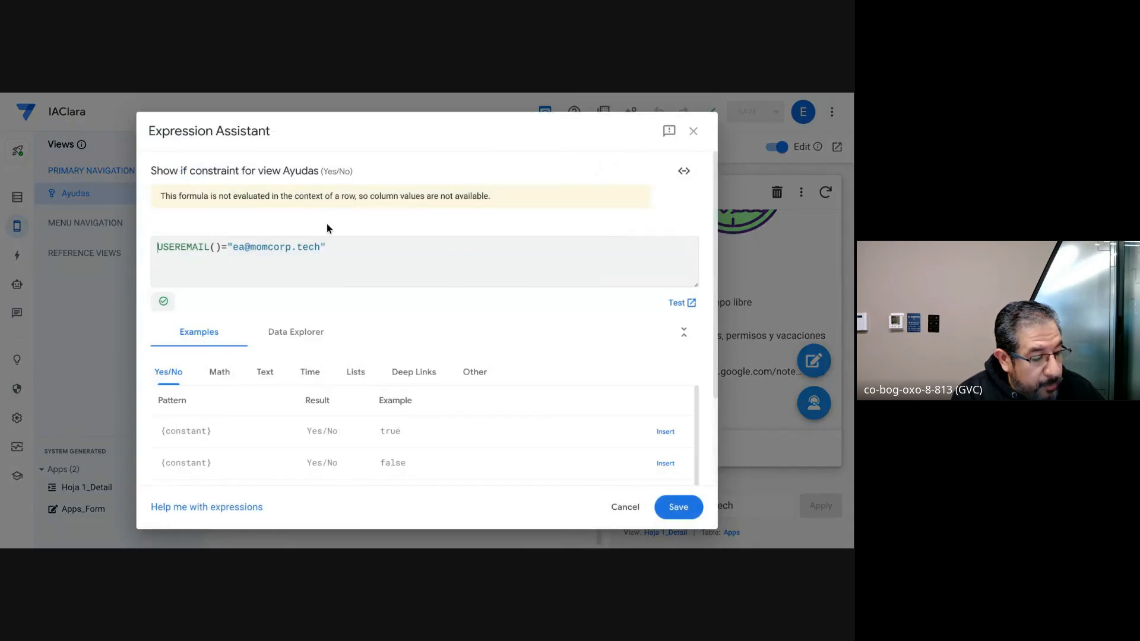
{"action": "left_click", "coordinate": [333, 246]}
{"action": "key", "text": "BackSpace"}
{"action": "key", "text": "BackSpace"}
{"action": "key", "text": "BackSpace"}
{"action": "key", "text": "BackSpace"}
{"action": "key", "text": "BackSpace"}
{"action": "key", "text": "BackSpace"}
{"action": "key", "text": "BackSpace"}
{"action": "key", "text": "BackSpace"}
{"action": "key", "text": "BackSpace"}
{"action": "key", "text": "BackSpace"}
{"action": "key", "text": "BackSpace"}
{"action": "key", "text": "BackSpace"}
{"action": "key", "text": "BackSpace"}
{"action": "key", "text": "BackSpace"}
{"action": "key", "text": "BackSpace"}
{"action": "key", "text": "BackSpace"}
{"action": "key", "text": "BackSpace"}
{"action": "key", "text": "BackSpace"}
{"action": "key", "text": "BackSpace"}
{"action": "key", "text": "BackSpace"}
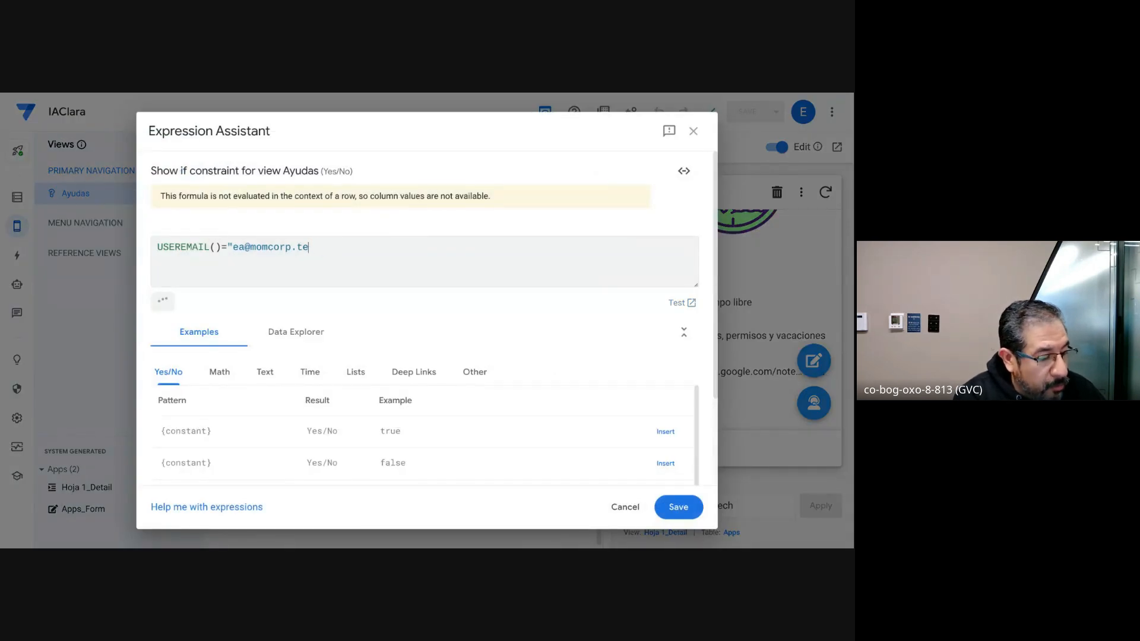
{"action": "key", "text": "BackSpace"}
{"action": "key", "text": "BackSpace"}
{"action": "key", "text": "BackSpace"}
{"action": "key", "text": "BackSpace"}
{"action": "key", "text": "BackSpace"}
{"action": "key", "text": "BackSpace"}
{"action": "key", "text": "BackSpace"}
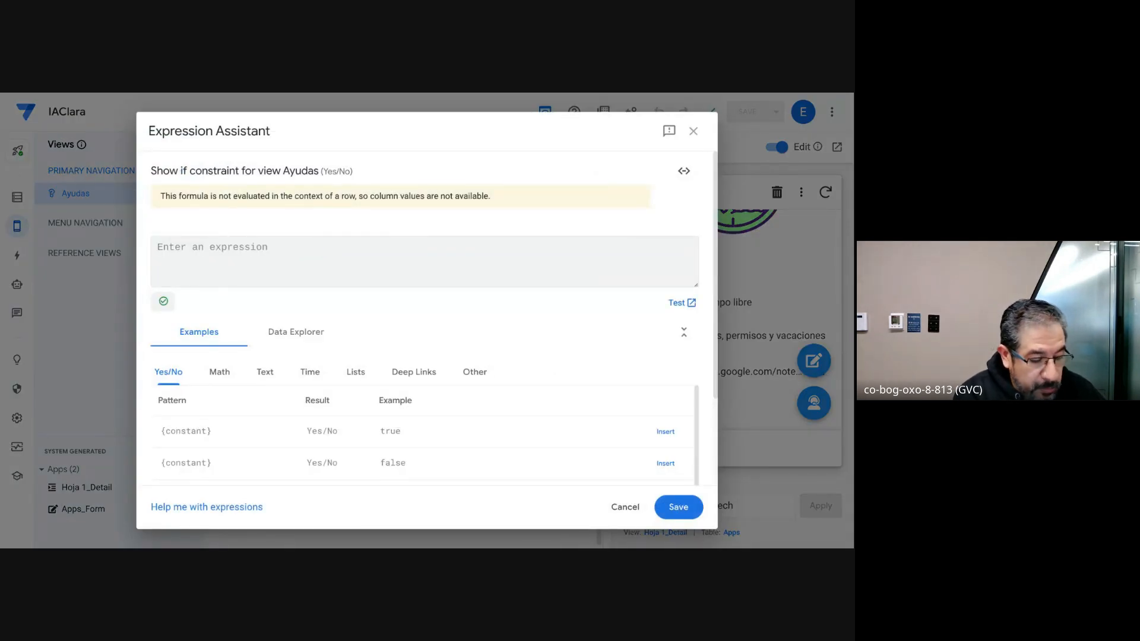
{"action": "left_click", "coordinate": [671, 513]}
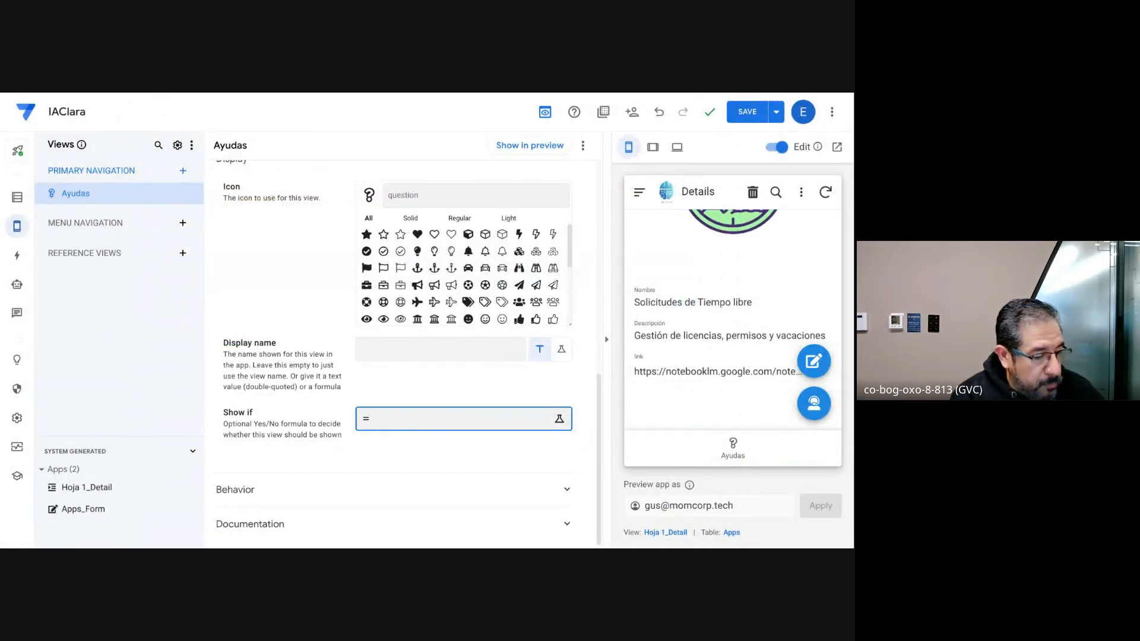
{"action": "key", "text": "alt+Tab"}
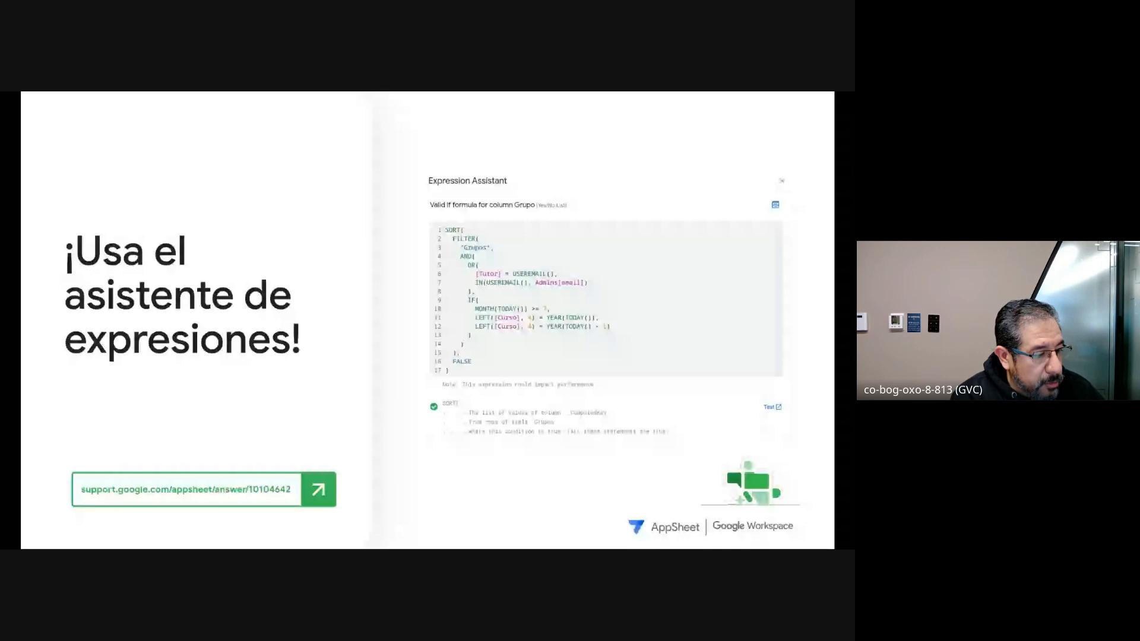
{"action": "key", "text": "Right"}
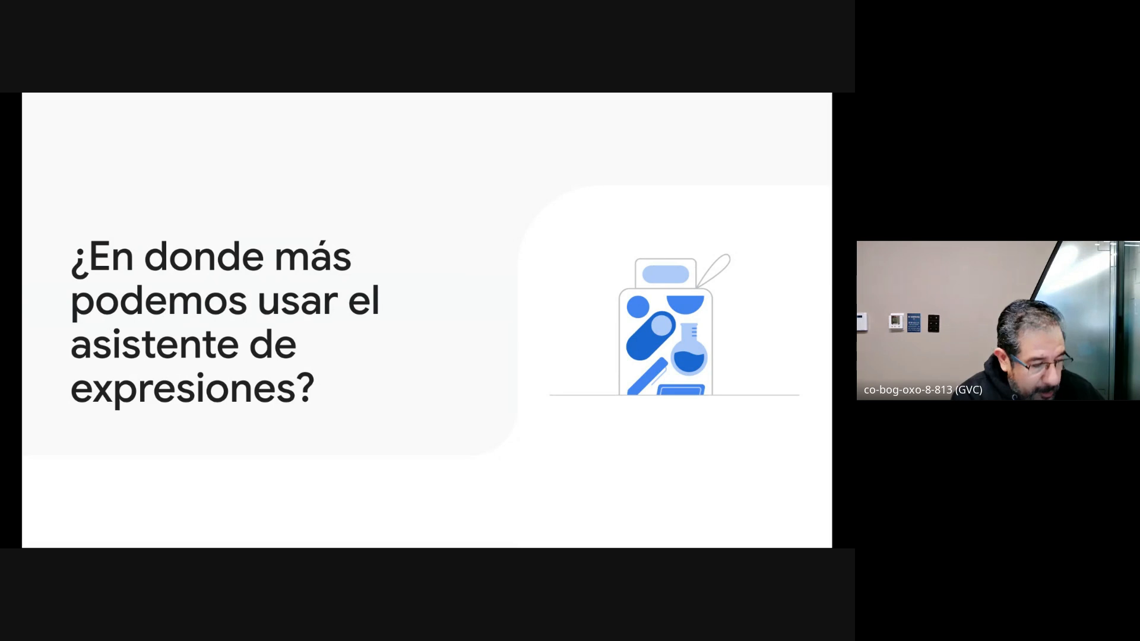
{"action": "key", "text": "Right"}
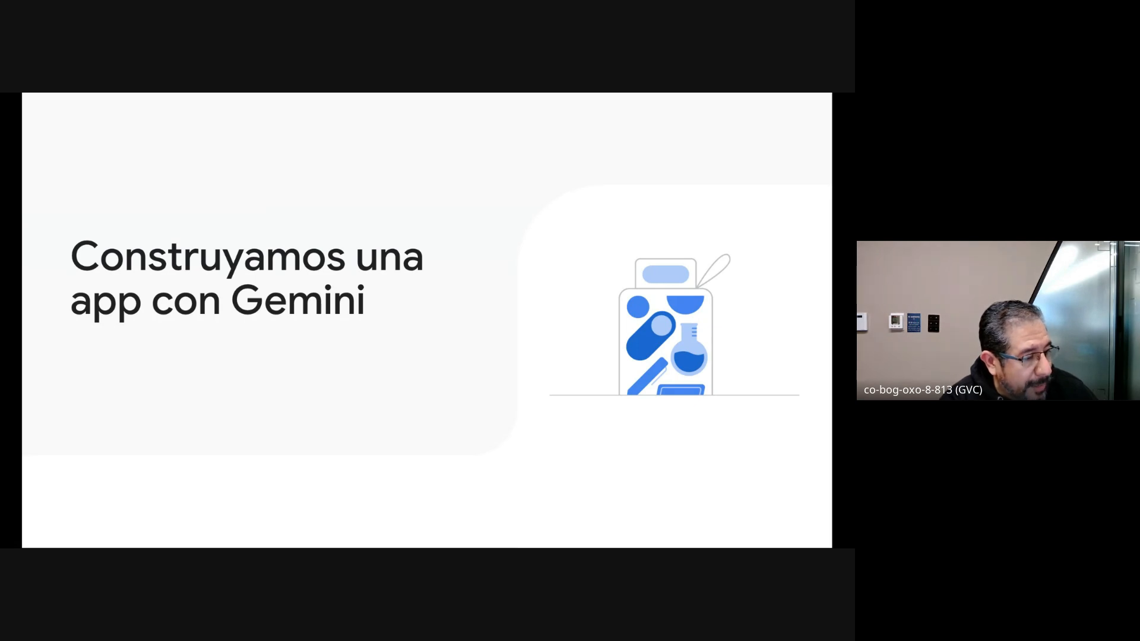
{"action": "key", "text": "alt+Tab"}
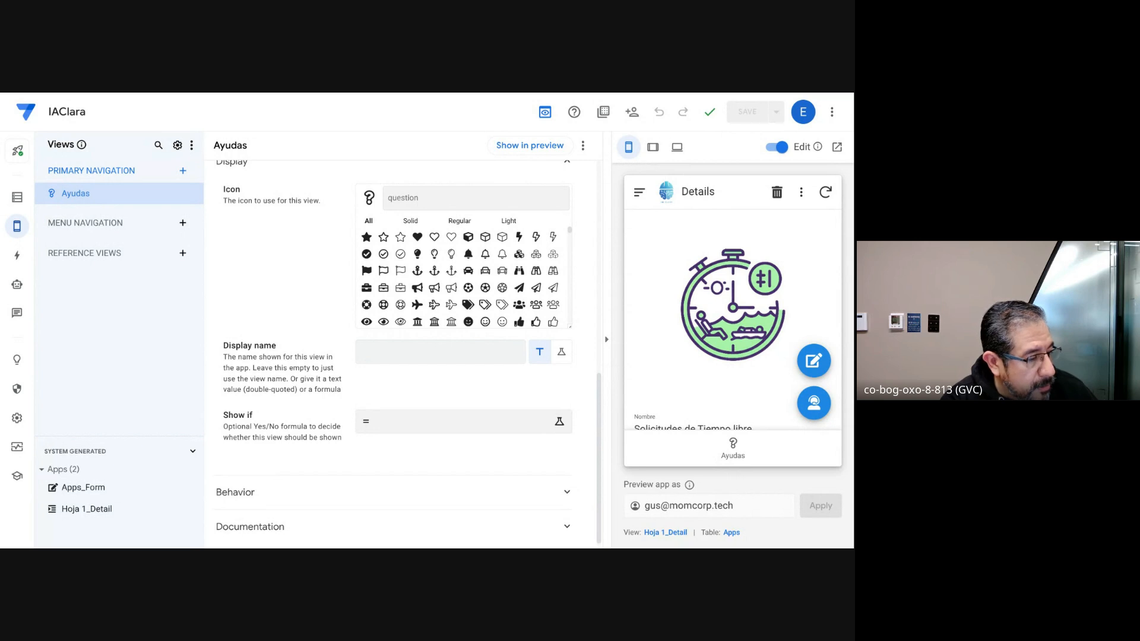
Step: Start creating a new app with Gemini, accept the Terms of Service and continue to the prompt page
{"action": "left_click", "coordinate": [50, 154]}
{"action": "mouse_move", "coordinate": [92, 203]}
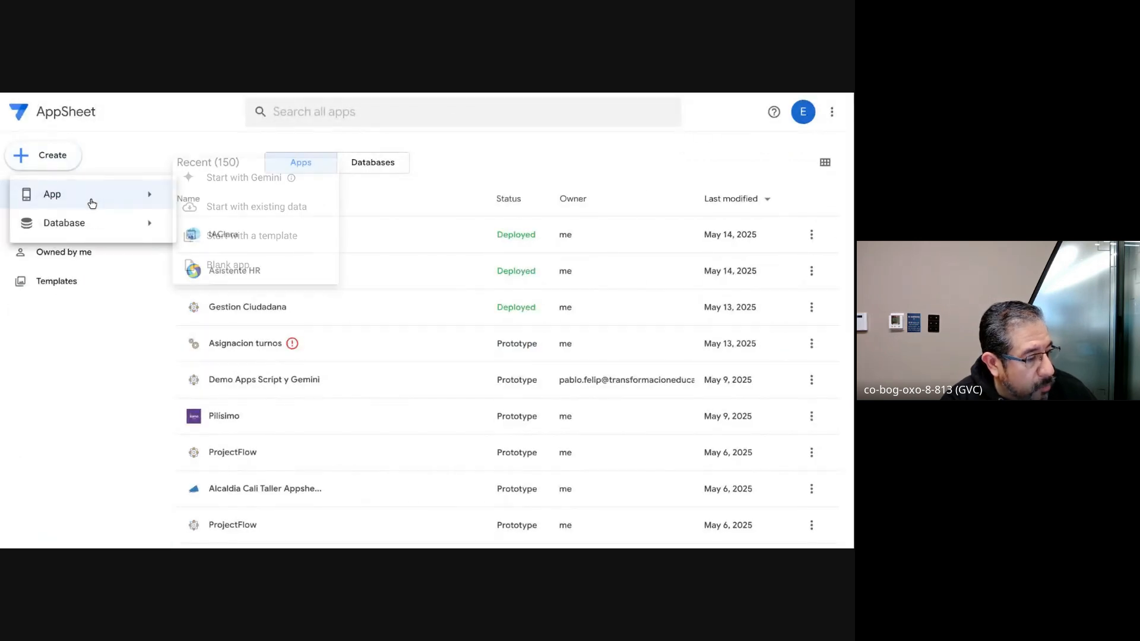
{"action": "left_click", "coordinate": [262, 188]}
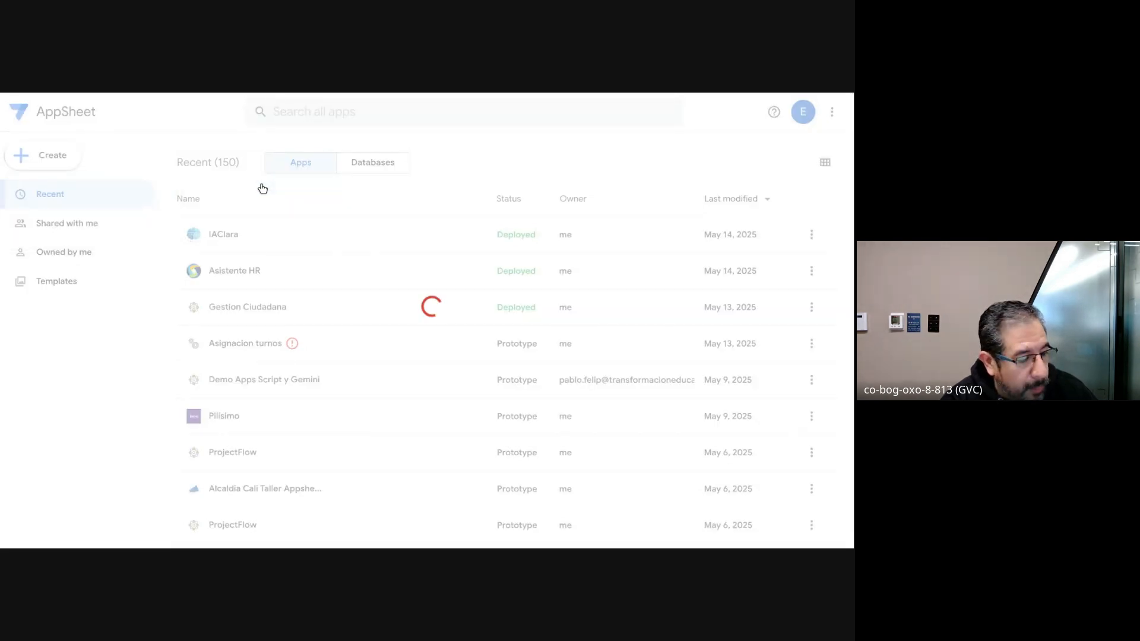
{"action": "scroll", "coordinate": [379, 279], "scroll_direction": "down", "scroll_amount": 1}
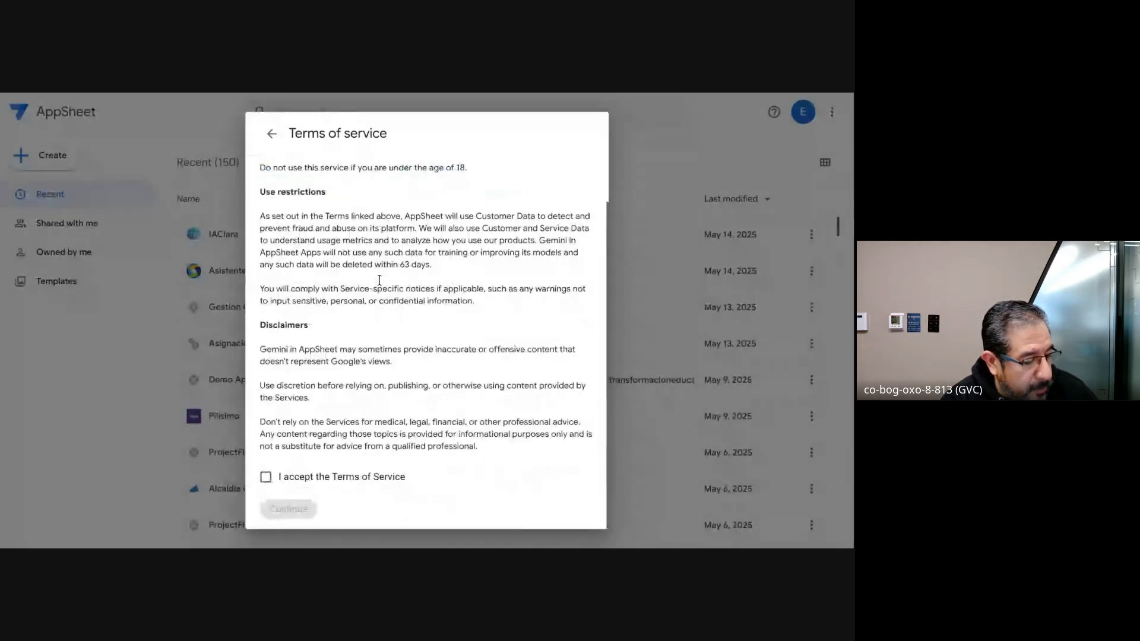
{"action": "left_click", "coordinate": [266, 477]}
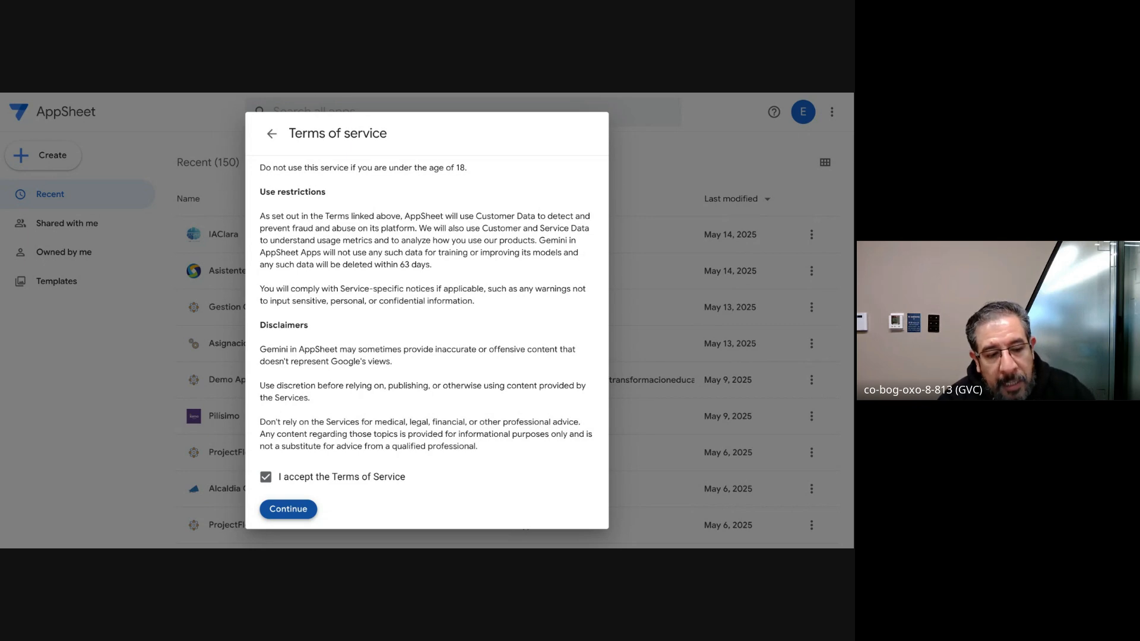
{"action": "left_click", "coordinate": [297, 510]}
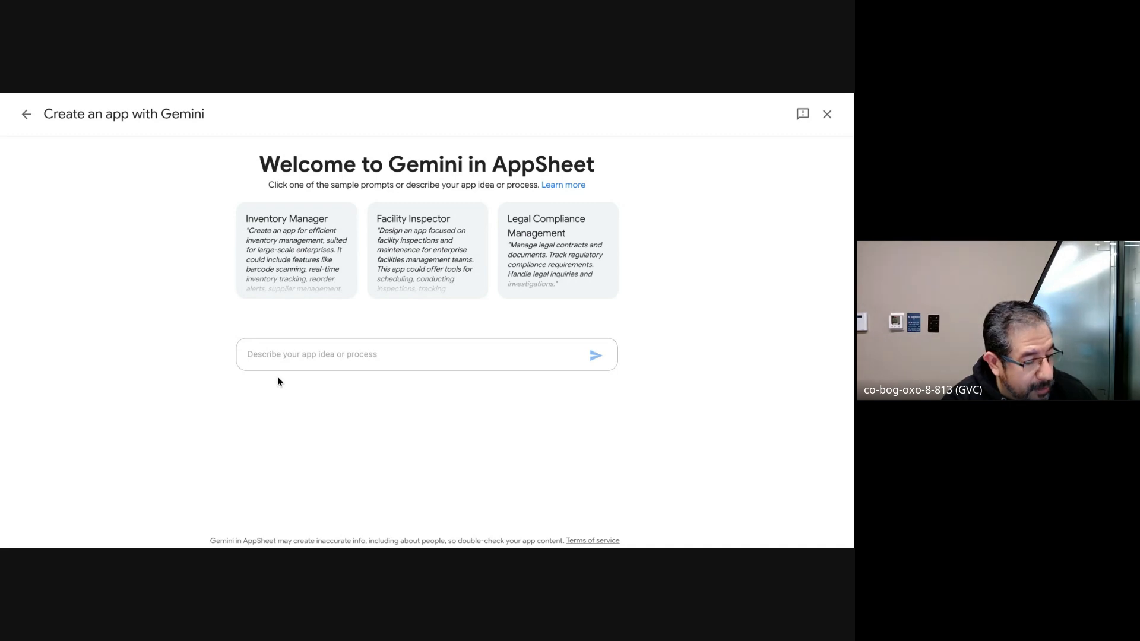
Step: Submit the pasted Spanish prompt to Gemini for an app that records client e-mail requests, assigns assistants, includes follow-up tasks and uses Spanish field titles
{"action": "type", "text": "Crear una aplicación para capturar registros de correo desde clientes que hacen solicitudes por ese medio. incluya la opción de asignar asistentes para que realicen la gestión. Incluir tareas asociadas al seguimiento de cada correo. Los títulos de los campos y formularios estarán en español"}
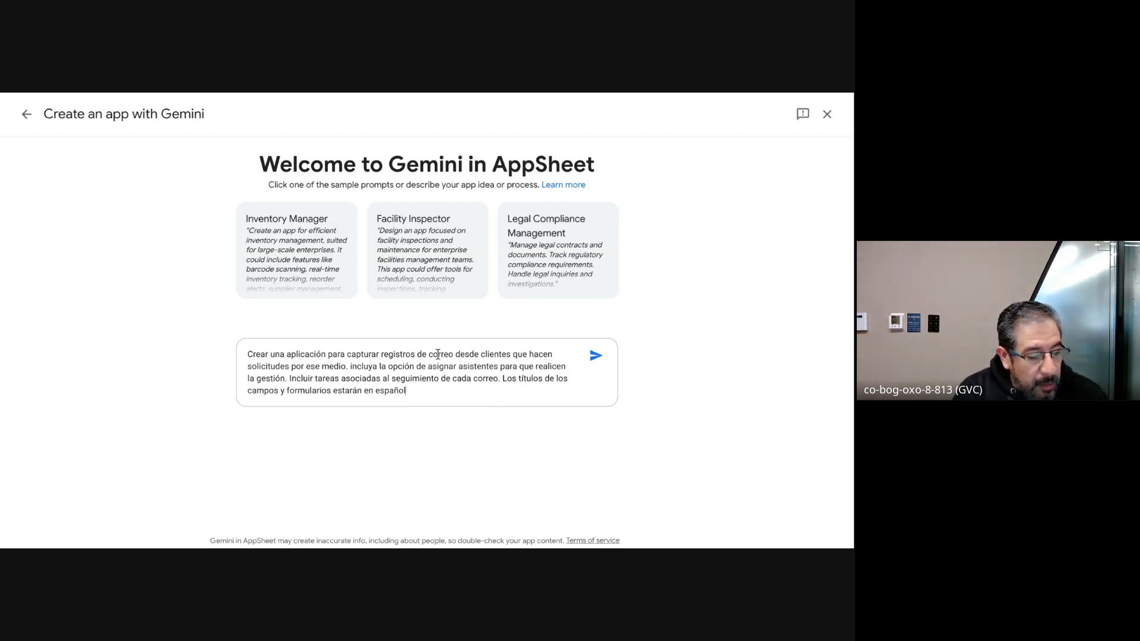
{"action": "left_click", "coordinate": [592, 360]}
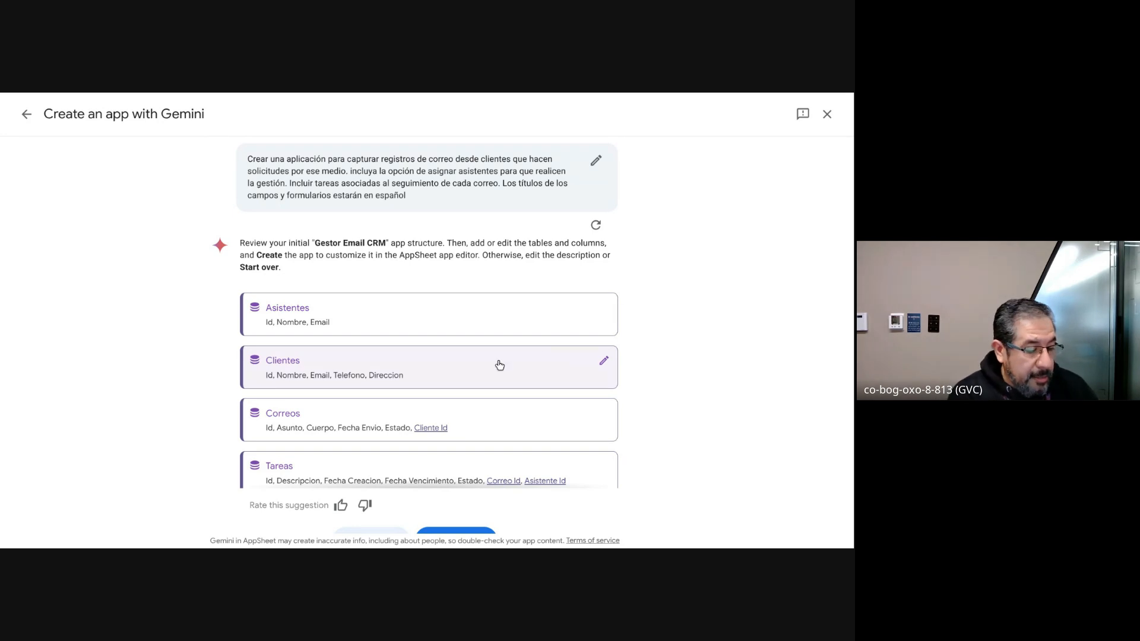
Step: Create the Gestor Email CRM app from the proposed table structure and dismiss its ready dialog to enter the editor
{"action": "scroll", "coordinate": [497, 364], "scroll_direction": "down", "scroll_amount": 1}
{"action": "scroll", "coordinate": [390, 354], "scroll_direction": "up", "scroll_amount": 1}
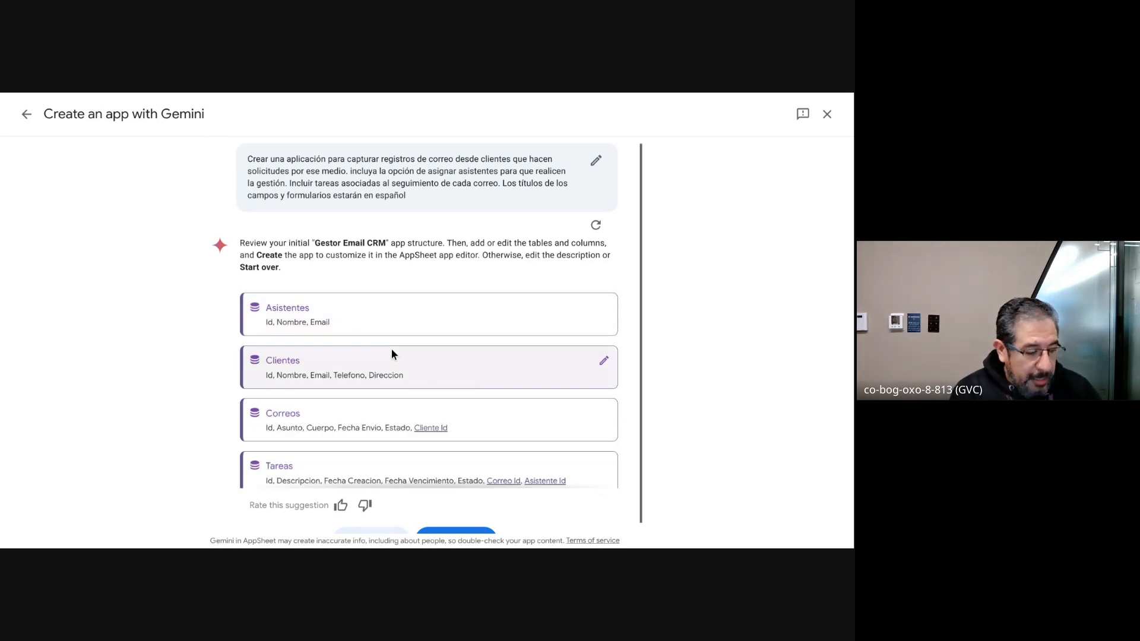
{"action": "scroll", "coordinate": [391, 349], "scroll_direction": "down", "scroll_amount": 1}
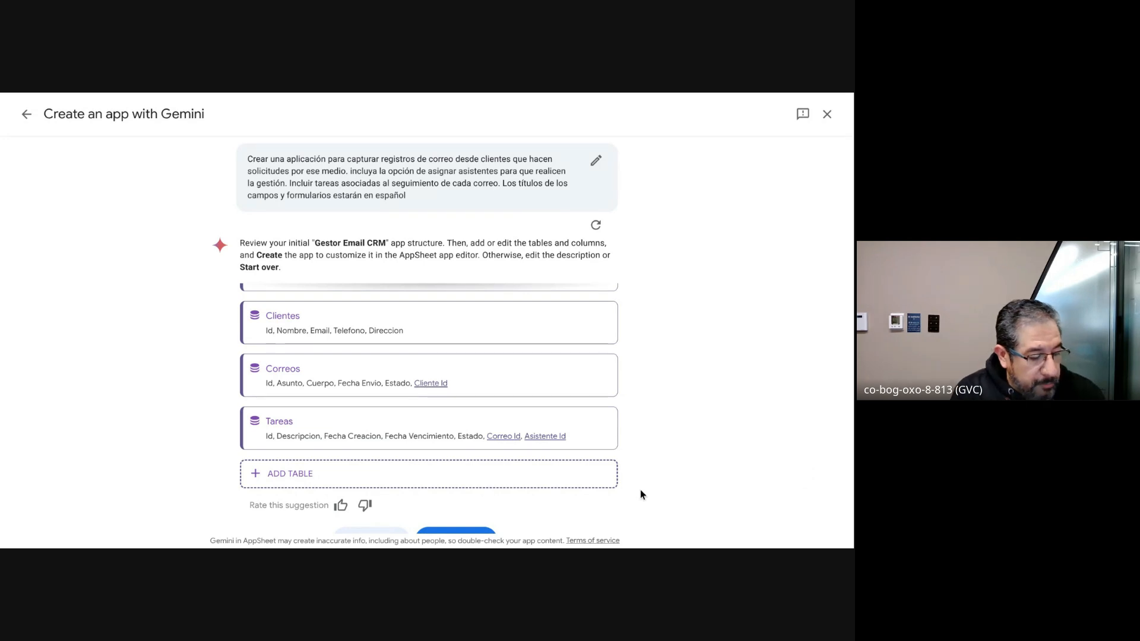
{"action": "left_click_drag", "start_coordinate": [645, 498], "coordinate": [636, 534]}
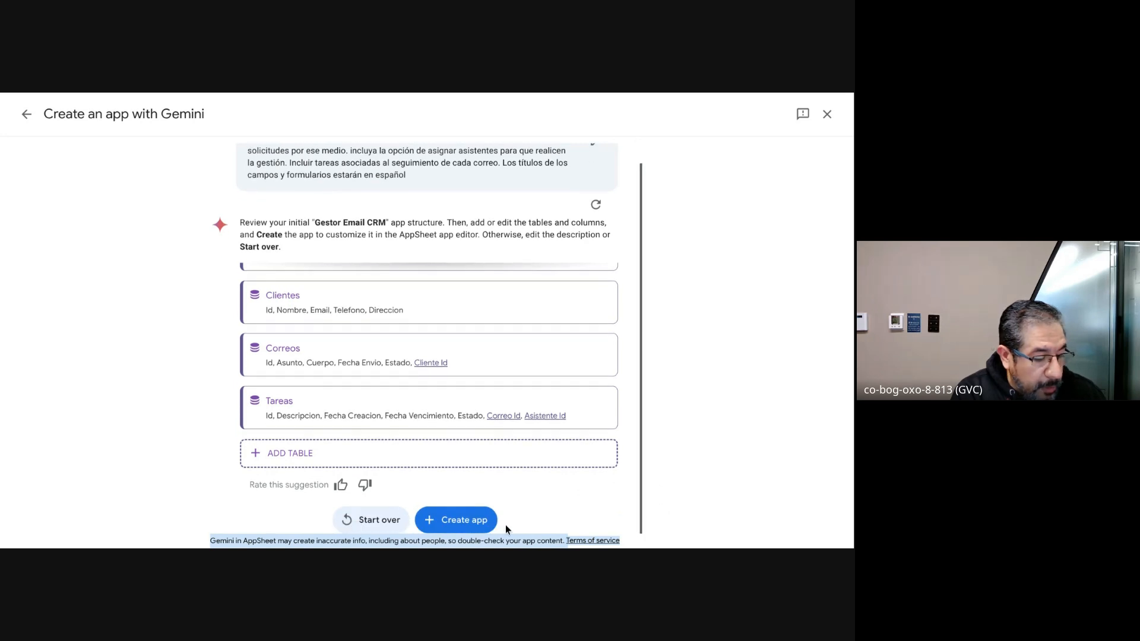
{"action": "left_click", "coordinate": [456, 520]}
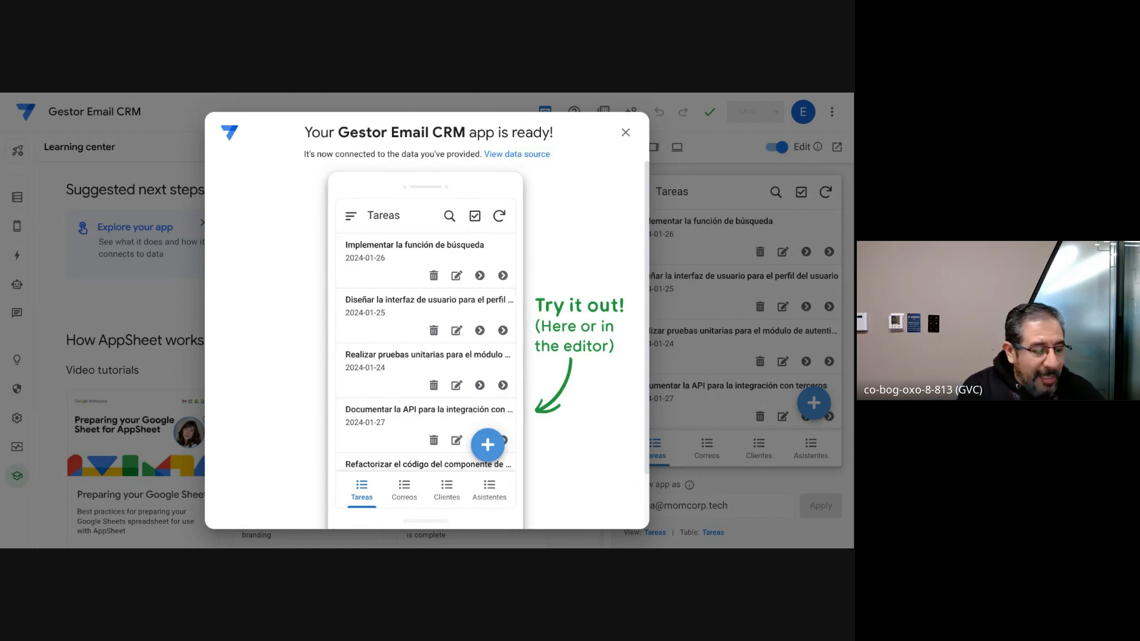
{"action": "scroll", "coordinate": [603, 336], "scroll_direction": "down", "scroll_amount": 3}
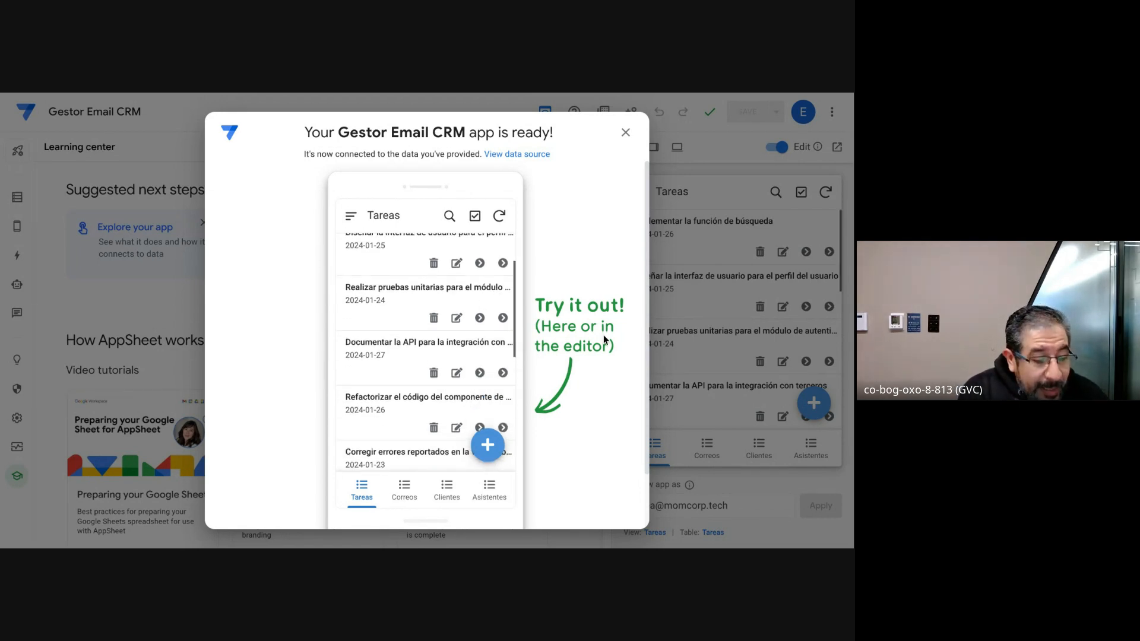
{"action": "left_click", "coordinate": [579, 503]}
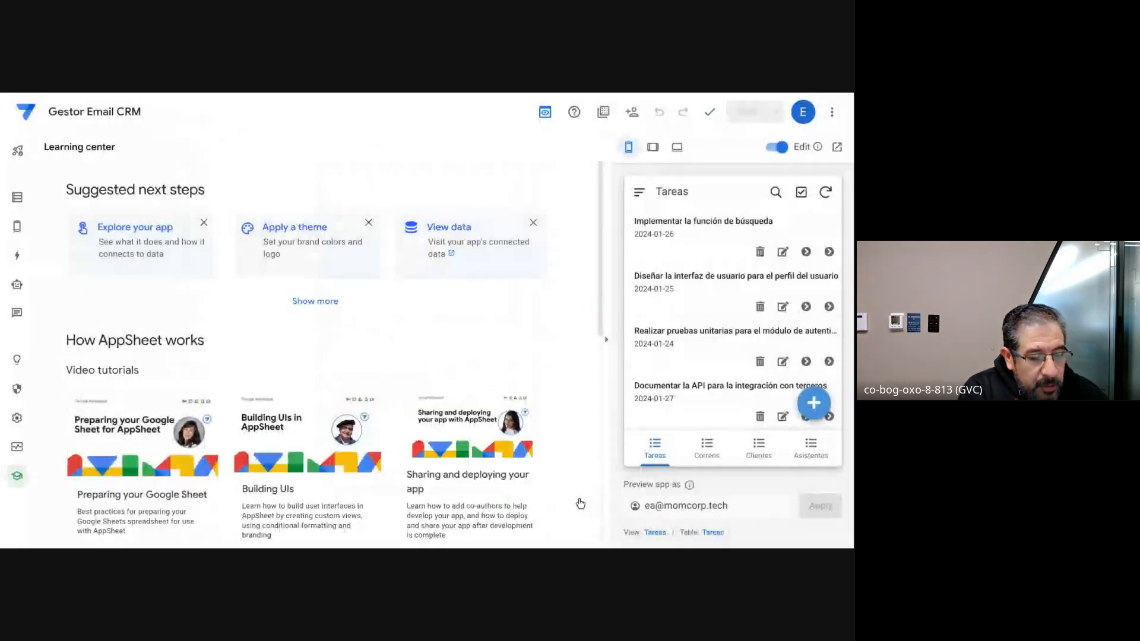
Step: Examine the column definitions of the Correos, Tareas, Clientes and Asistentes tables in the new app's data
{"action": "left_click", "coordinate": [17, 197]}
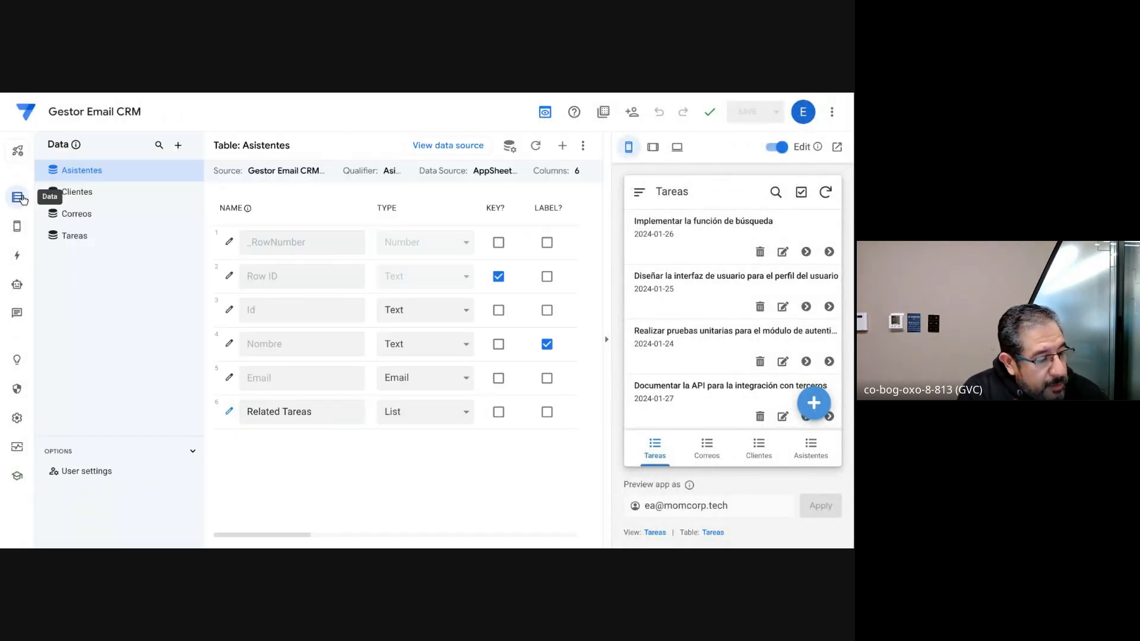
{"action": "left_click", "coordinate": [104, 215]}
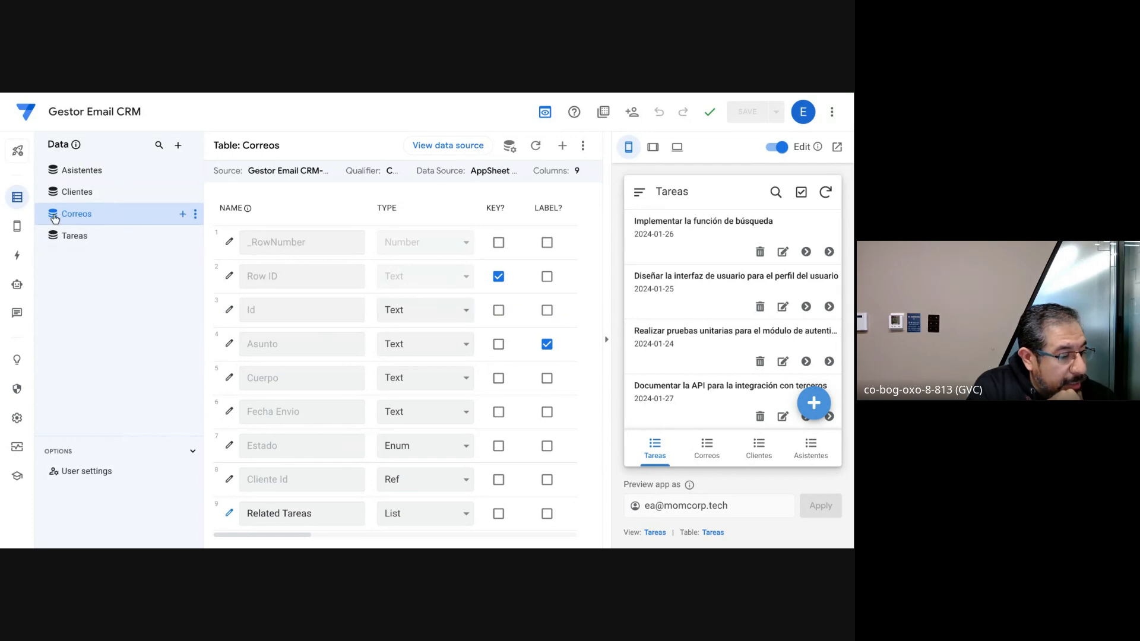
{"action": "left_click", "coordinate": [82, 245]}
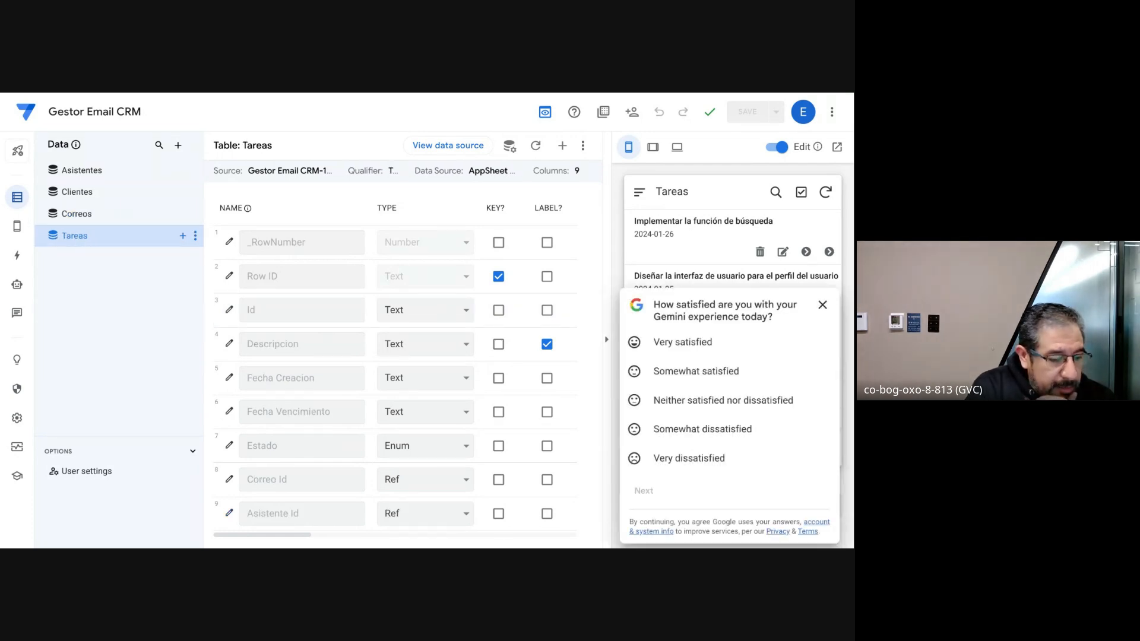
{"action": "left_click", "coordinate": [822, 304]}
{"action": "left_click", "coordinate": [74, 195]}
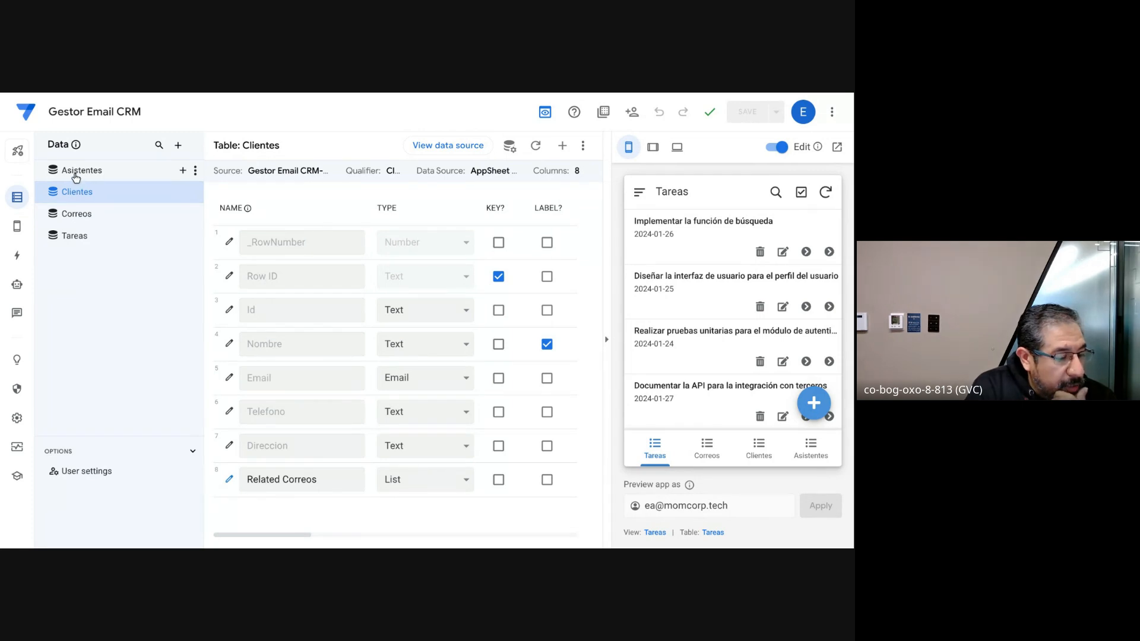
{"action": "left_click", "coordinate": [76, 176]}
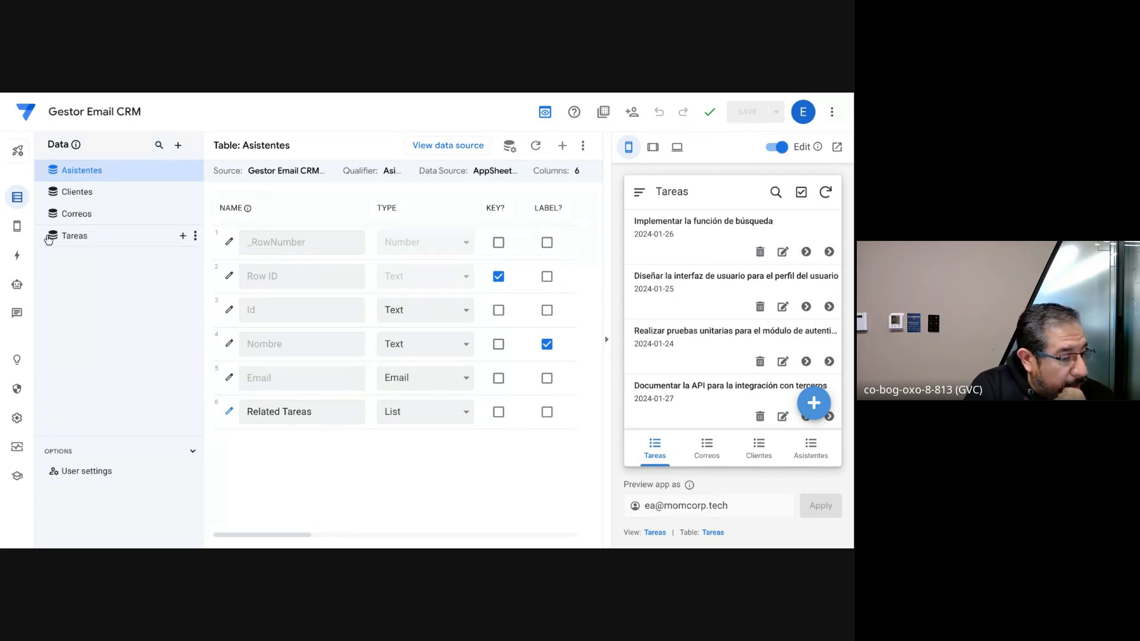
Step: Open the data source of the Asistentes table and examine the sample records in Tareas, Asistentes, Correos and Clientes
{"action": "left_click", "coordinate": [455, 146]}
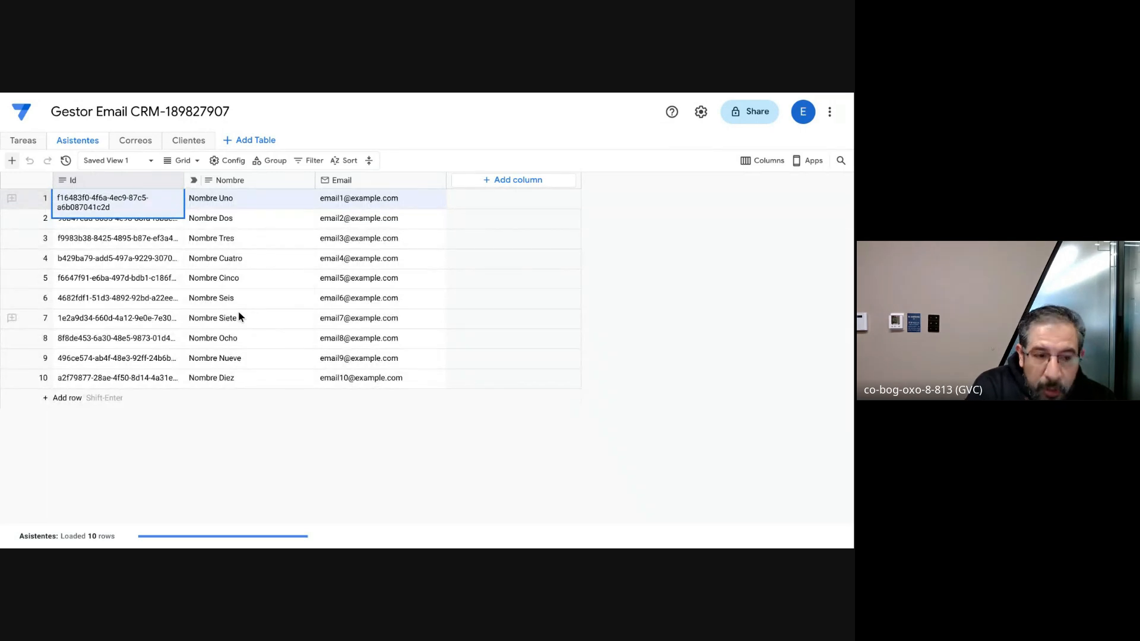
{"action": "left_click", "coordinate": [24, 143]}
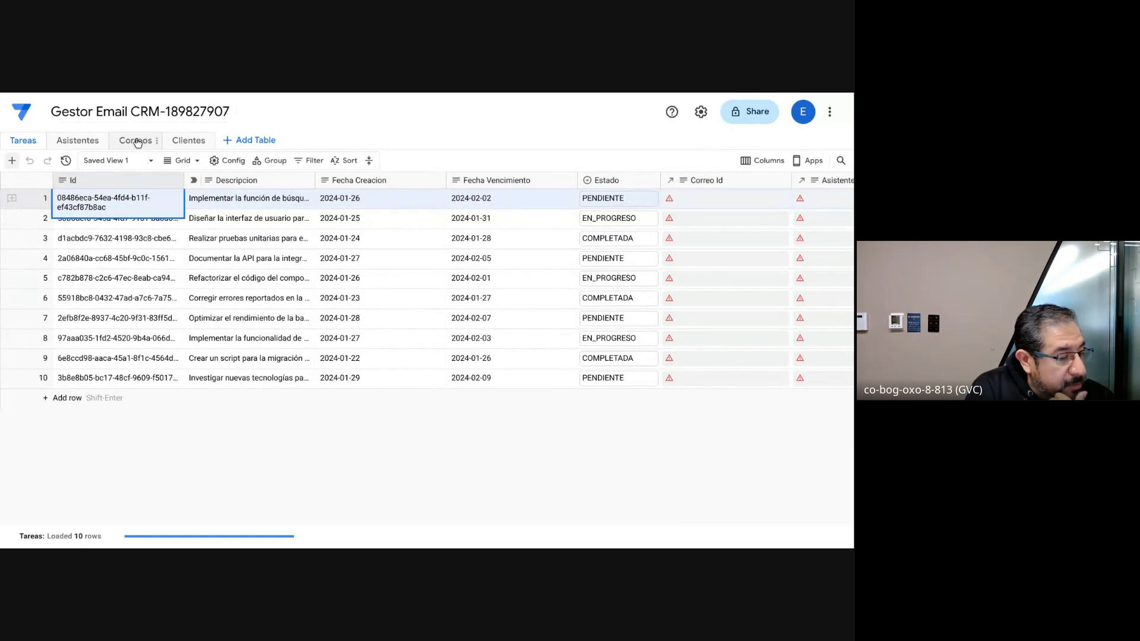
{"action": "left_click", "coordinate": [89, 146]}
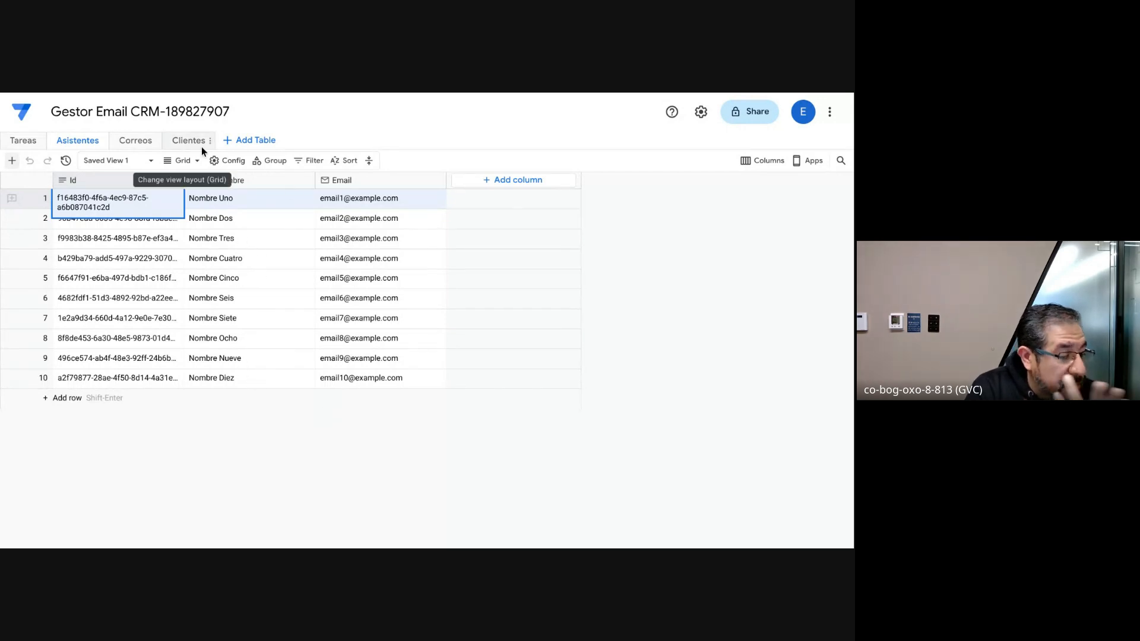
{"action": "left_click", "coordinate": [143, 141]}
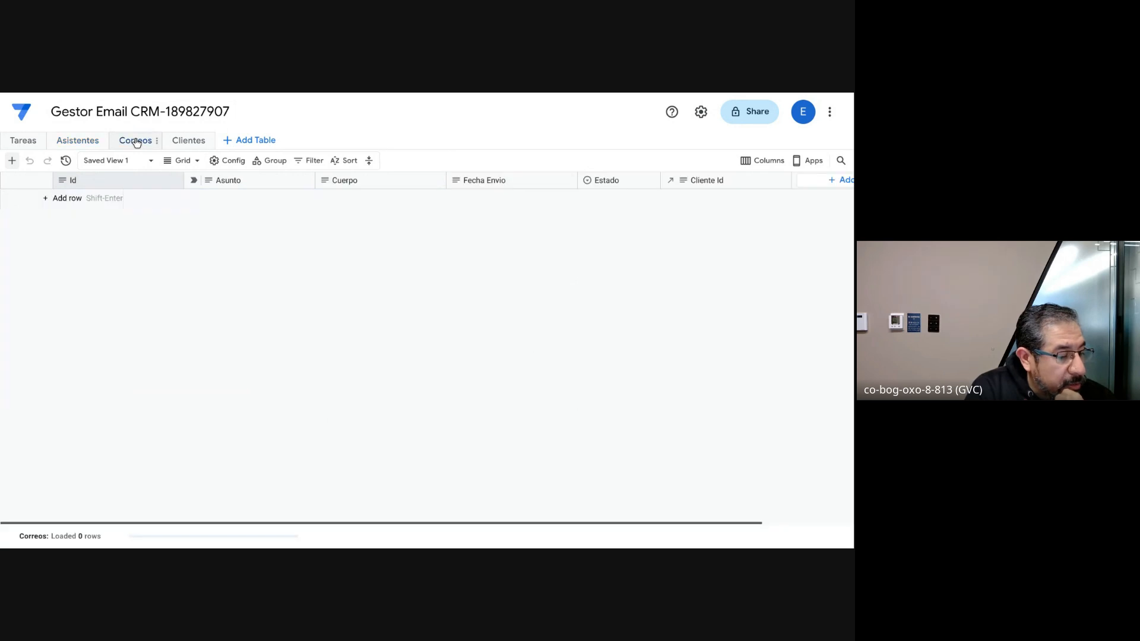
{"action": "scroll", "coordinate": [215, 283], "scroll_direction": "right", "scroll_amount": 3}
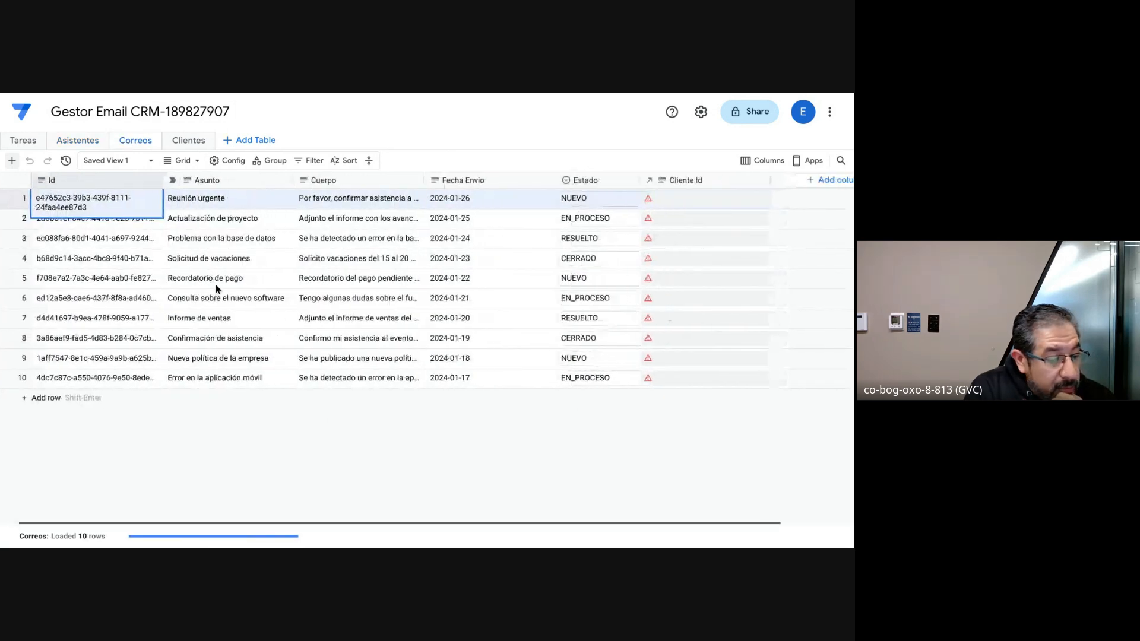
{"action": "scroll", "coordinate": [215, 284], "scroll_direction": "left", "scroll_amount": 3}
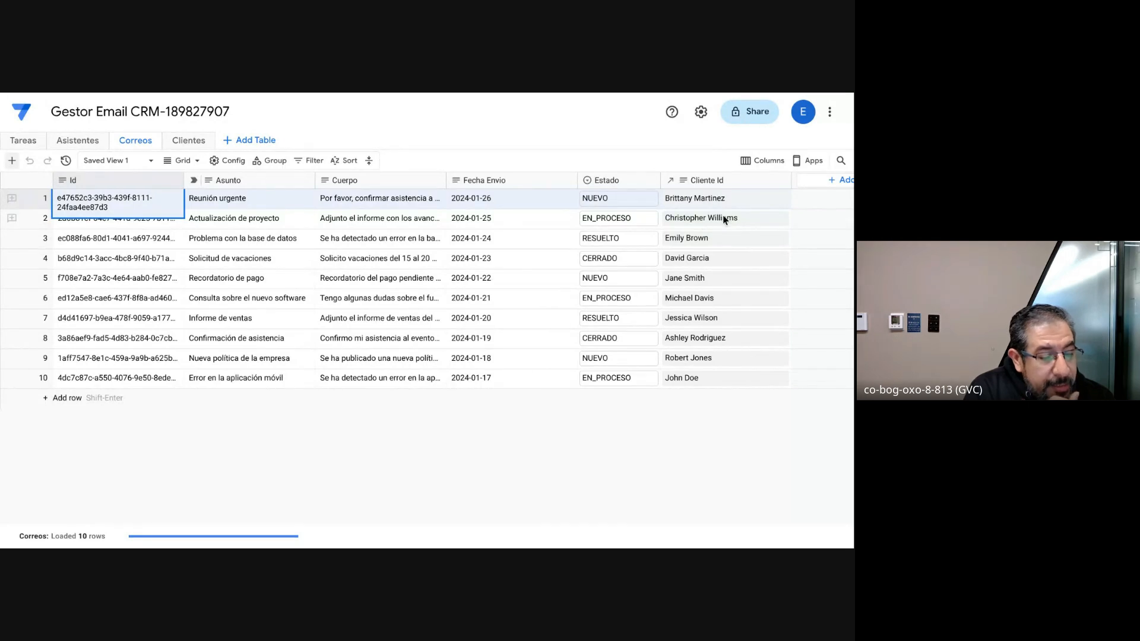
{"action": "mouse_move", "coordinate": [671, 186]}
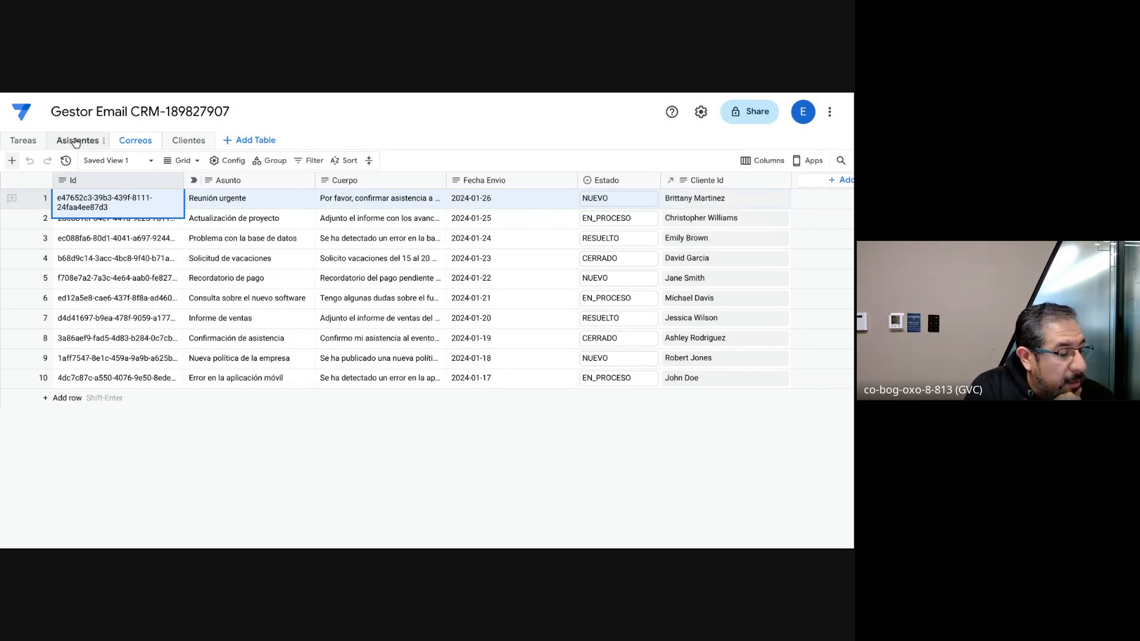
{"action": "left_click", "coordinate": [187, 142]}
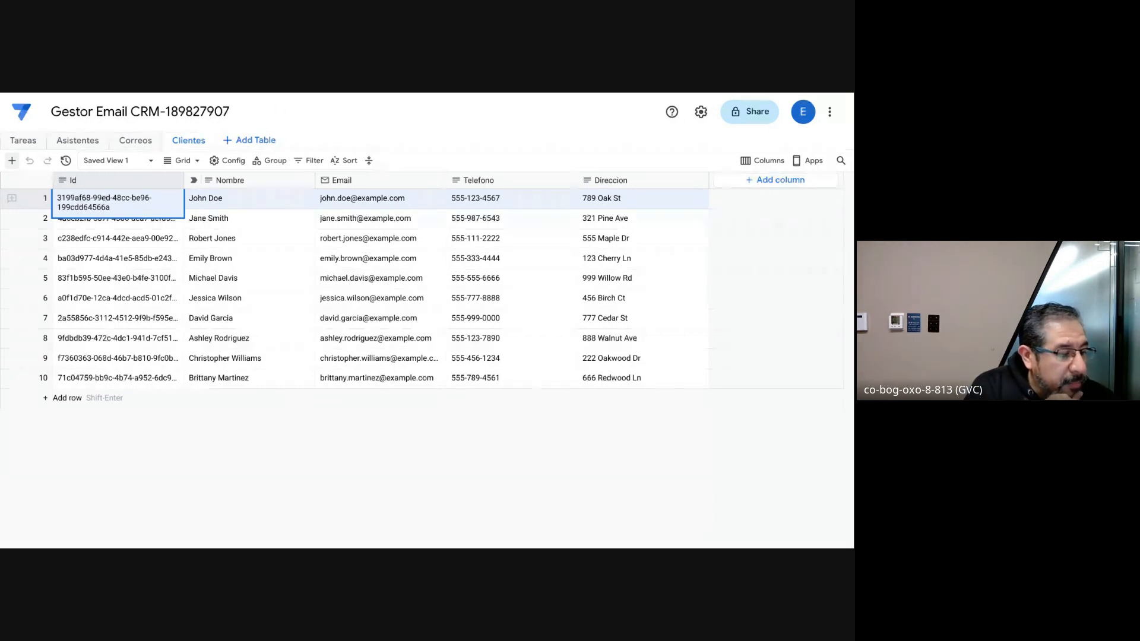
Step: Open the app's data relationships graph and spread out the Asistente and Cliente nodes to examine how the tables are linked
{"action": "key", "text": "ctrl+shift+Tab"}
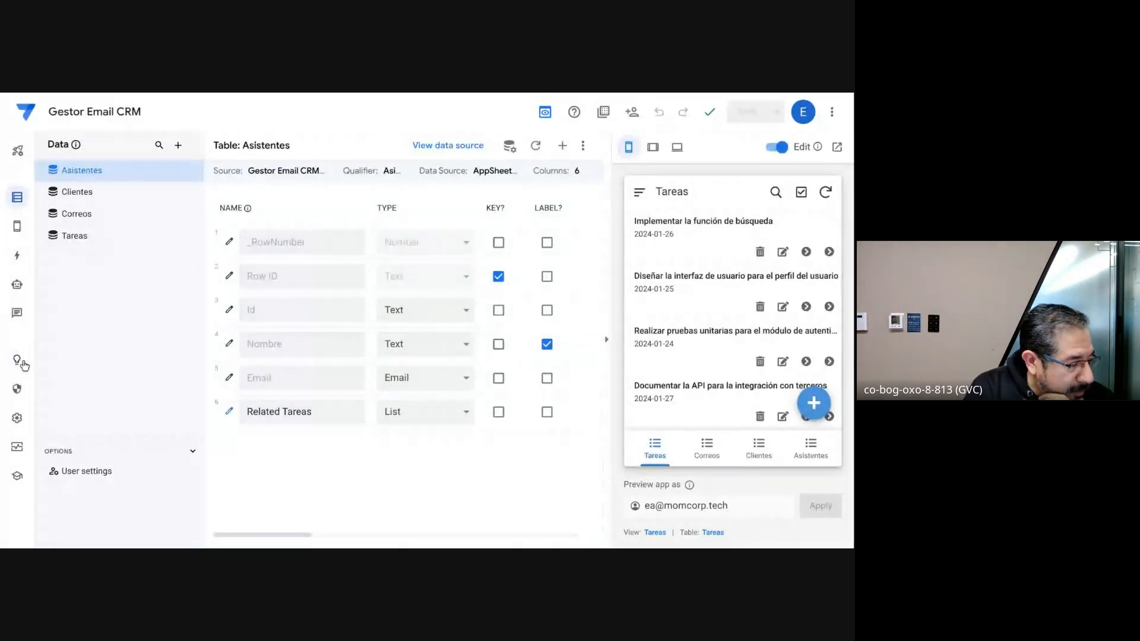
{"action": "left_click", "coordinate": [16, 418]}
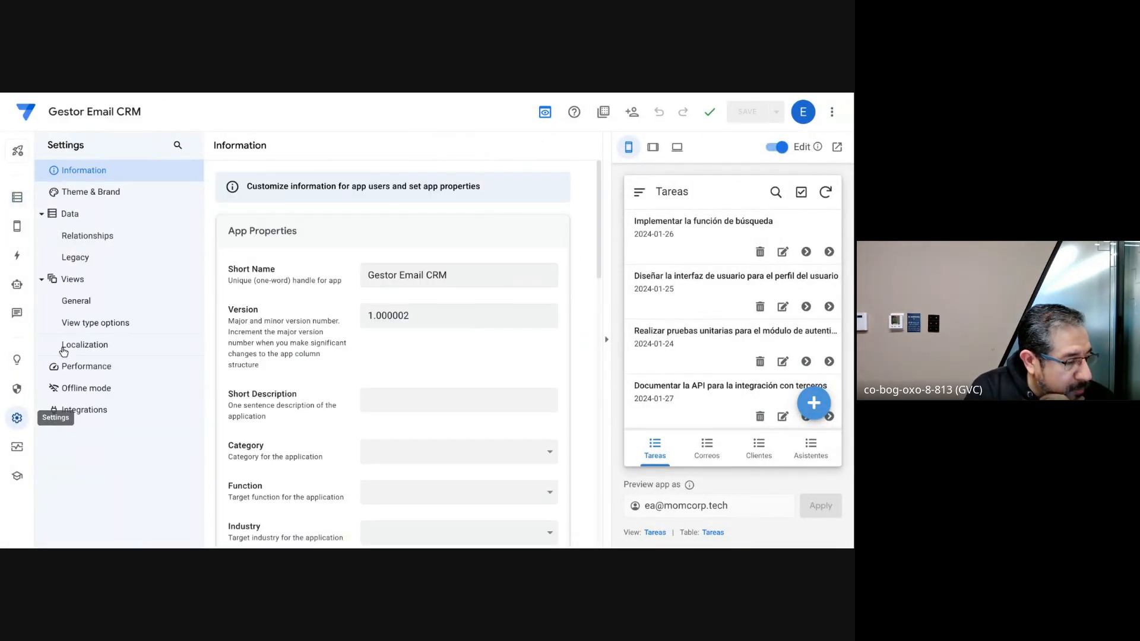
{"action": "left_click", "coordinate": [99, 245]}
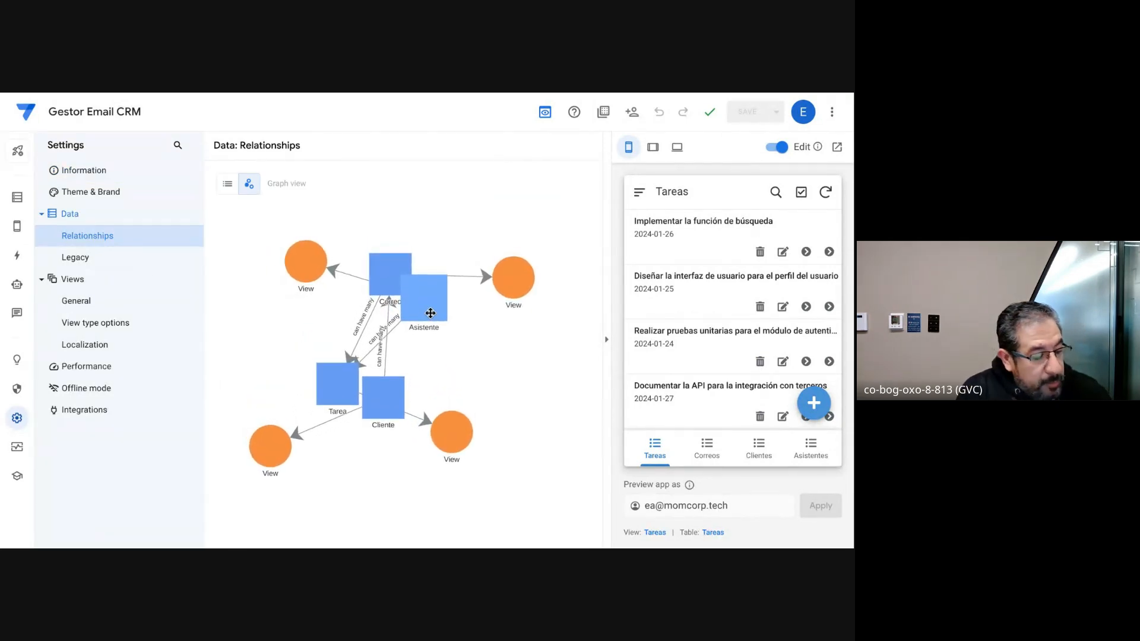
{"action": "left_click_drag", "start_coordinate": [430, 314], "coordinate": [303, 326]}
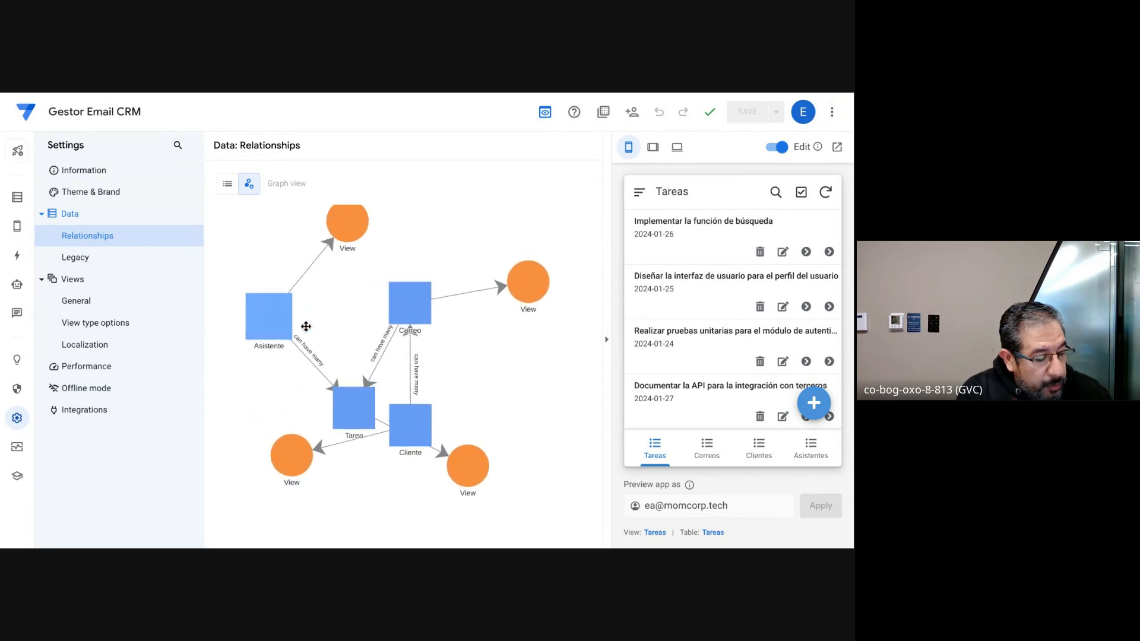
{"action": "left_click_drag", "start_coordinate": [422, 415], "coordinate": [419, 226]}
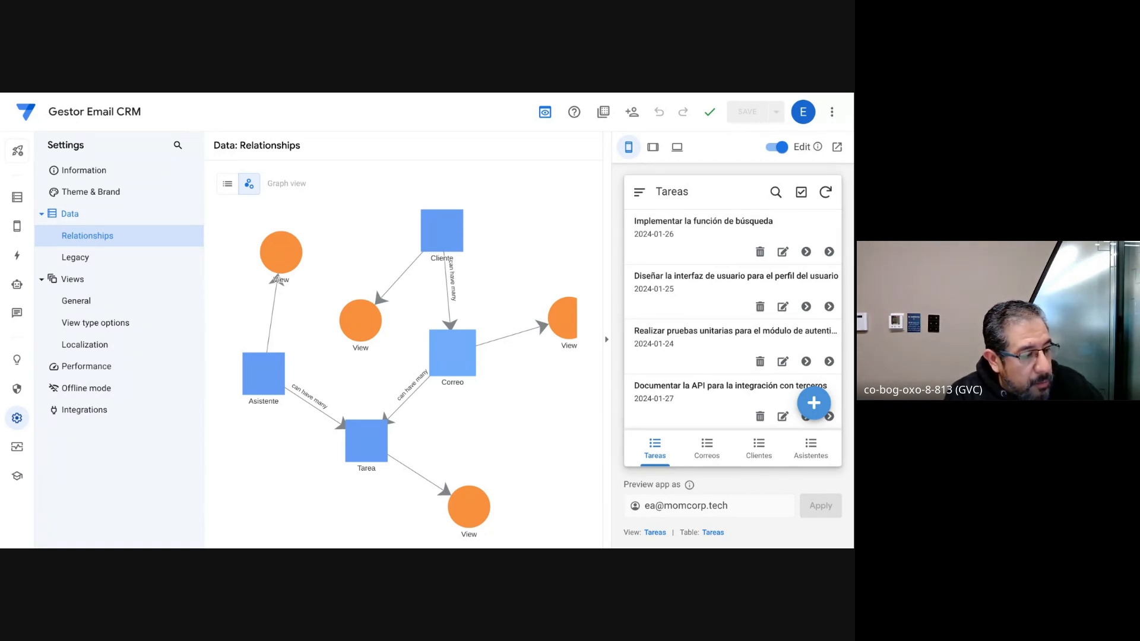
Step: Consult the Automatizaciones (bots) slide, return to the app's automation section and compare its legacy and improved editors
{"action": "key", "text": "alt+Tab"}
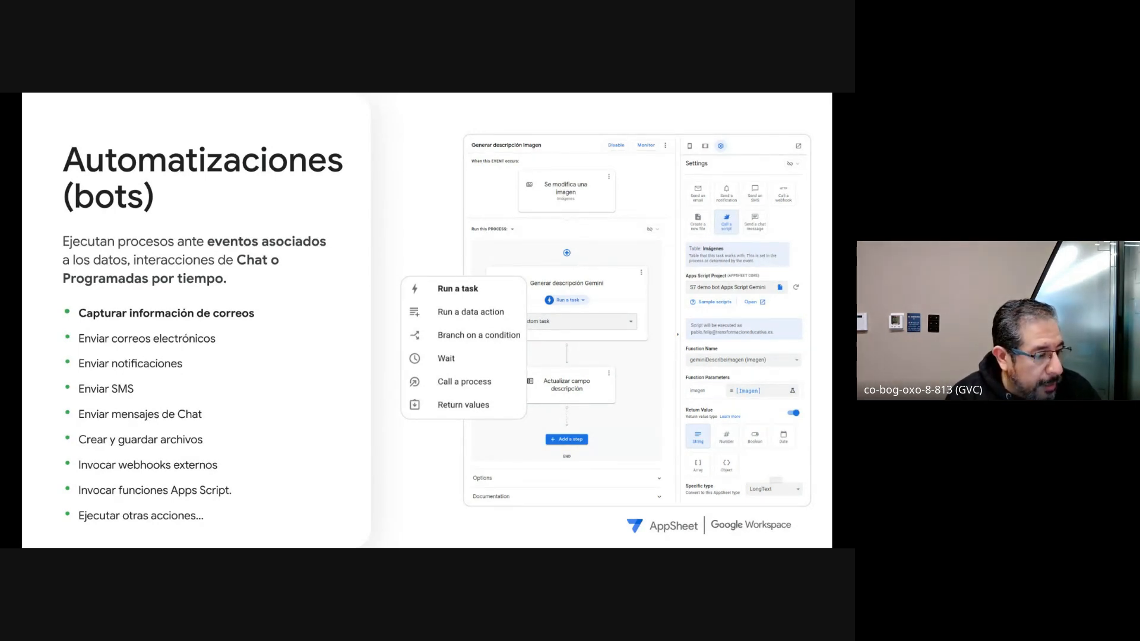
{"action": "key", "text": "alt+Tab"}
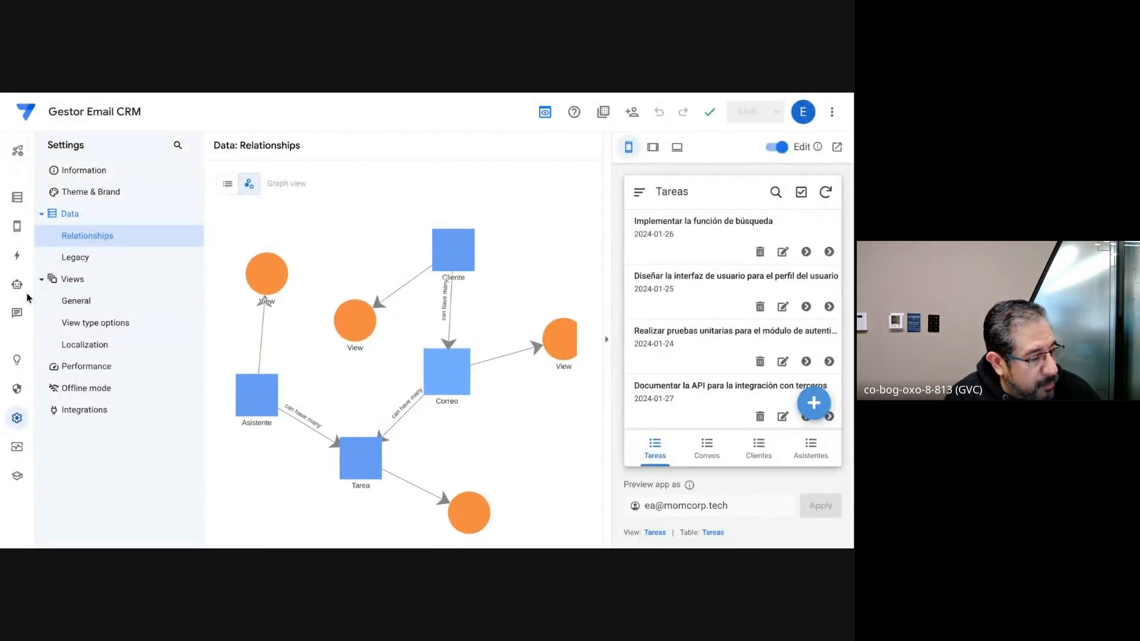
{"action": "left_click", "coordinate": [17, 286]}
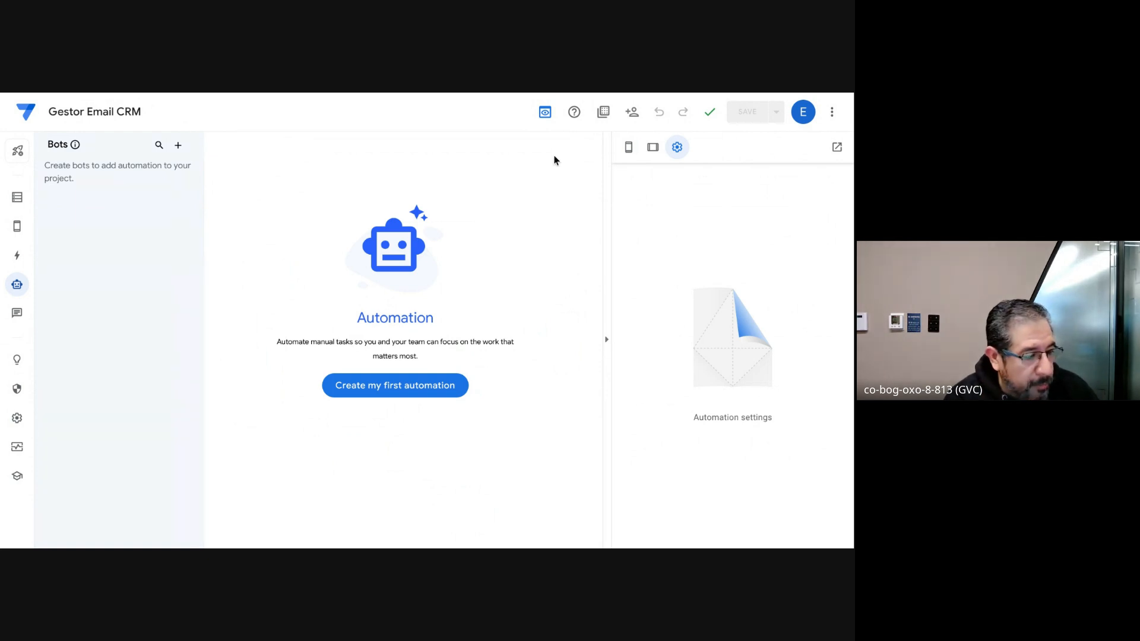
{"action": "left_click", "coordinate": [545, 116]}
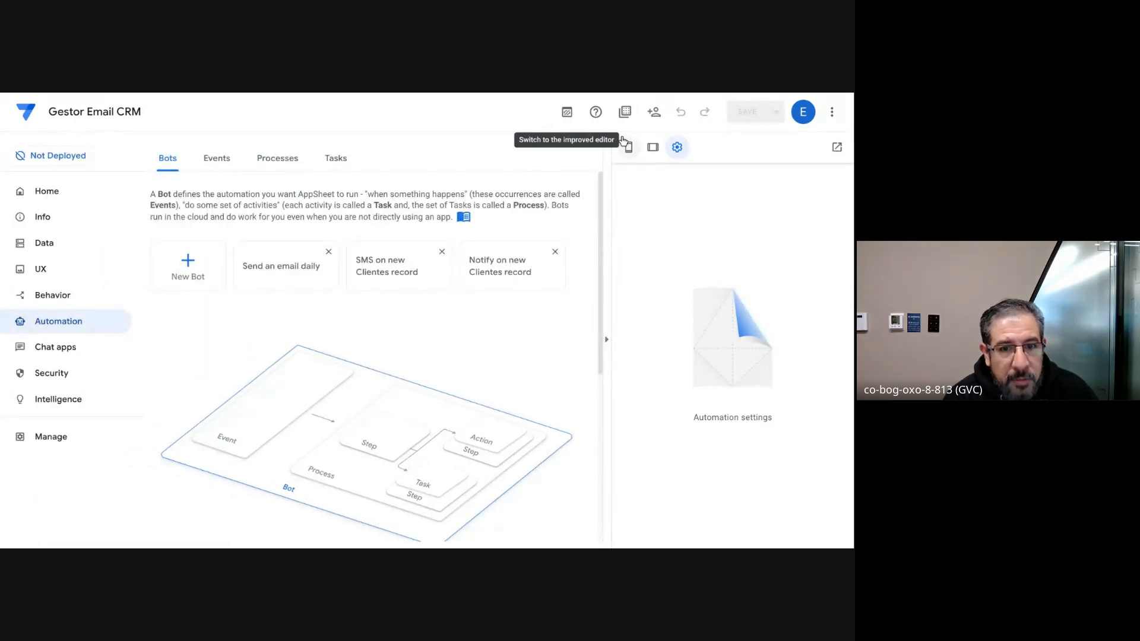
{"action": "left_click", "coordinate": [564, 116]}
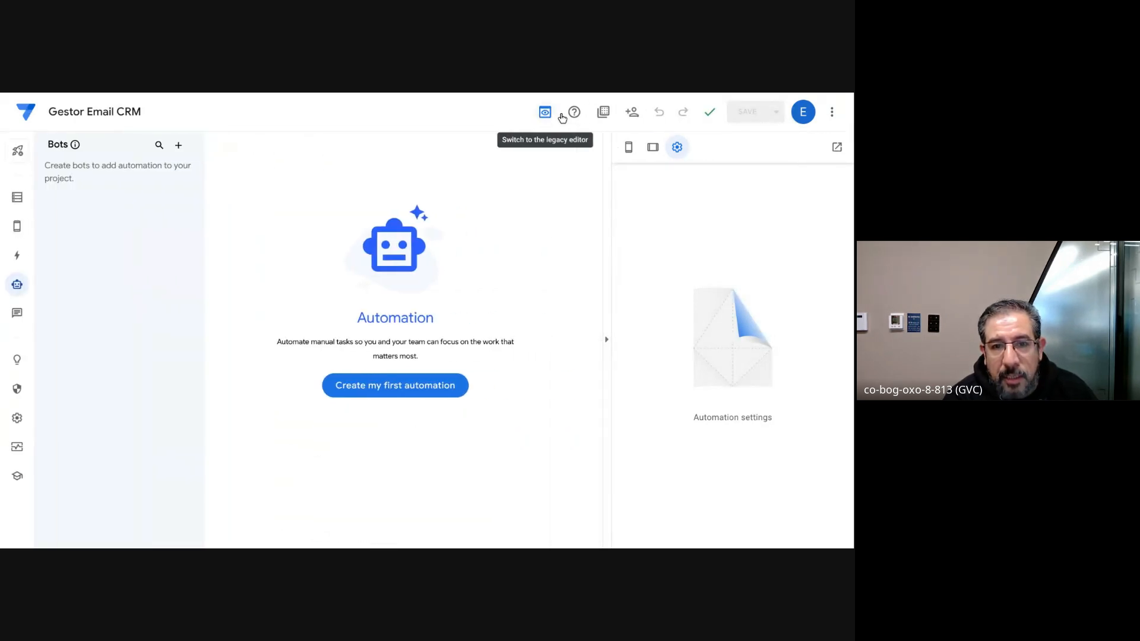
{"action": "left_click", "coordinate": [543, 114]}
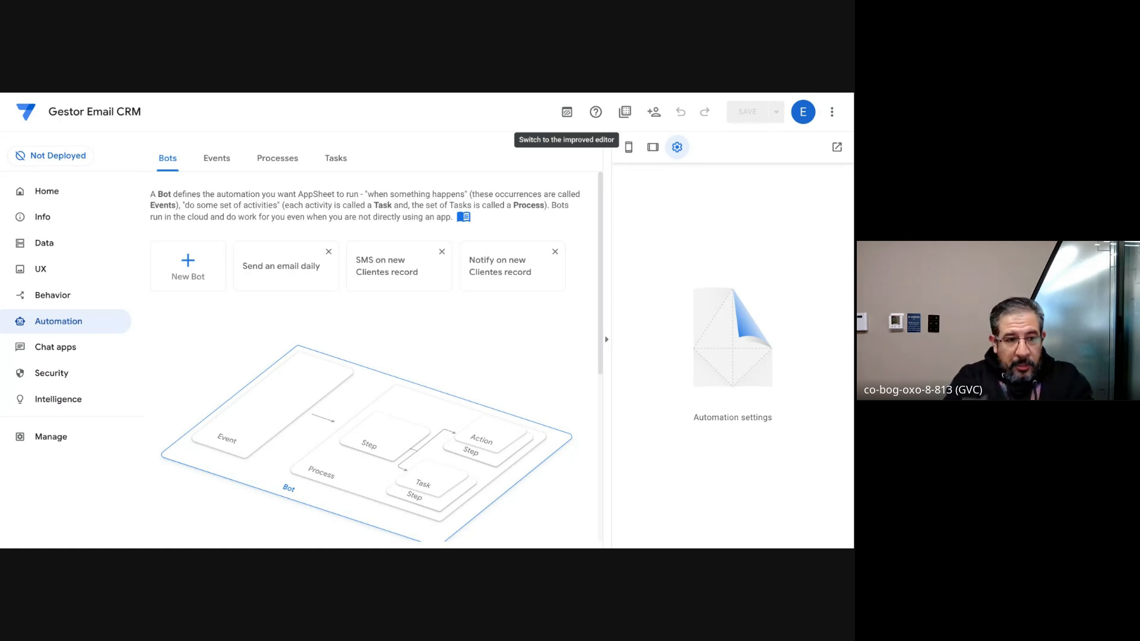
{"action": "left_click", "coordinate": [564, 112]}
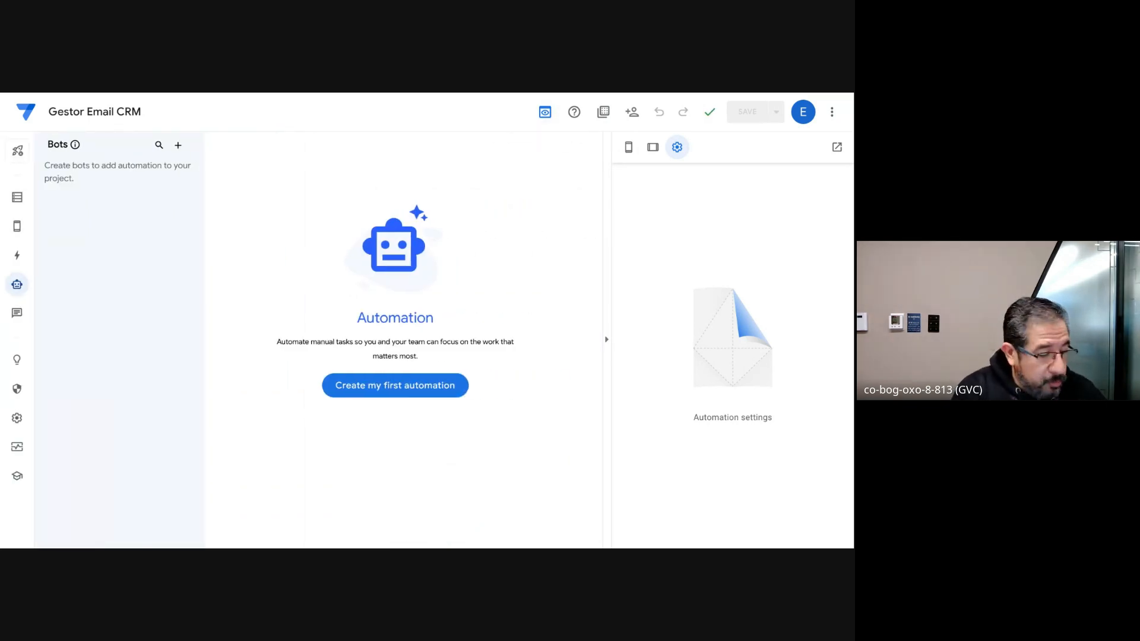
Step: Search the bot suggestions for "when a new correo" and create a new bot without using a suggestion
{"action": "left_click", "coordinate": [394, 390]}
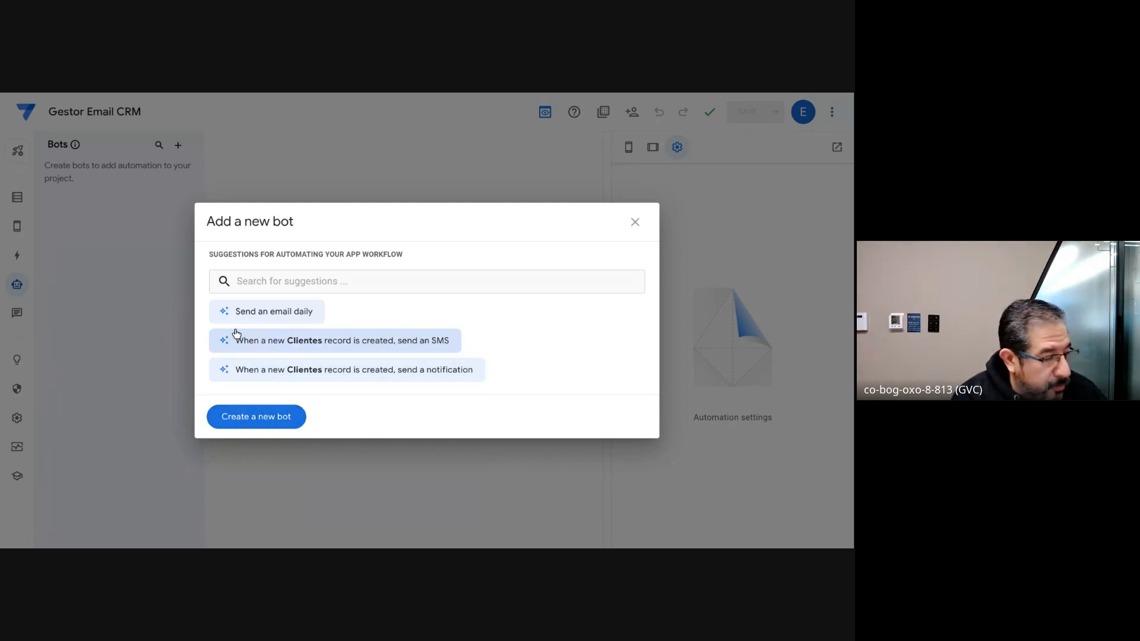
{"action": "left_click", "coordinate": [253, 284]}
{"action": "type", "text": "when a ne"}
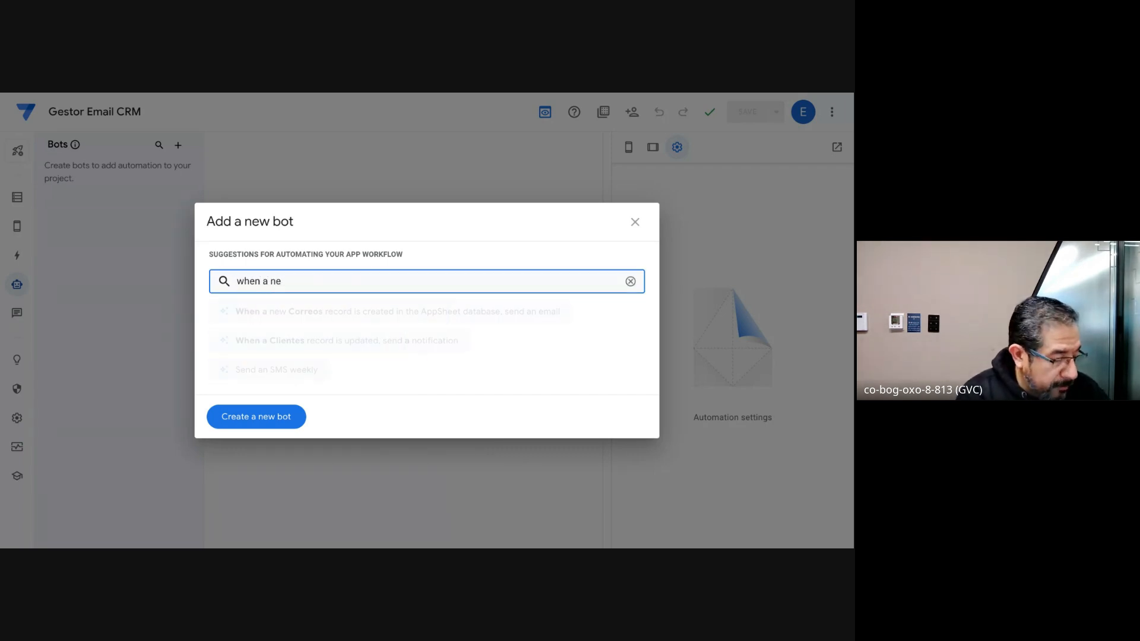
{"action": "type", "text": "w cor"}
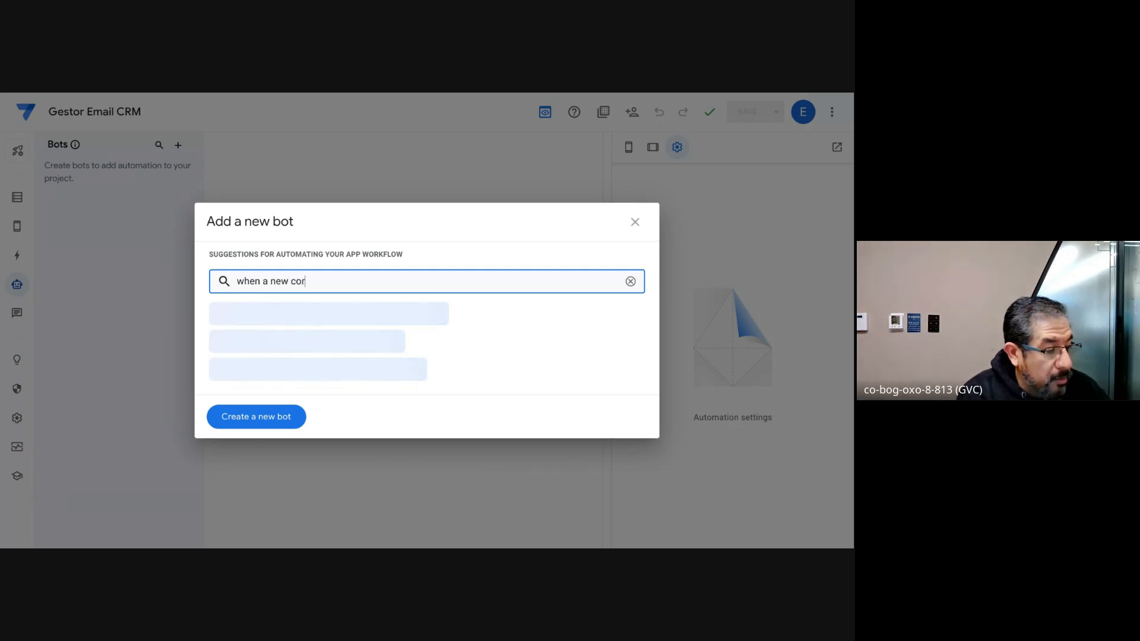
{"action": "type", "text": "re"}
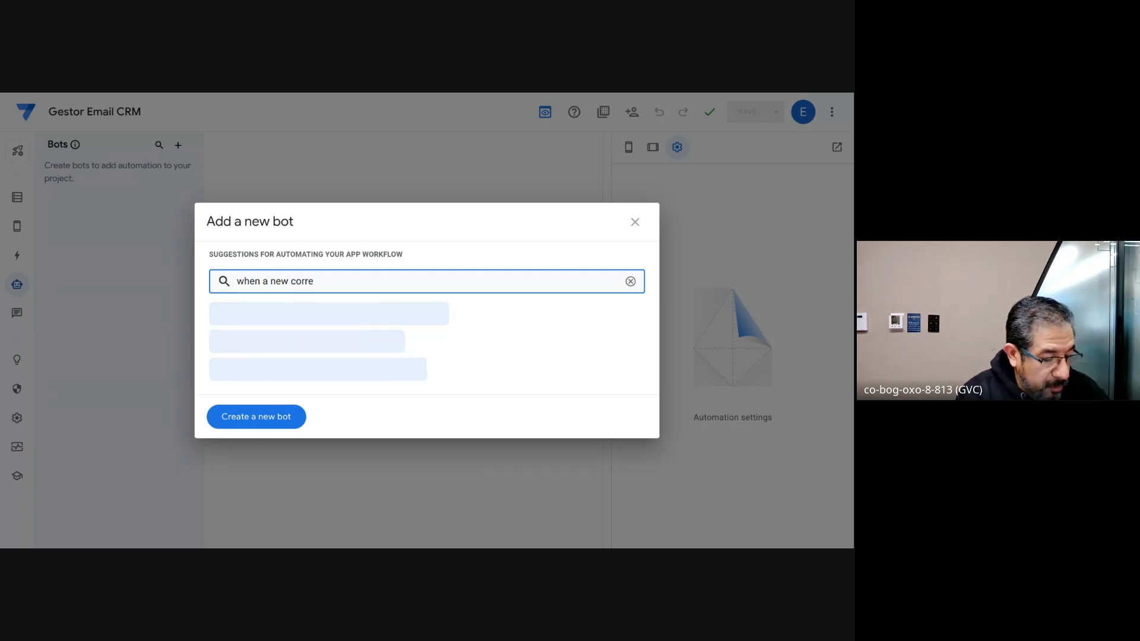
{"action": "type", "text": "o"}
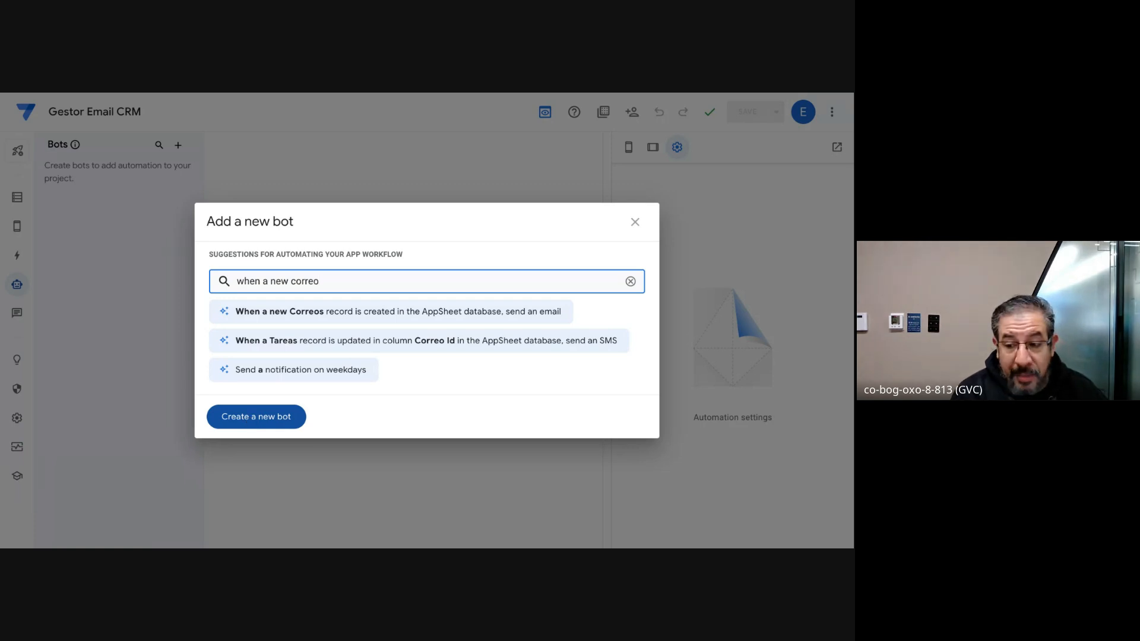
{"action": "left_click", "coordinate": [249, 418]}
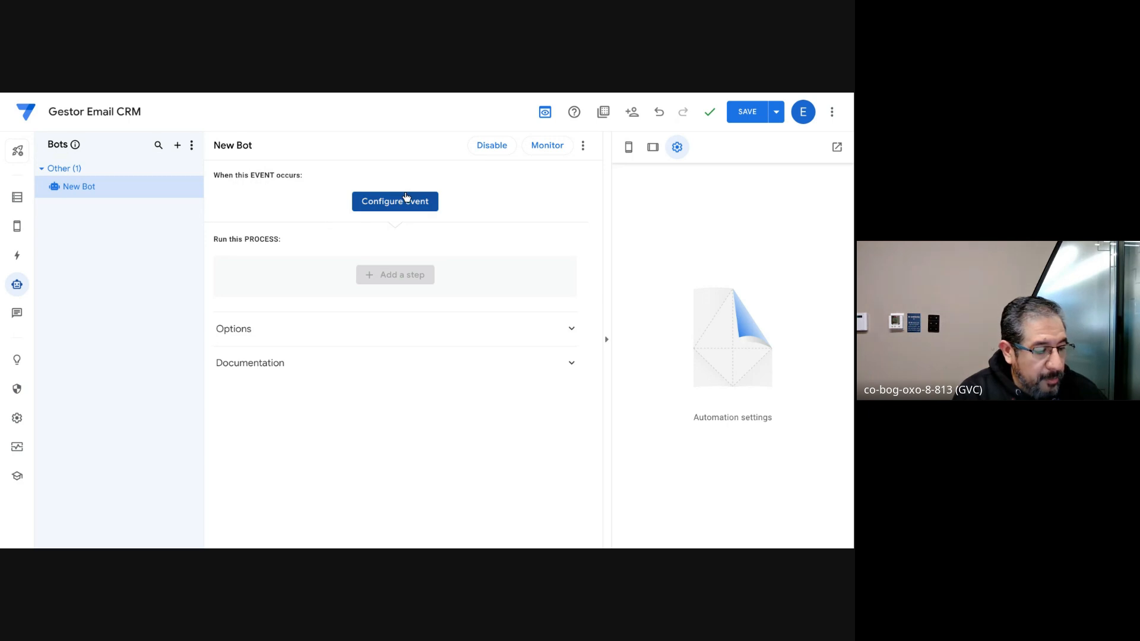
Step: Create a new event for the bot and name it Nuevo Correo
{"action": "left_click", "coordinate": [387, 204]}
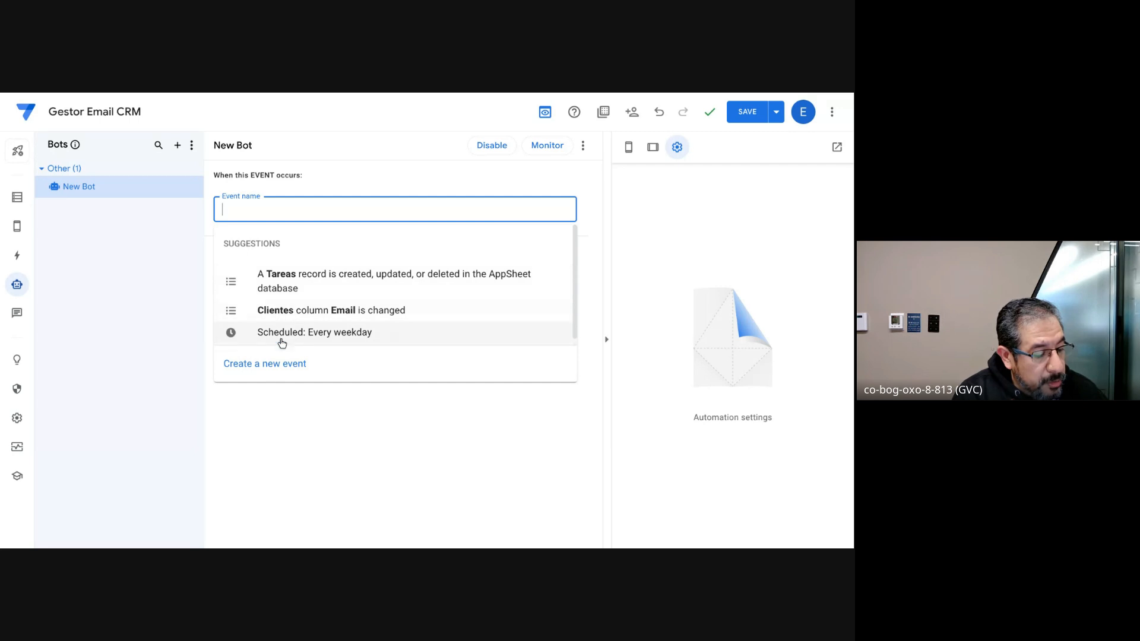
{"action": "left_click", "coordinate": [271, 370]}
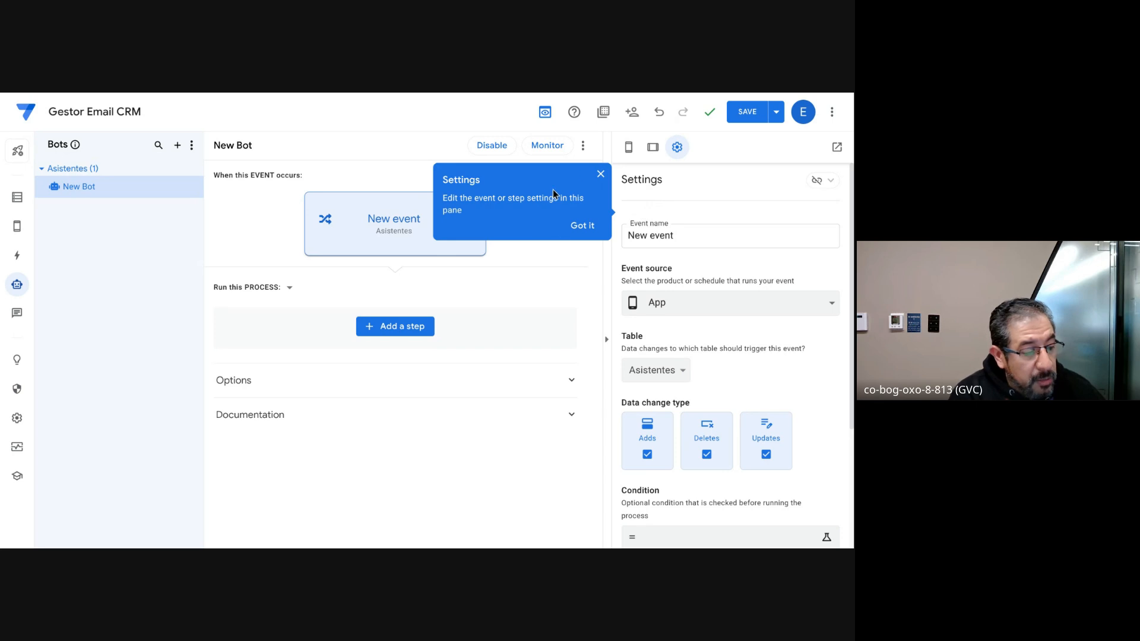
{"action": "double_click", "coordinate": [660, 236]}
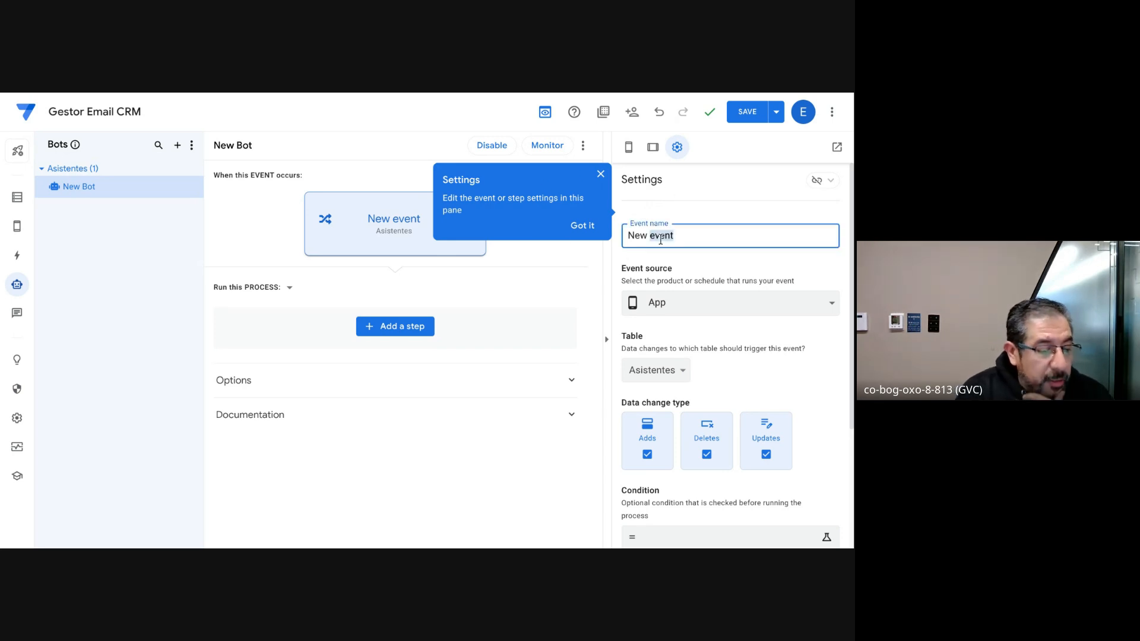
{"action": "key", "text": "Left"}
{"action": "key", "text": "ctrl+a"}
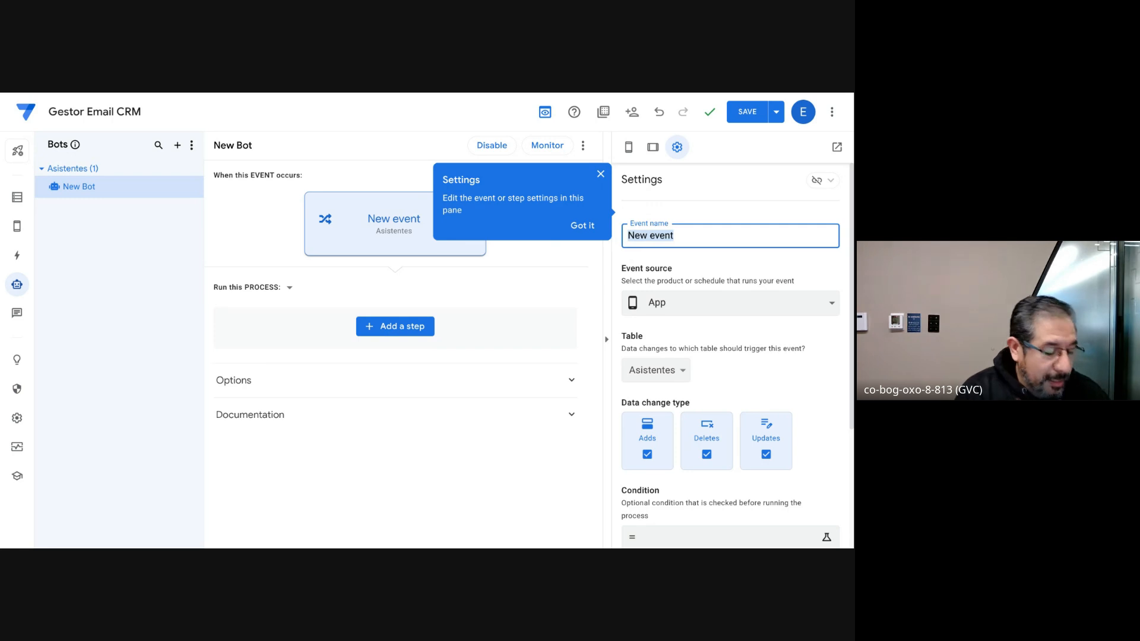
{"action": "type", "text": "Nuevo Correo"}
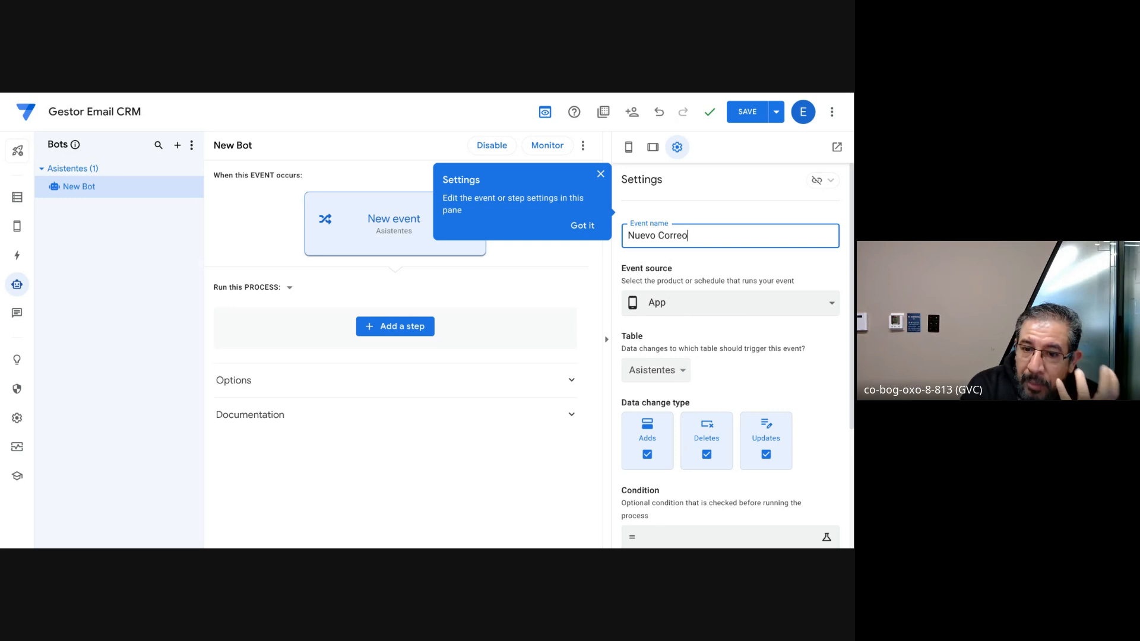
Step: Keep App as the Nuevo Correo event's source and limit its data change types to Adds and Updates
{"action": "left_click", "coordinate": [759, 306]}
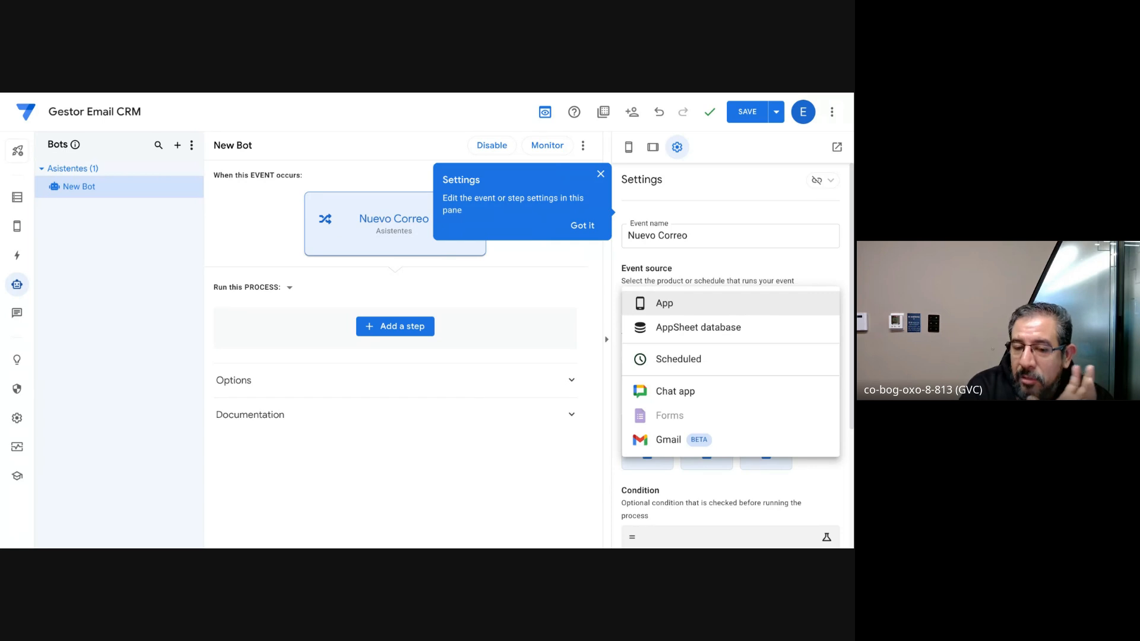
{"action": "left_click", "coordinate": [671, 304]}
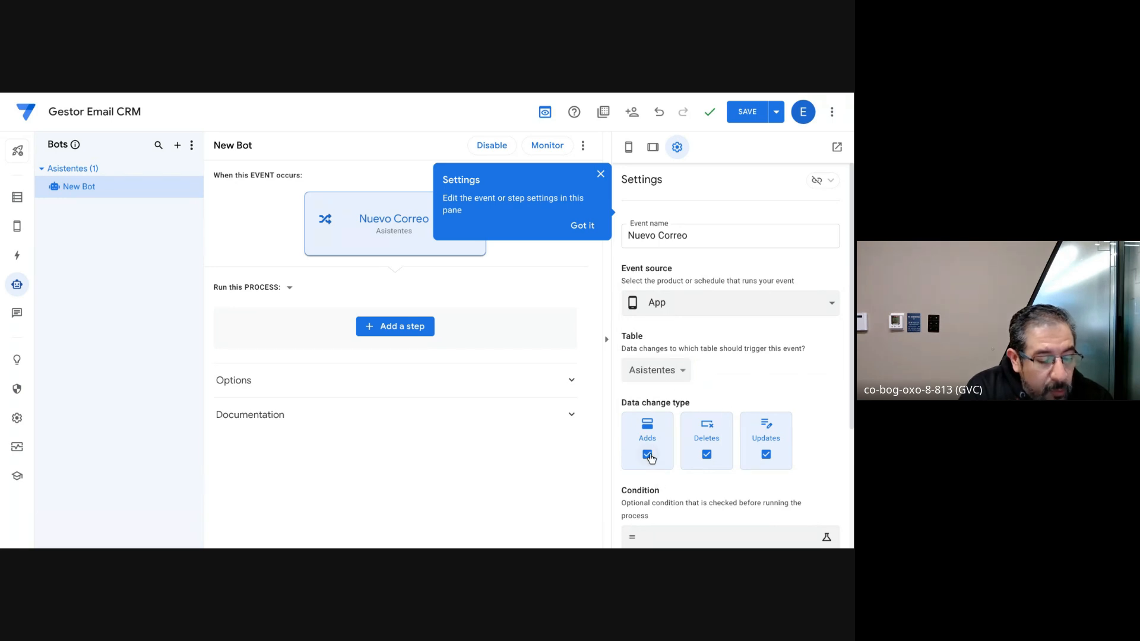
{"action": "left_click", "coordinate": [706, 455]}
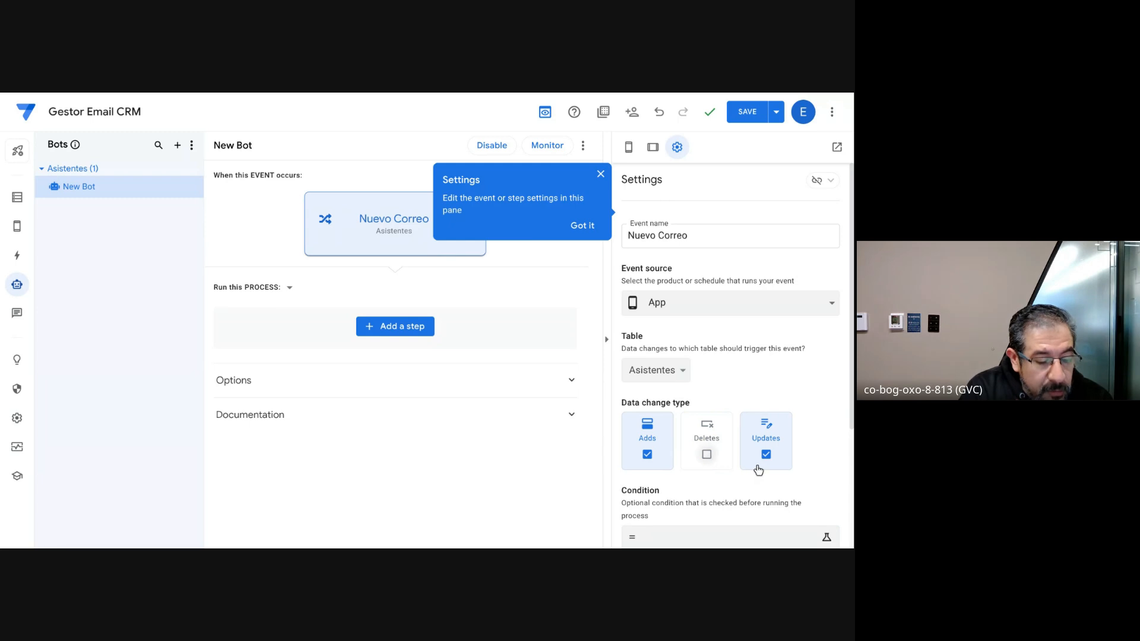
{"action": "left_click", "coordinate": [765, 454]}
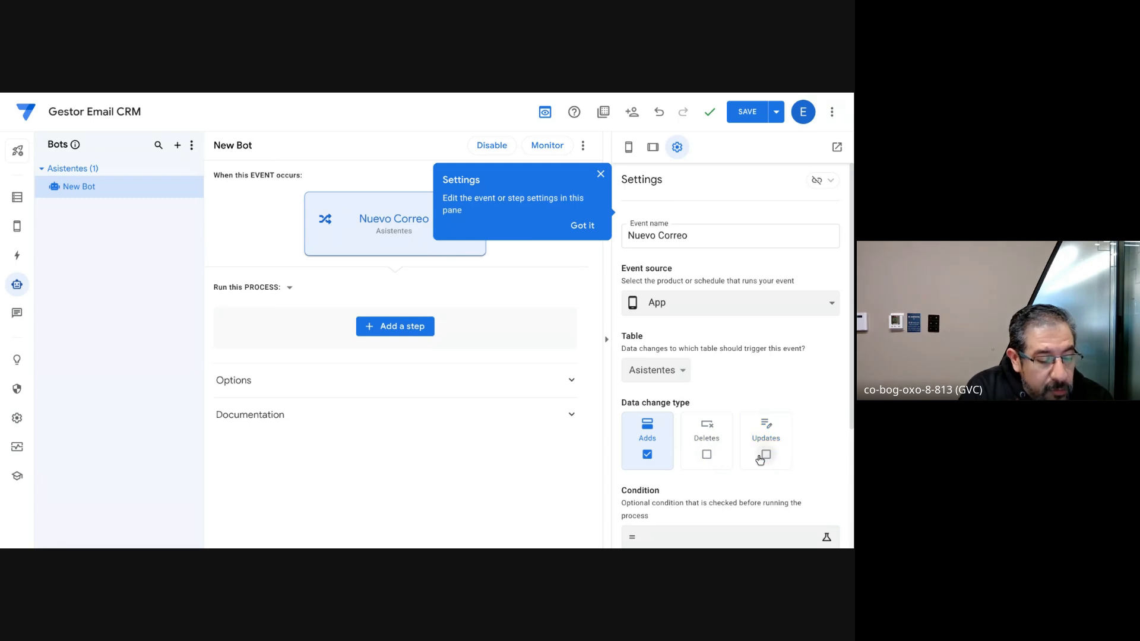
{"action": "left_click", "coordinate": [706, 455]}
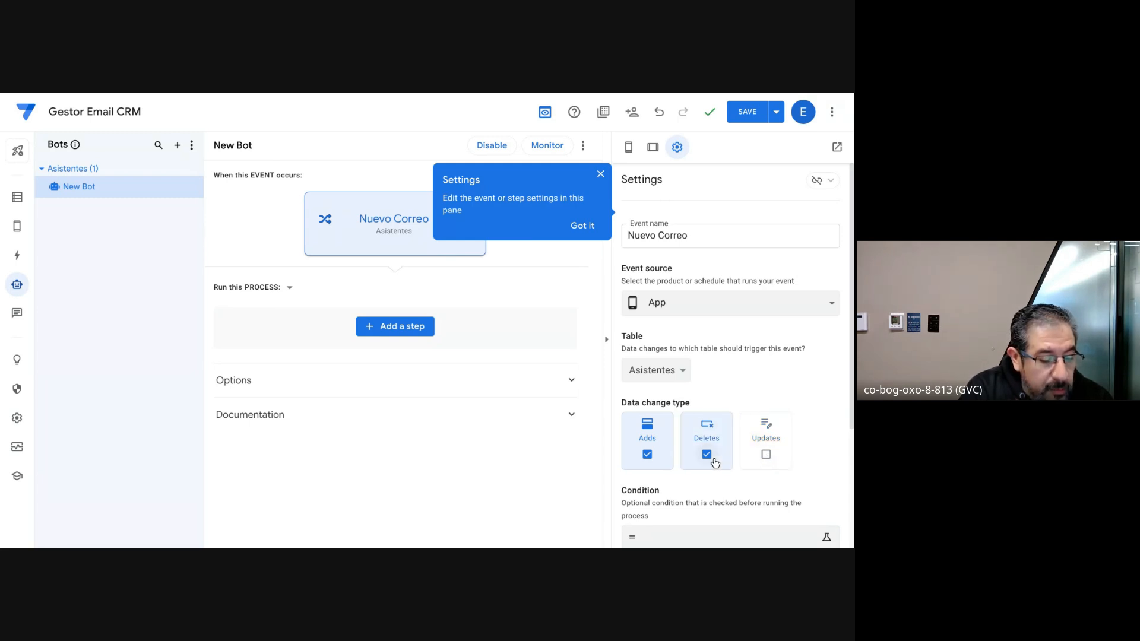
{"action": "left_click", "coordinate": [647, 454]}
{"action": "left_click", "coordinate": [765, 454]}
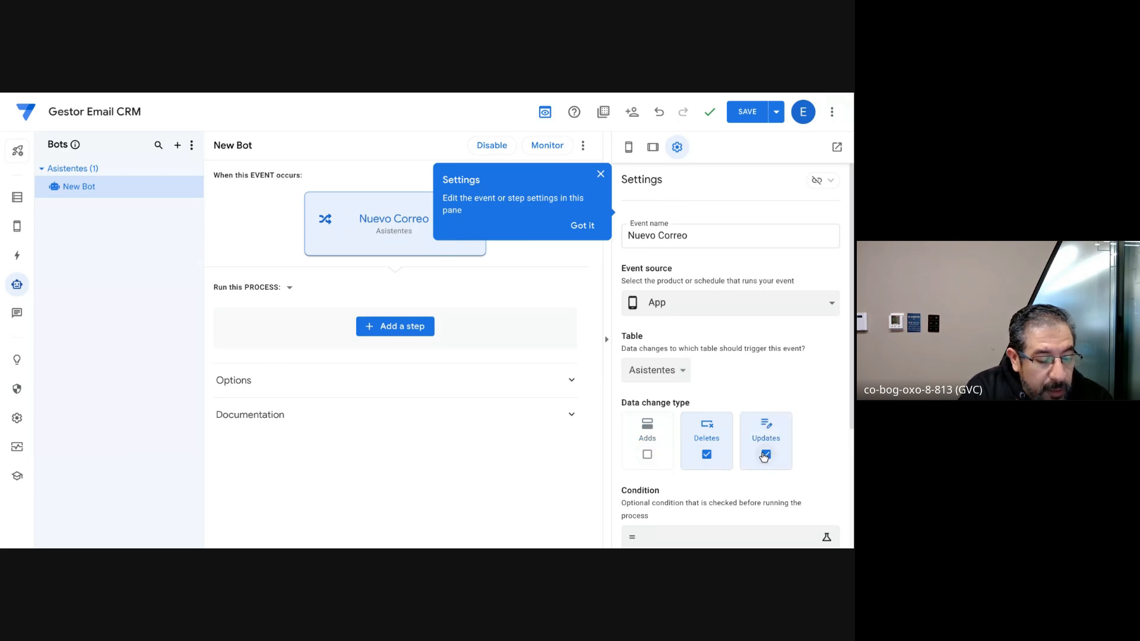
{"action": "left_click", "coordinate": [714, 454]}
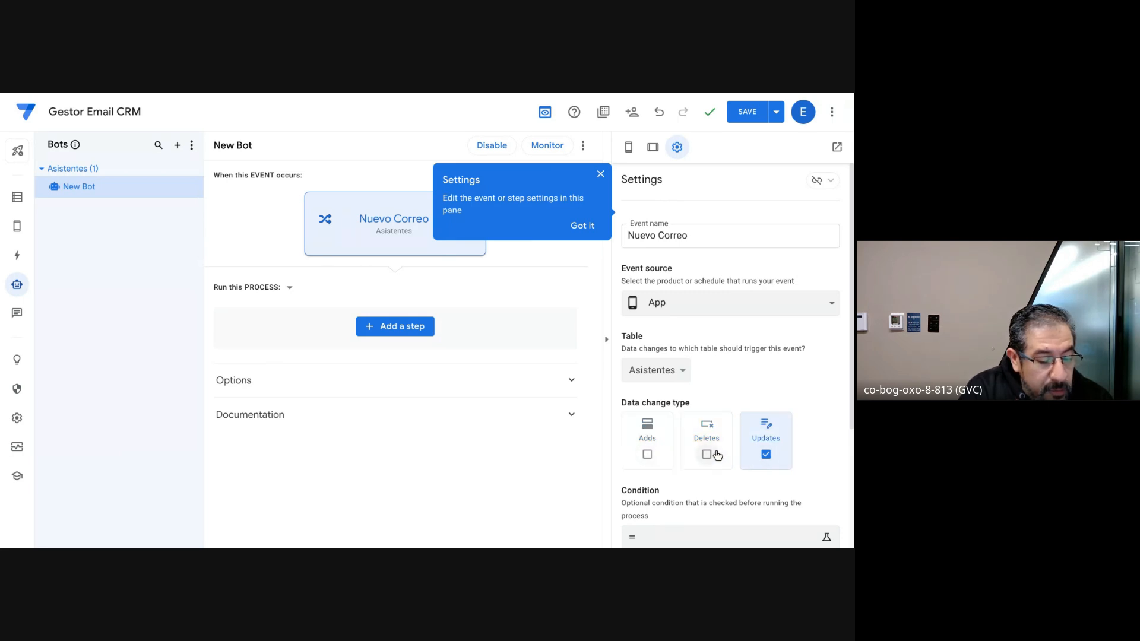
{"action": "left_click", "coordinate": [656, 455]}
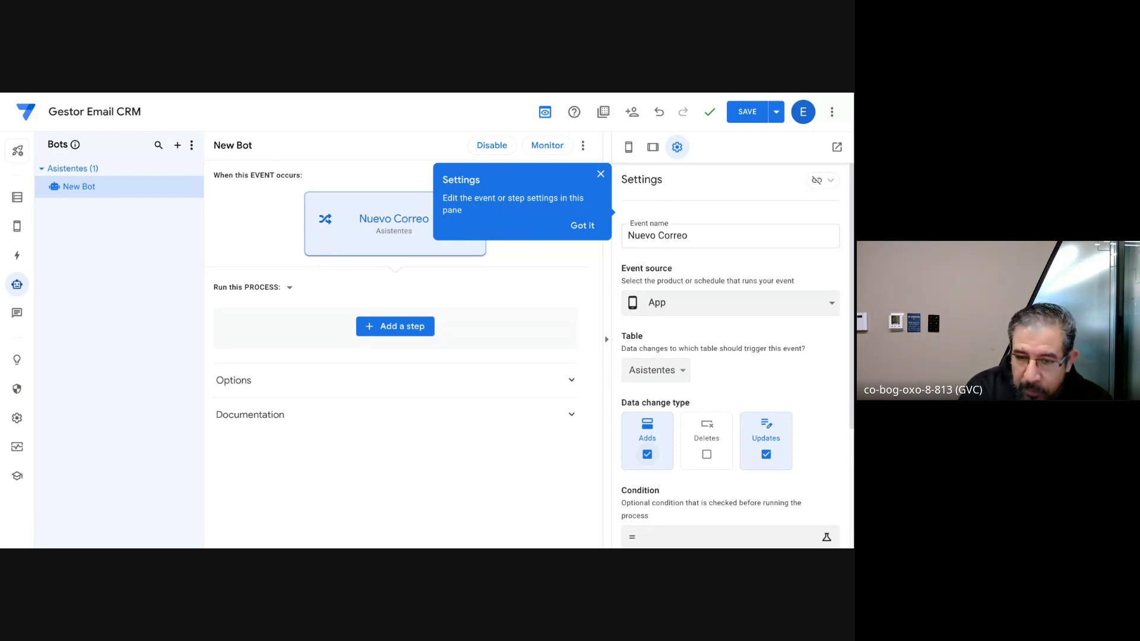
Step: Try Scheduled and AppSheet database as the source of the Nuevo Correo event
{"action": "left_click", "coordinate": [688, 237]}
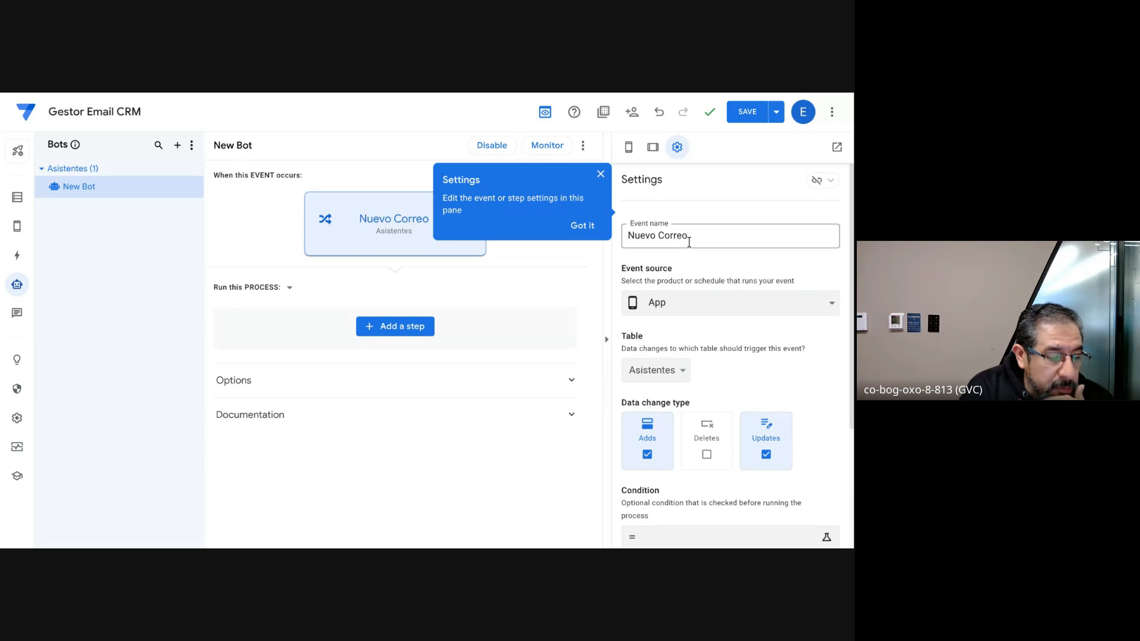
{"action": "left_click", "coordinate": [692, 304]}
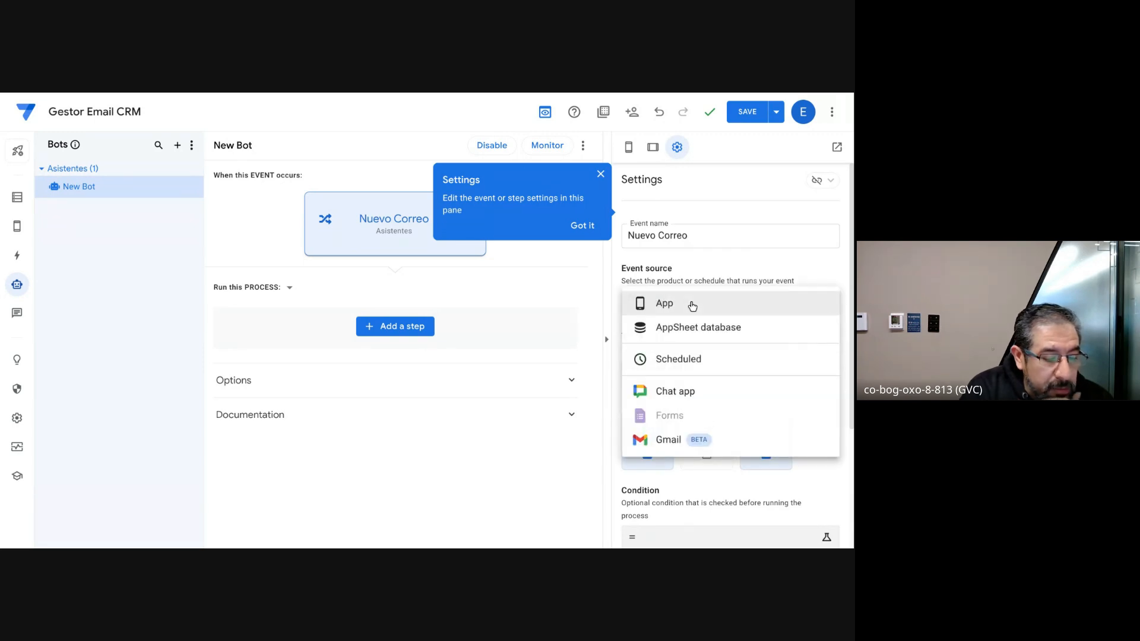
{"action": "left_click", "coordinate": [670, 360]}
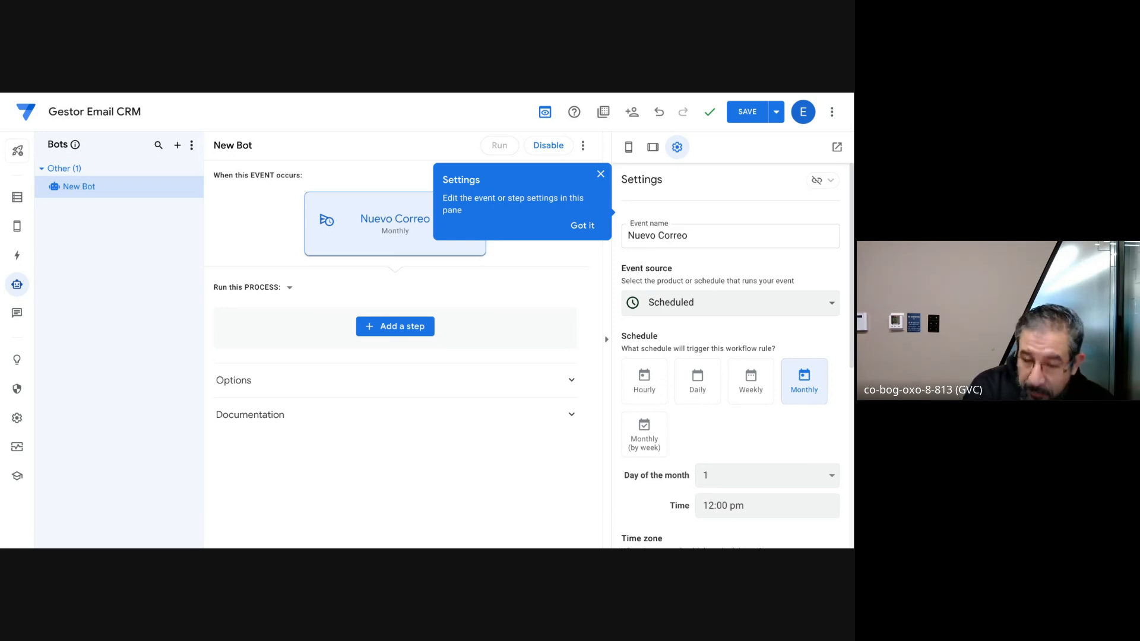
{"action": "left_click", "coordinate": [702, 312]}
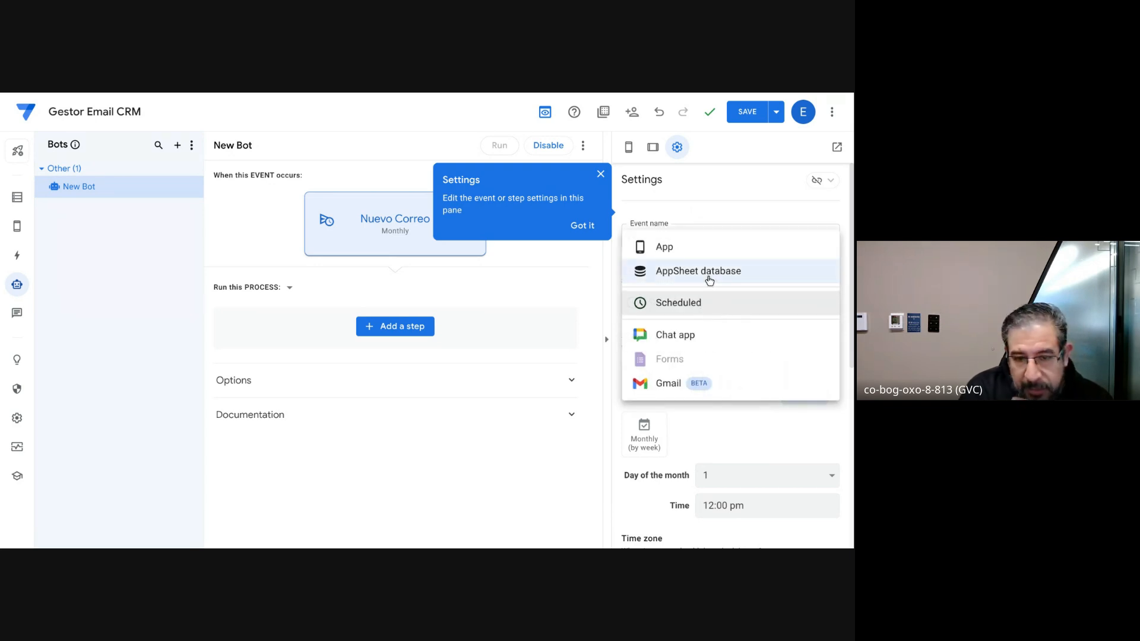
{"action": "left_click", "coordinate": [708, 279]}
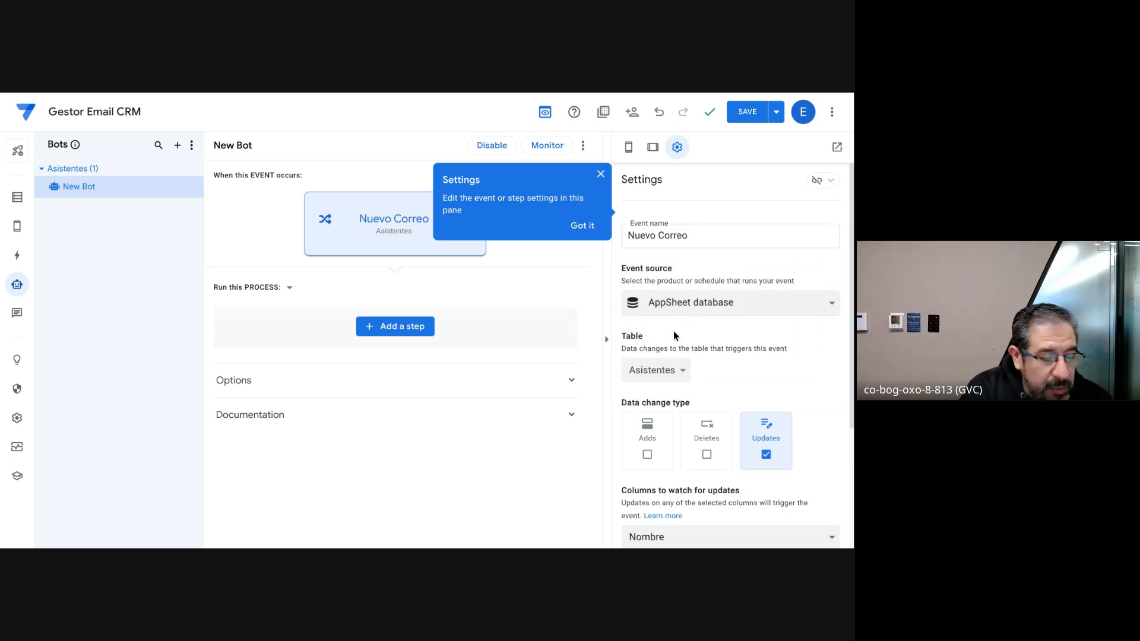
Step: Set the Nuevo Correo event's source to Gmail, dismiss the settings tip and keep the connected Gmail account
{"action": "left_click", "coordinate": [678, 314]}
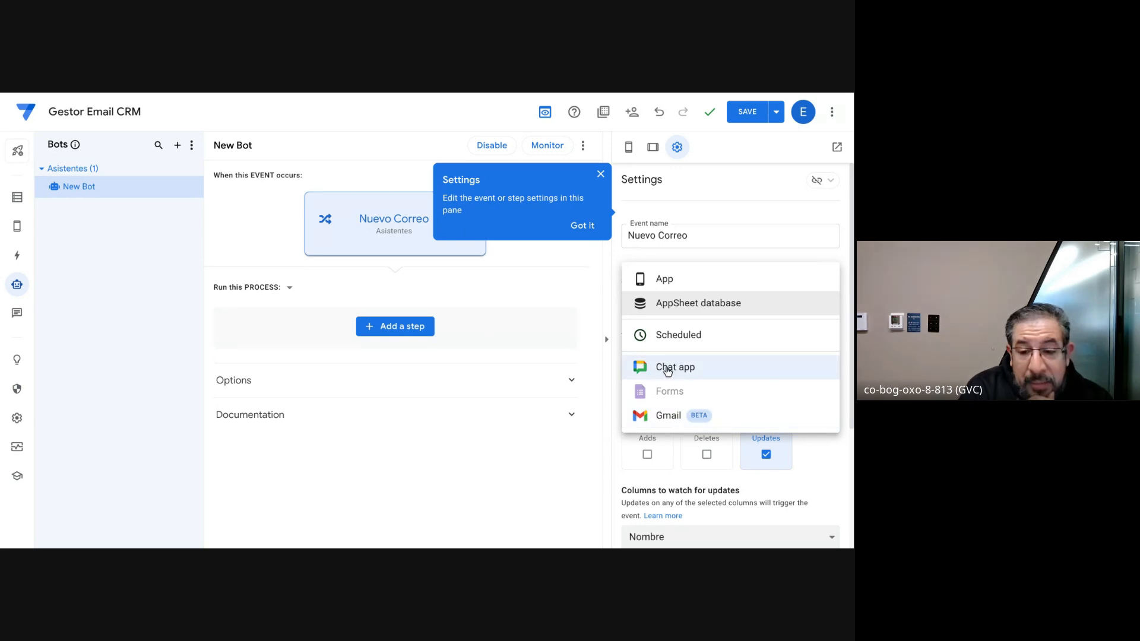
{"action": "left_click", "coordinate": [658, 417]}
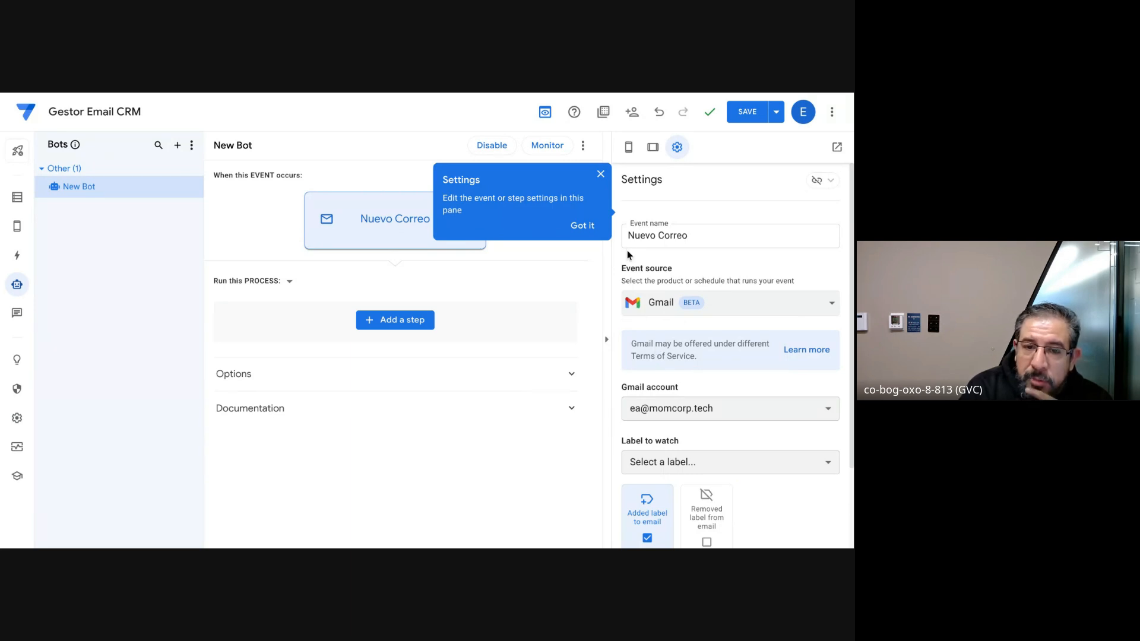
{"action": "left_click", "coordinate": [600, 174]}
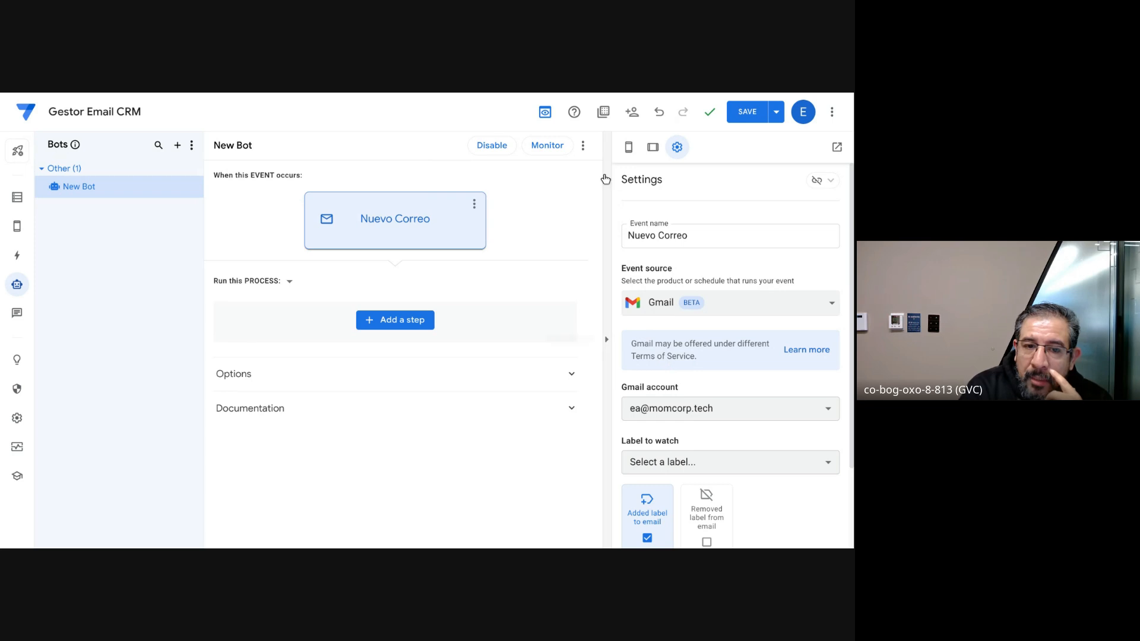
{"action": "scroll", "coordinate": [706, 438], "scroll_direction": "down", "scroll_amount": 1}
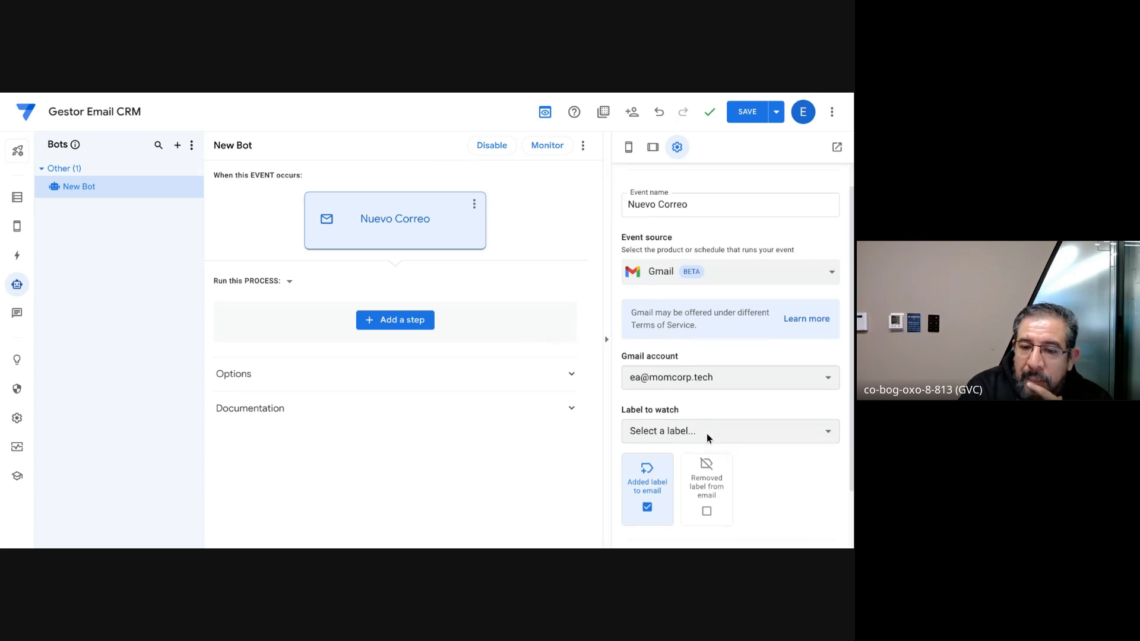
{"action": "left_click", "coordinate": [724, 373]}
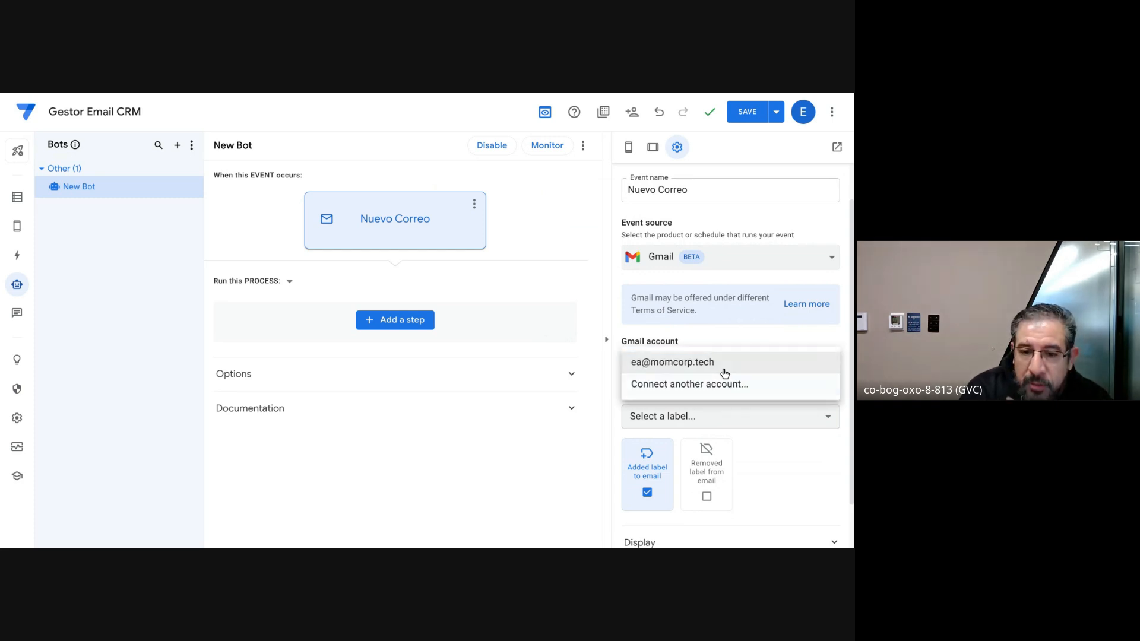
{"action": "left_click", "coordinate": [724, 373]}
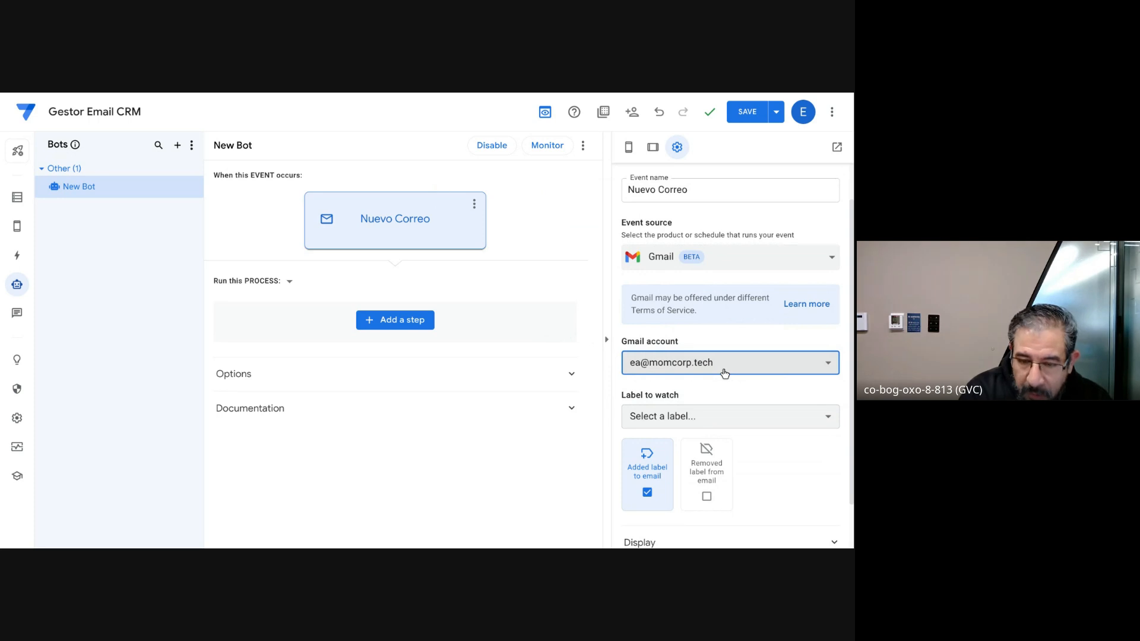
{"action": "scroll", "coordinate": [723, 387], "scroll_direction": "down", "scroll_amount": 1}
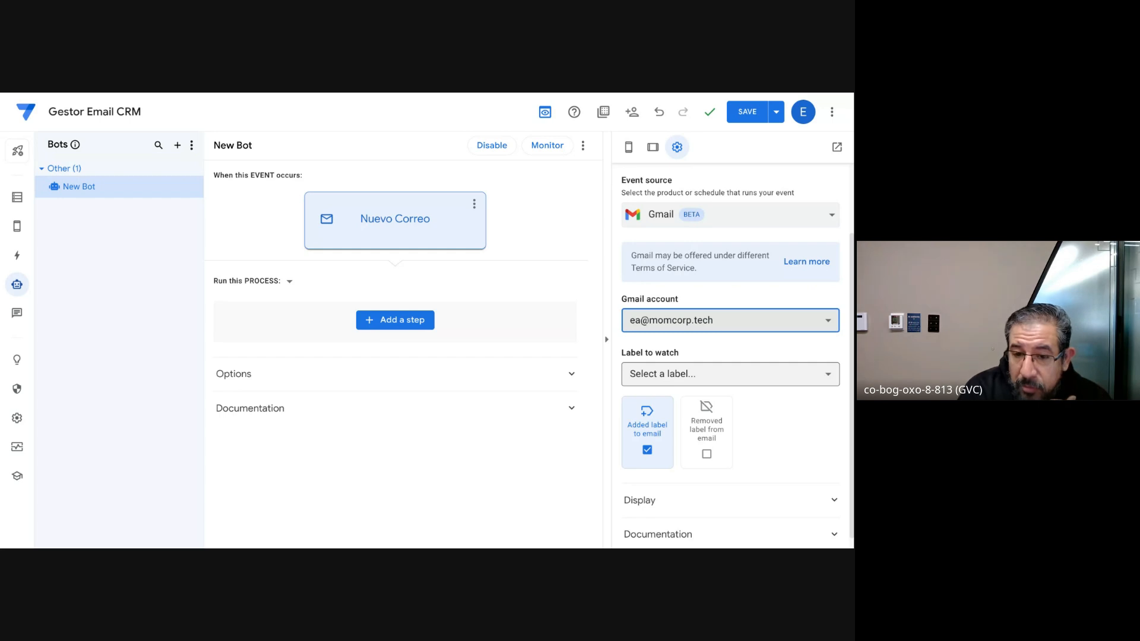
Step: Try Inbox and then Appsheet as the label to watch for the Gmail event
{"action": "left_click", "coordinate": [723, 375]}
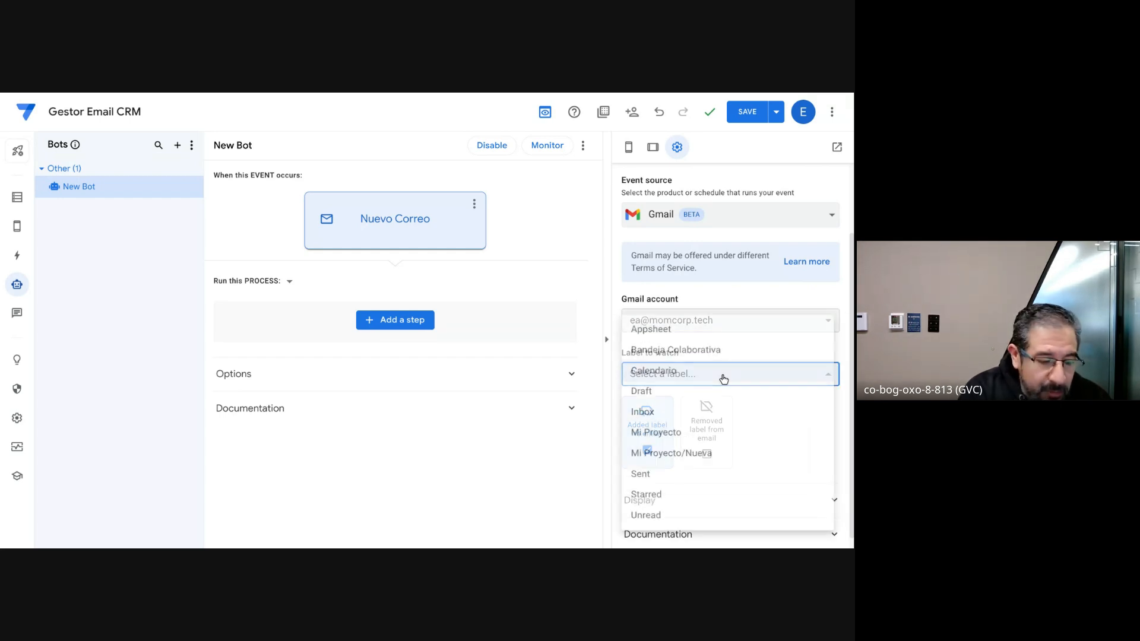
{"action": "left_click", "coordinate": [661, 414]}
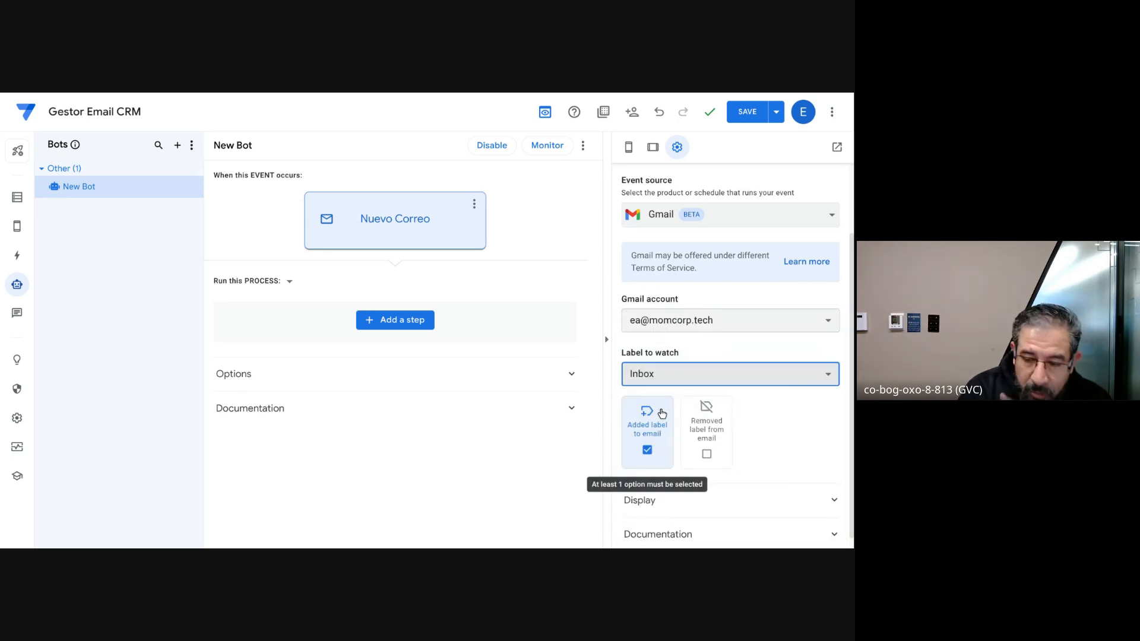
{"action": "left_click", "coordinate": [679, 375]}
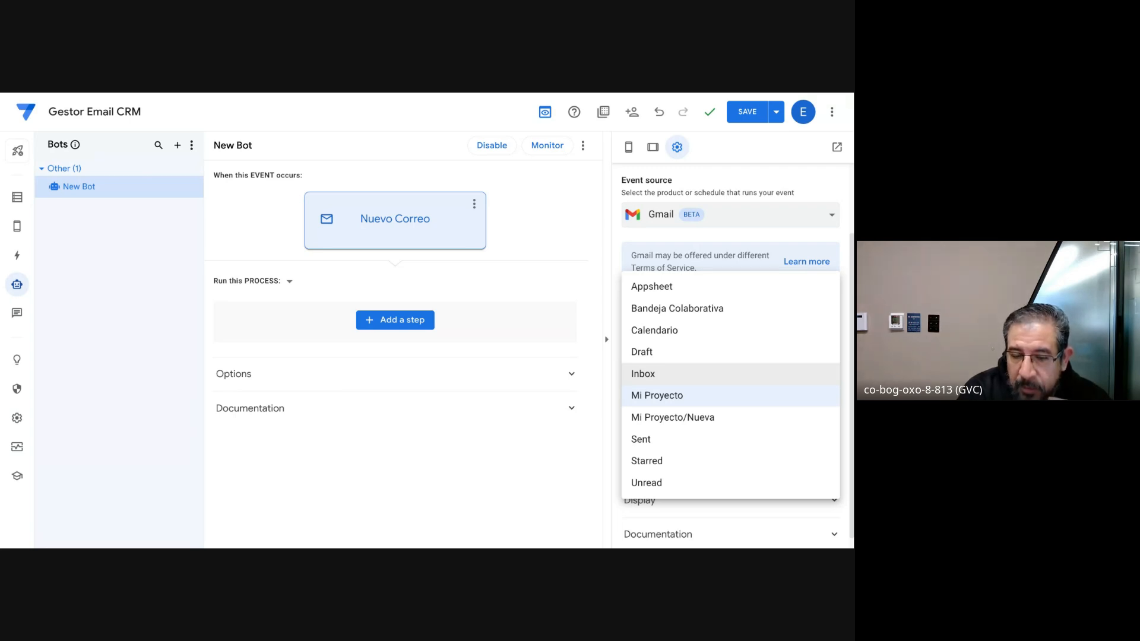
{"action": "left_click", "coordinate": [679, 290]}
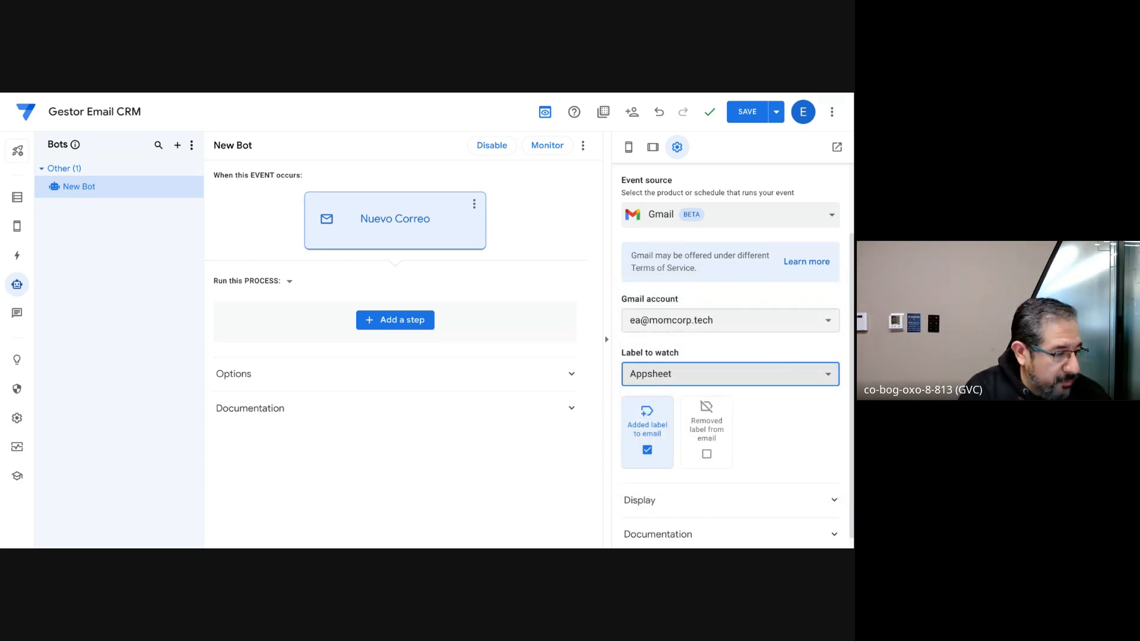
Step: Switch to Gmail, dismiss the mobile notifications prompt and look at the advanced search options
{"action": "key", "text": "ctrl+shift+Tab"}
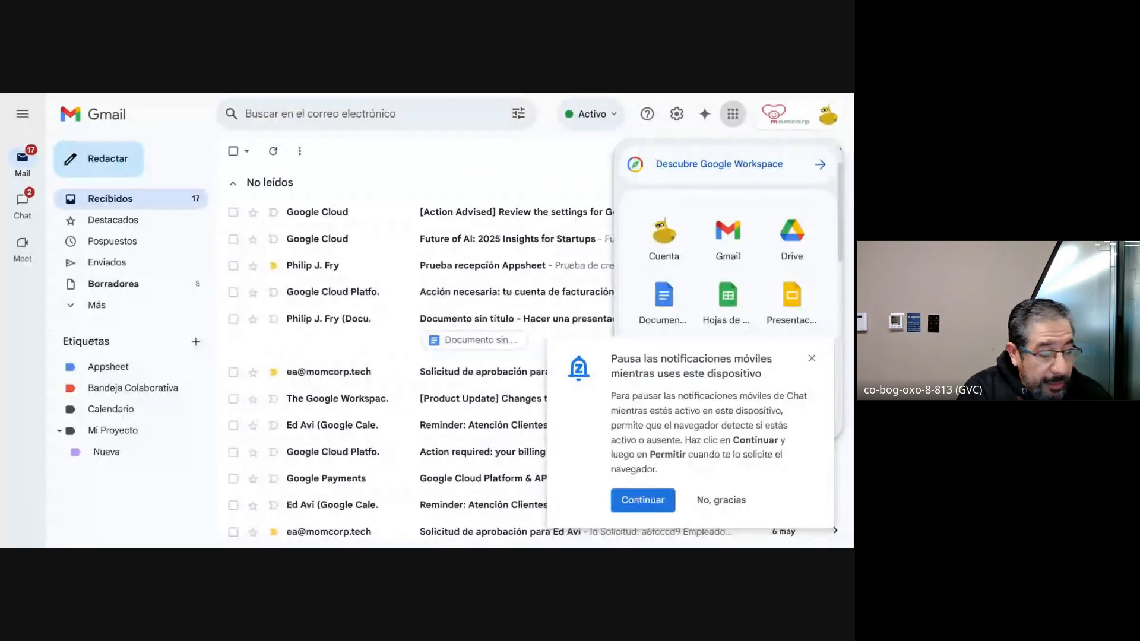
{"action": "left_click", "coordinate": [813, 367]}
{"action": "left_click", "coordinate": [812, 359]}
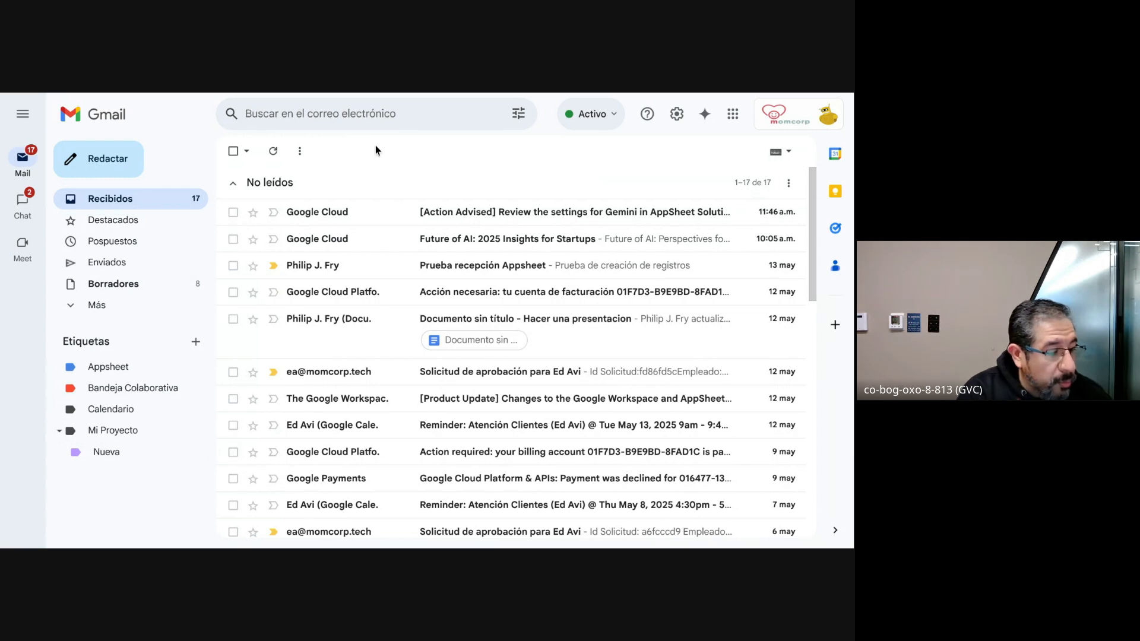
{"action": "left_click", "coordinate": [517, 114]}
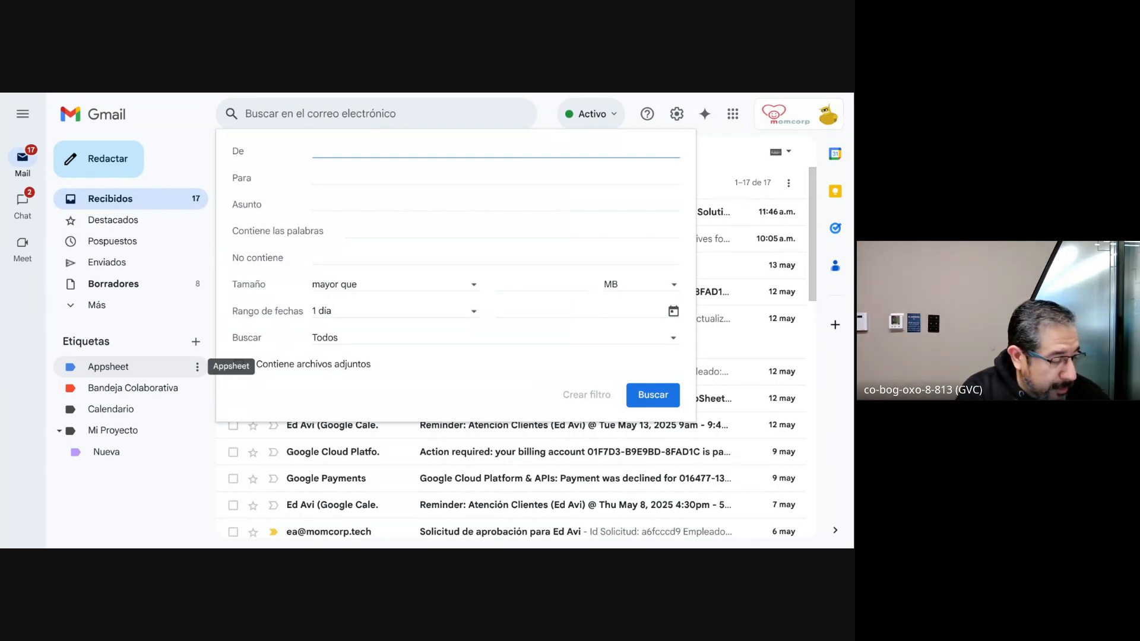
{"action": "key", "text": "Escape"}
Step: Open Gmail's filter settings and examine the criteria and actions of the filter that applies the Appsheet label
{"action": "left_click", "coordinate": [677, 113]}
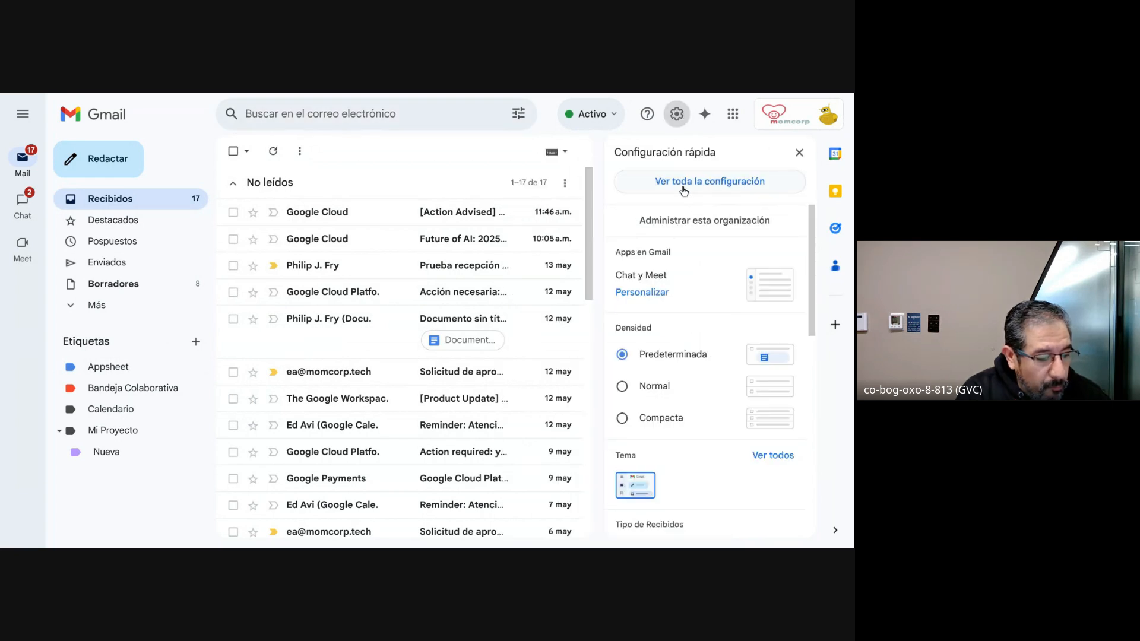
{"action": "left_click", "coordinate": [684, 191]}
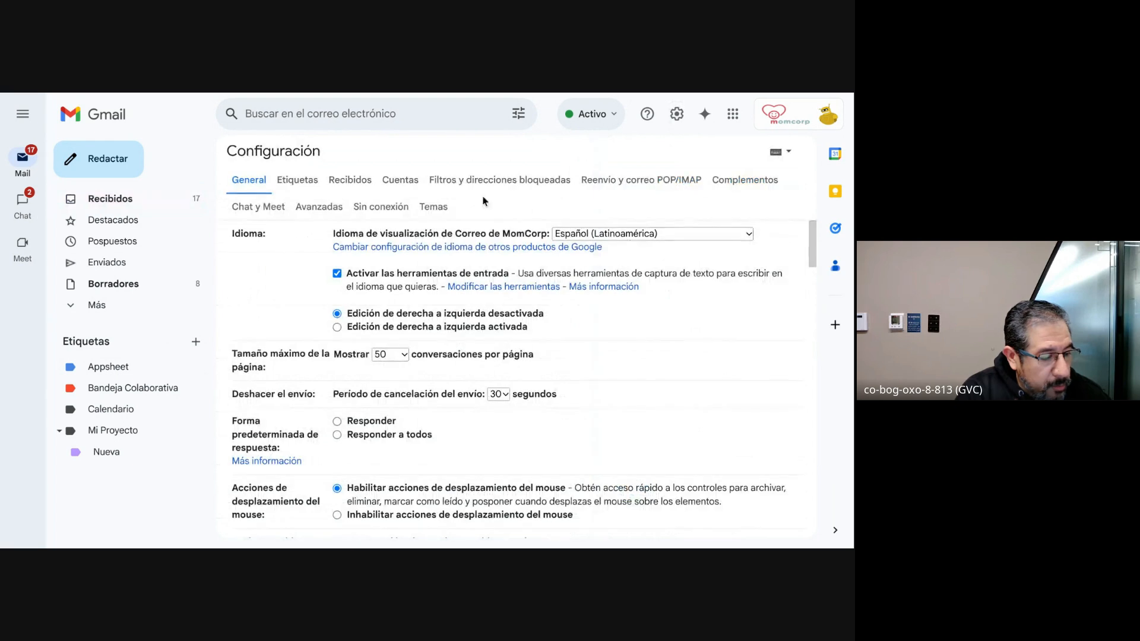
{"action": "left_click", "coordinate": [451, 188]}
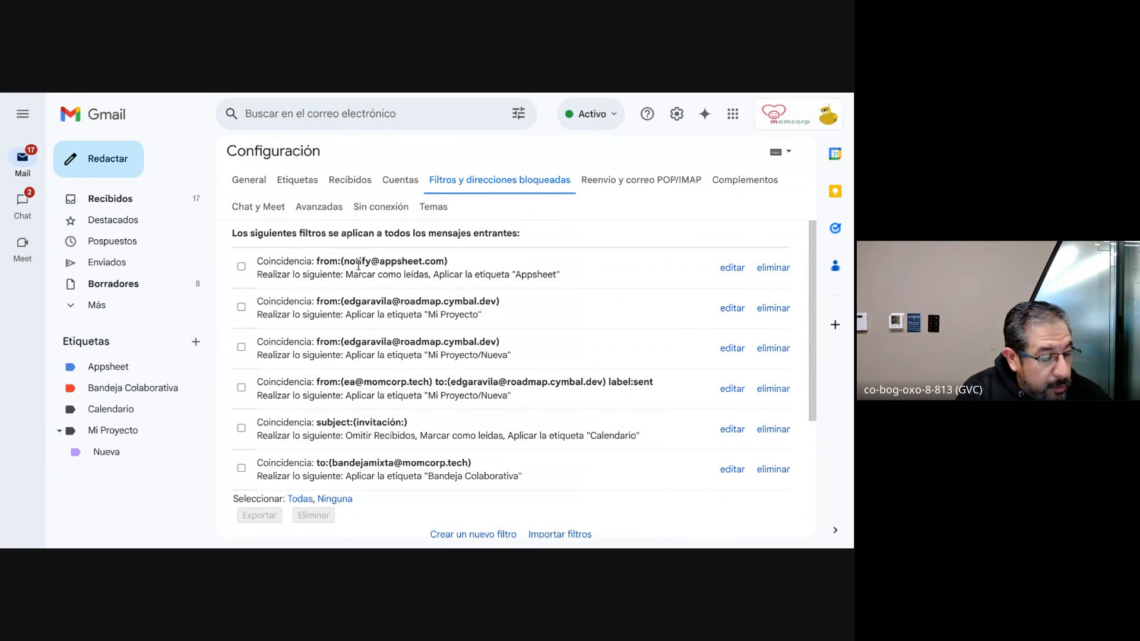
{"action": "left_click", "coordinate": [737, 272]}
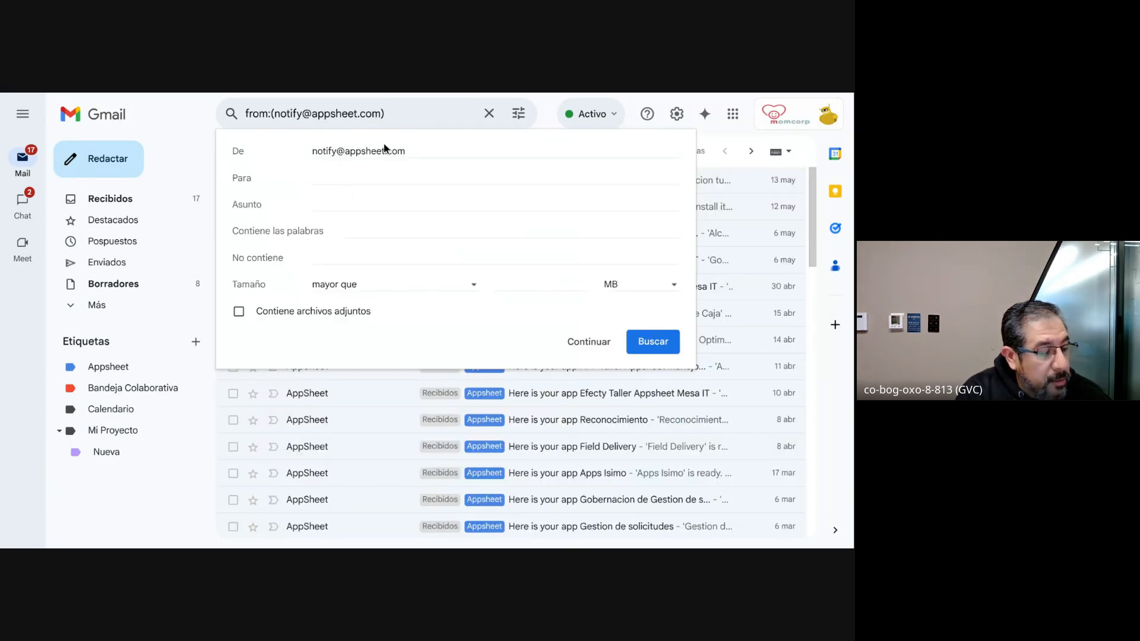
{"action": "left_click", "coordinate": [598, 349]}
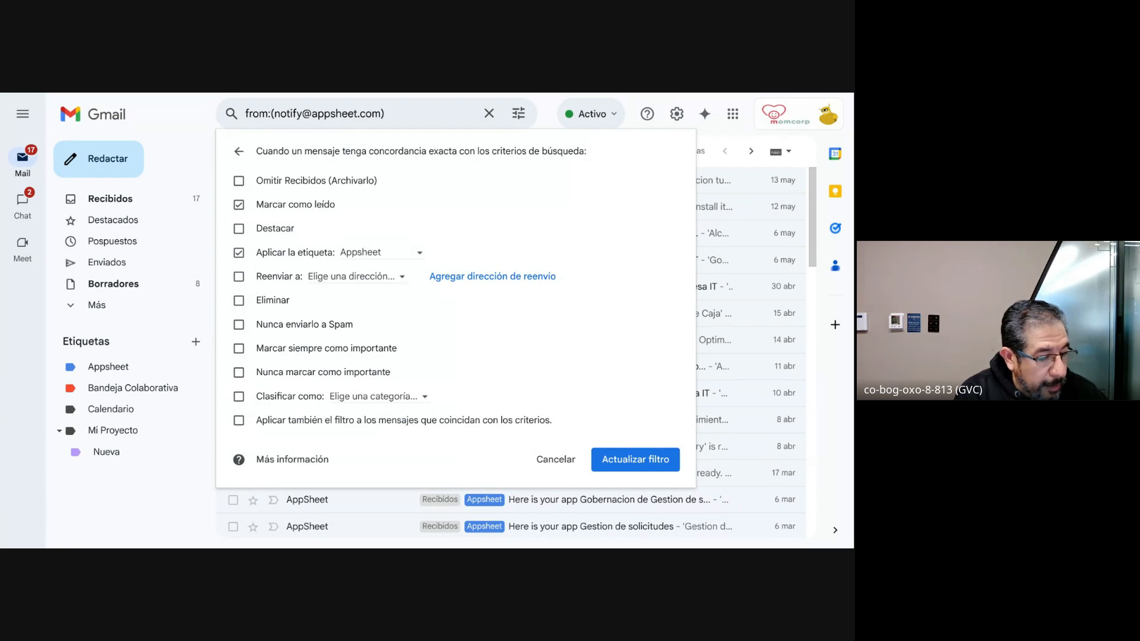
Step: Return to AppSheet and set the Nuevo Correo event's label to watch to Inbox
{"action": "key", "text": "ctrl+Tab"}
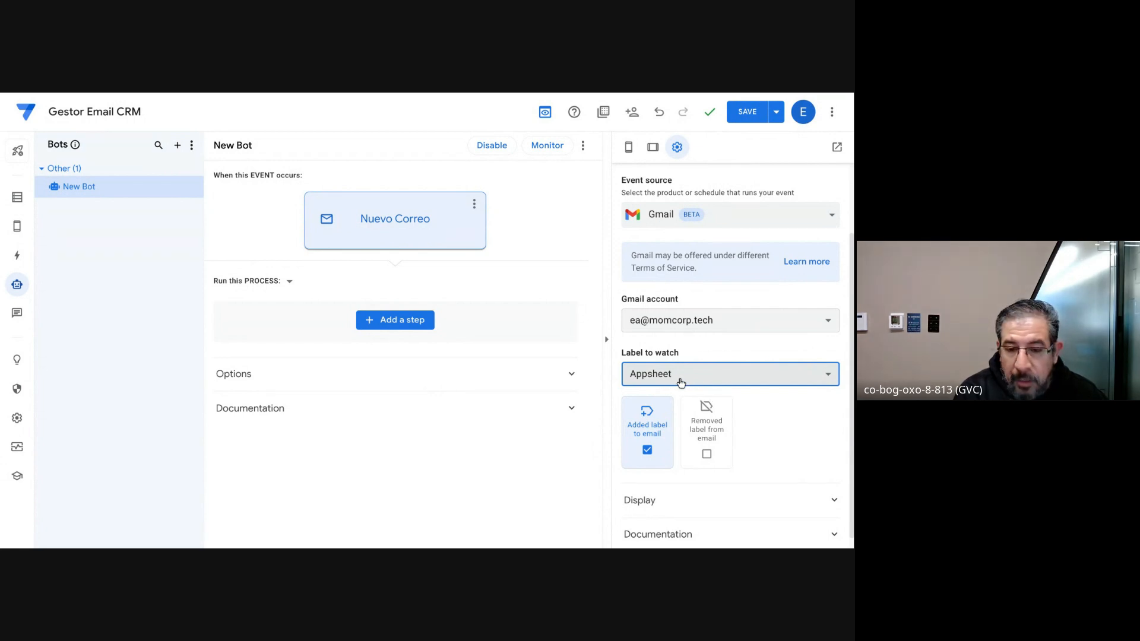
{"action": "scroll", "coordinate": [680, 382], "scroll_direction": "down", "scroll_amount": 1}
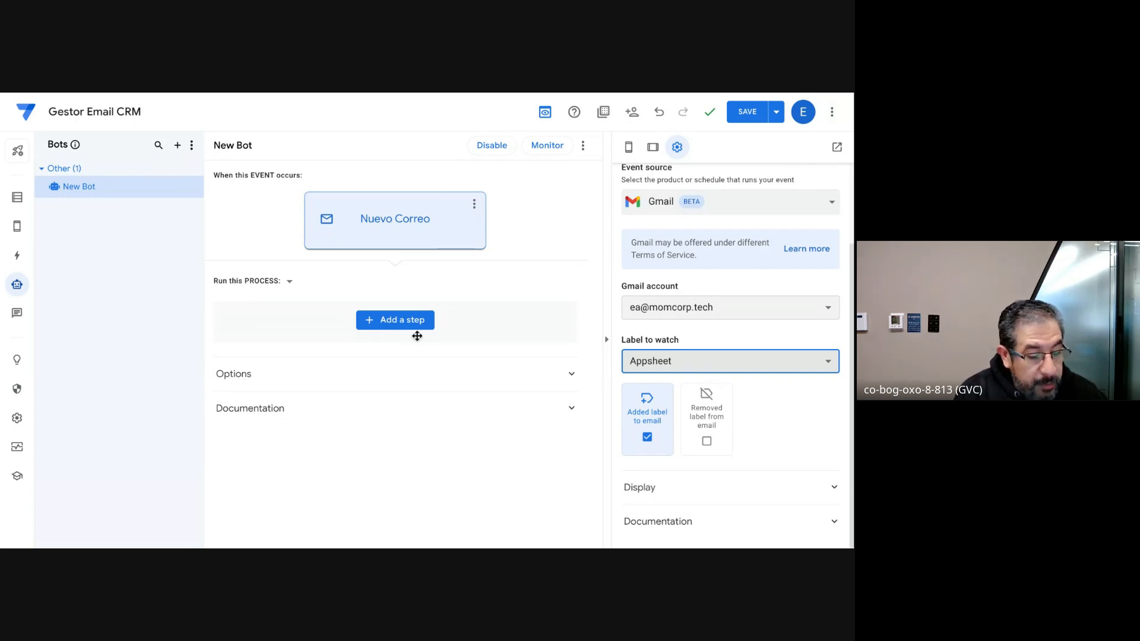
{"action": "left_click", "coordinate": [699, 368]}
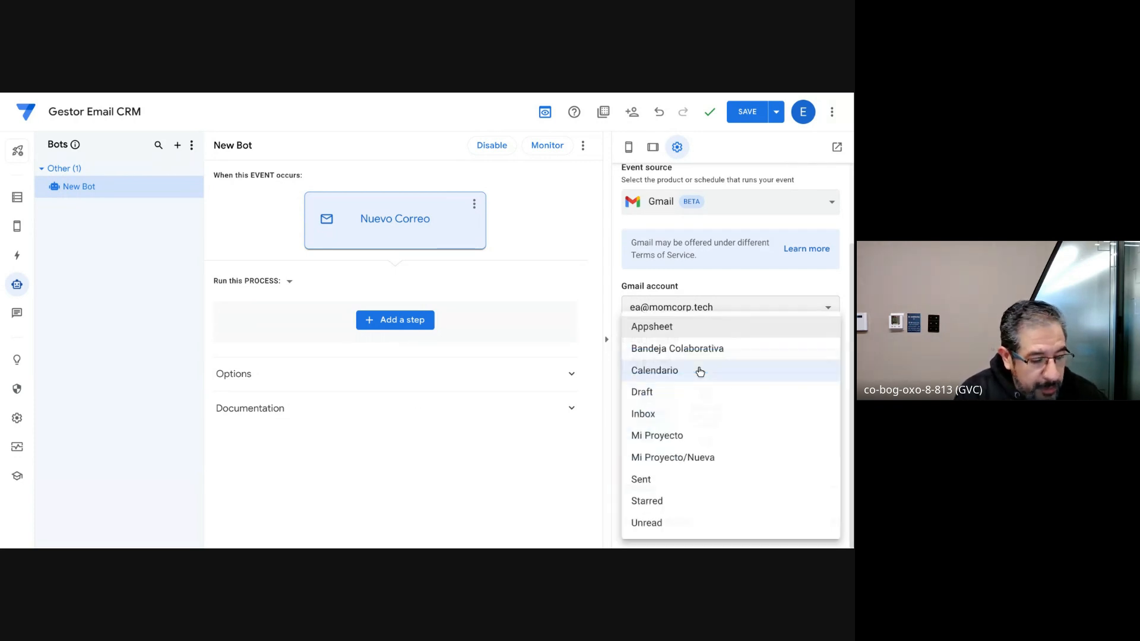
{"action": "left_click", "coordinate": [681, 414]}
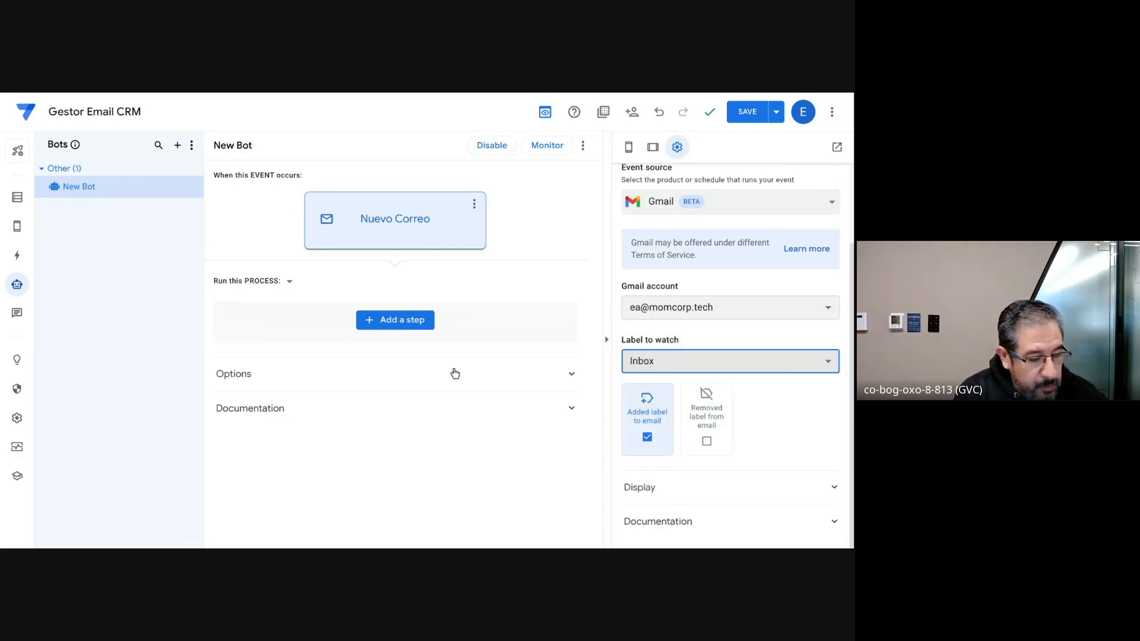
Step: Add a new step to the bot's process without using a suggestion and set its type to Run a data action
{"action": "left_click", "coordinate": [403, 322]}
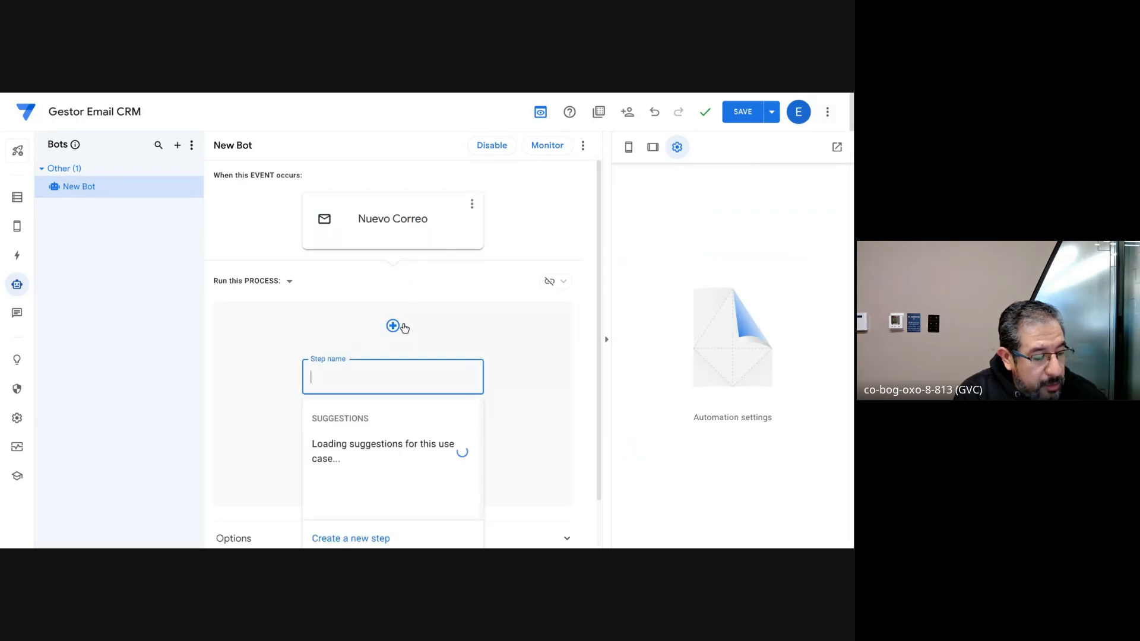
{"action": "scroll", "coordinate": [461, 322], "scroll_direction": "down", "scroll_amount": 1}
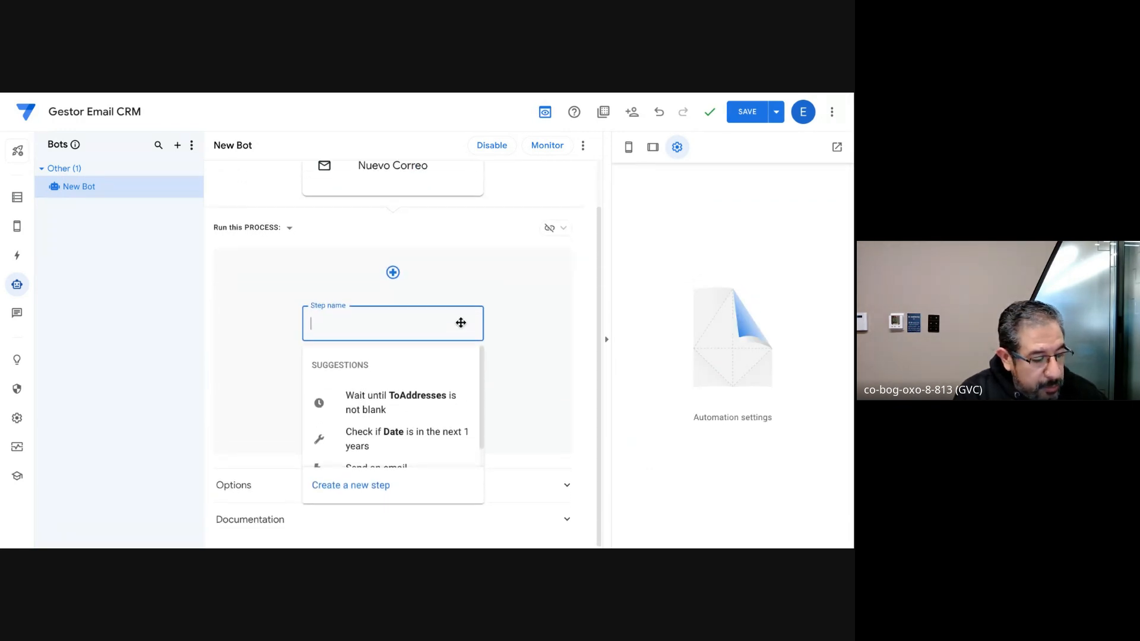
{"action": "scroll", "coordinate": [389, 426], "scroll_direction": "down", "scroll_amount": 1}
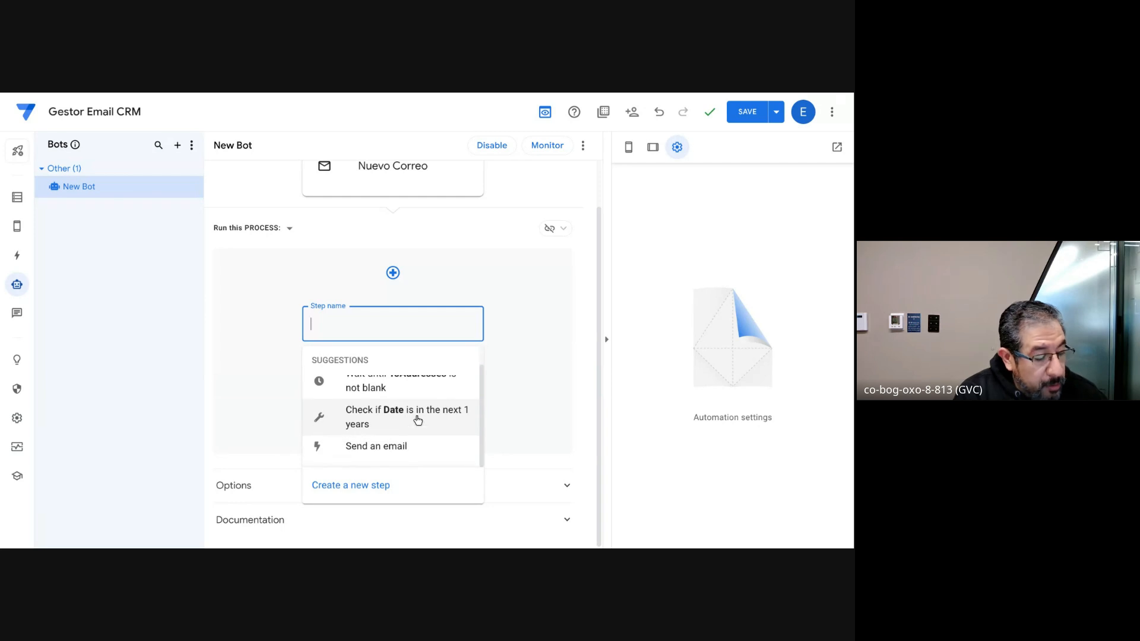
{"action": "left_click", "coordinate": [353, 490]}
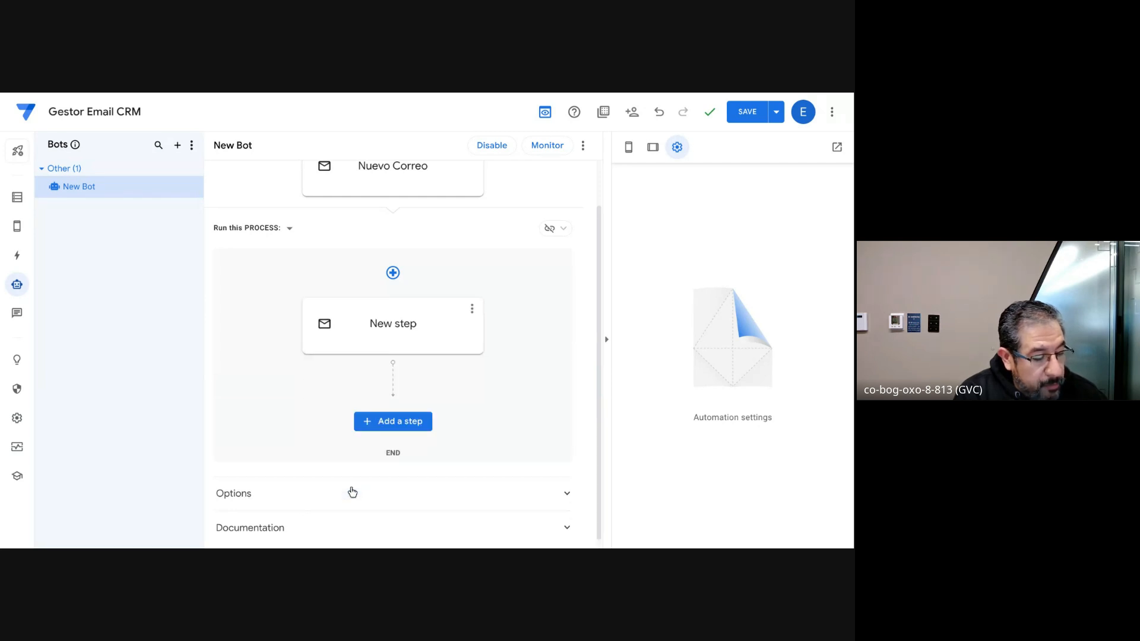
{"action": "left_click", "coordinate": [406, 348]}
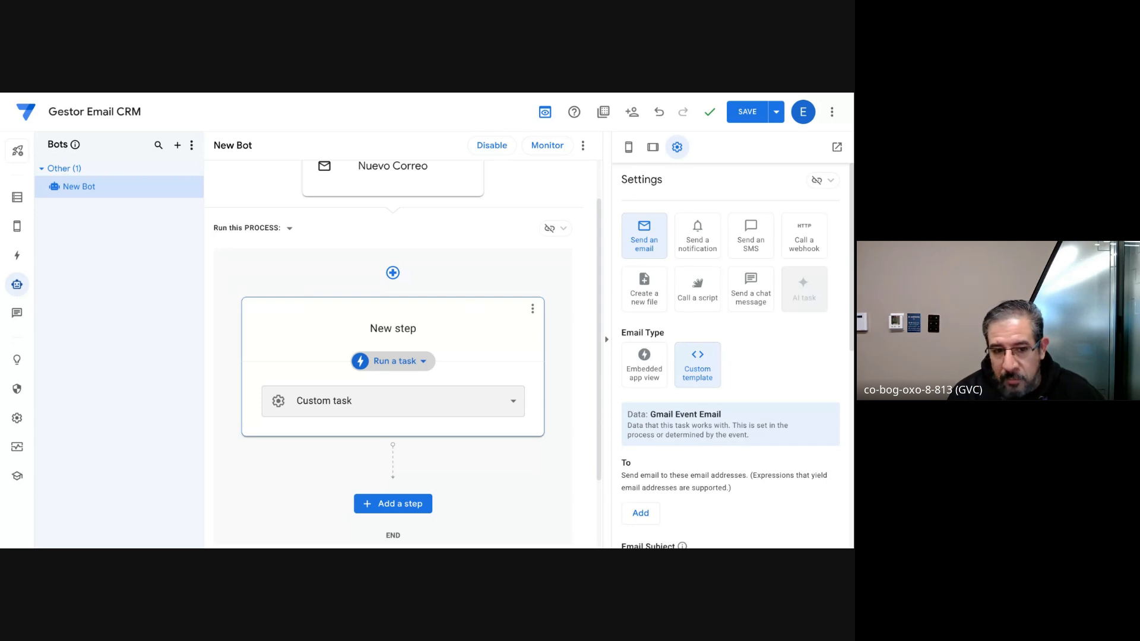
{"action": "left_click", "coordinate": [420, 361]}
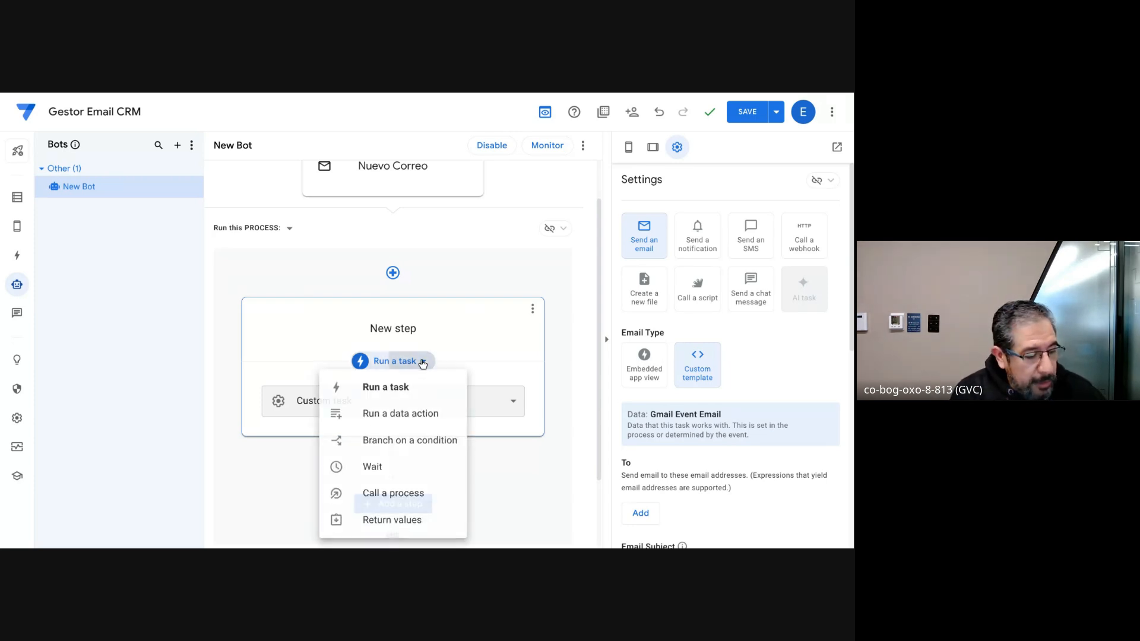
{"action": "left_click", "coordinate": [399, 414]}
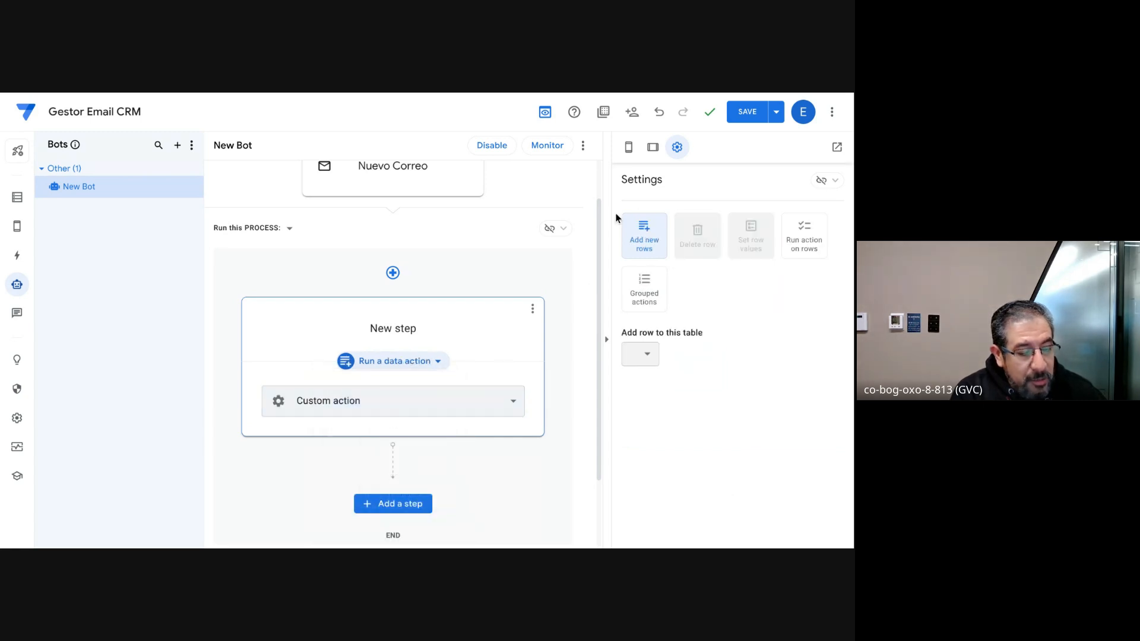
Step: Make the data action add rows to the Correos table and append a second column value entry
{"action": "left_click", "coordinate": [653, 355]}
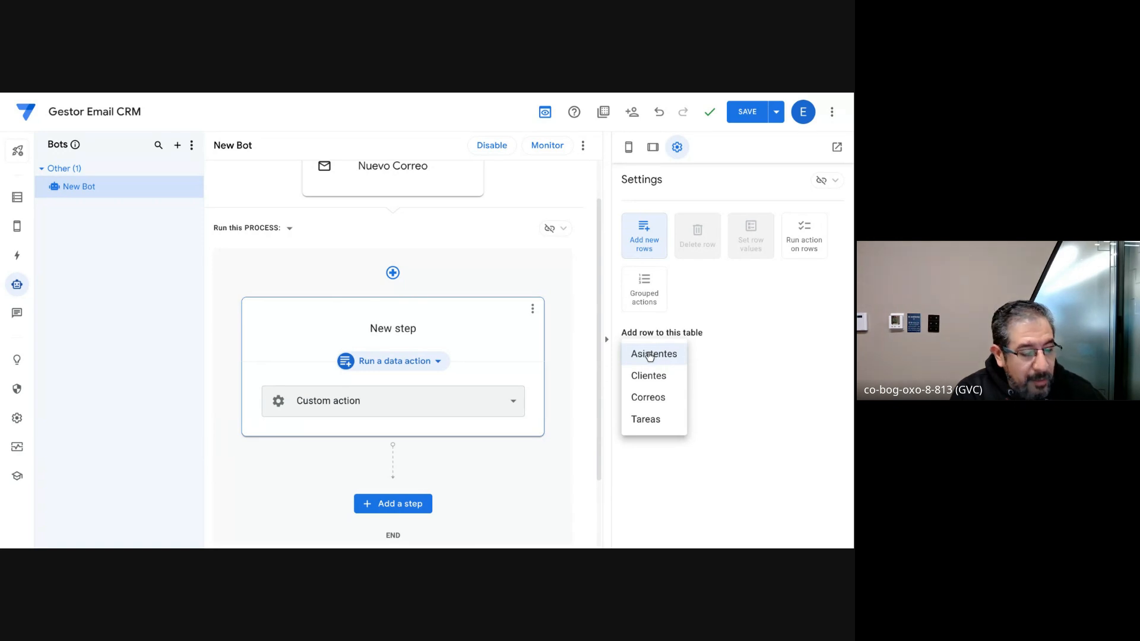
{"action": "left_click", "coordinate": [646, 396]}
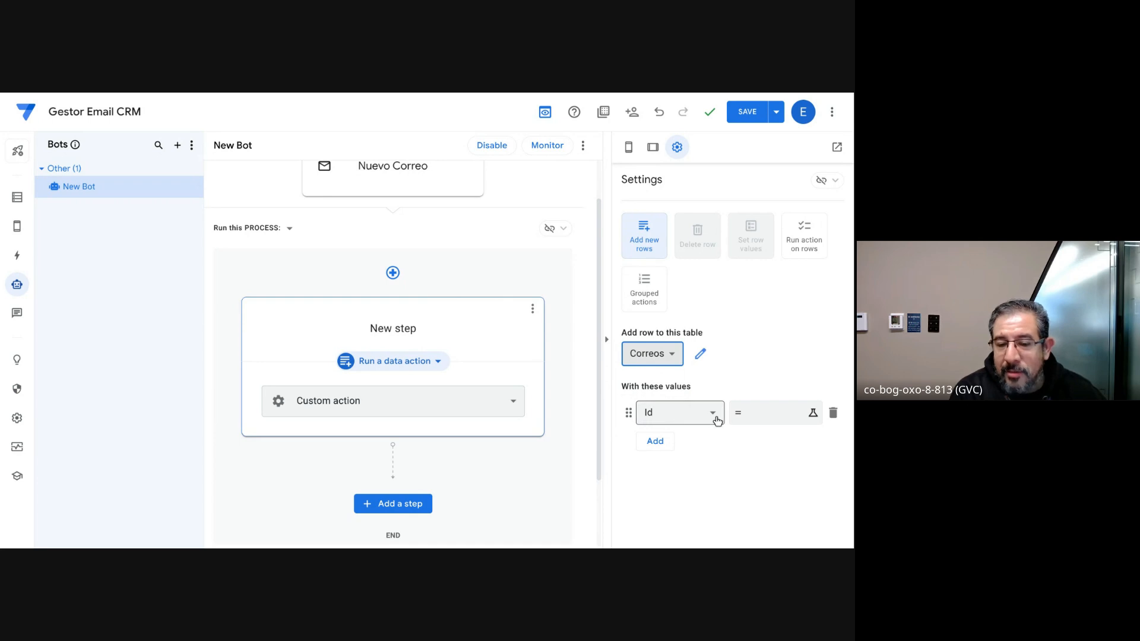
{"action": "left_click", "coordinate": [655, 441]}
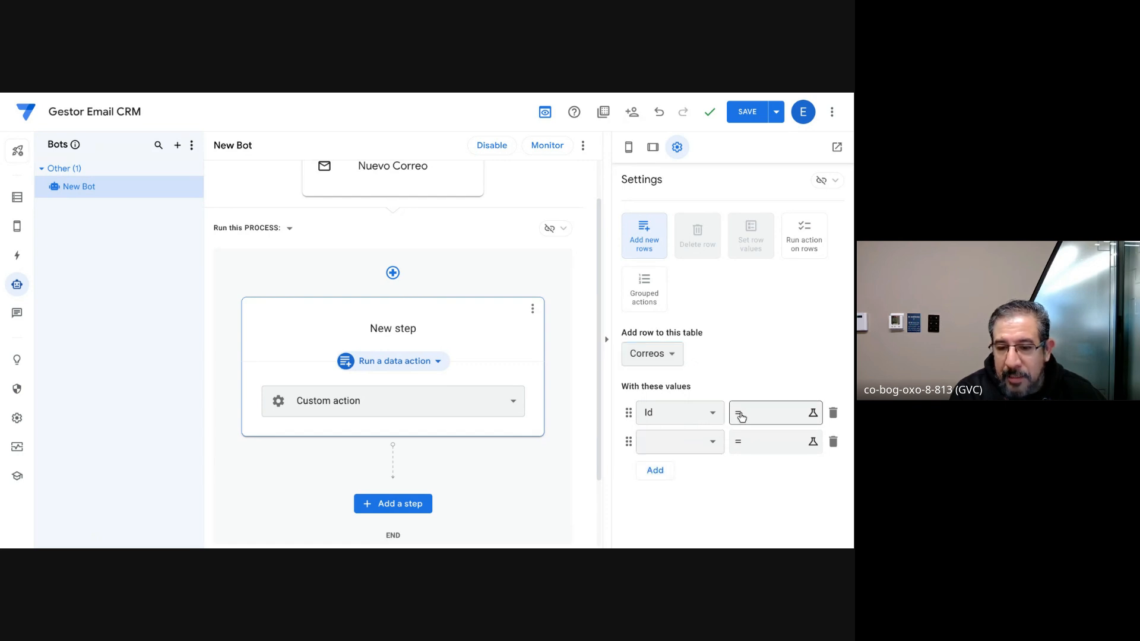
Step: Set the new row's Id value to the expression Uniqueid()
{"action": "left_click", "coordinate": [761, 415]}
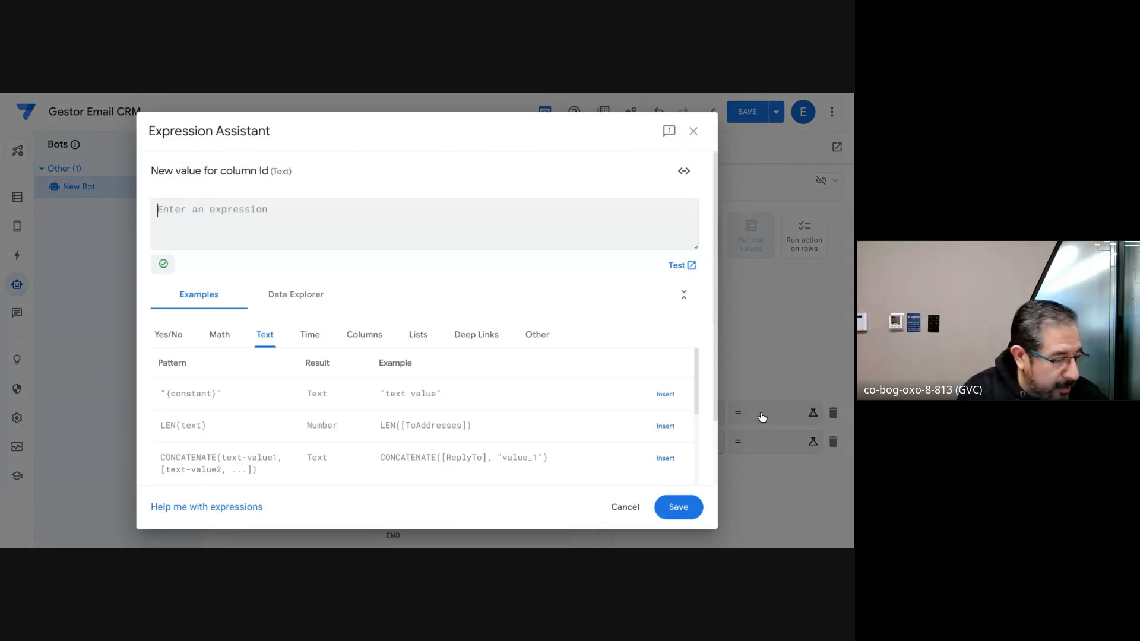
{"action": "type", "text": "Uni"}
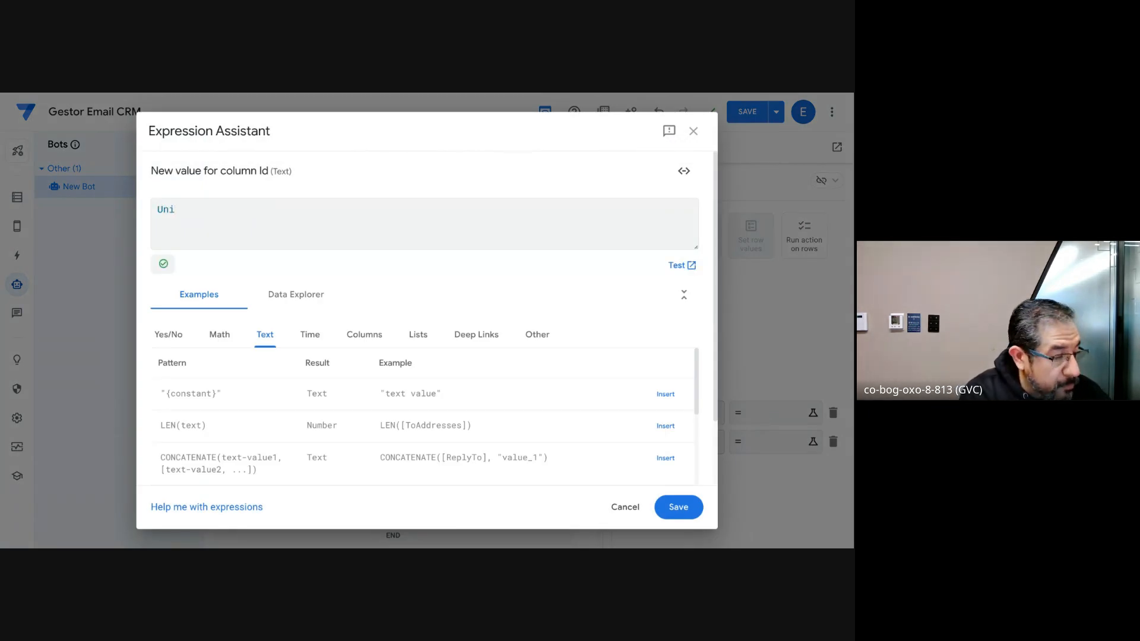
{"action": "type", "text": "queid"}
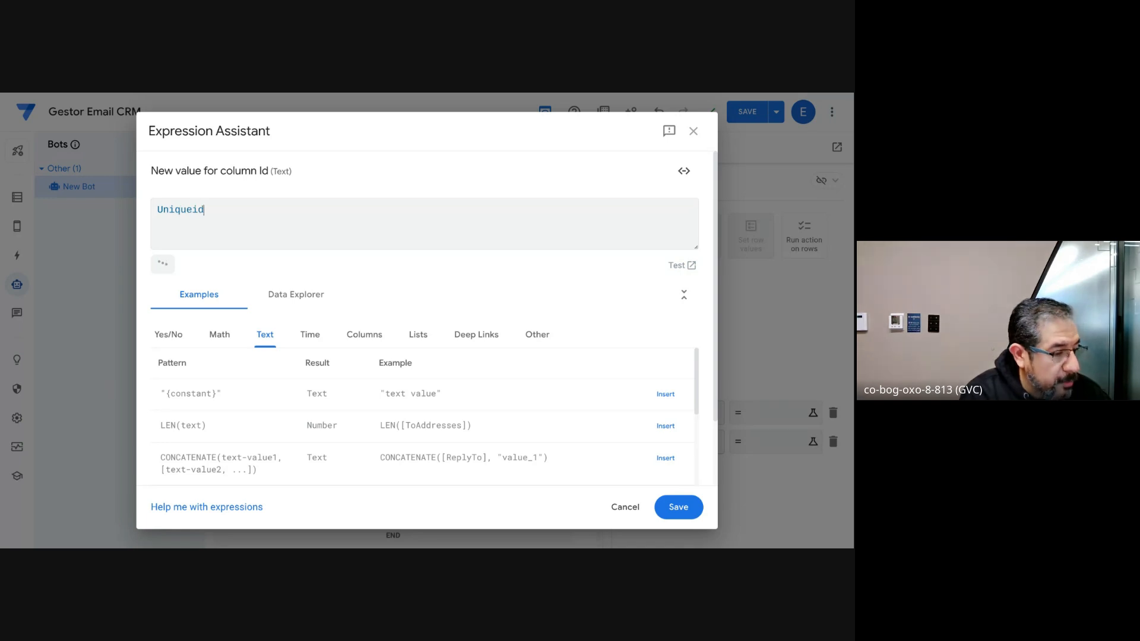
{"action": "type", "text": "()"}
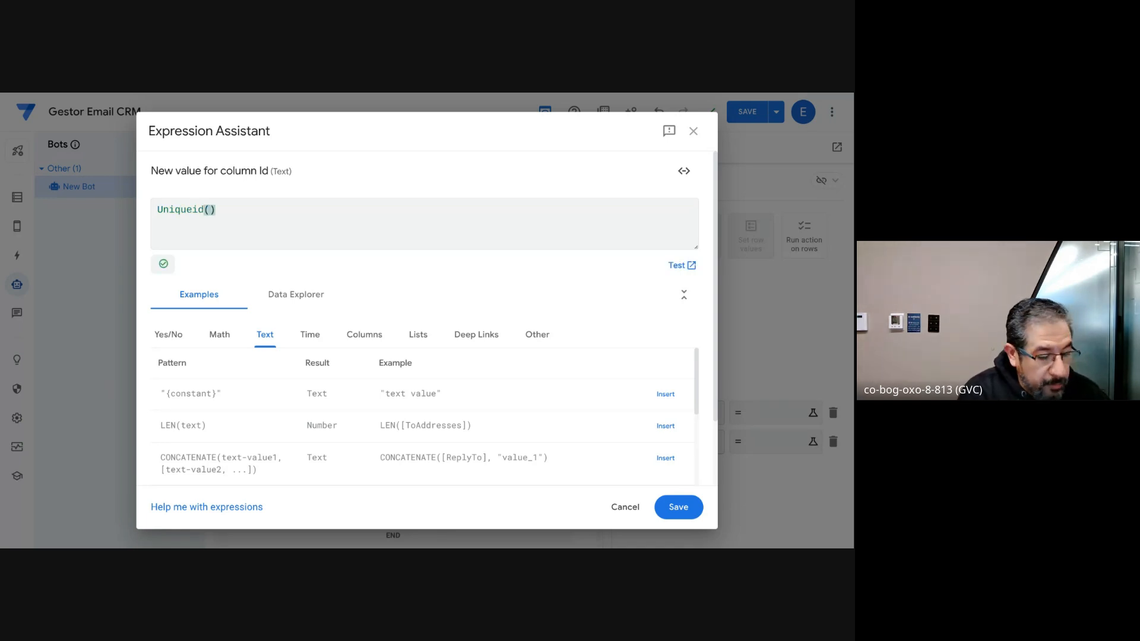
{"action": "left_click", "coordinate": [678, 507]}
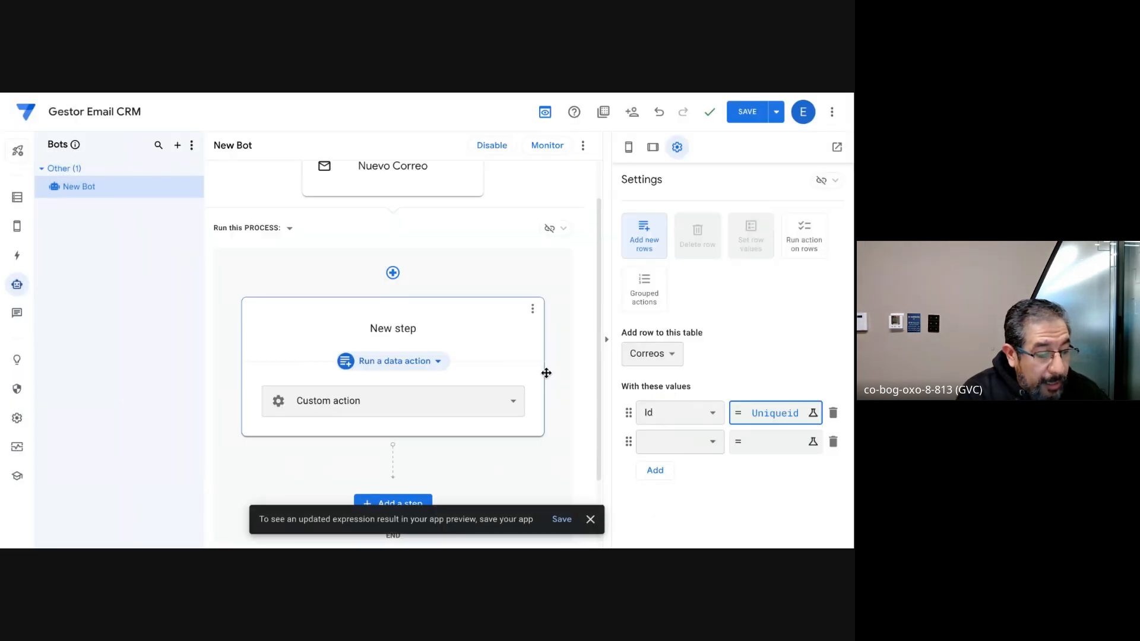
Step: Assign the second value entry to the Asunto column and open its expression for editing
{"action": "left_click", "coordinate": [682, 440]}
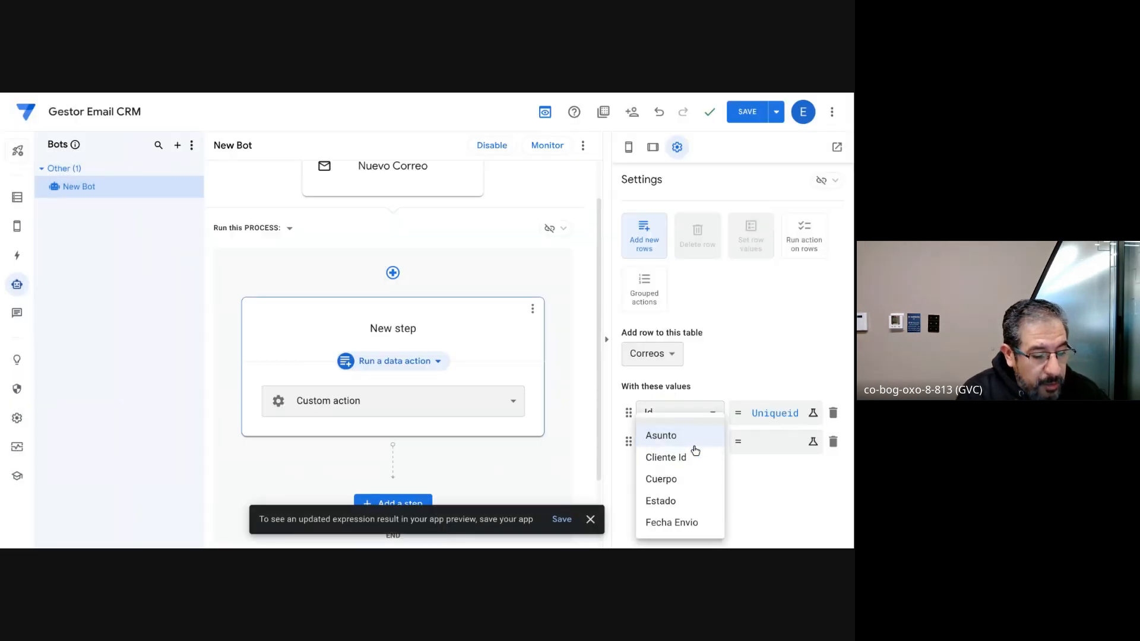
{"action": "left_click", "coordinate": [683, 441]}
{"action": "left_click", "coordinate": [751, 445]}
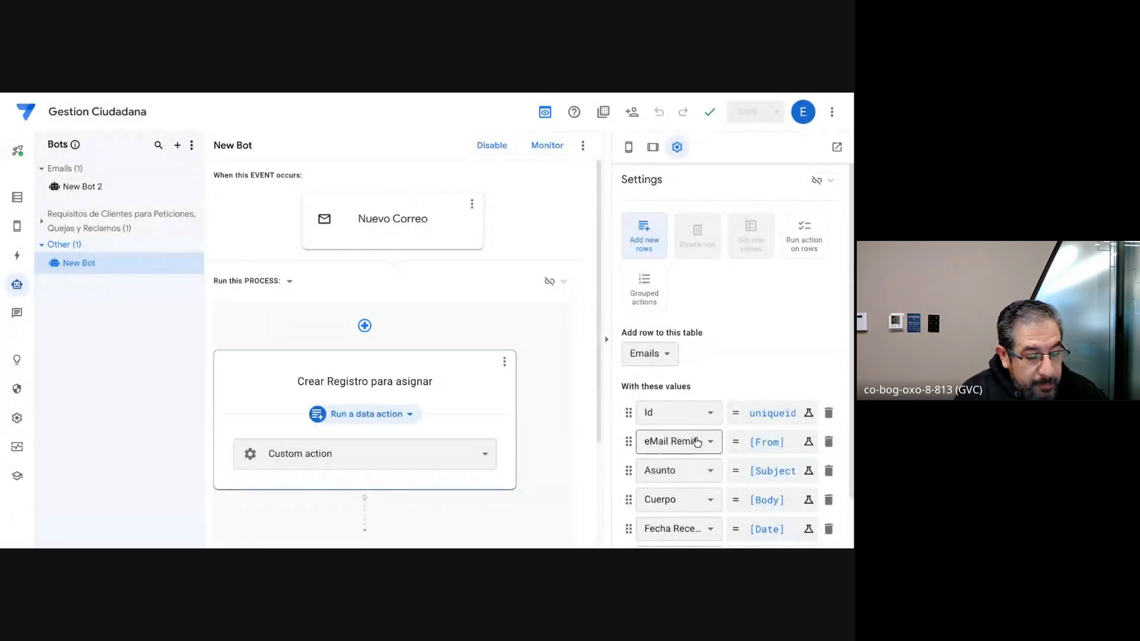
Step: Switch to the Gestion Ciudadana app and examine its New Bot's value expressions for eMail Remitente, Asunto and Cuerpo
{"action": "scroll", "coordinate": [694, 443], "scroll_direction": "down", "scroll_amount": 2}
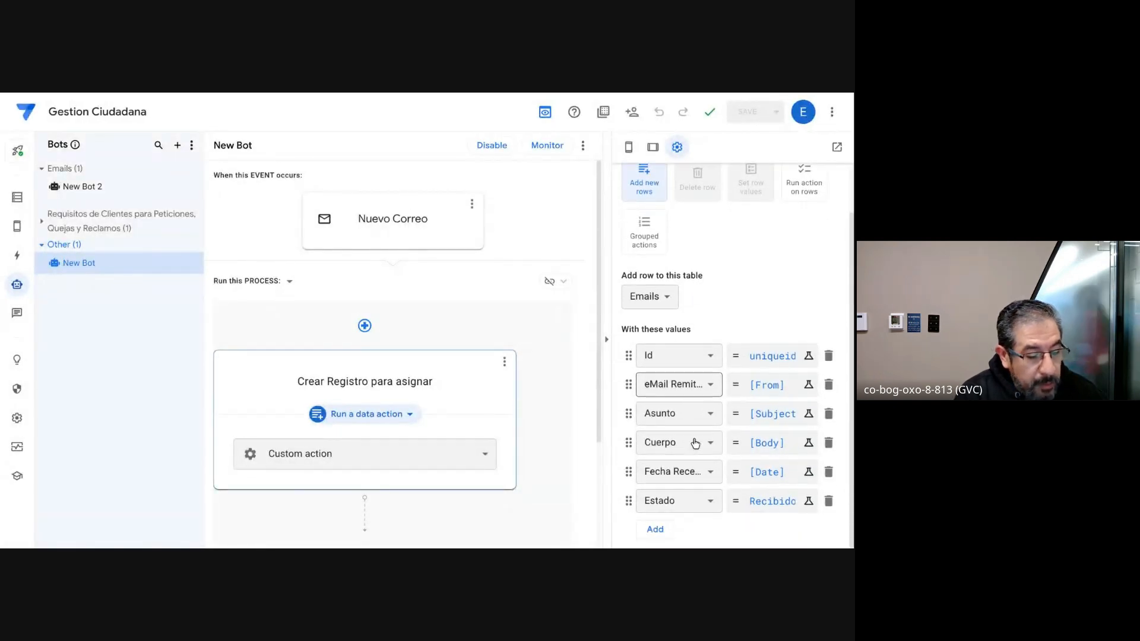
{"action": "left_click", "coordinate": [749, 394]}
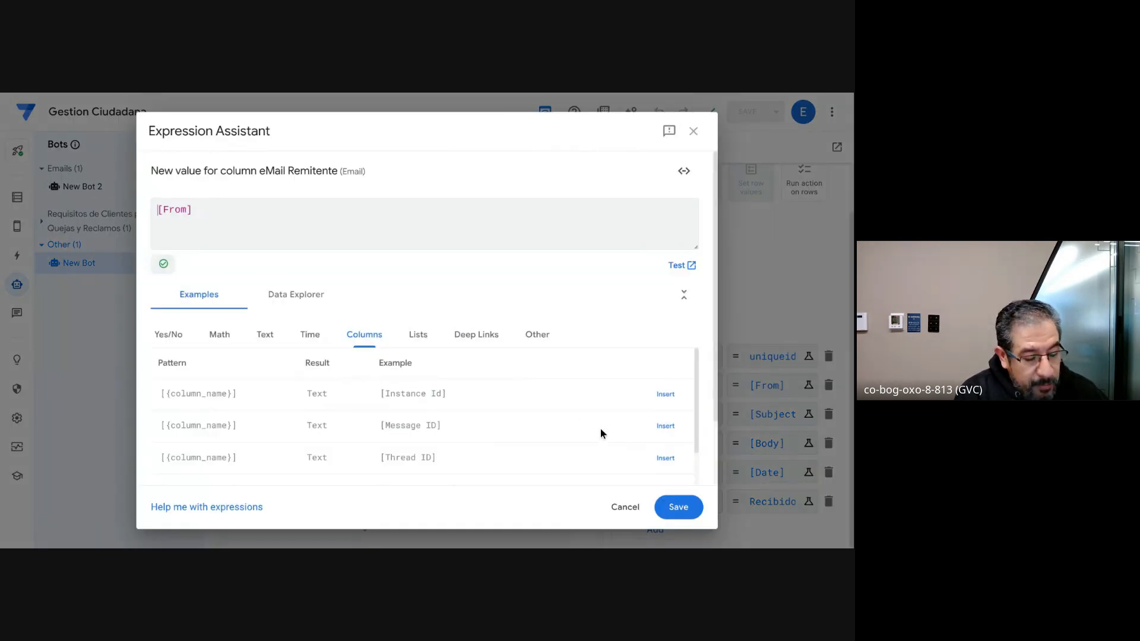
{"action": "left_click", "coordinate": [629, 506]}
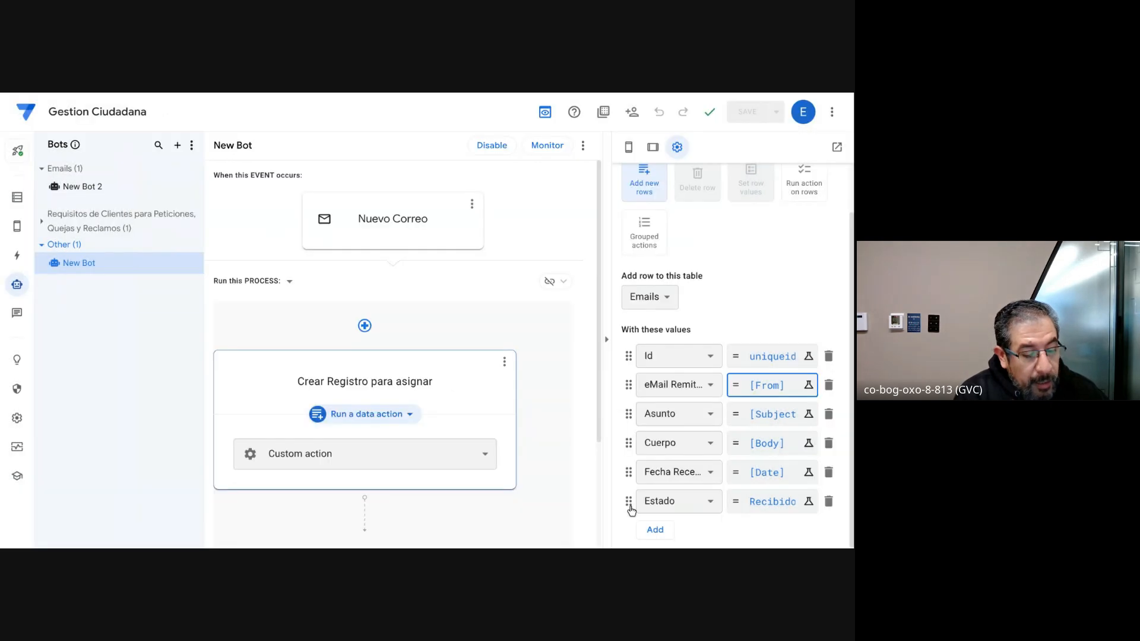
{"action": "left_click", "coordinate": [787, 421]}
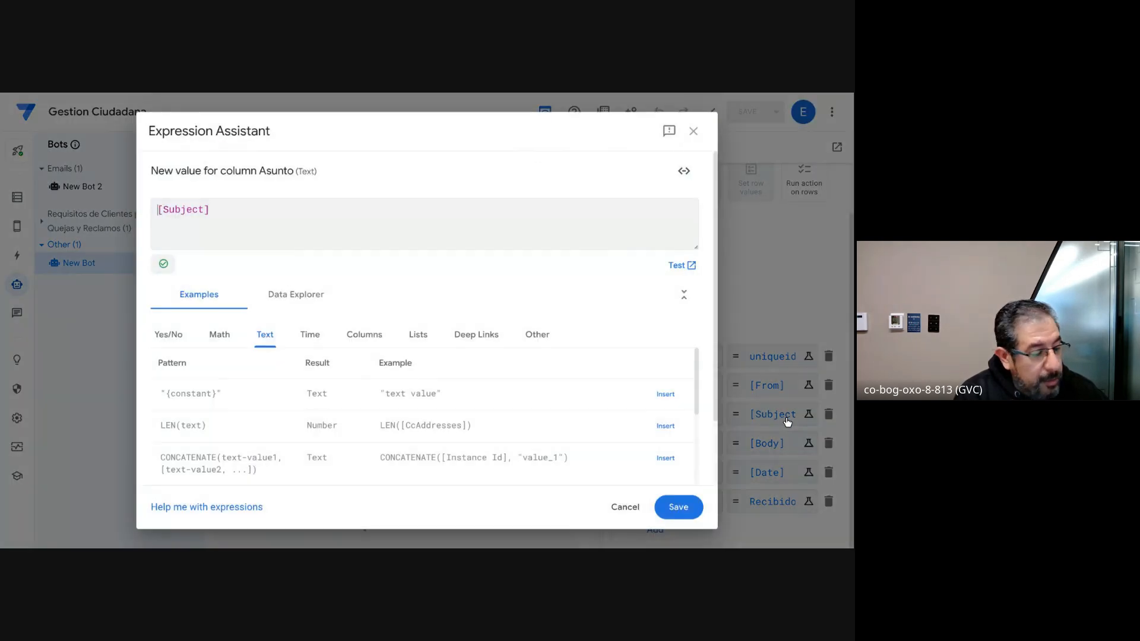
{"action": "left_click", "coordinate": [630, 507]}
{"action": "left_click", "coordinate": [759, 445]}
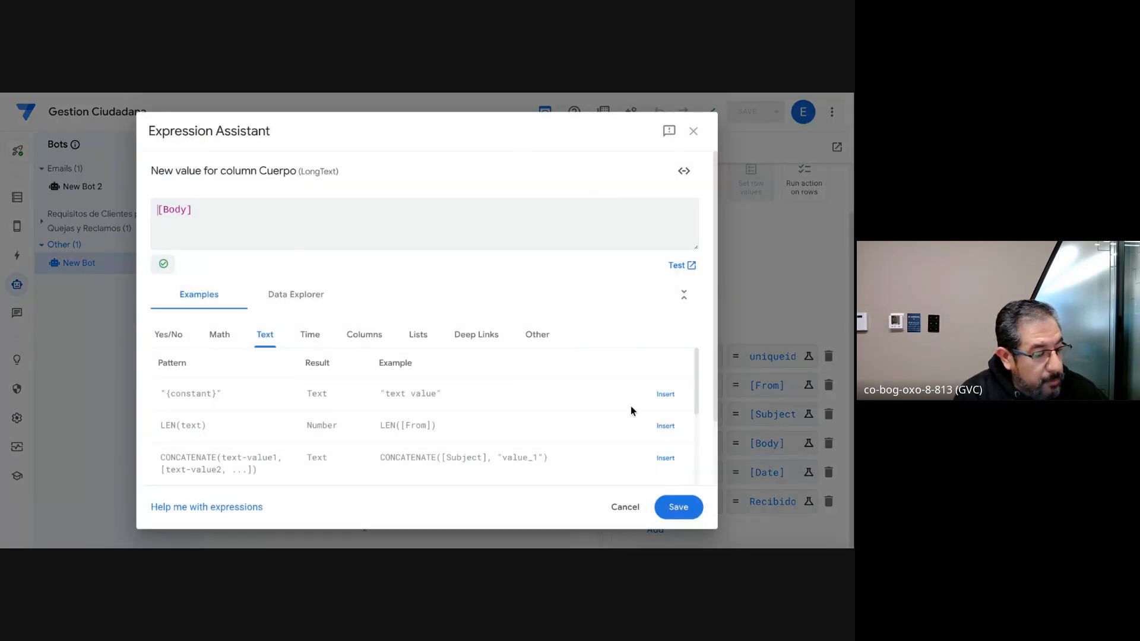
{"action": "left_click", "coordinate": [823, 301]}
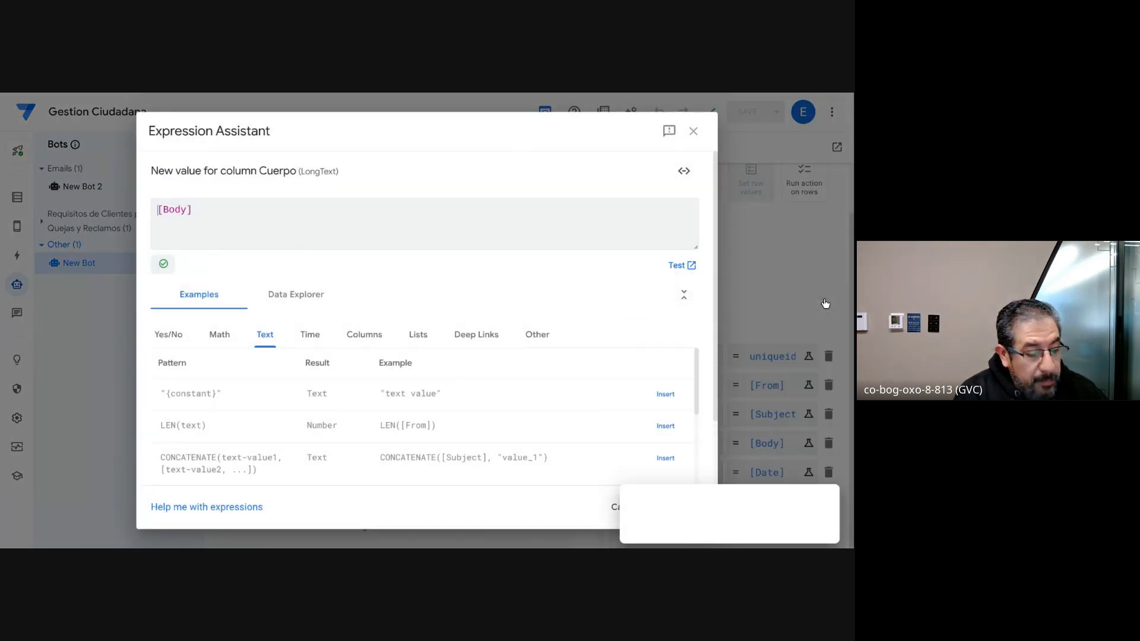
{"action": "left_click", "coordinate": [611, 506]}
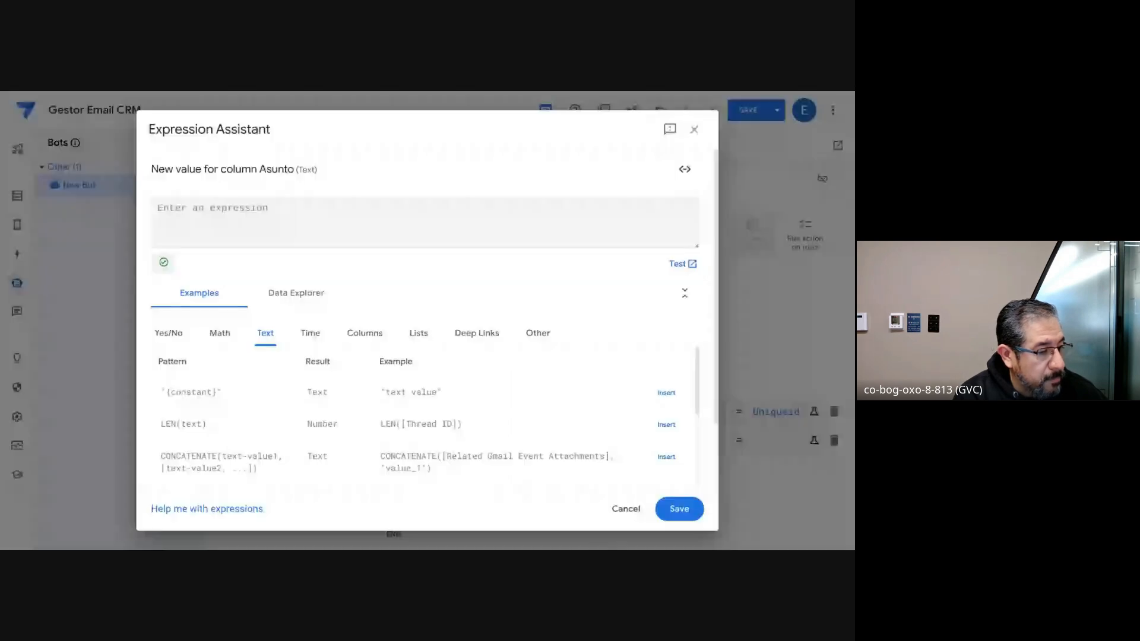
Step: Return to Gestor Email CRM and set the Asunto column's value to the expression [Subject]
{"action": "left_click", "coordinate": [624, 508]}
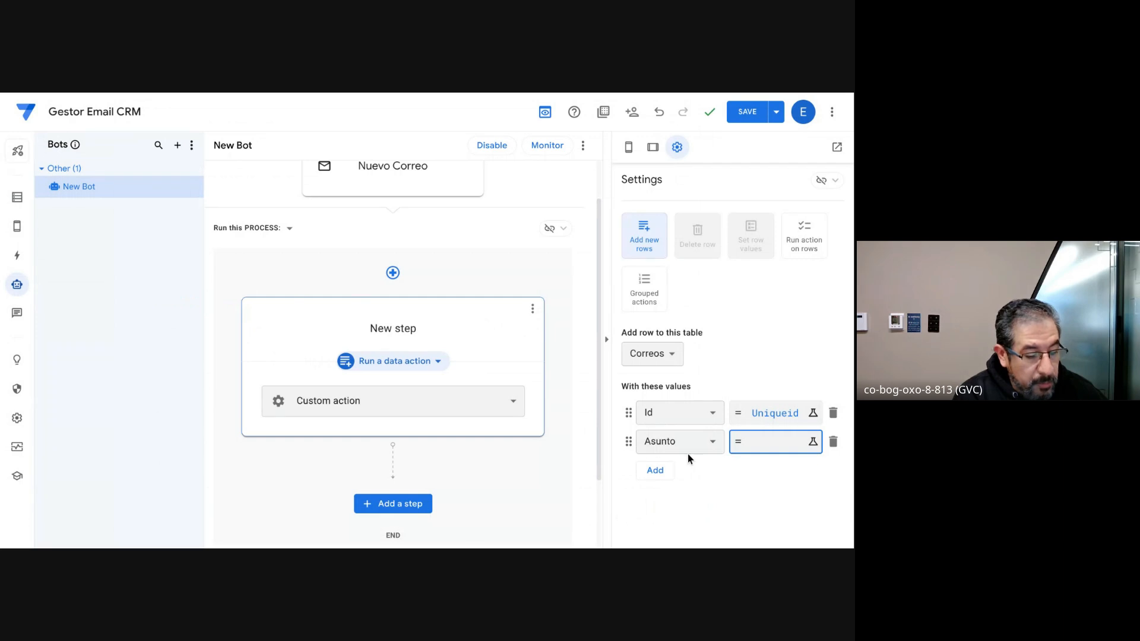
{"action": "left_click", "coordinate": [753, 447]}
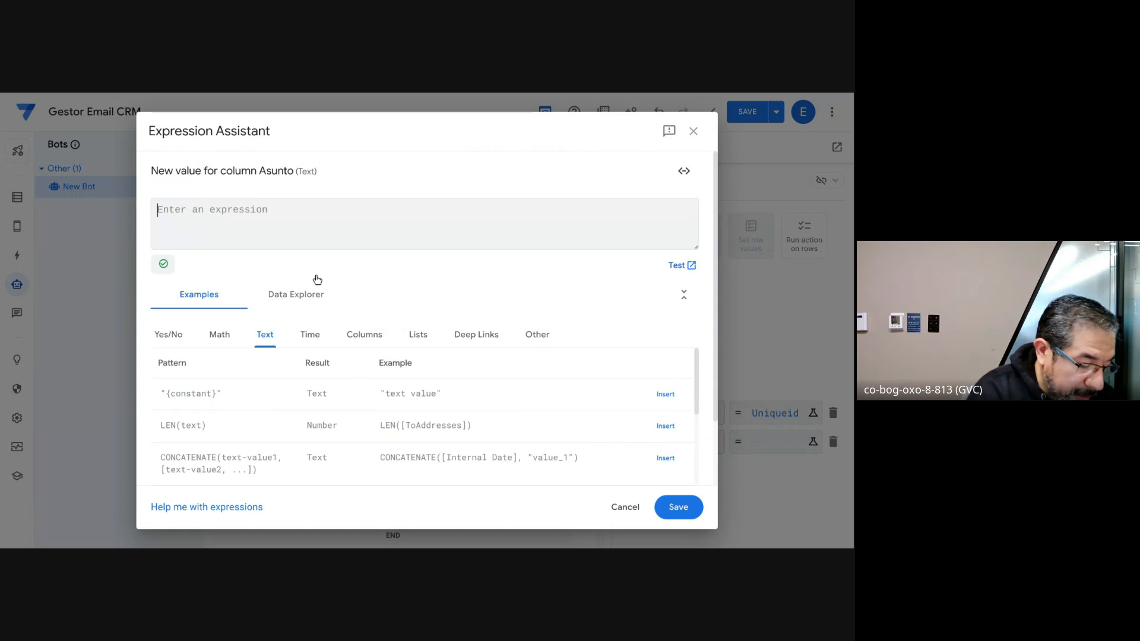
{"action": "type", "text": "["}
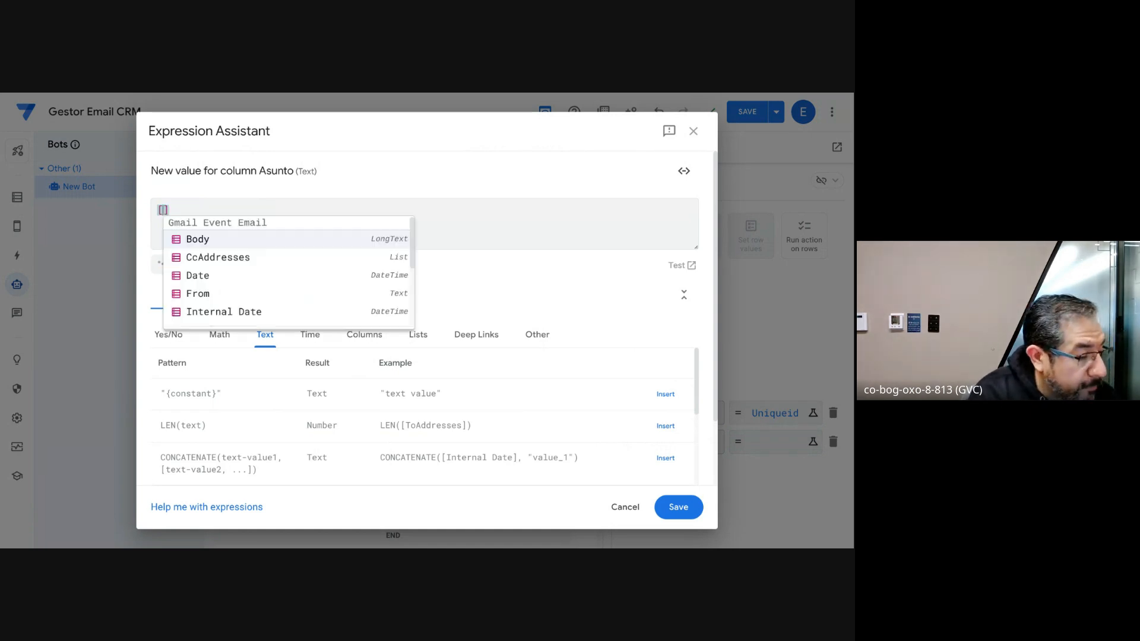
{"action": "scroll", "coordinate": [240, 276], "scroll_direction": "down", "scroll_amount": 5}
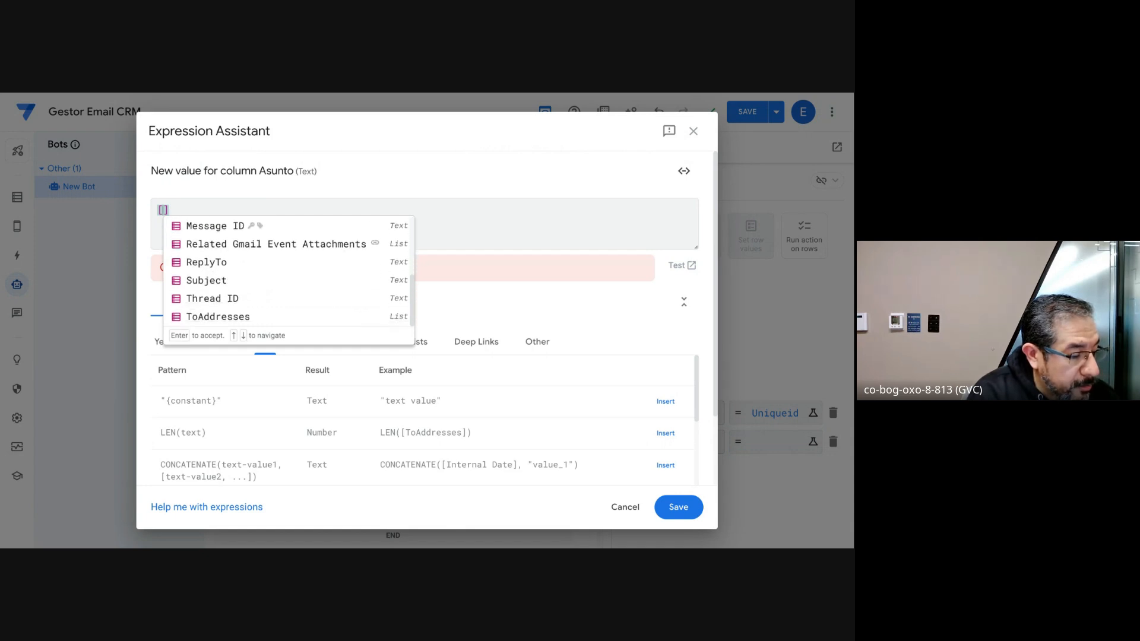
{"action": "left_click", "coordinate": [238, 285]}
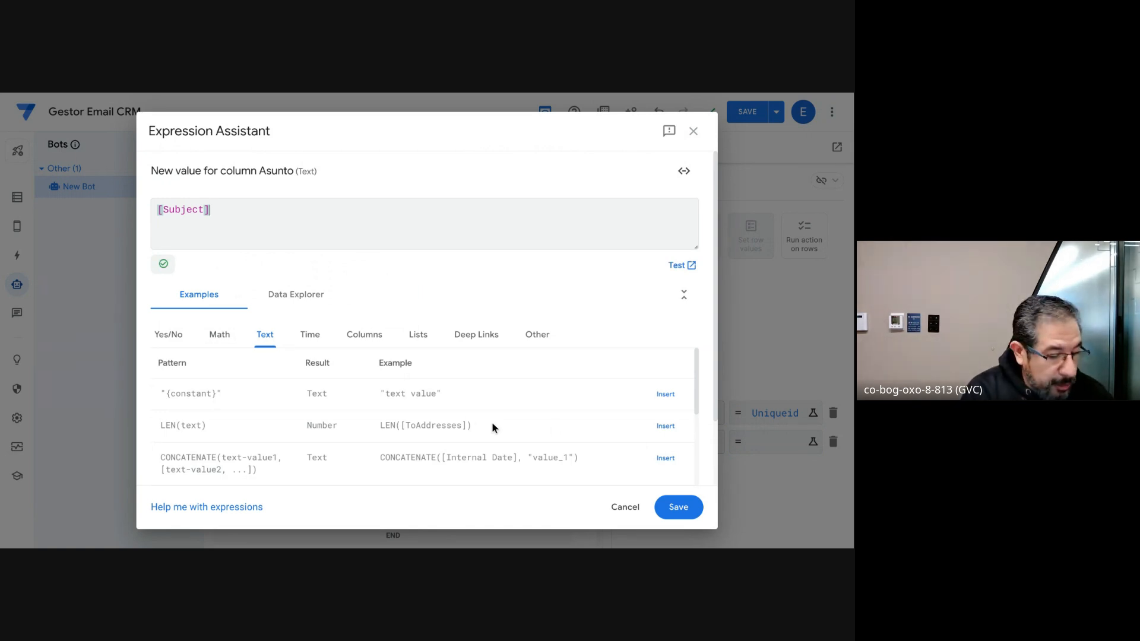
{"action": "left_click", "coordinate": [677, 508]}
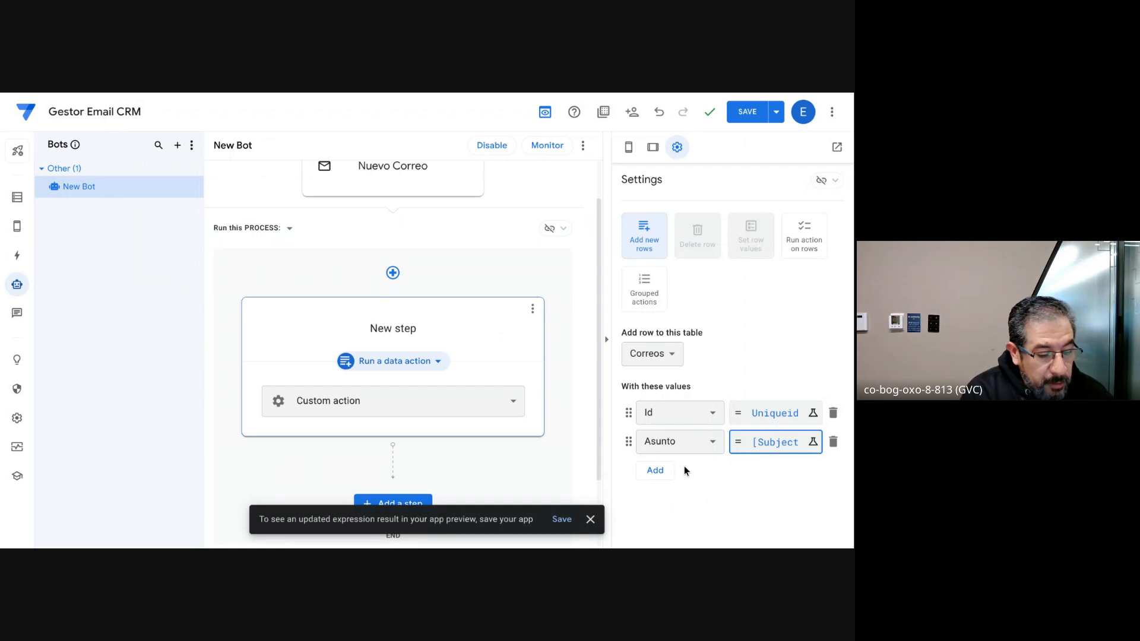
Step: Add a value entry for the Fecha Envio column with the expression [Date]
{"action": "left_click", "coordinate": [660, 471]}
{"action": "left_click", "coordinate": [710, 474]}
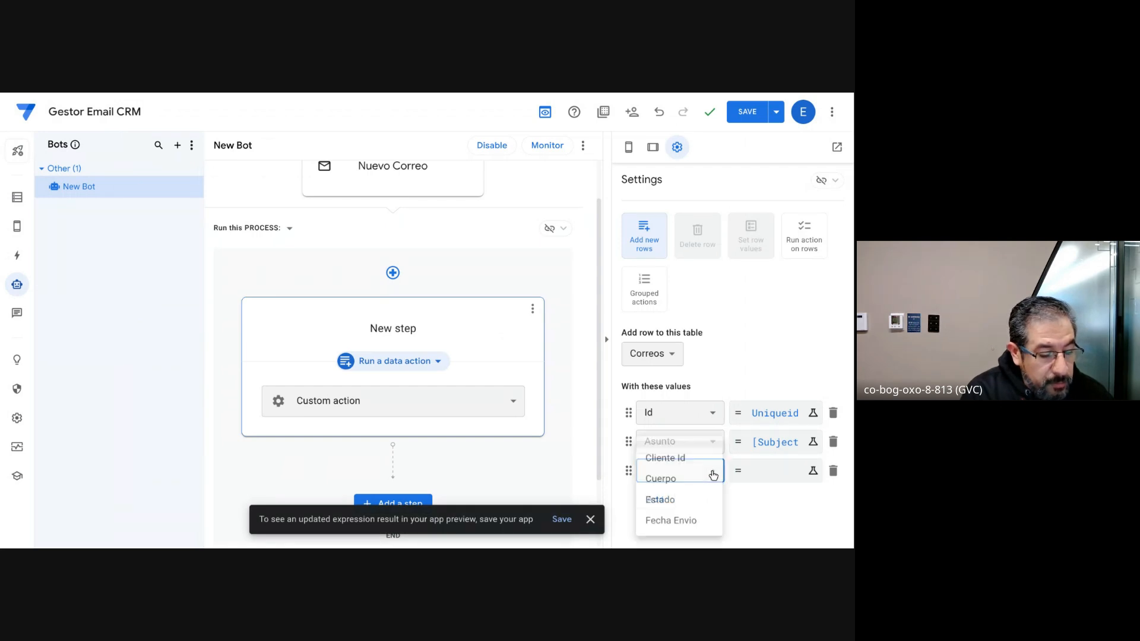
{"action": "left_click", "coordinate": [671, 522]}
{"action": "left_click", "coordinate": [766, 475]}
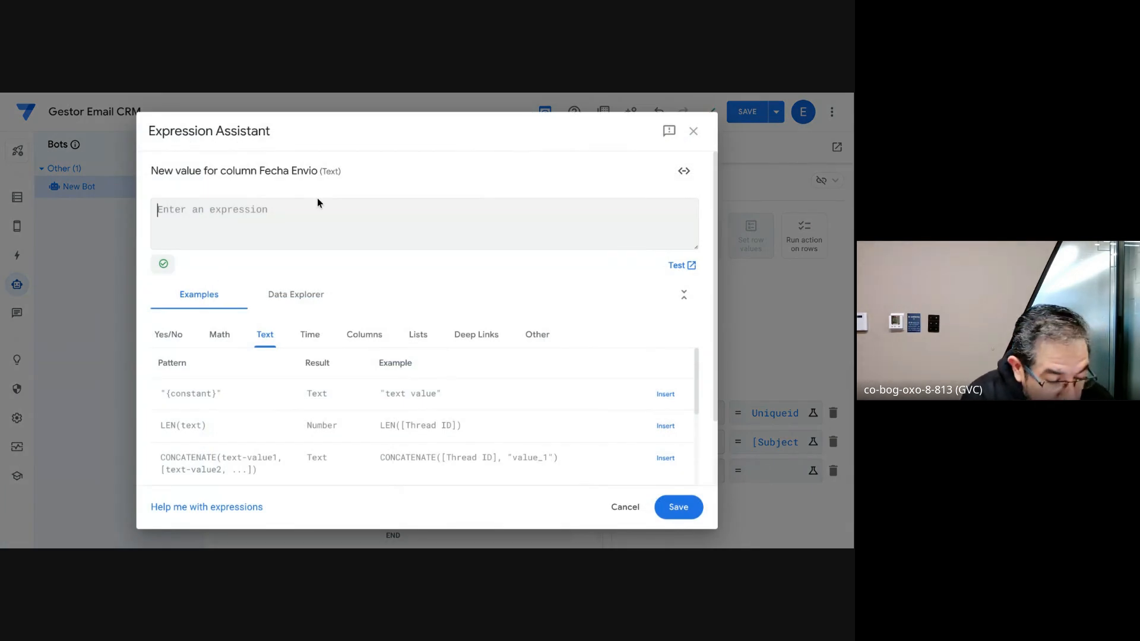
{"action": "type", "text": "["}
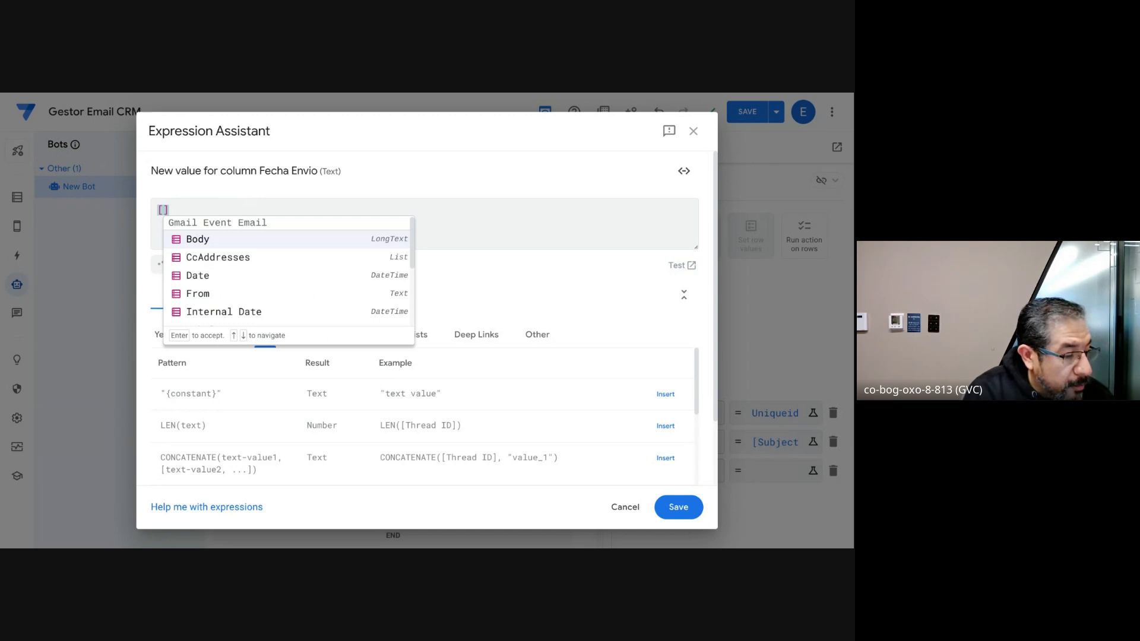
{"action": "left_click", "coordinate": [256, 281]}
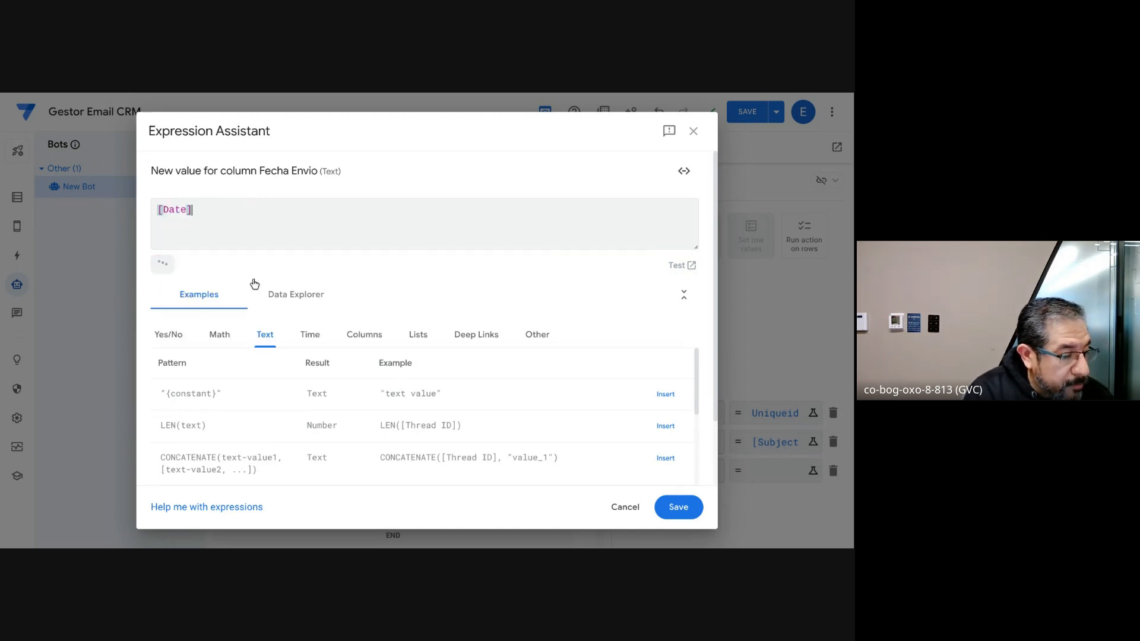
{"action": "left_click", "coordinate": [680, 506]}
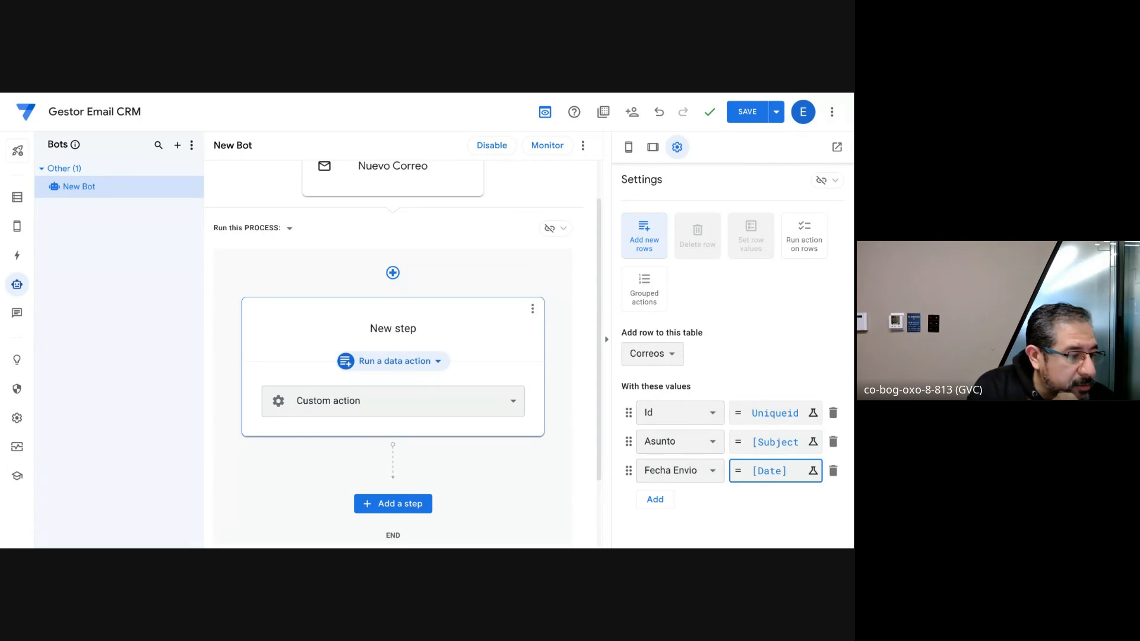
Step: Add the Google Form Requisitos de Clientes para Peticiones, Quejas y Reclamos as an app data source and review its columns
{"action": "left_click", "coordinate": [17, 197]}
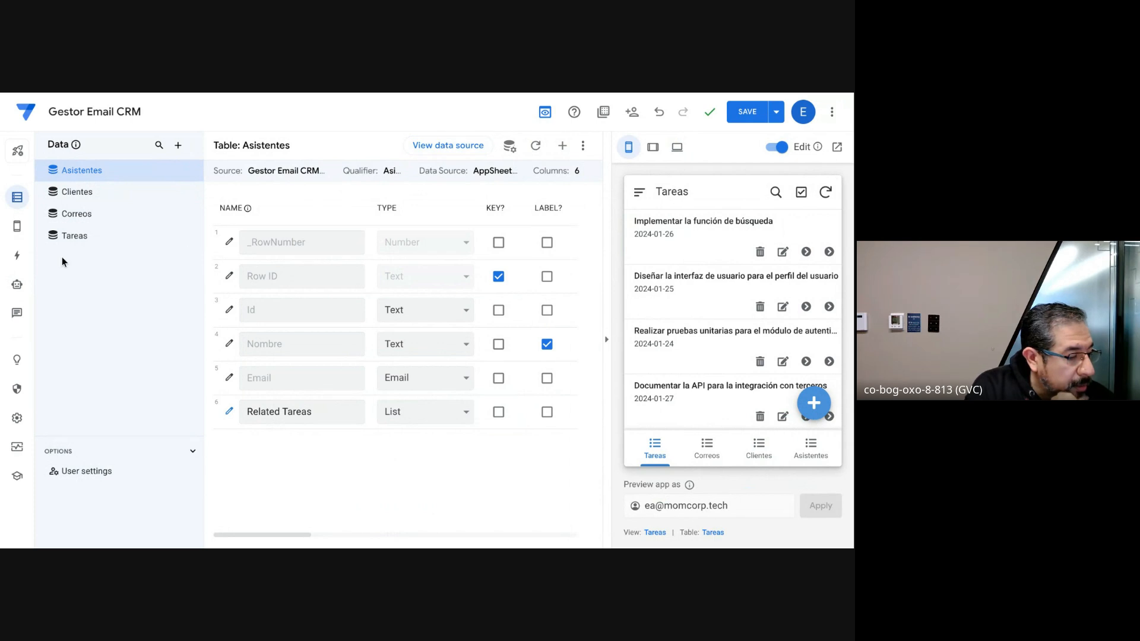
{"action": "left_click", "coordinate": [78, 215]}
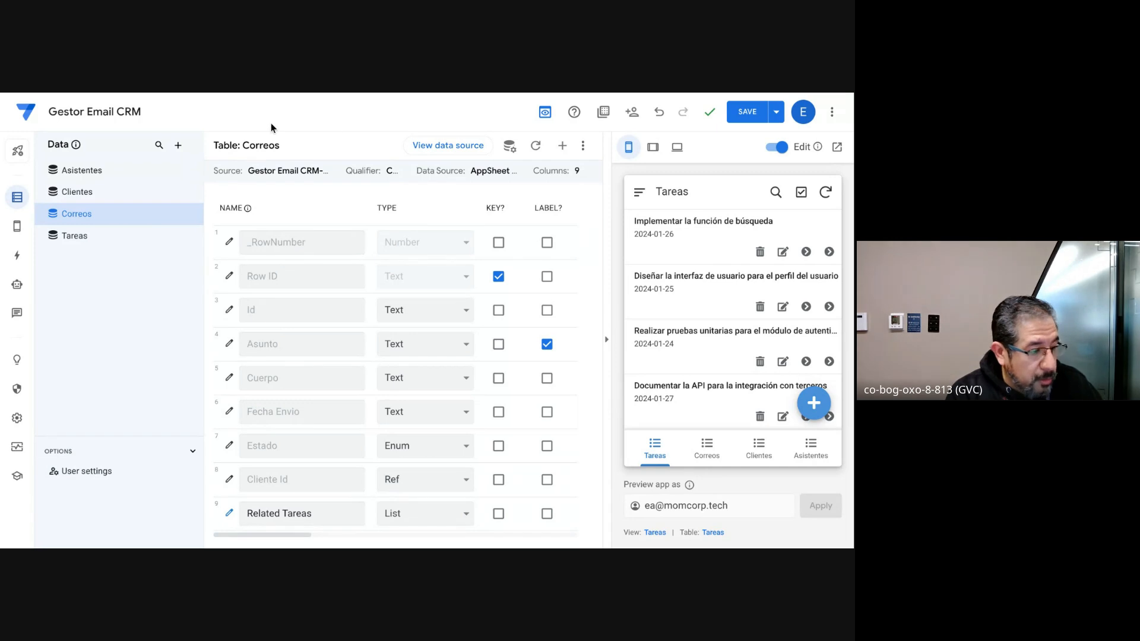
{"action": "left_click", "coordinate": [179, 146]}
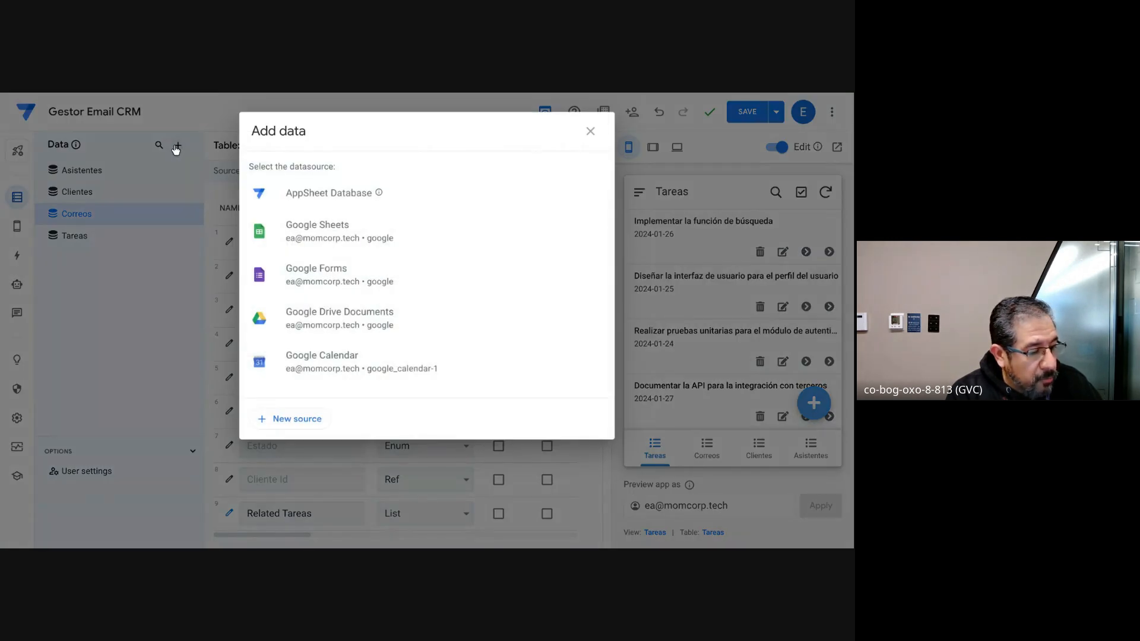
{"action": "left_click", "coordinate": [318, 275]}
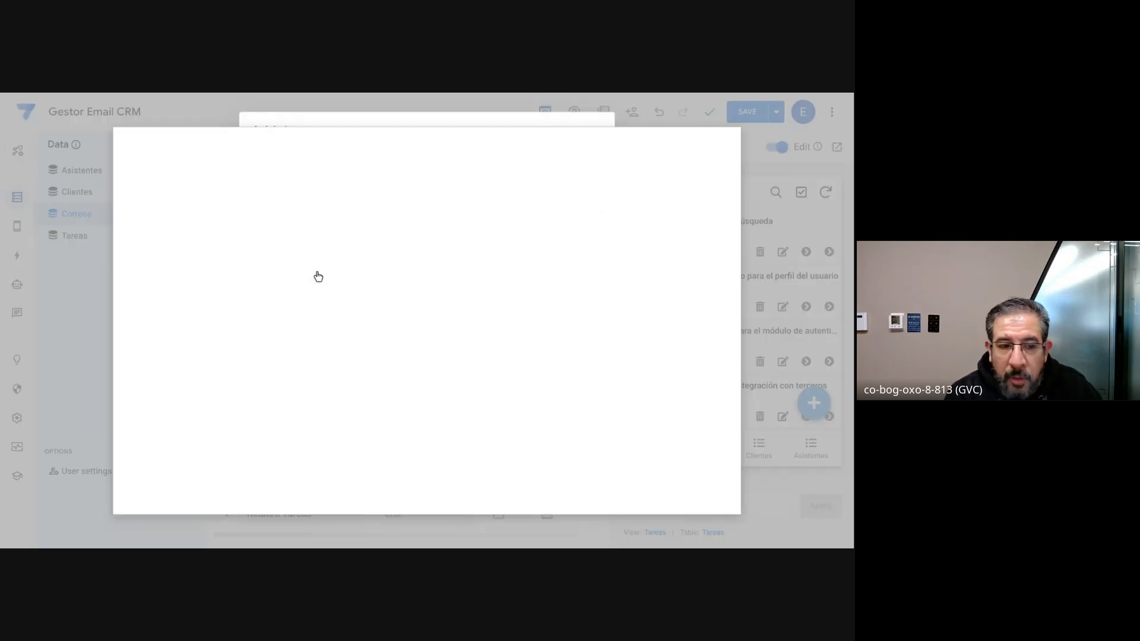
{"action": "scroll", "coordinate": [318, 276], "scroll_direction": "down", "scroll_amount": 1}
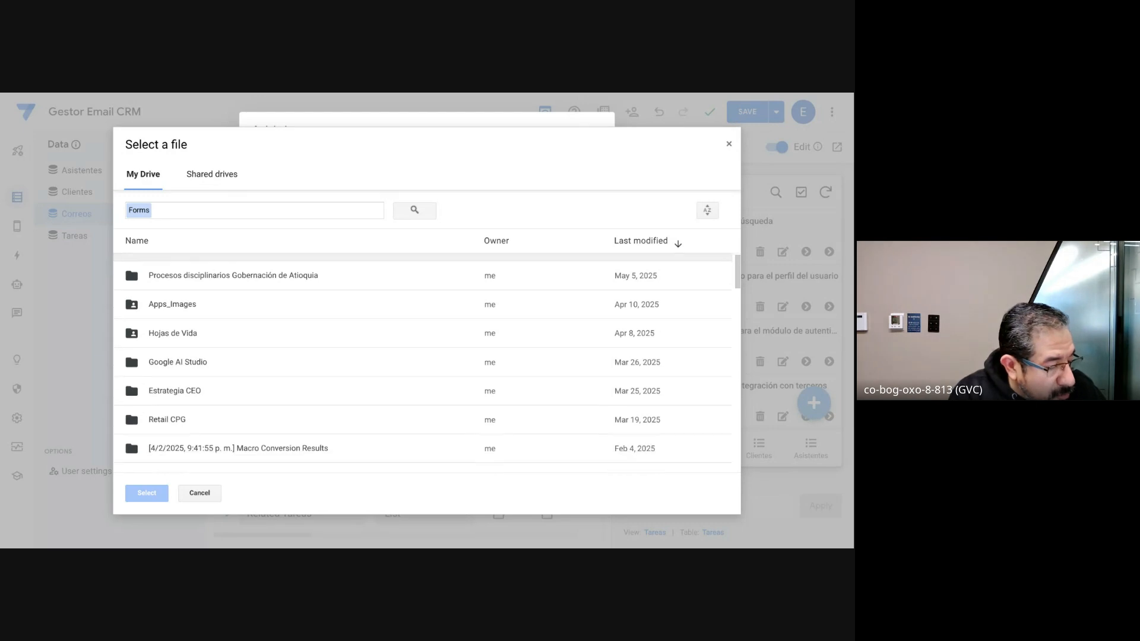
{"action": "scroll", "coordinate": [422, 362], "scroll_direction": "down", "scroll_amount": 15}
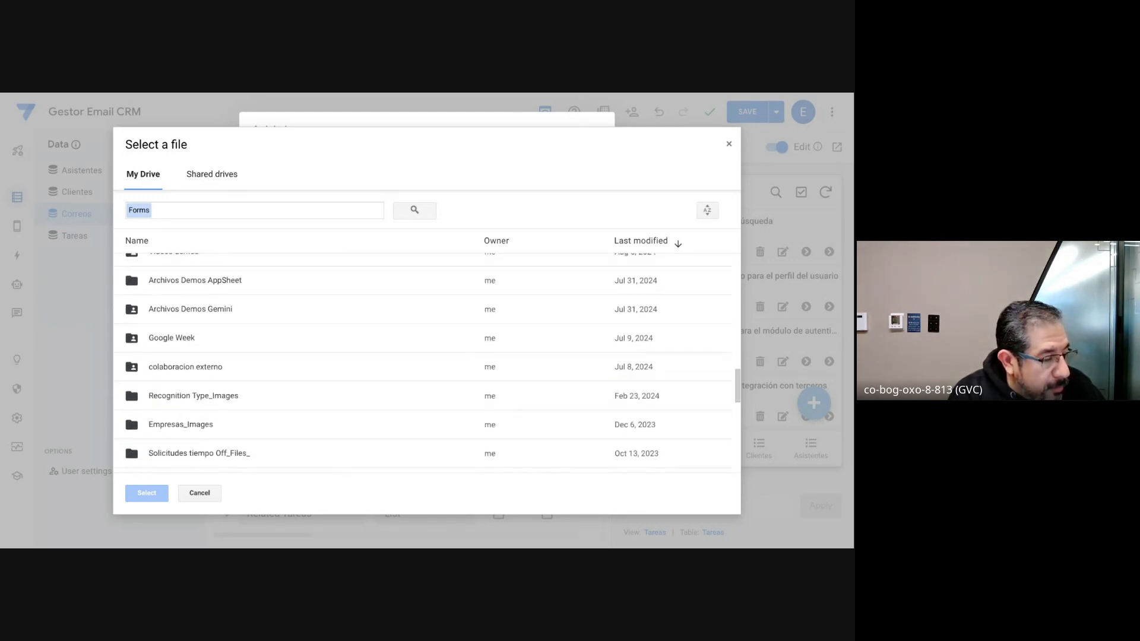
{"action": "scroll", "coordinate": [422, 362], "scroll_direction": "down", "scroll_amount": 15}
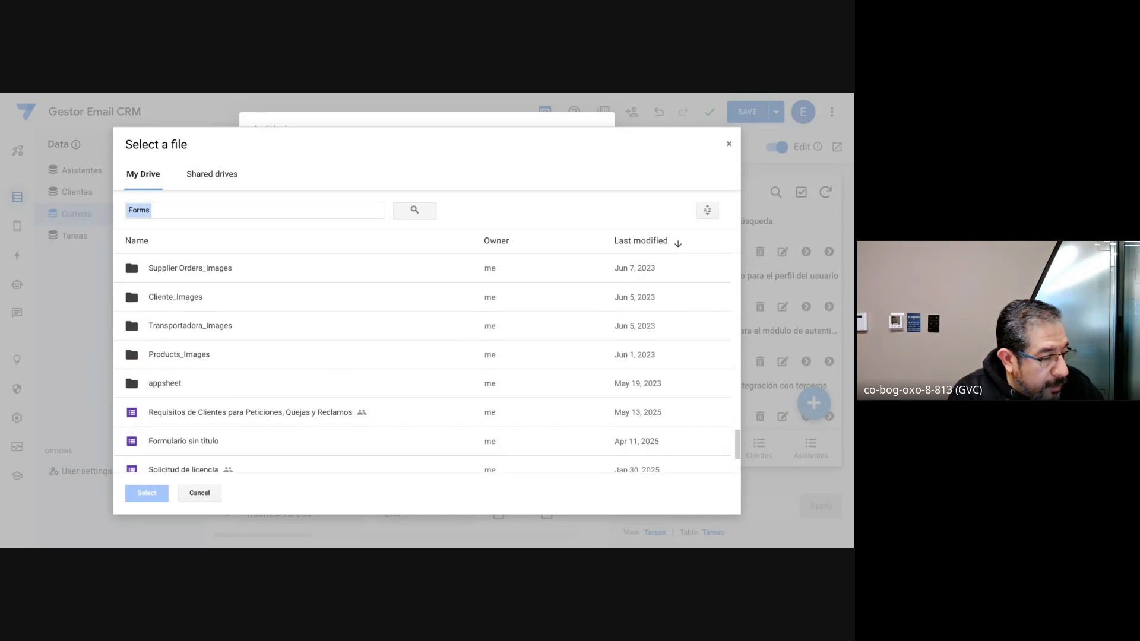
{"action": "left_click", "coordinate": [290, 412]}
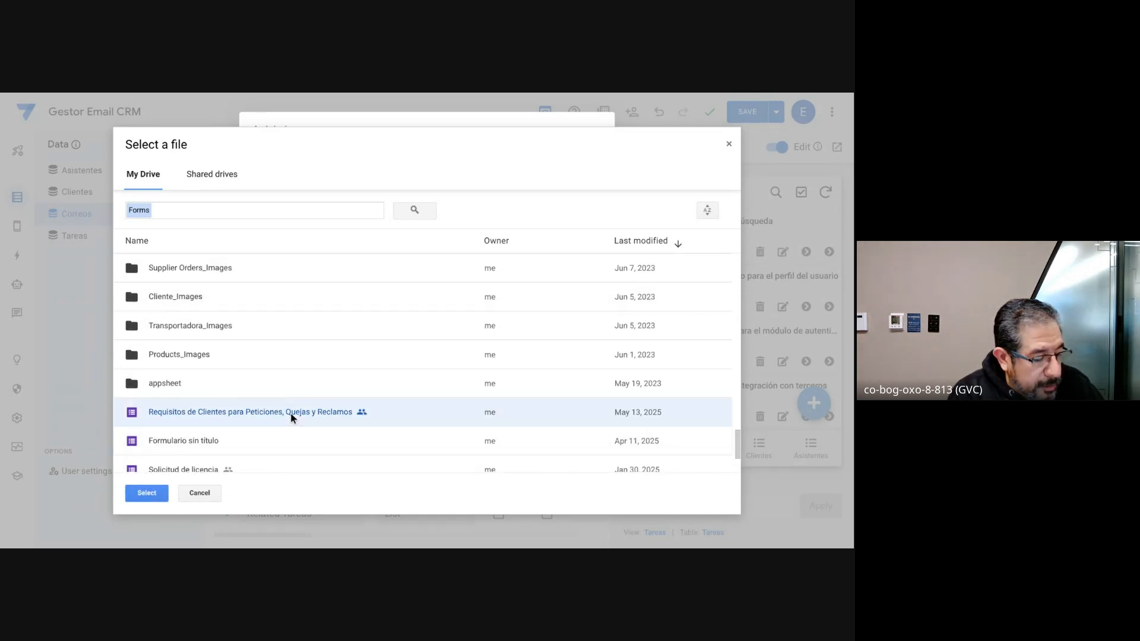
{"action": "left_click", "coordinate": [152, 496]}
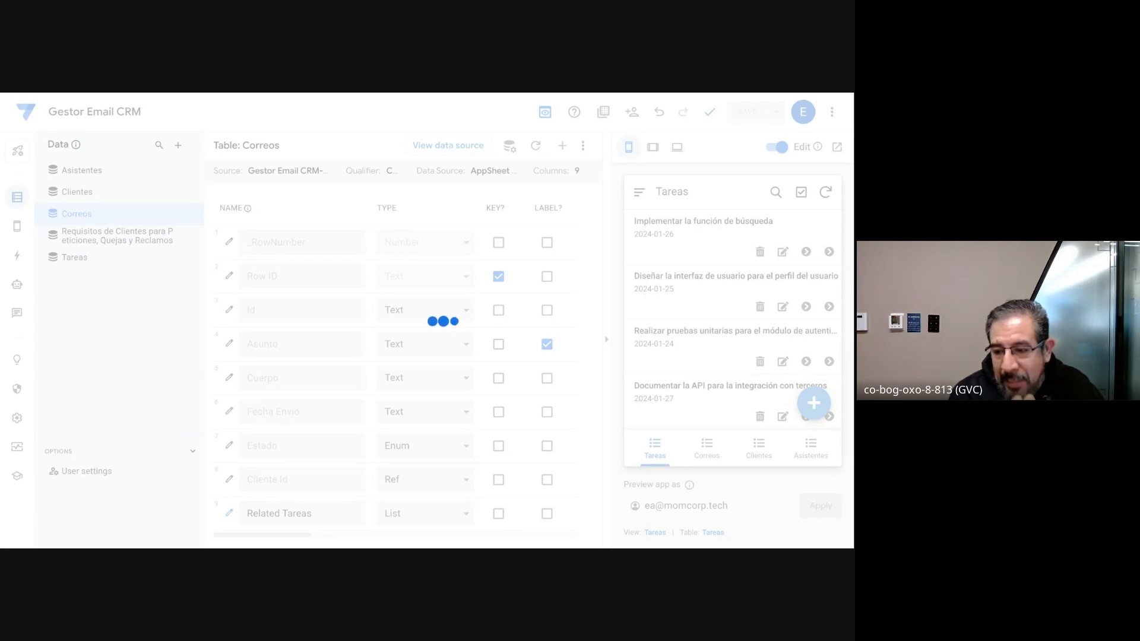
{"action": "left_click", "coordinate": [139, 247]}
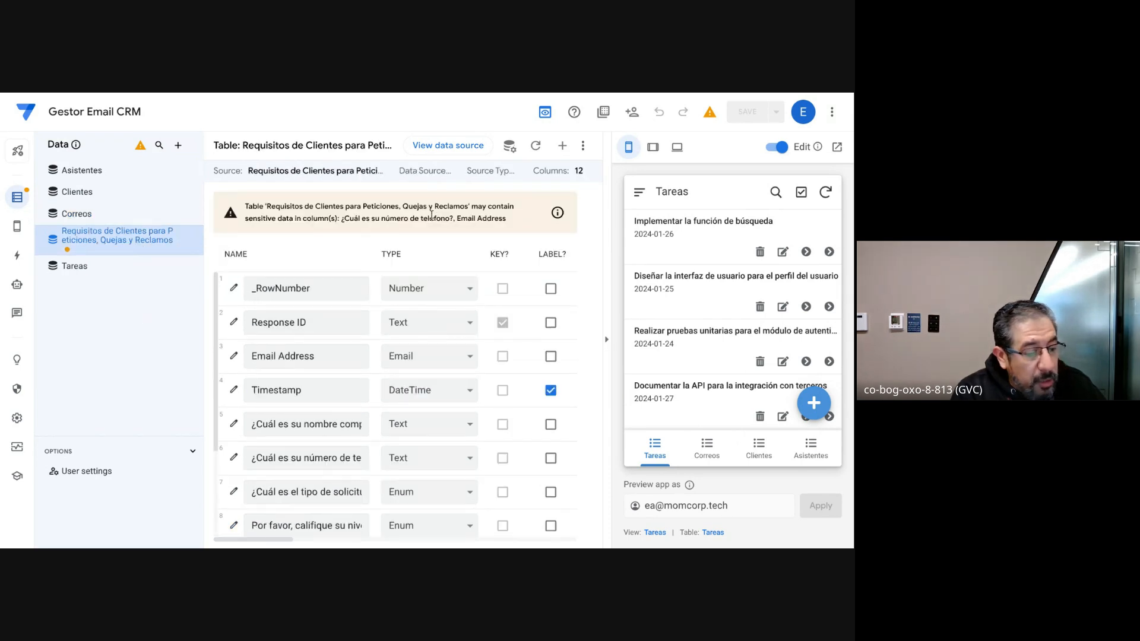
{"action": "scroll", "coordinate": [372, 427], "scroll_direction": "down", "scroll_amount": 3}
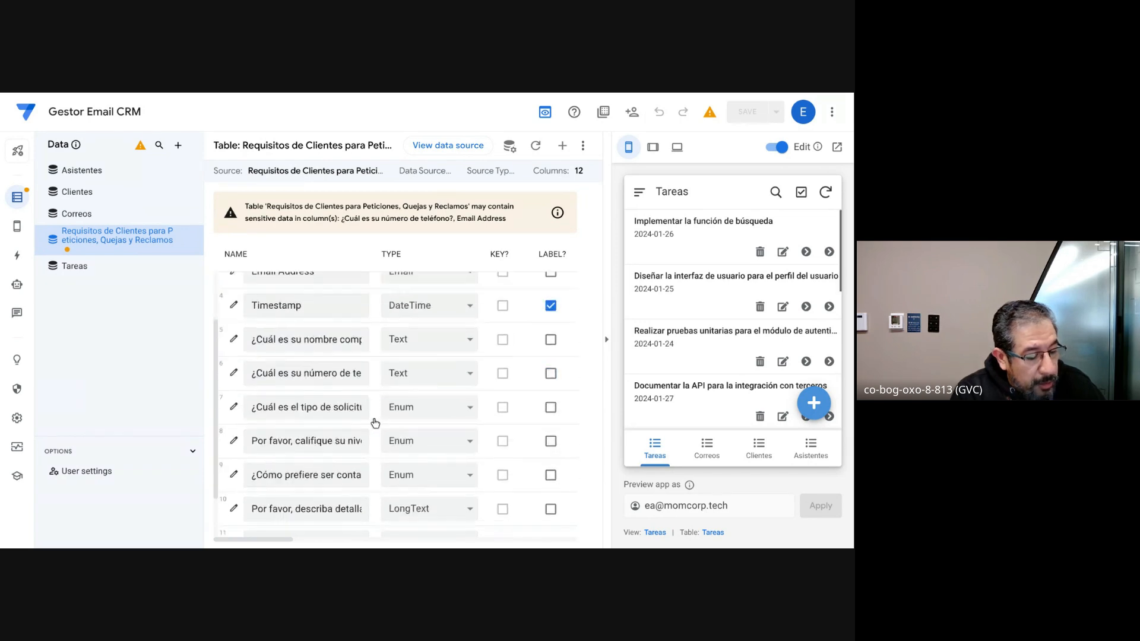
{"action": "scroll", "coordinate": [374, 423], "scroll_direction": "up", "scroll_amount": 3}
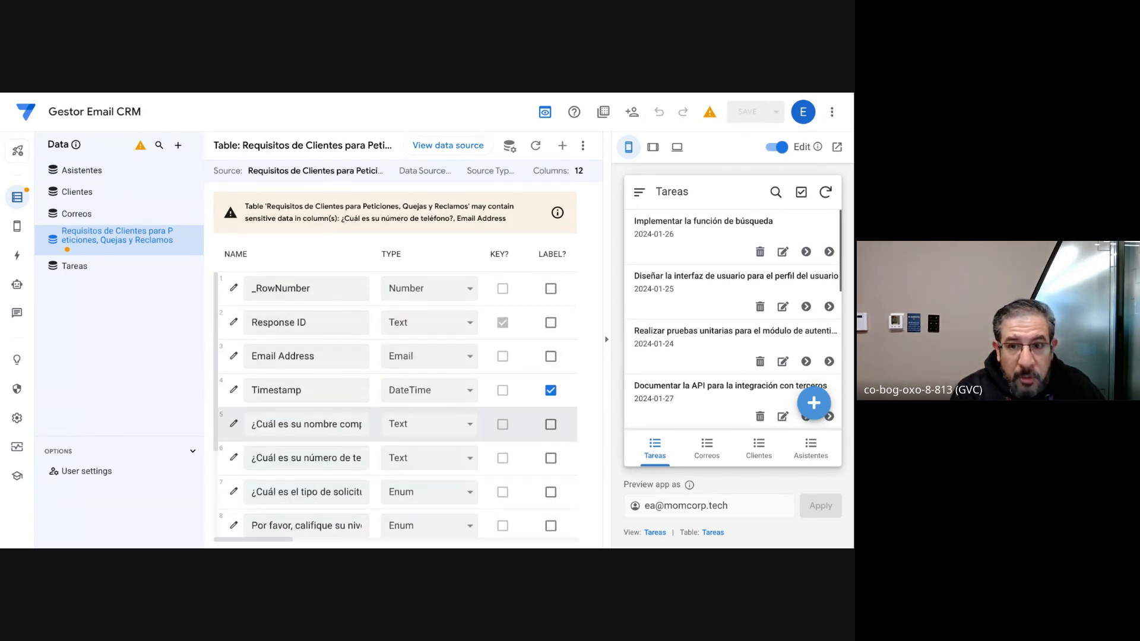
Step: Return to the app's automations and create a second, blank bot
{"action": "left_click", "coordinate": [17, 291]}
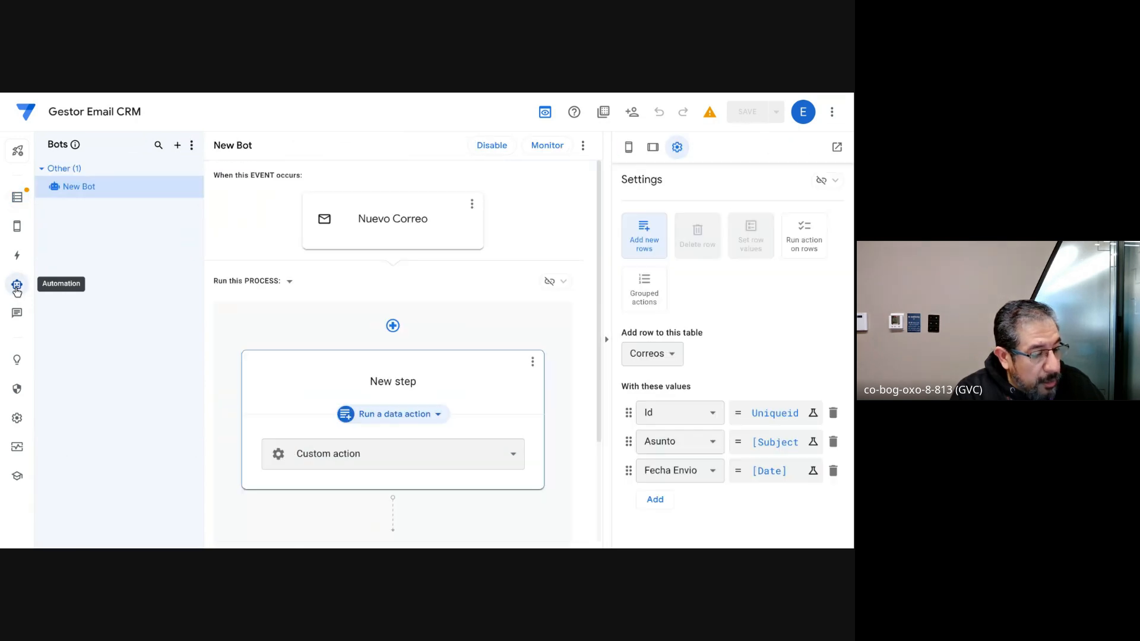
{"action": "left_click", "coordinate": [298, 333]}
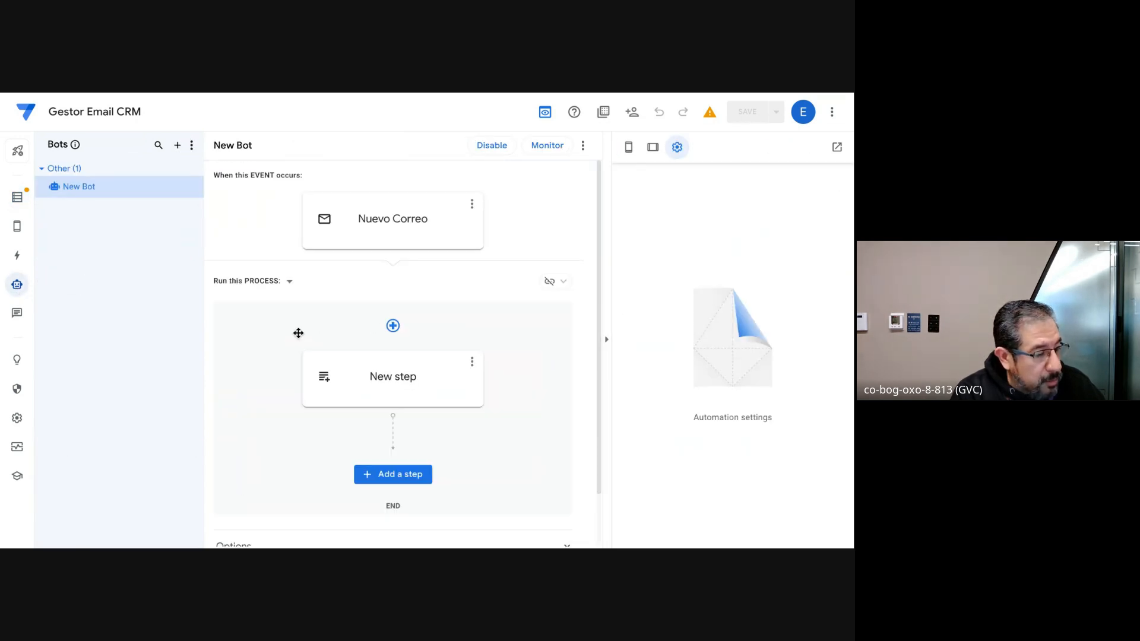
{"action": "left_click", "coordinate": [178, 146]}
{"action": "left_click", "coordinate": [265, 419]}
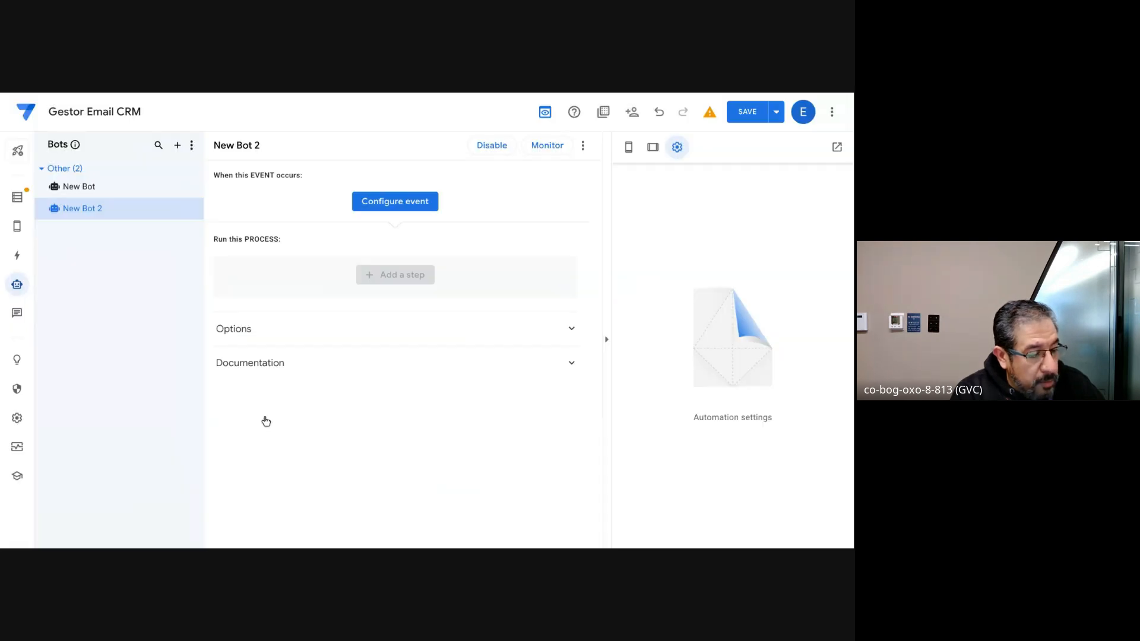
Step: Create a new event for New Bot 2 with Forms as its event source
{"action": "left_click", "coordinate": [412, 202]}
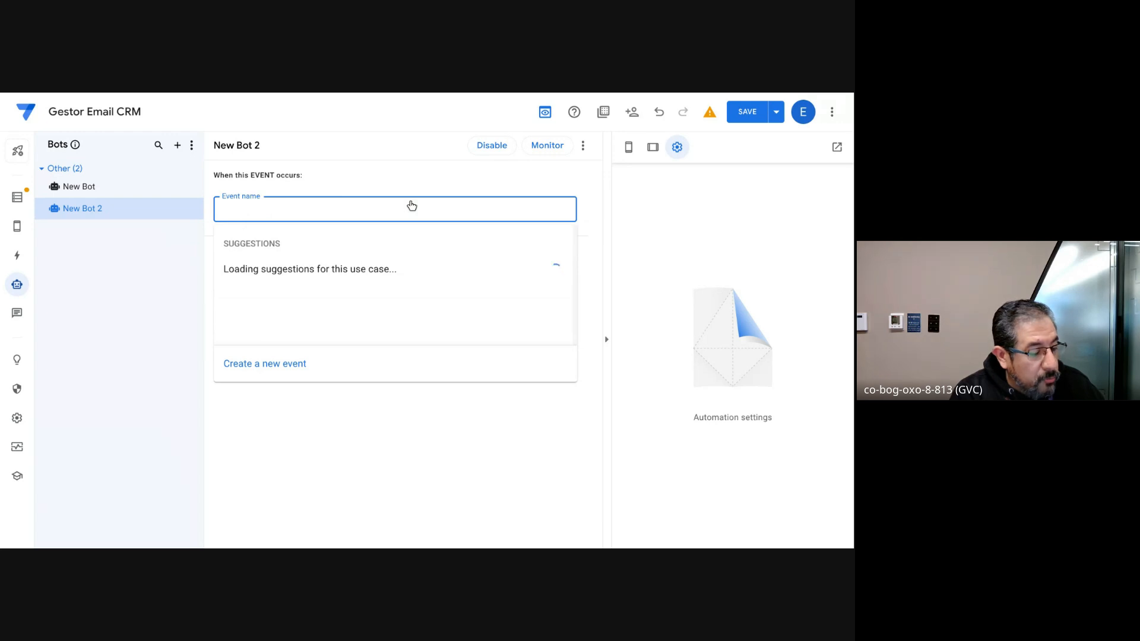
{"action": "left_click", "coordinate": [269, 369]}
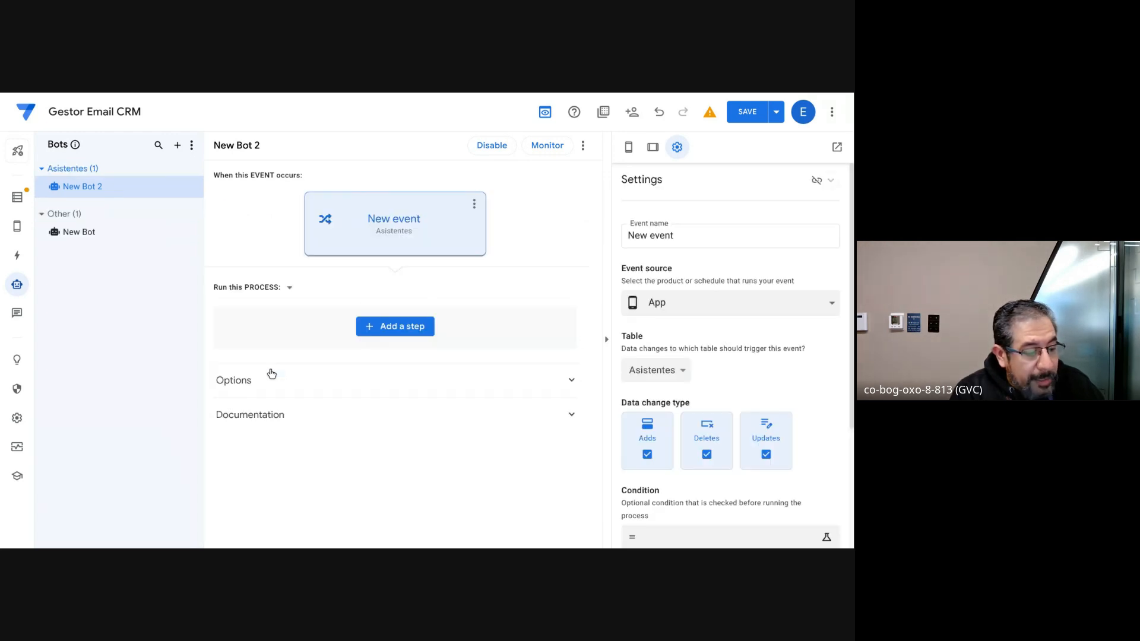
{"action": "left_click", "coordinate": [731, 307]}
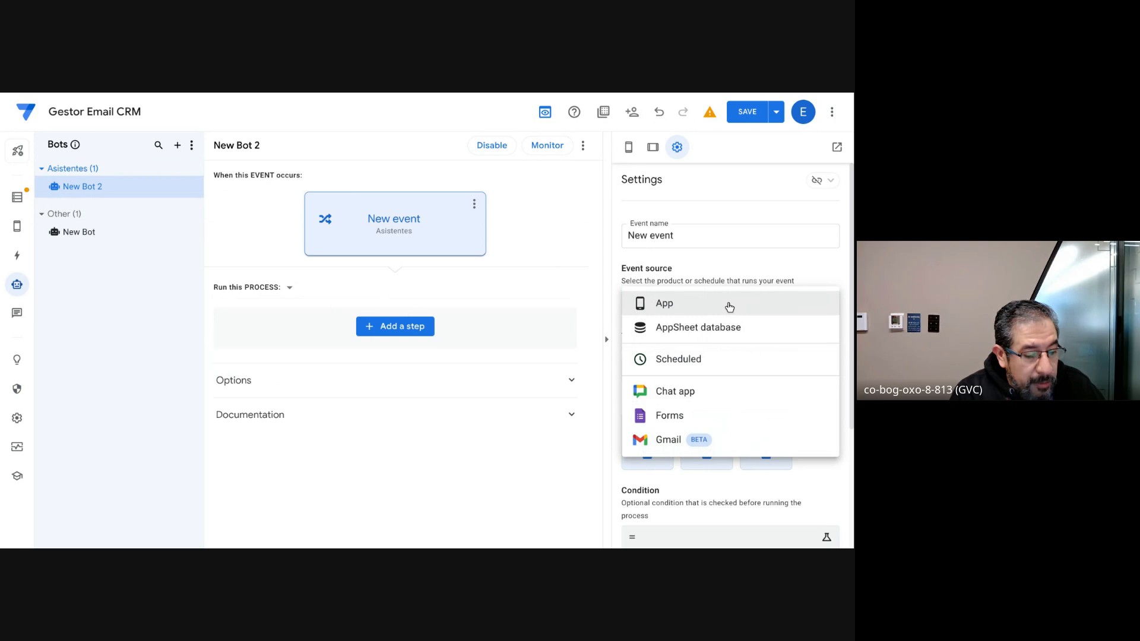
{"action": "left_click", "coordinate": [673, 419]}
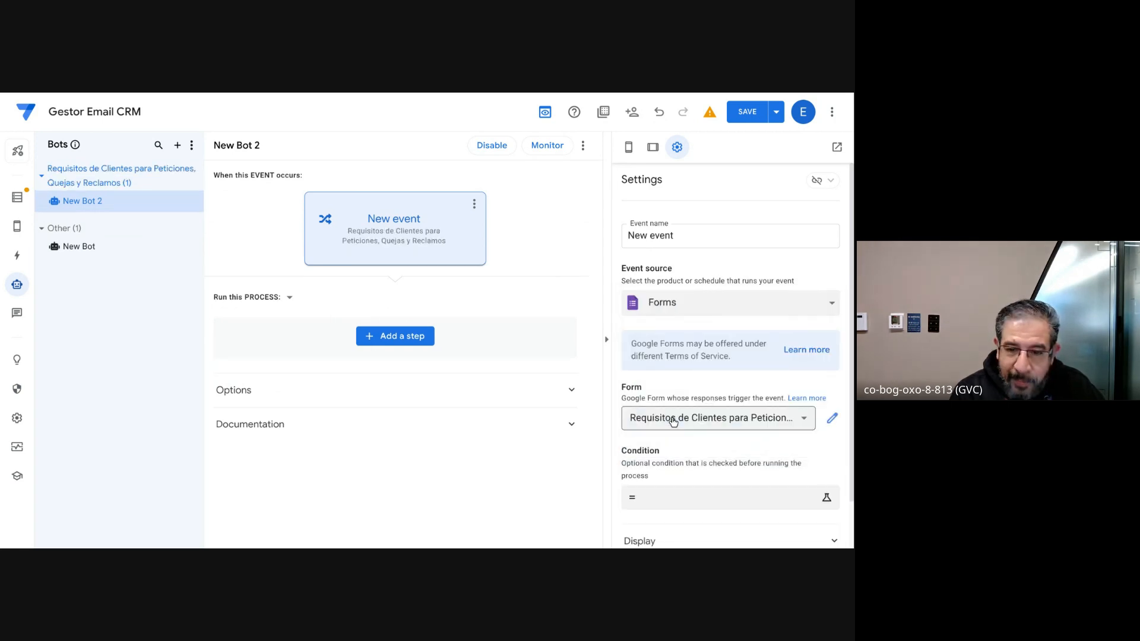
{"action": "scroll", "coordinate": [696, 294], "scroll_direction": "down", "scroll_amount": 2}
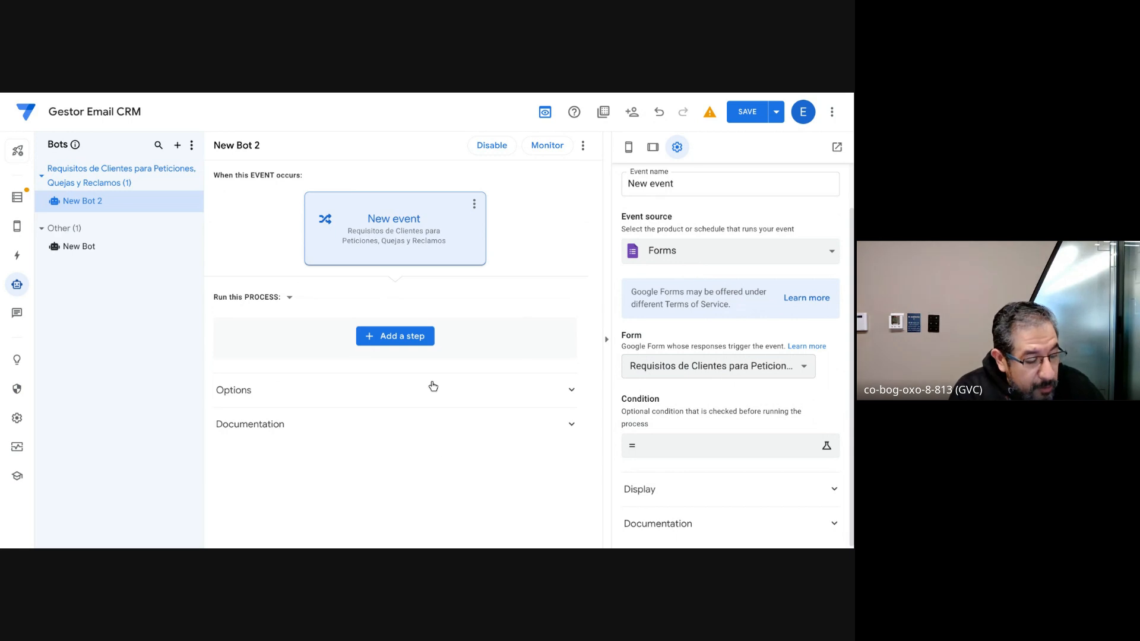
Step: Add the suggested Send an email step to New Bot 2's process and review its email task settings
{"action": "left_click", "coordinate": [407, 349]}
{"action": "left_click", "coordinate": [403, 340]}
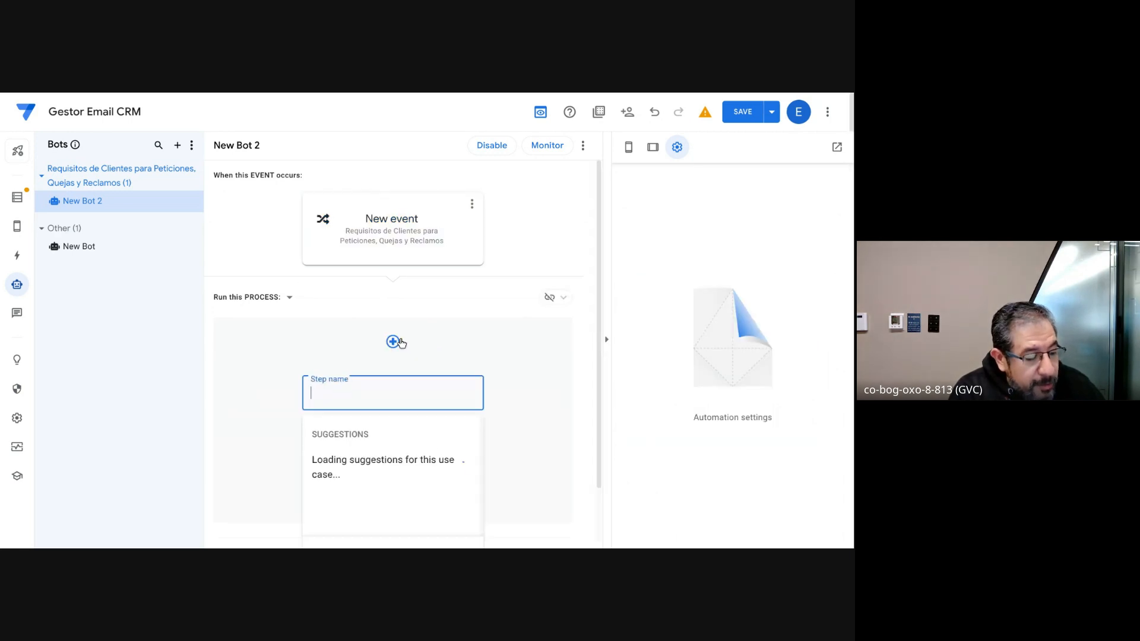
{"action": "scroll", "coordinate": [391, 446], "scroll_direction": "down", "scroll_amount": 2}
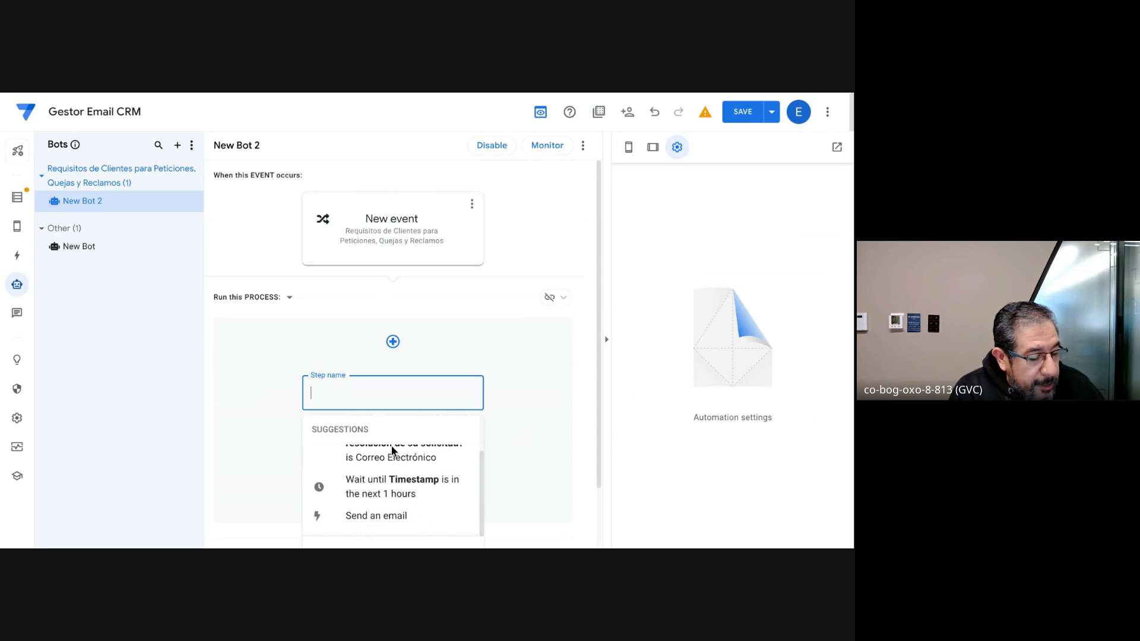
{"action": "left_click", "coordinate": [389, 516]}
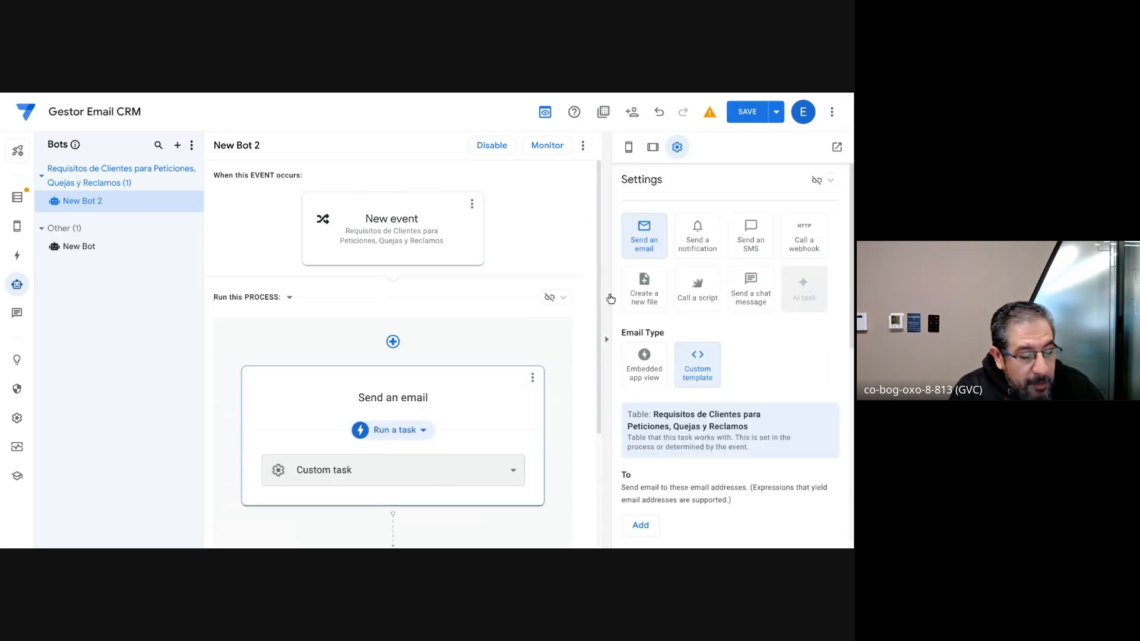
{"action": "scroll", "coordinate": [712, 365], "scroll_direction": "down", "scroll_amount": 2}
{"action": "scroll", "coordinate": [712, 364], "scroll_direction": "down", "scroll_amount": 4}
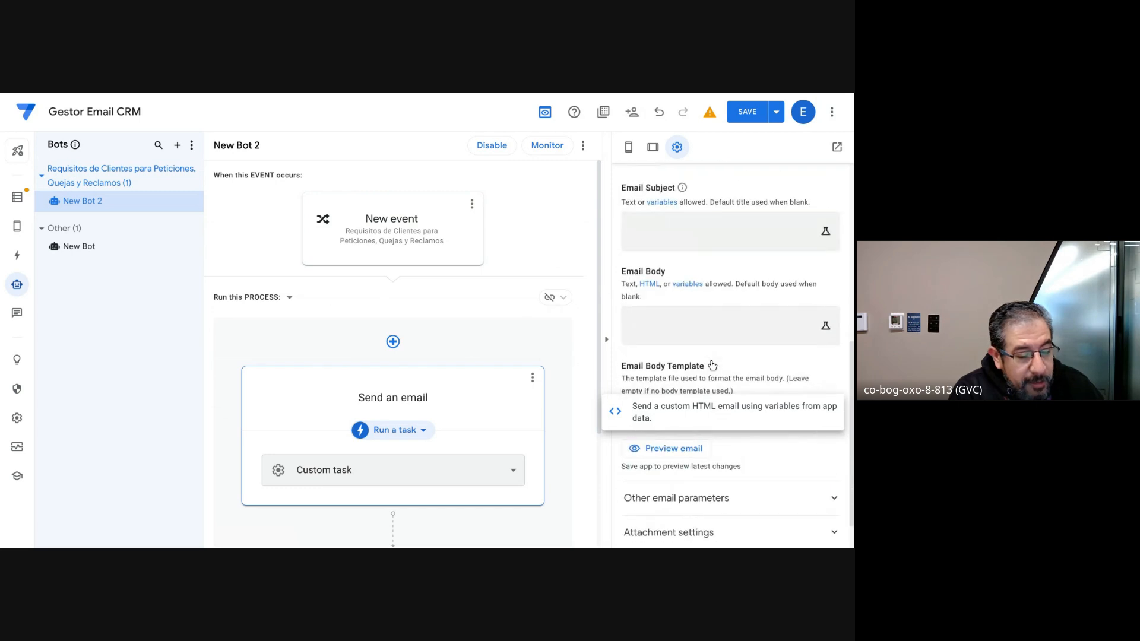
{"action": "scroll", "coordinate": [712, 365], "scroll_direction": "down", "scroll_amount": 1}
{"action": "scroll", "coordinate": [736, 279], "scroll_direction": "up", "scroll_amount": 8}
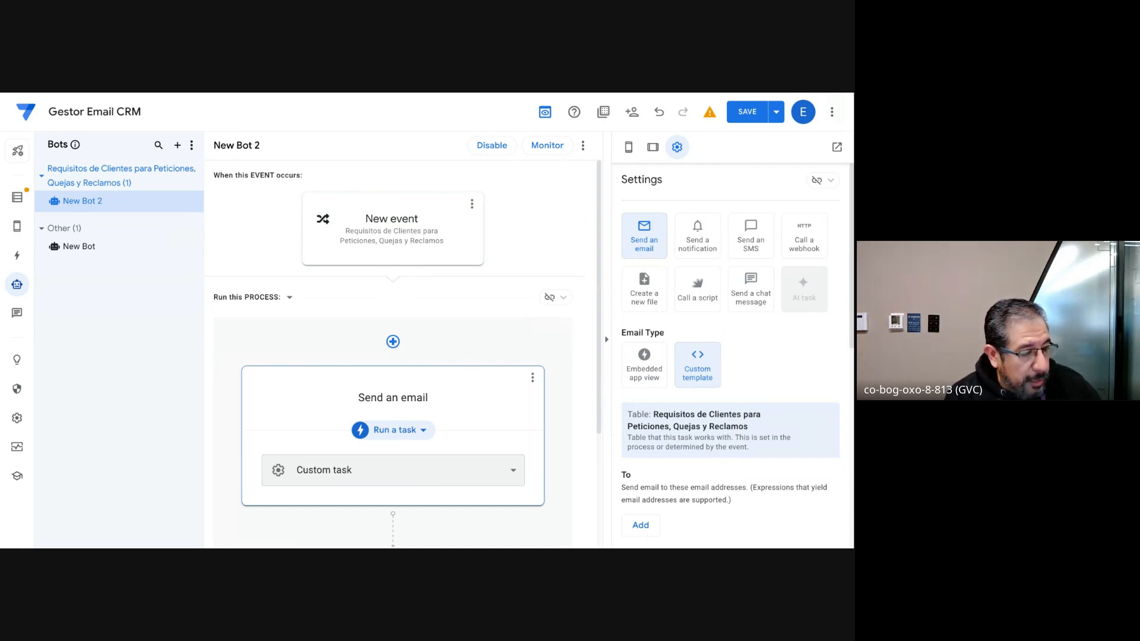
Step: Switch to the blank Google Docs document and, two lines down, start the AppSheet Open form integration
{"action": "key", "text": "ctrl+Tab"}
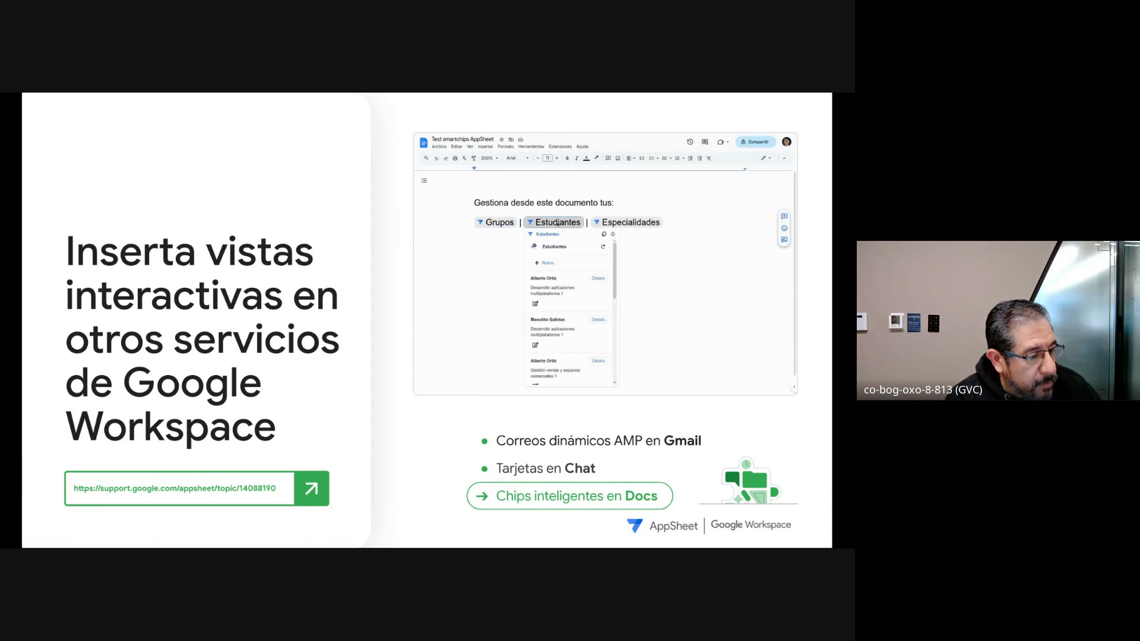
{"action": "key", "text": "ctrl+Tab"}
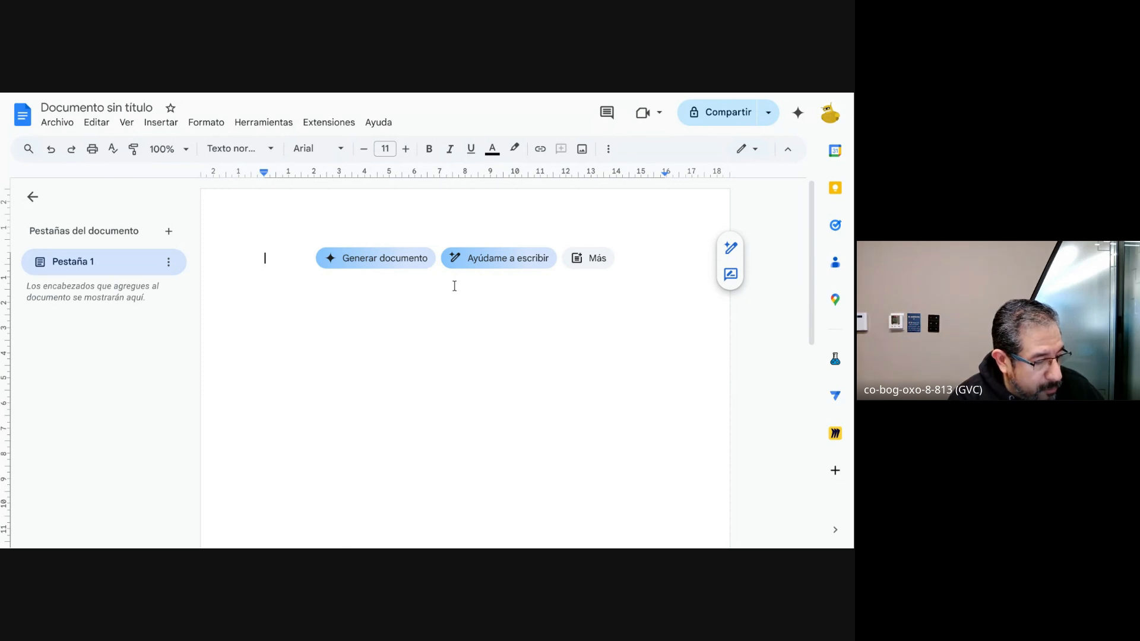
{"action": "key", "text": "Return"}
{"action": "key", "text": "Return"}
{"action": "type", "text": "@"}
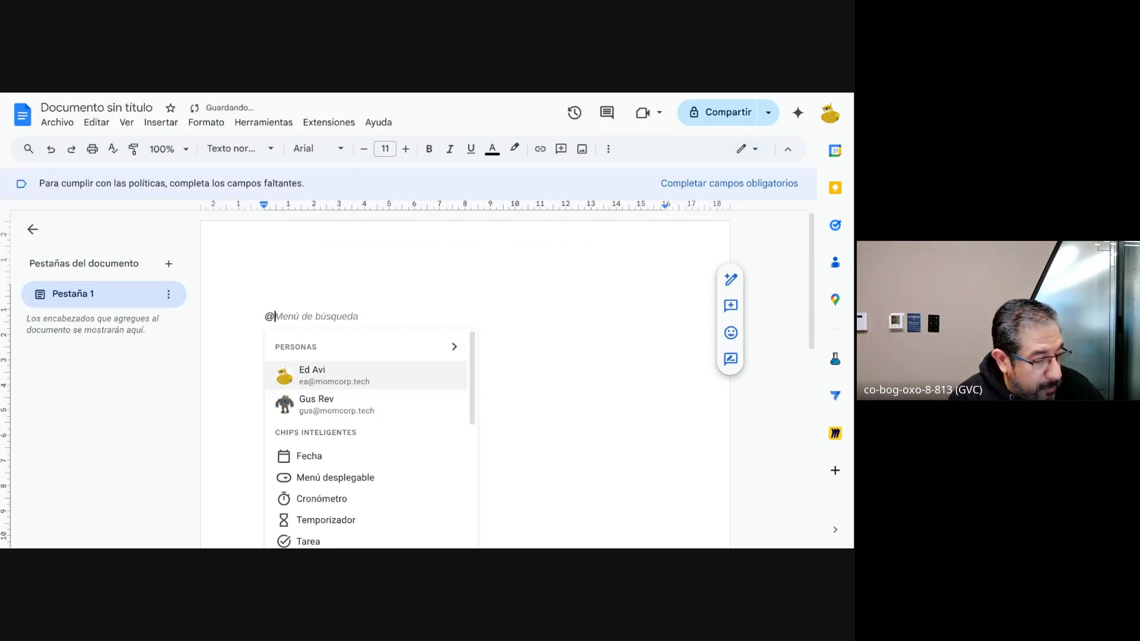
{"action": "scroll", "coordinate": [348, 387], "scroll_direction": "down", "scroll_amount": 2}
{"action": "scroll", "coordinate": [348, 387], "scroll_direction": "down", "scroll_amount": 7}
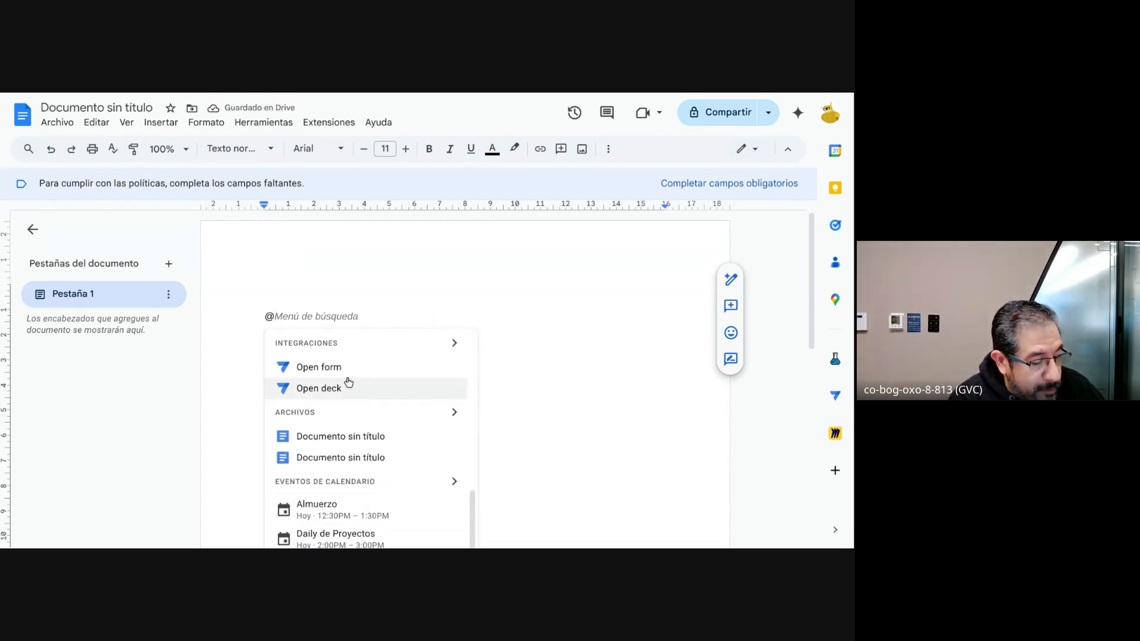
{"action": "left_click", "coordinate": [335, 373]}
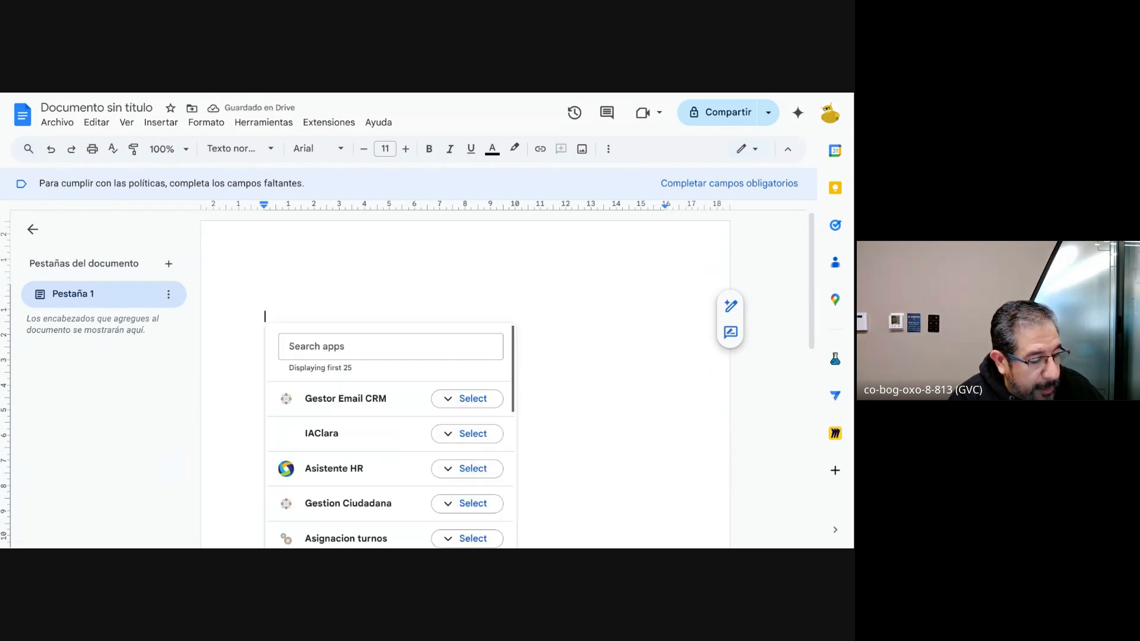
Step: Open the Gestor Email CRM app's Asistentes Form view in the document and go to its Email field
{"action": "scroll", "coordinate": [336, 377], "scroll_direction": "down", "scroll_amount": 3}
{"action": "scroll", "coordinate": [451, 416], "scroll_direction": "down", "scroll_amount": 1}
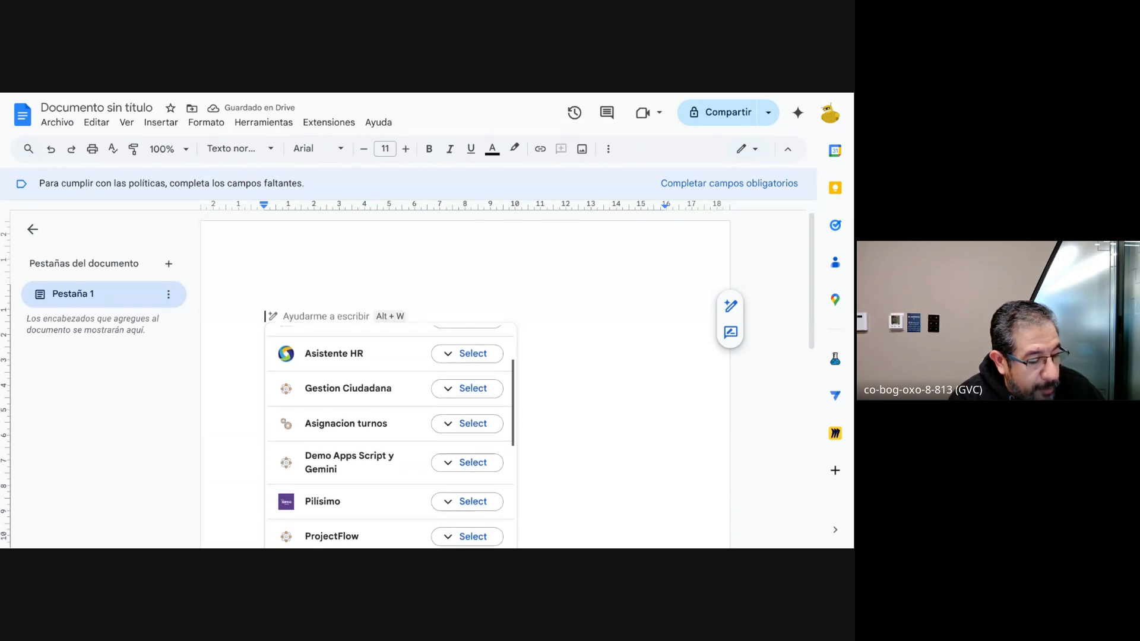
{"action": "scroll", "coordinate": [451, 415], "scroll_direction": "up", "scroll_amount": 3}
{"action": "left_click", "coordinate": [449, 399]}
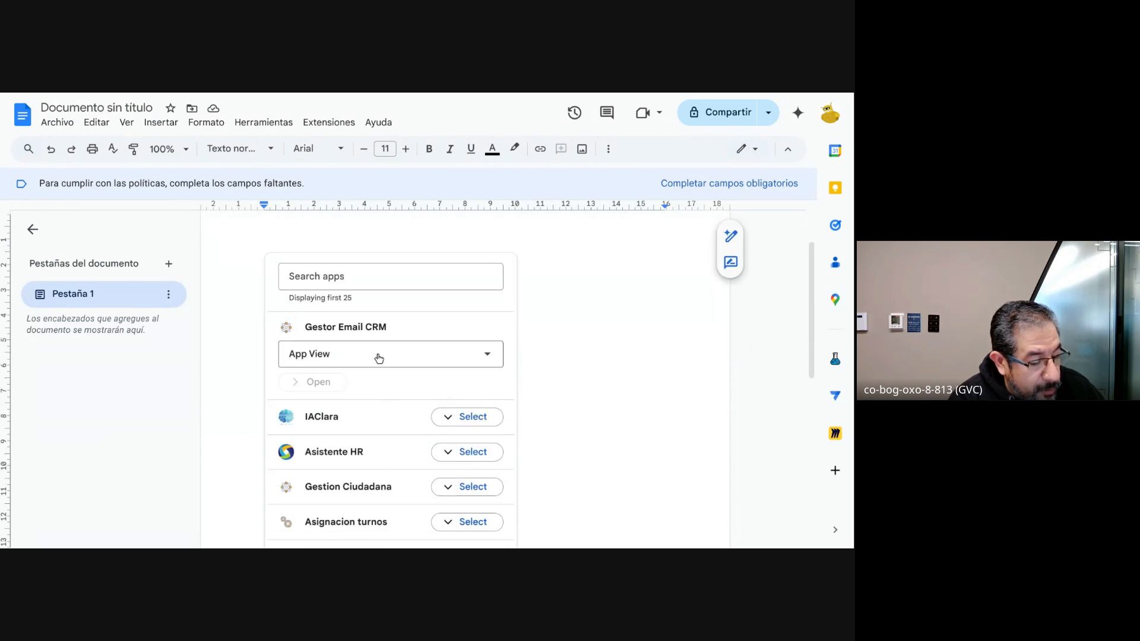
{"action": "left_click", "coordinate": [457, 363]}
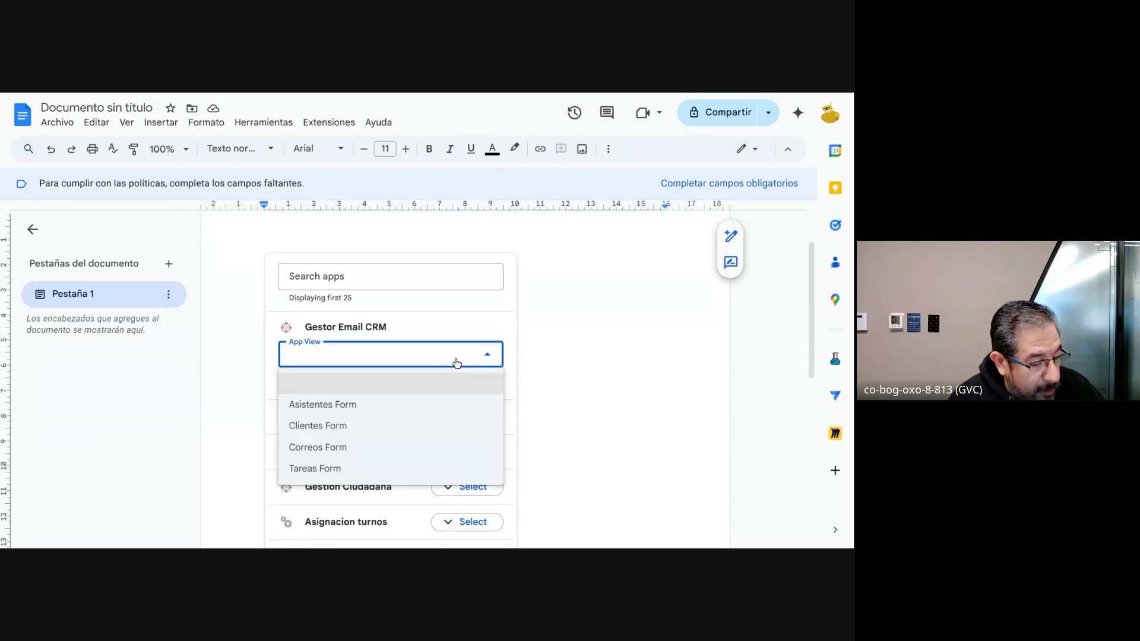
{"action": "left_click", "coordinate": [361, 403]}
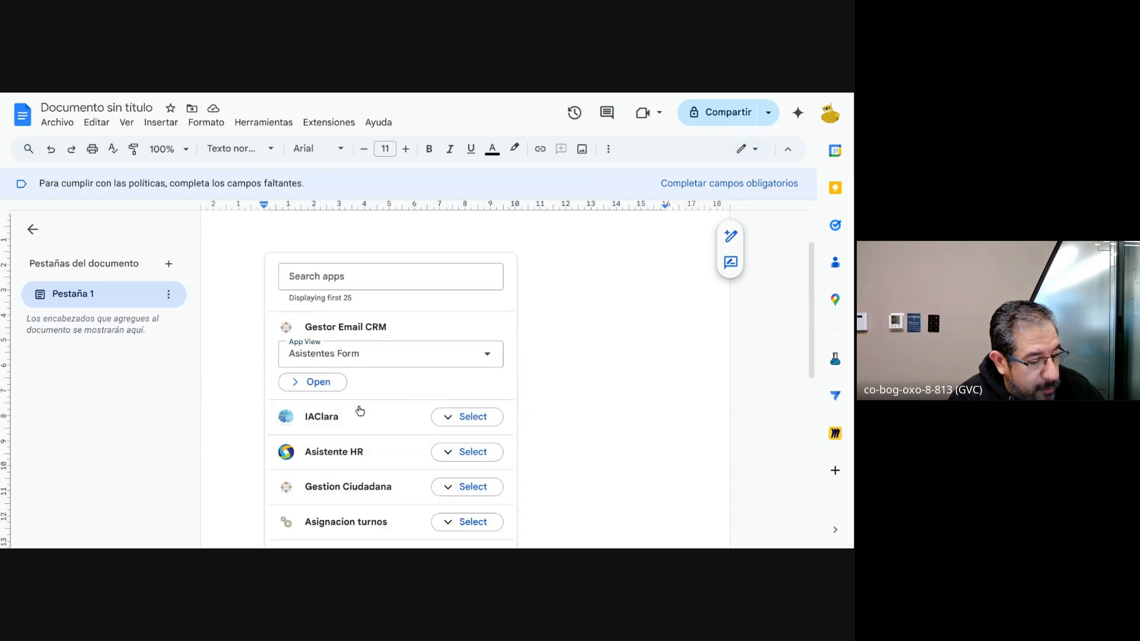
{"action": "left_click", "coordinate": [329, 390]}
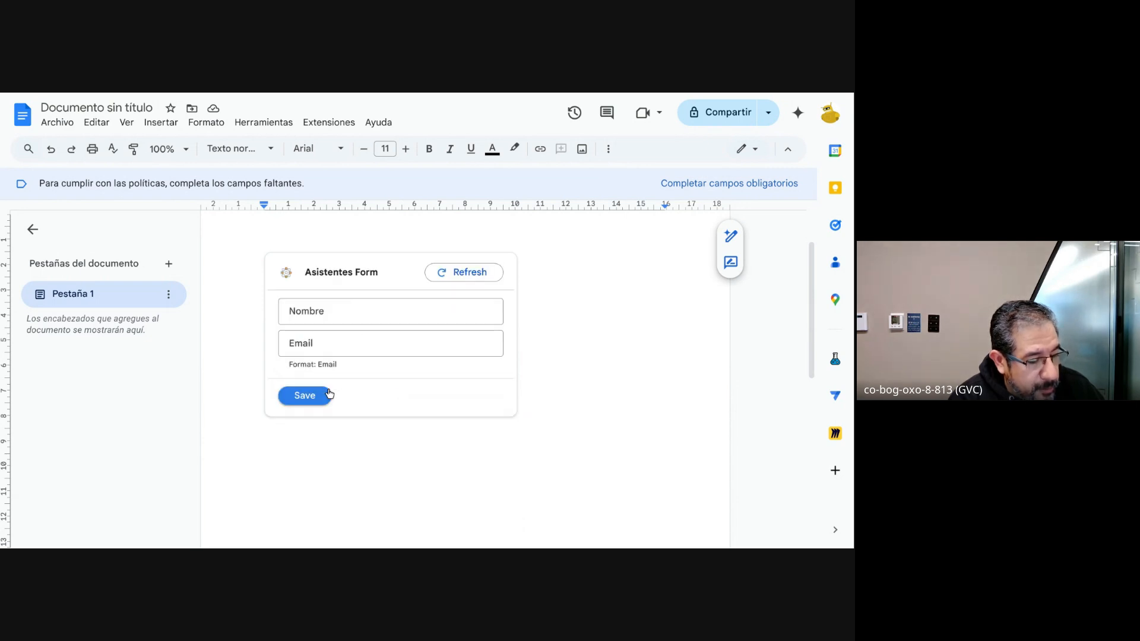
{"action": "scroll", "coordinate": [359, 319], "scroll_direction": "down", "scroll_amount": 1}
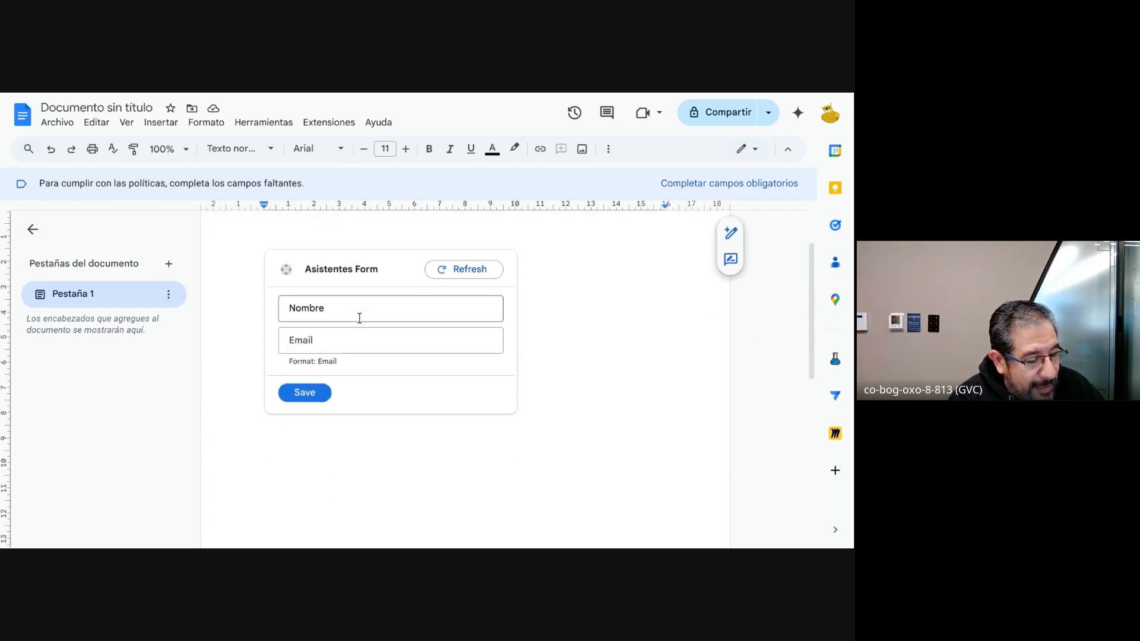
{"action": "left_click", "coordinate": [360, 320]}
{"action": "left_click", "coordinate": [343, 331]}
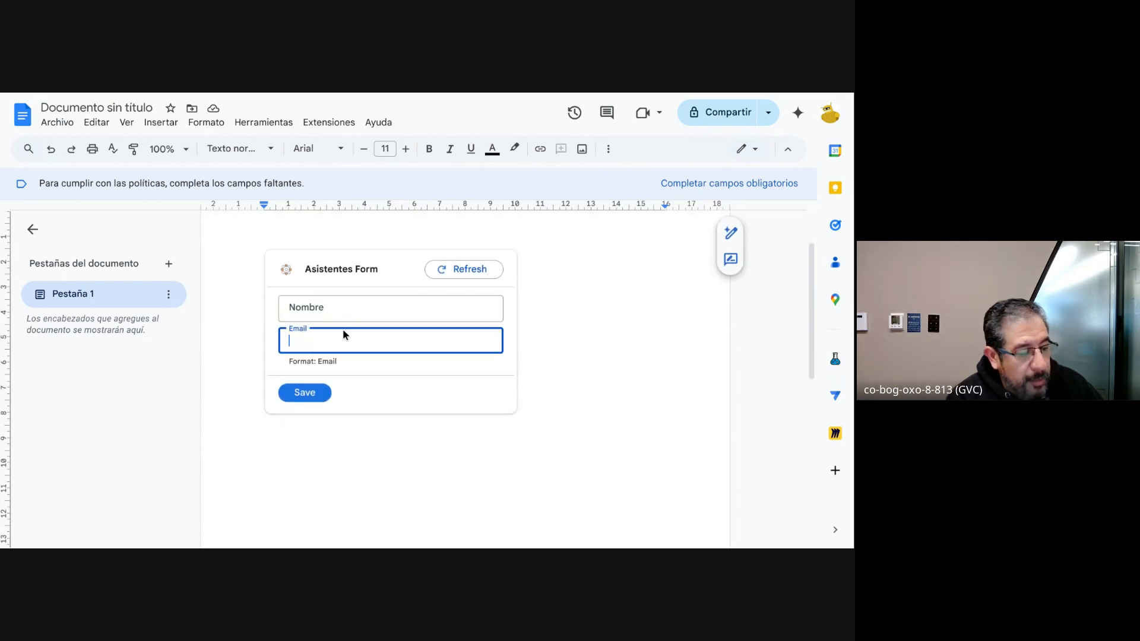